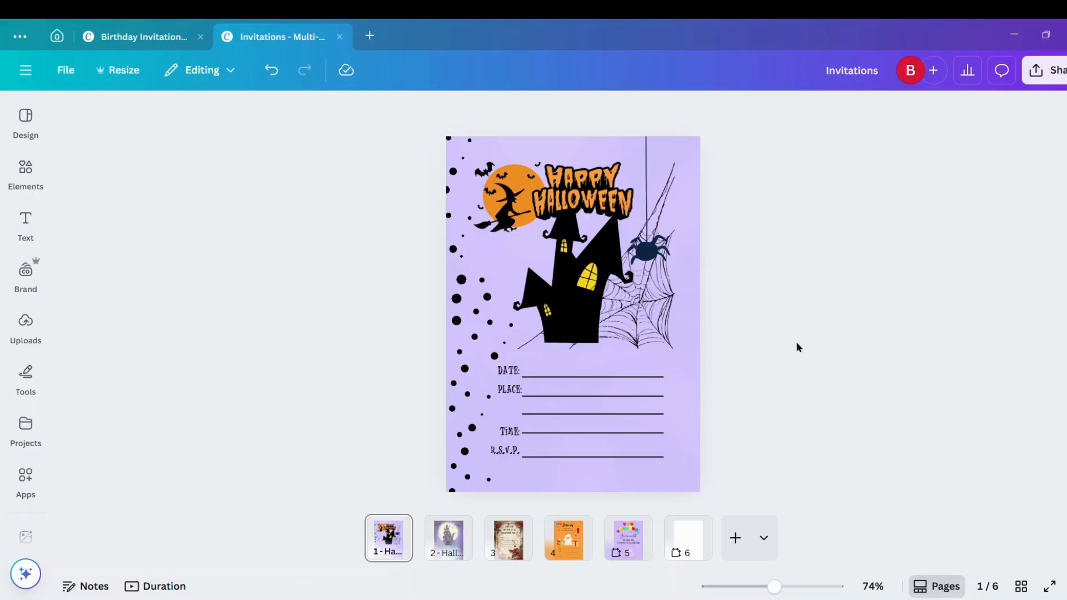
Look through the six pages of the invitations design, from the Halloween invitations to the blank last page
key("Page_Down")
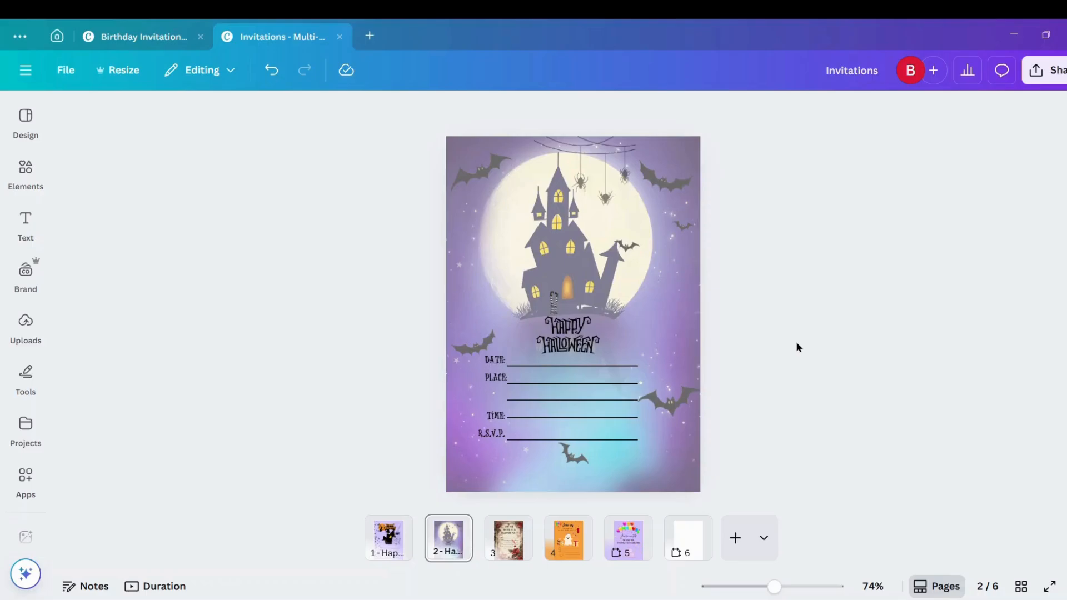
key("Page_Down")
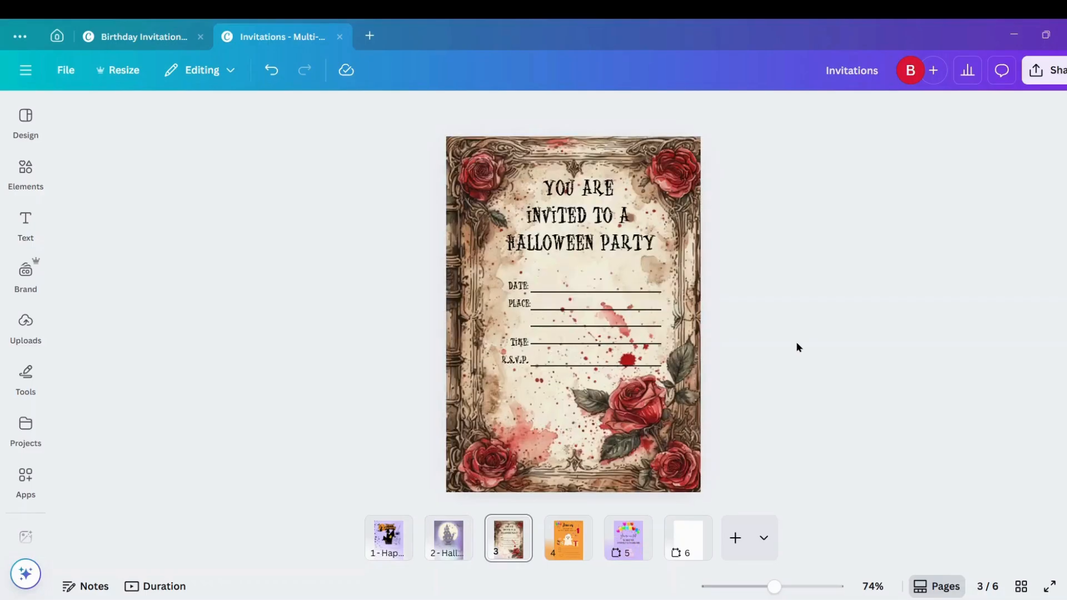
key("Page_Down")
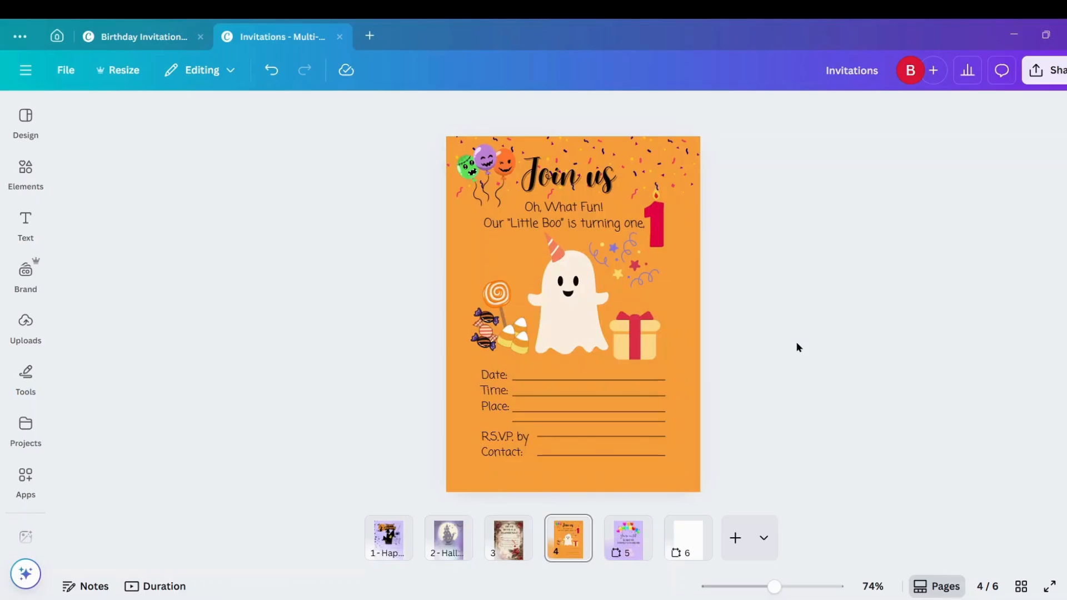
key("Page_Down")
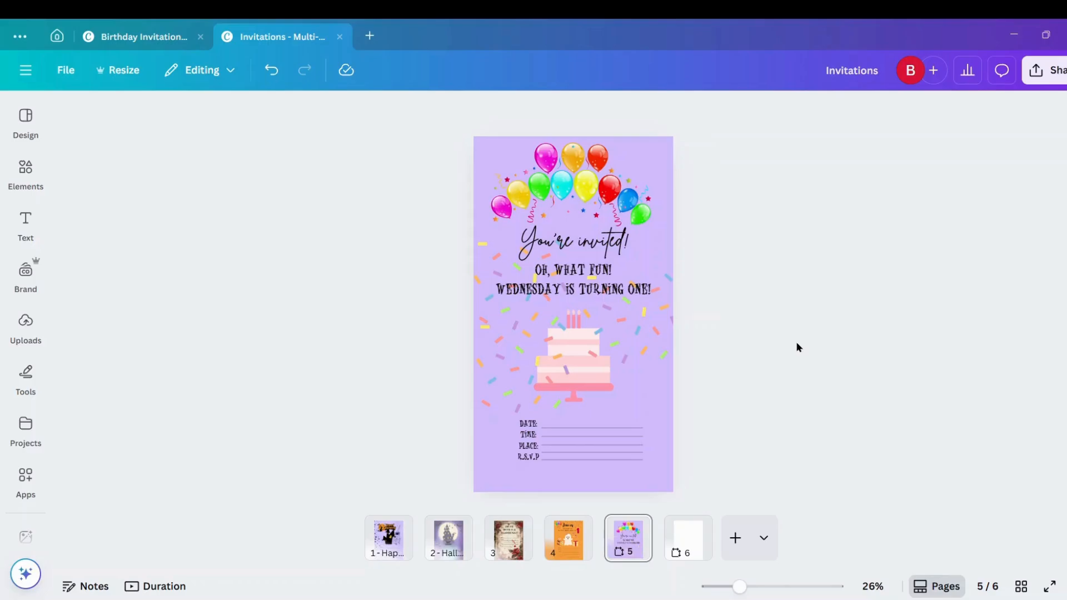
key("Page_Down")
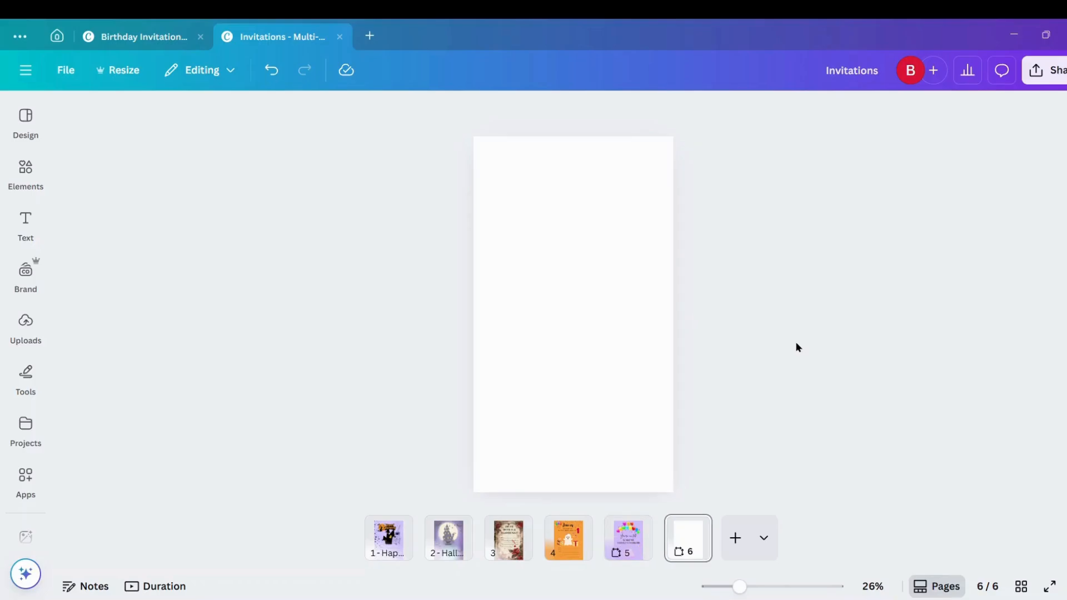
key("Page_Up")
key("Page_Down")
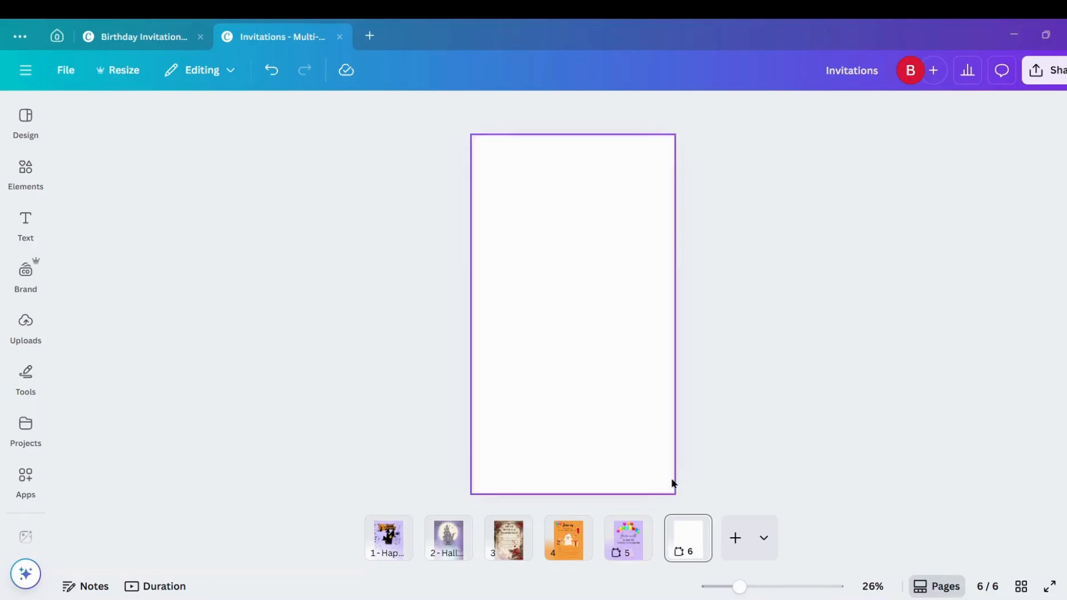
Add a blank page to the invitations design and create a new custom-size design of 1080 × 1920 px
left_click(735, 537)
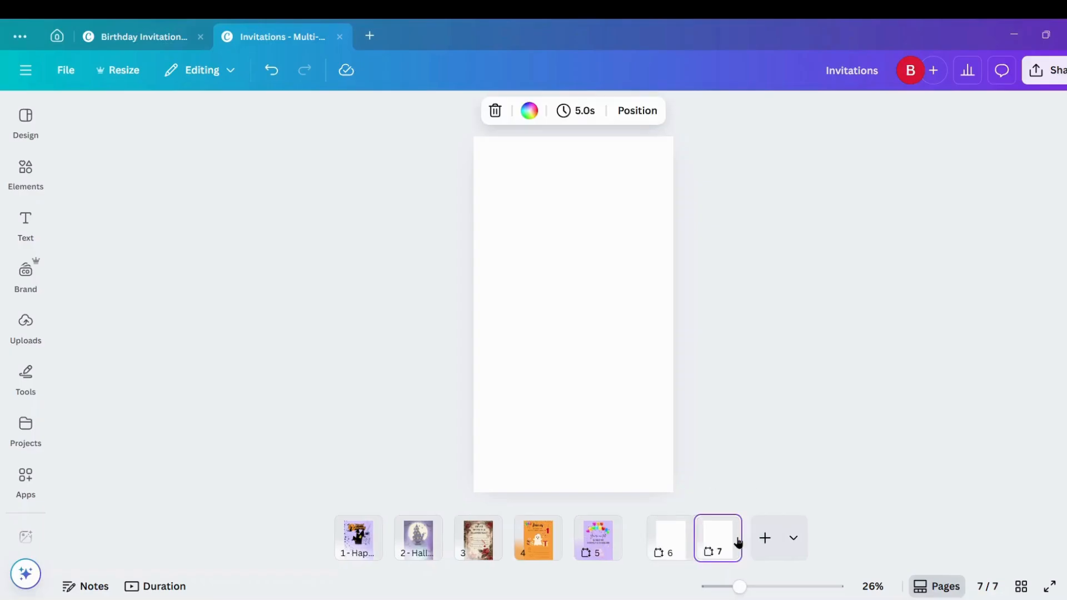
left_click(369, 36)
left_click(389, 103)
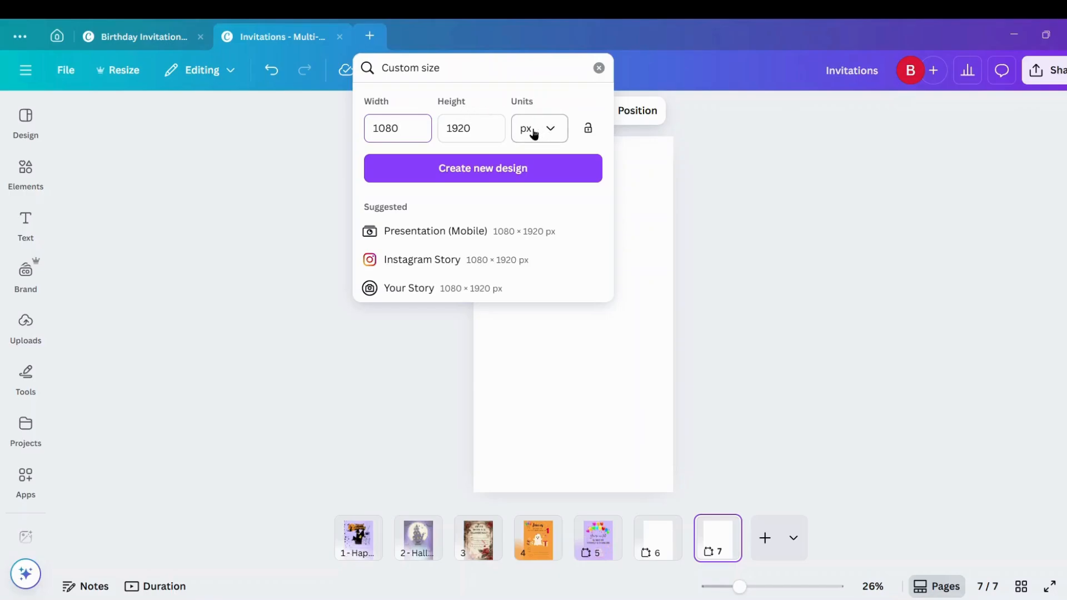
left_click(508, 167)
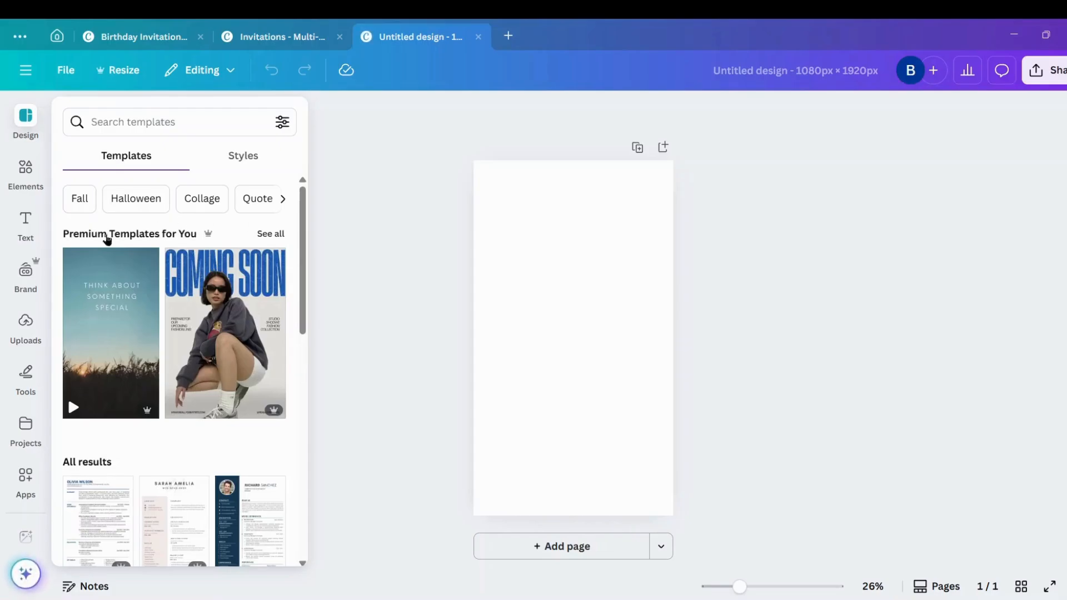
scroll(149, 523, "down", 3)
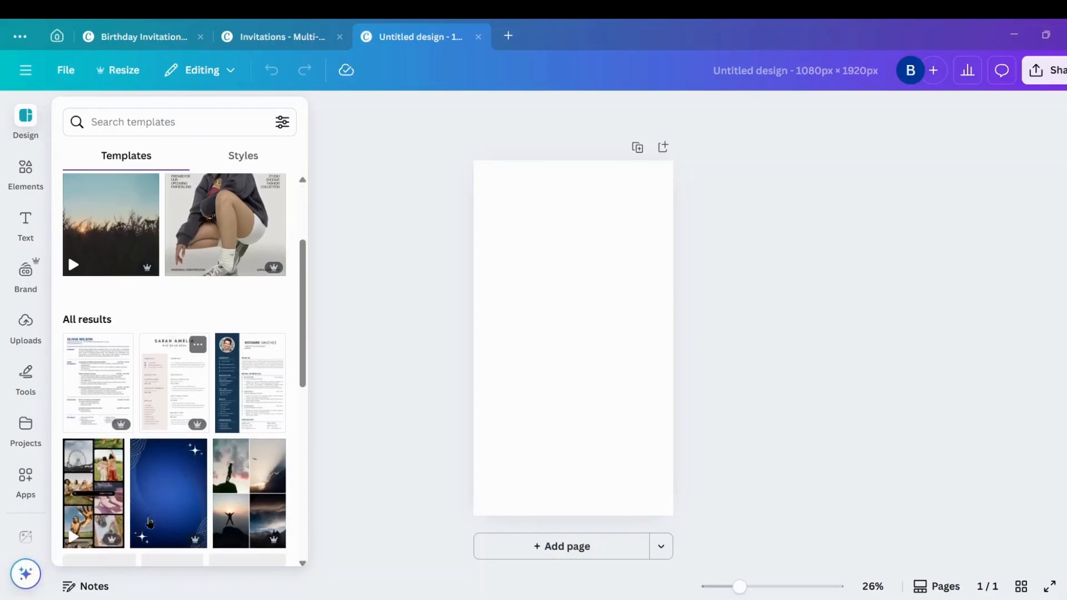
scroll(149, 522, "down", 4)
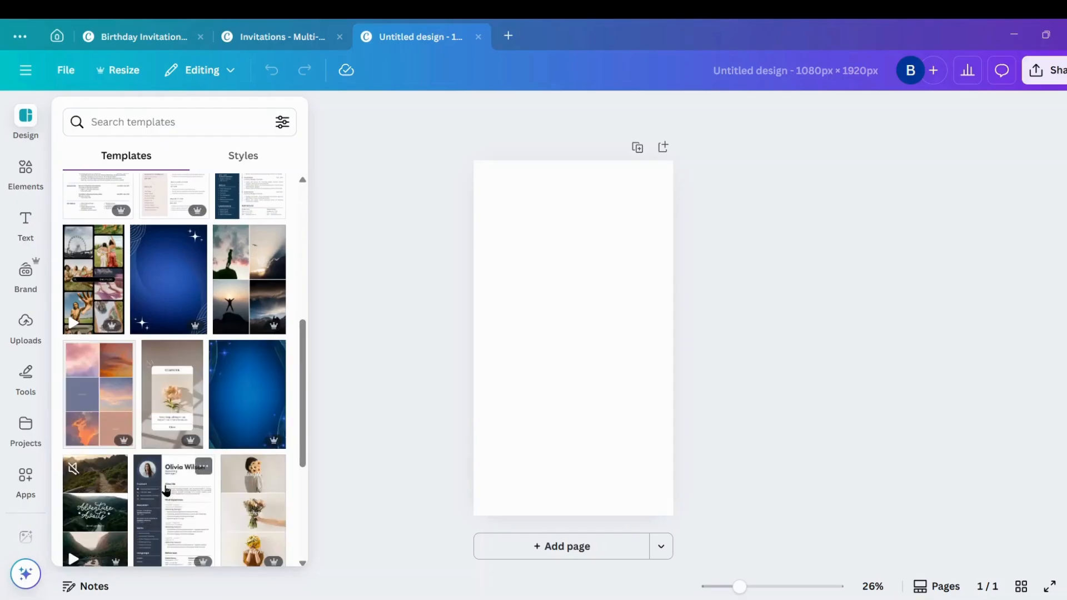
scroll(165, 489, "down", 4)
scroll(165, 489, "up", 10)
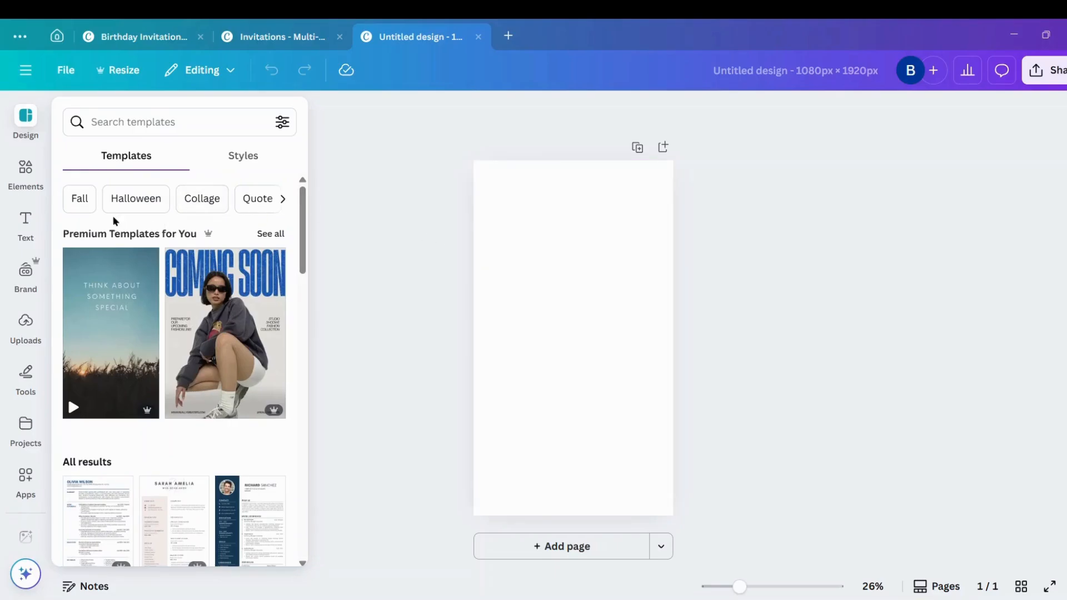
Add a square shape to the blank page and stretch it on all four sides to cover the whole page
left_click(25, 166)
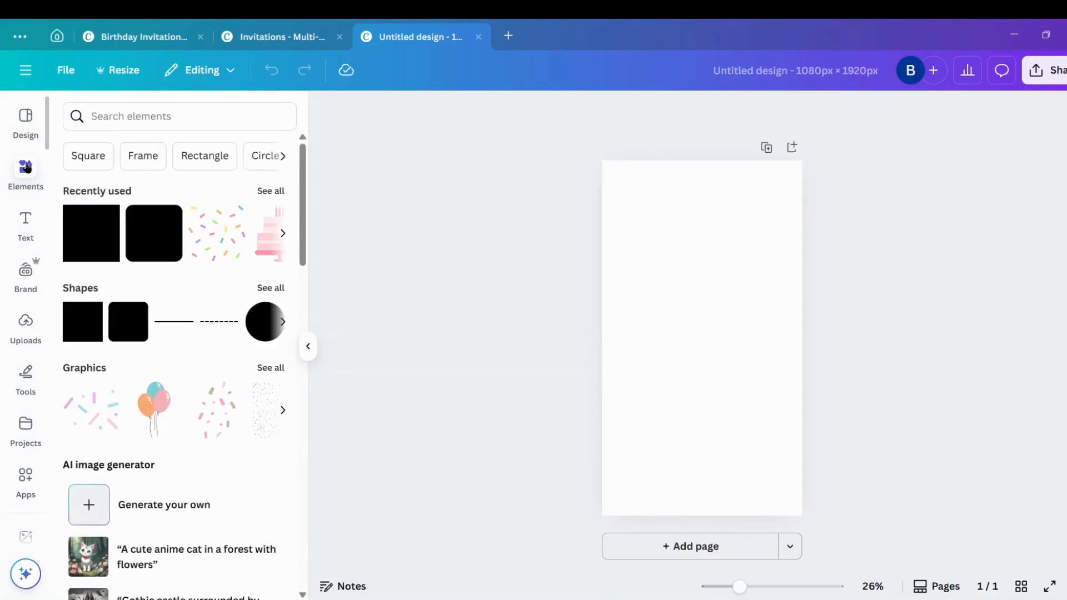
left_click(76, 321)
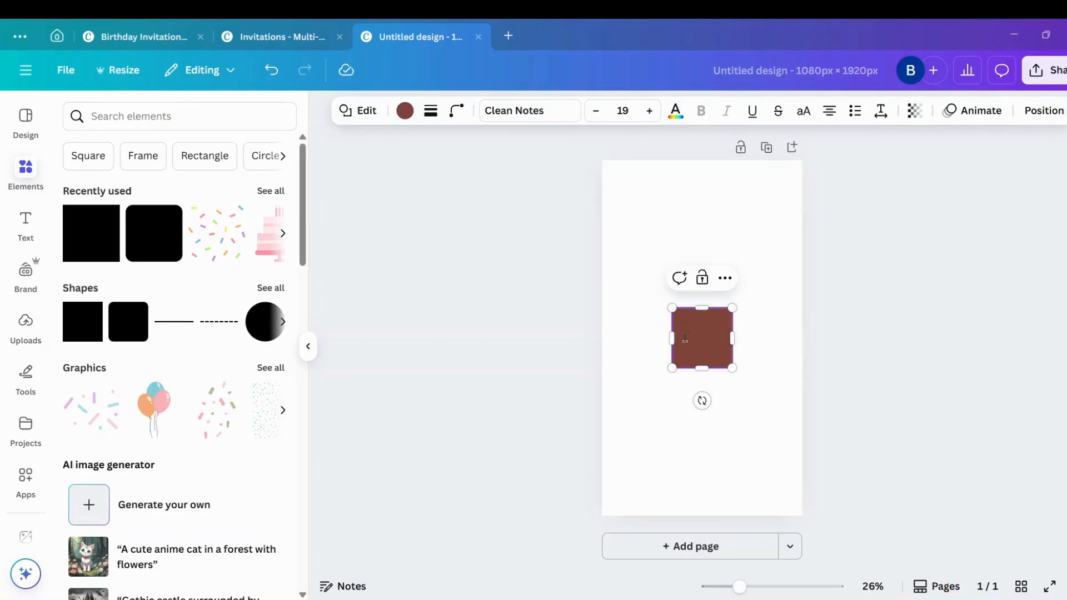
left_click_drag(702, 308, 698, 160)
left_click_drag(672, 264, 602, 264)
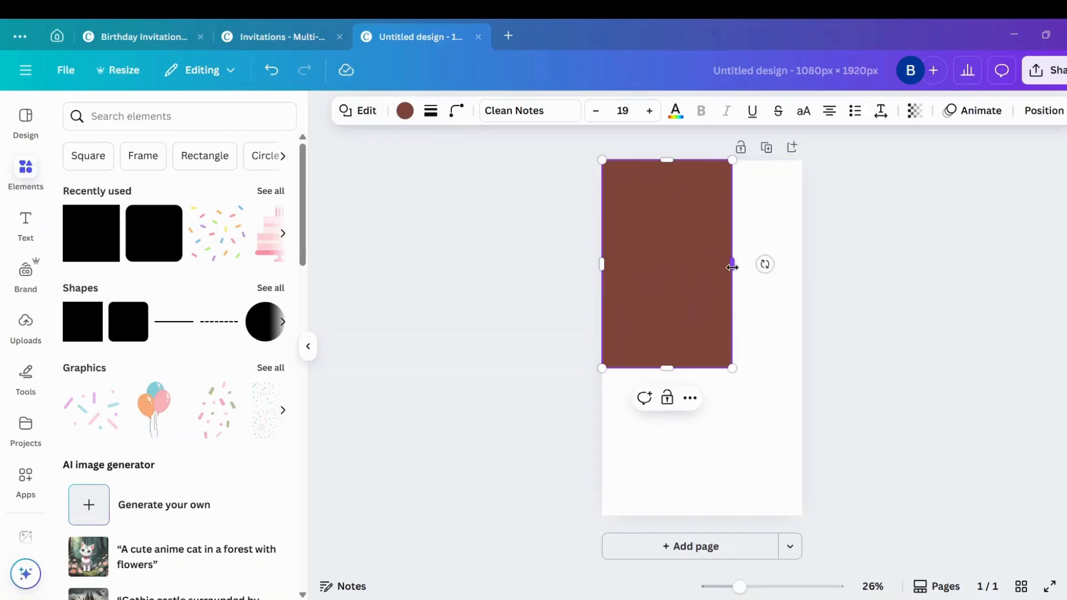
left_click_drag(733, 264, 806, 263)
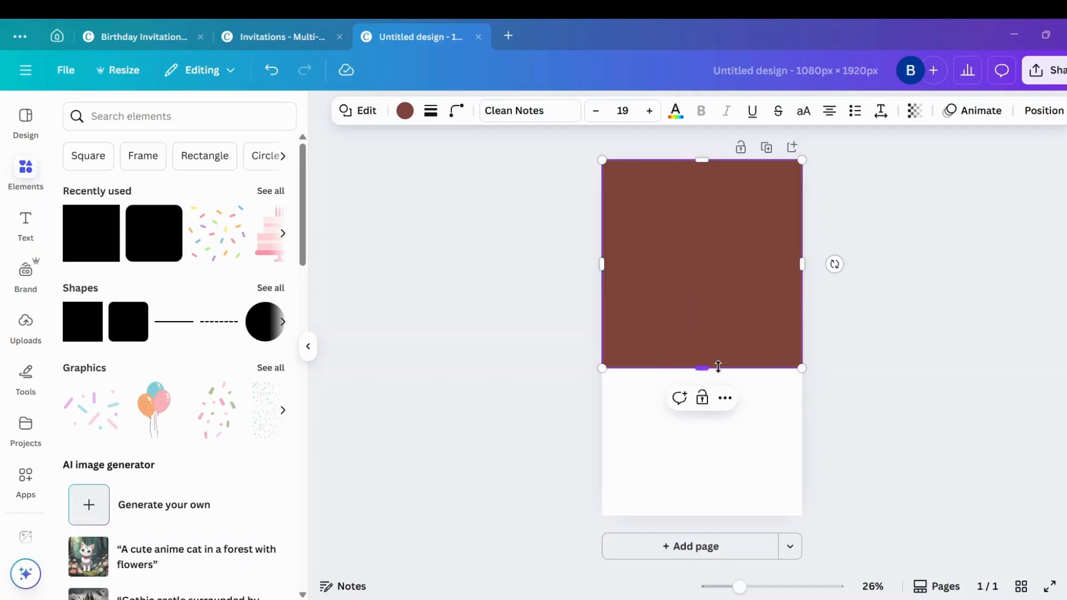
left_click_drag(717, 368, 704, 514)
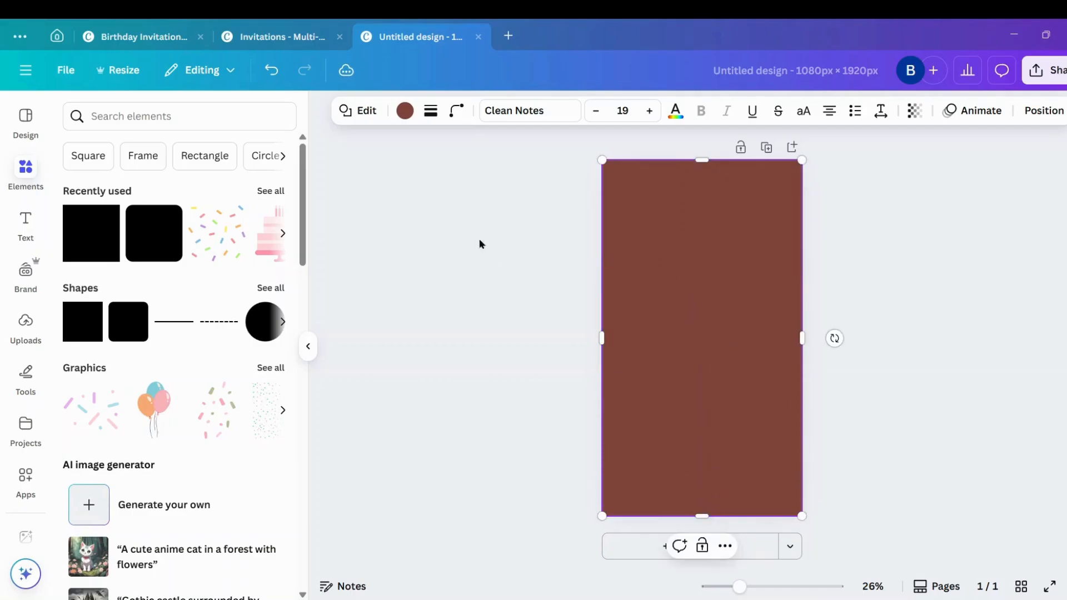
Fill the full-page rectangle with the light orange default solid color #FF914D
left_click(406, 112)
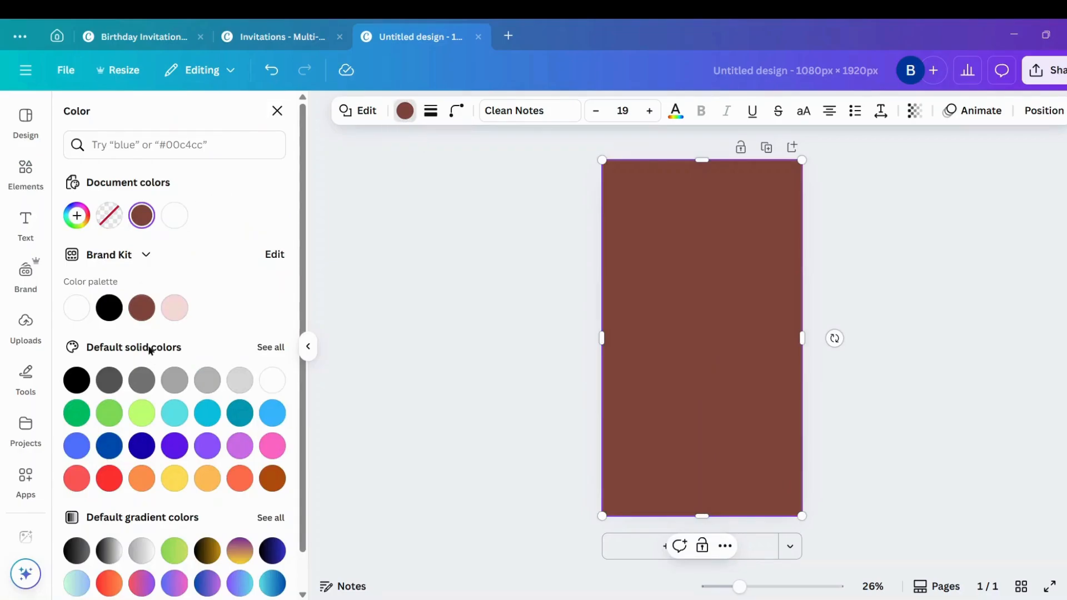
left_click(136, 483)
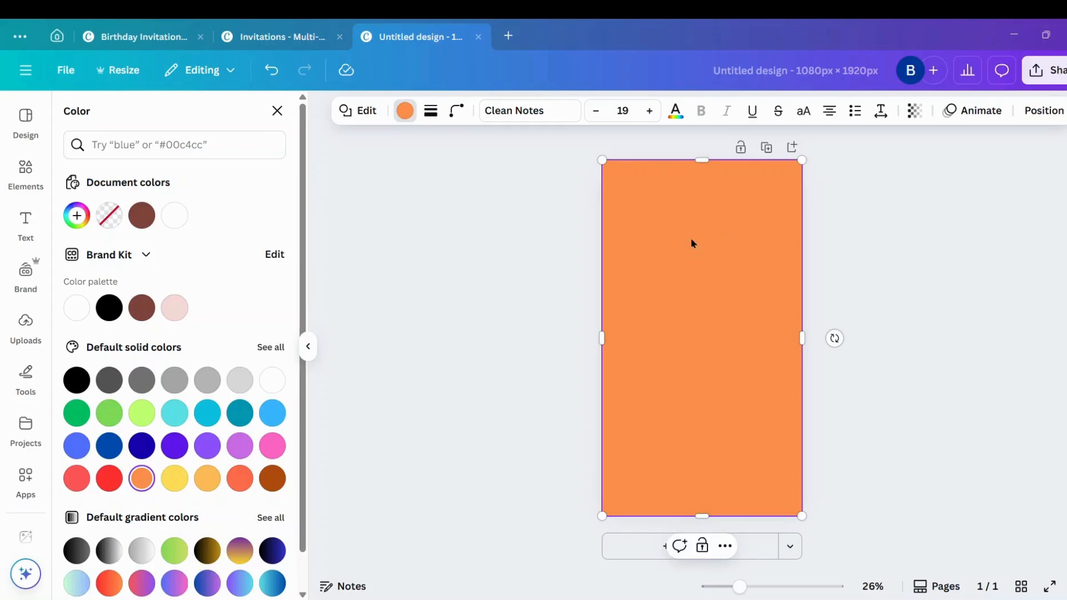
Try out the transparency setting on the orange background rectangle, leaving it at 100
left_click(914, 113)
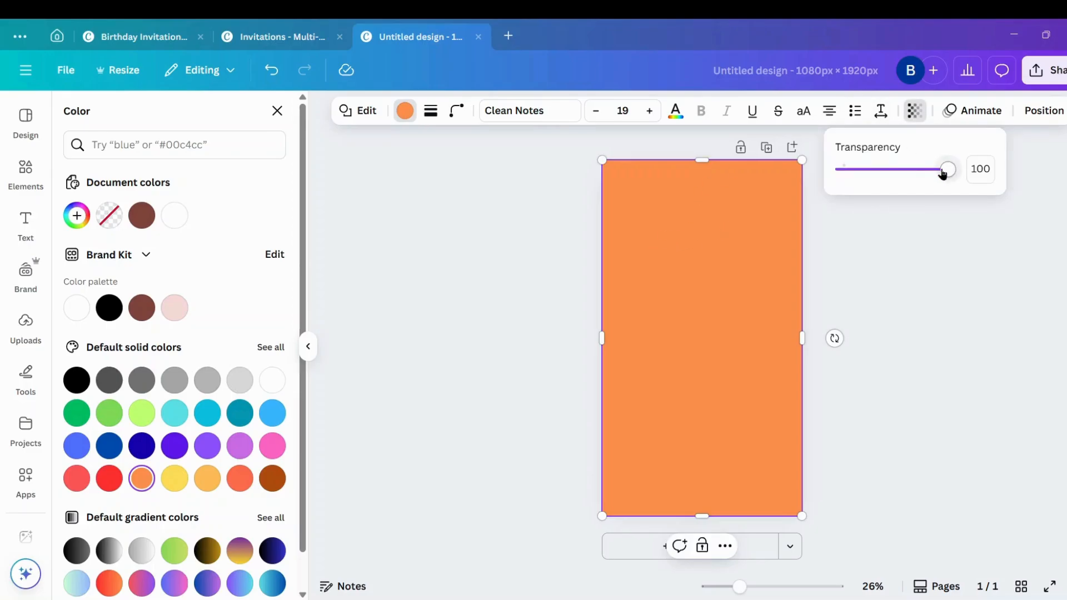
mouse_move(950, 170)
left_mouse_down()
mouse_move(881, 184)
mouse_move(952, 179)
left_mouse_up()
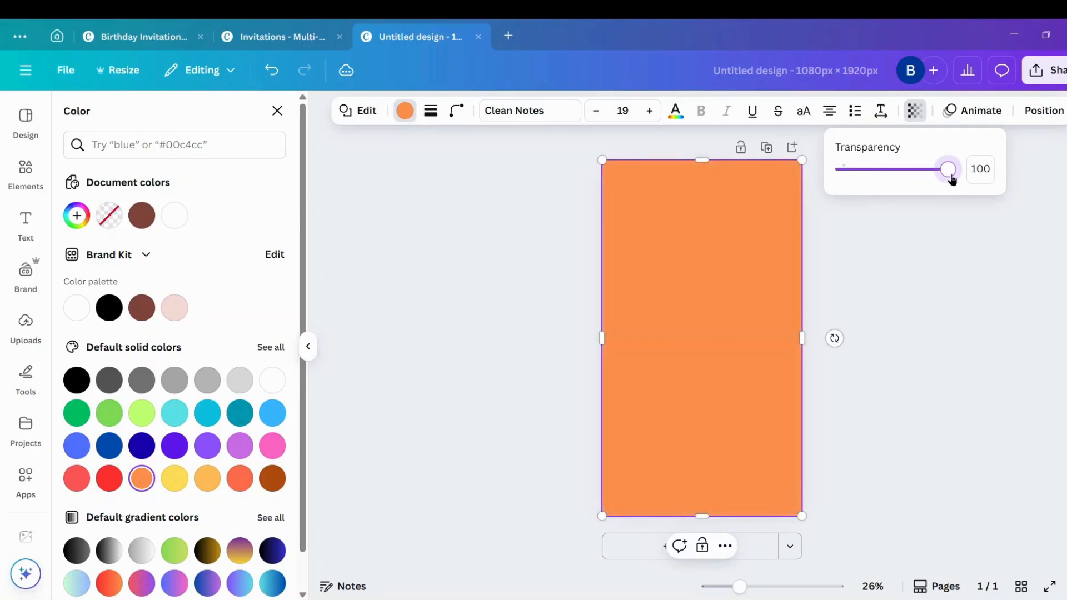
left_click(506, 168)
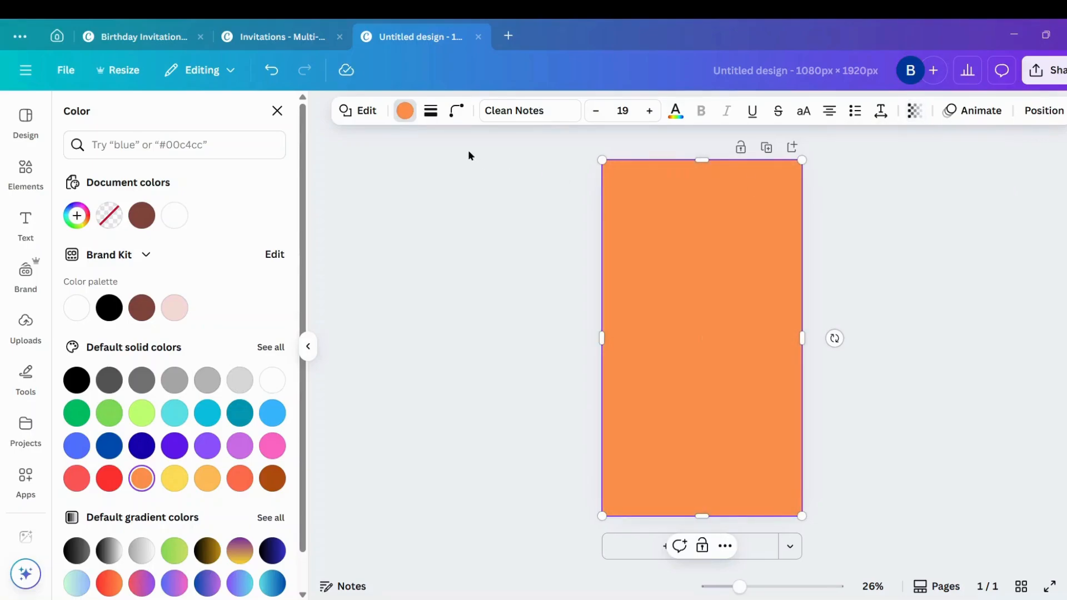
Lighten the background rectangle's fill to the custom solid color #FFA873
left_click(405, 111)
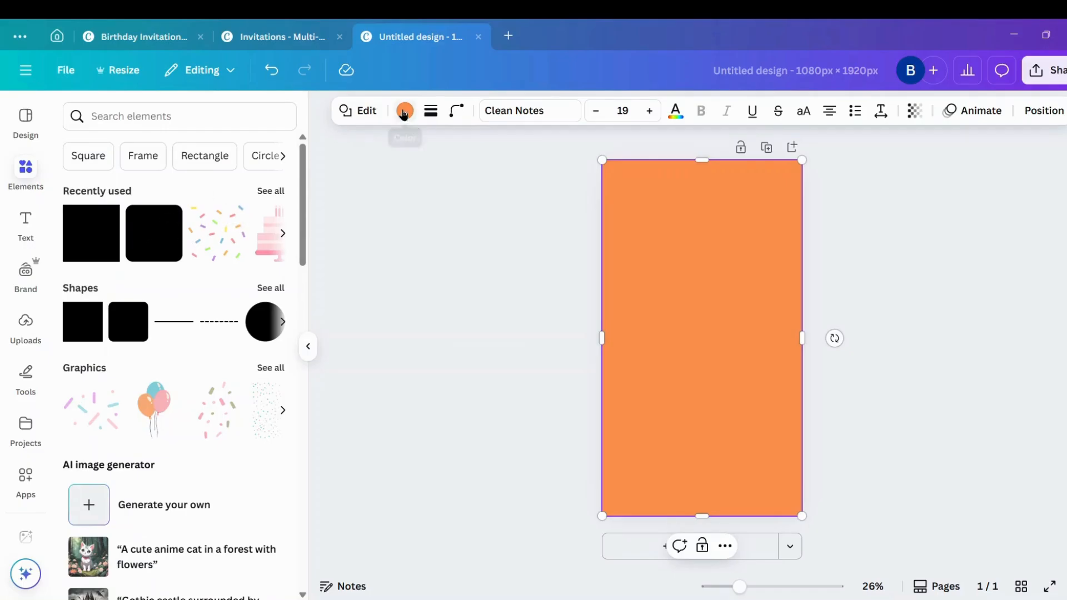
left_click(404, 112)
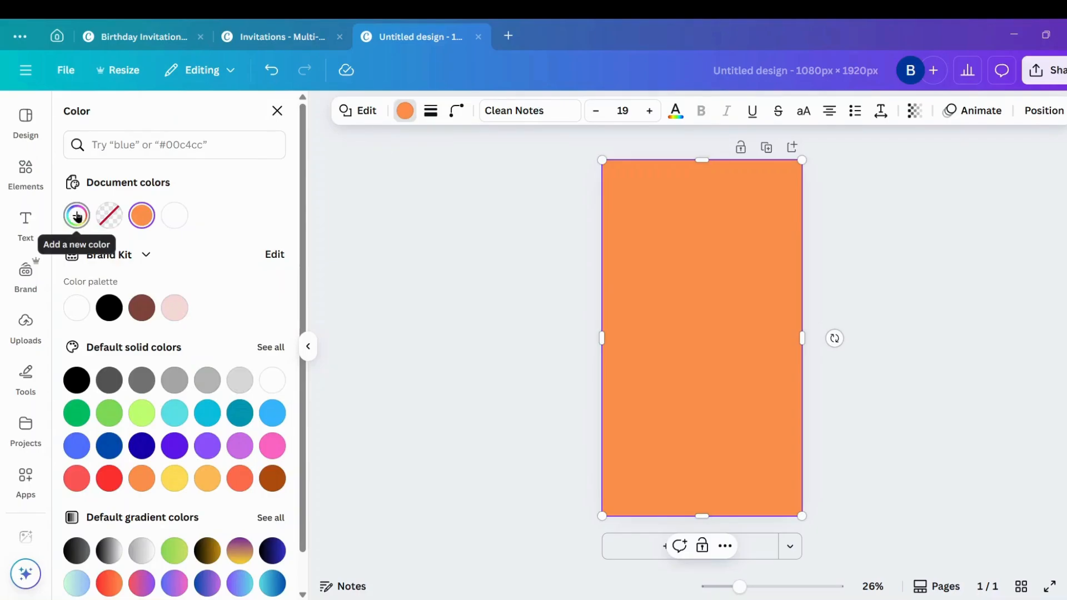
left_click(77, 216)
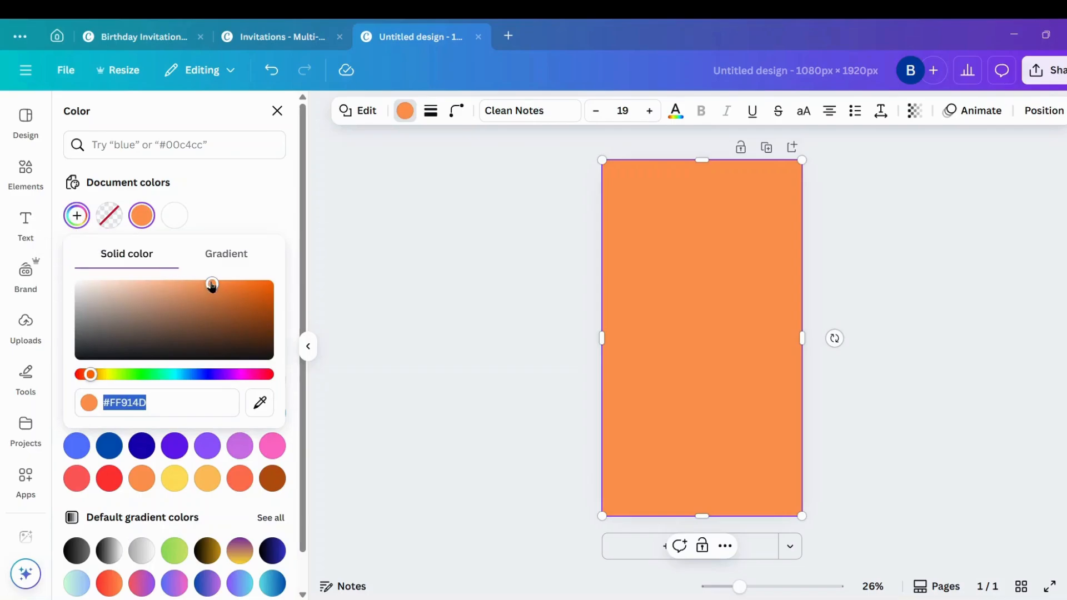
left_click_drag(211, 286, 186, 284)
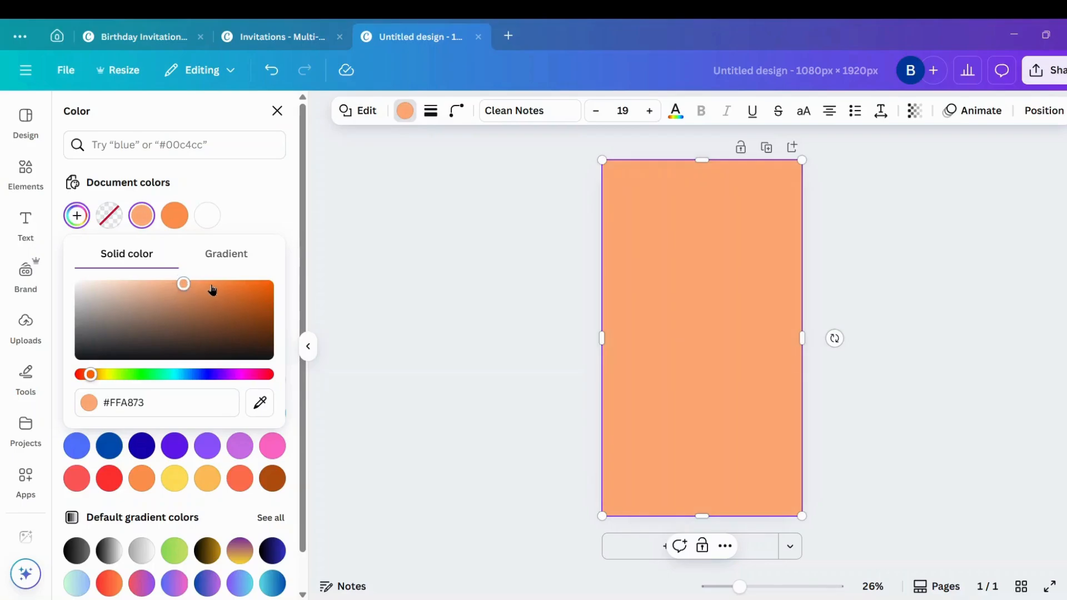
left_click(451, 282)
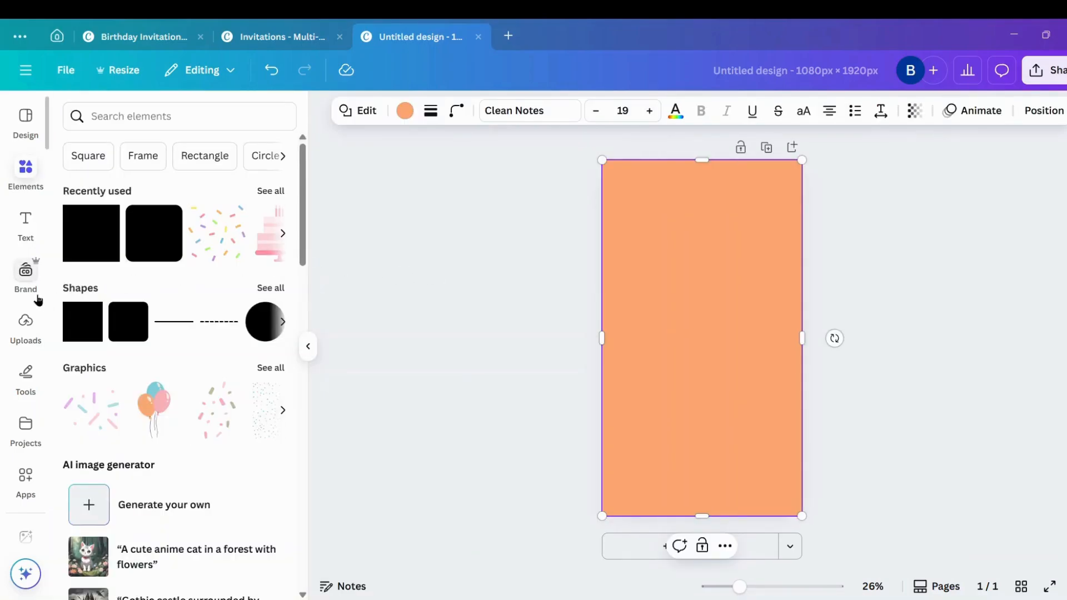
Add a brand kit title text to the page, filter the fonts to free ones and set its font to Brittany
left_click(27, 231)
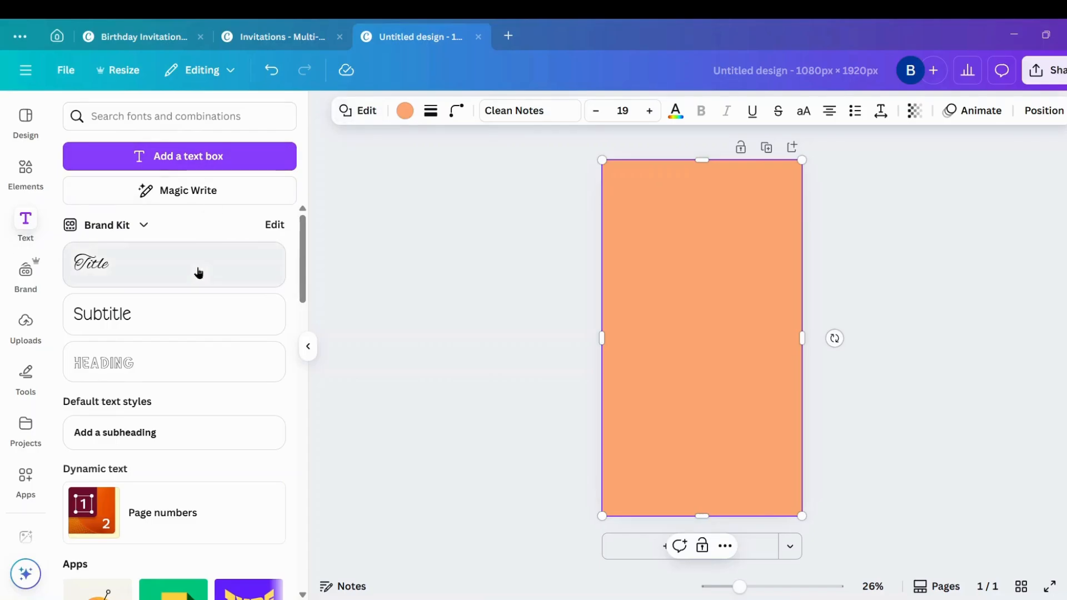
left_click(198, 272)
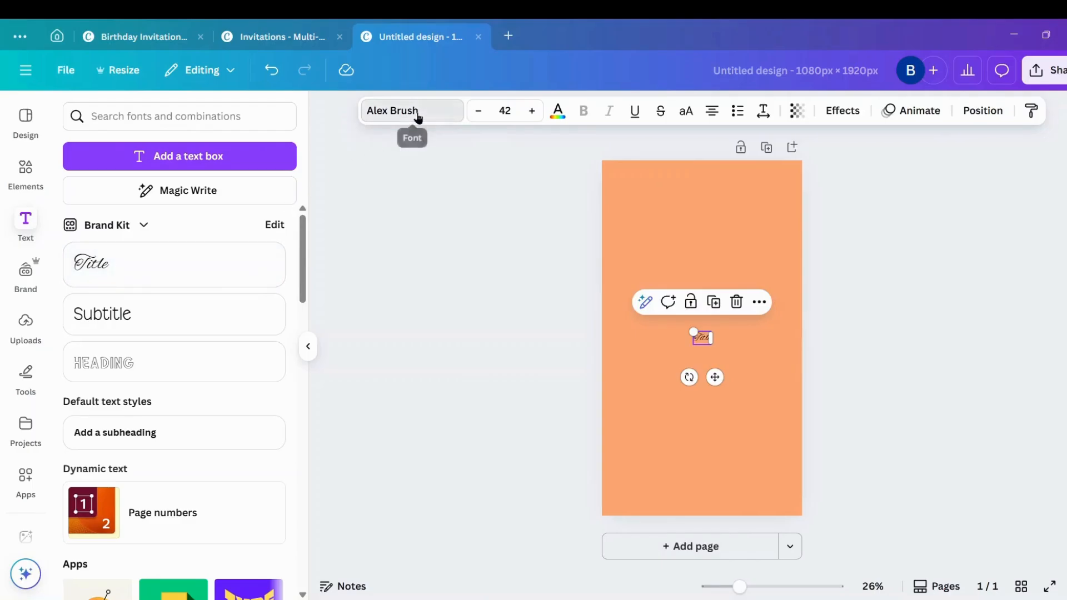
left_click(414, 113)
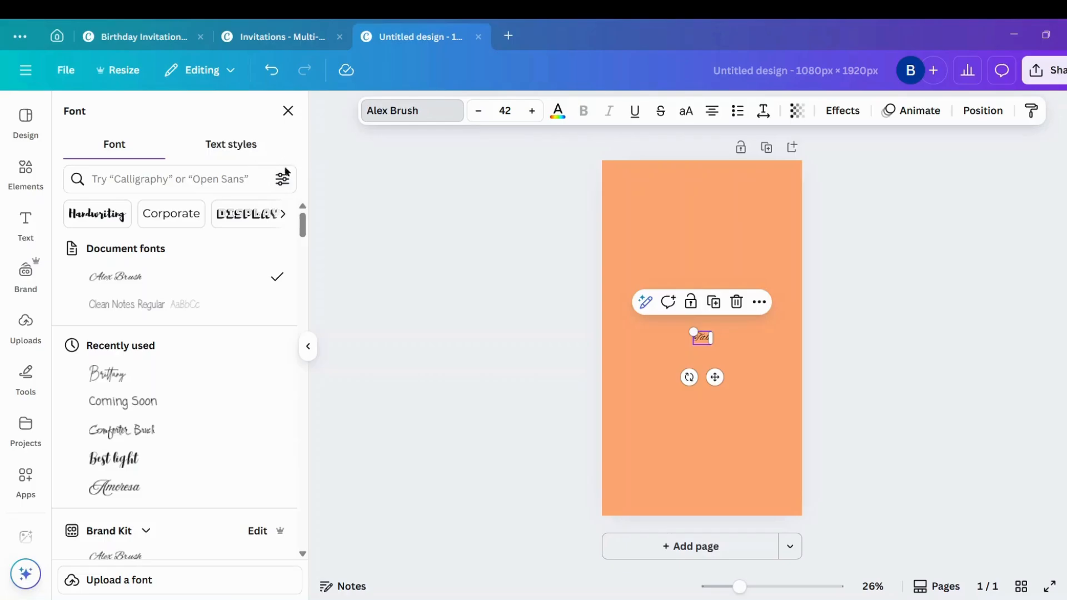
left_click(283, 181)
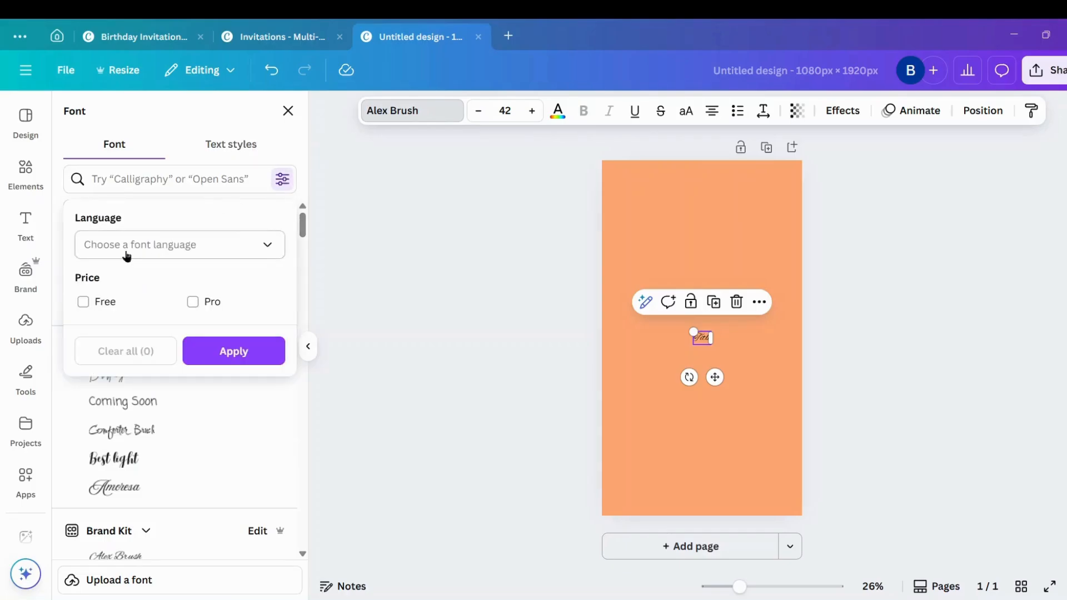
left_click(84, 303)
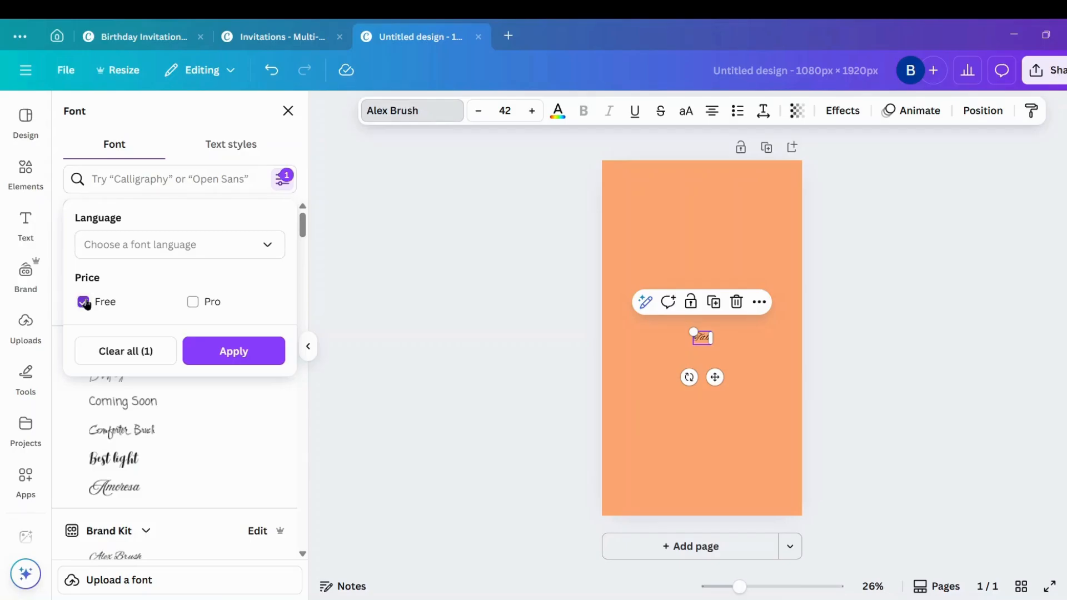
left_click(229, 352)
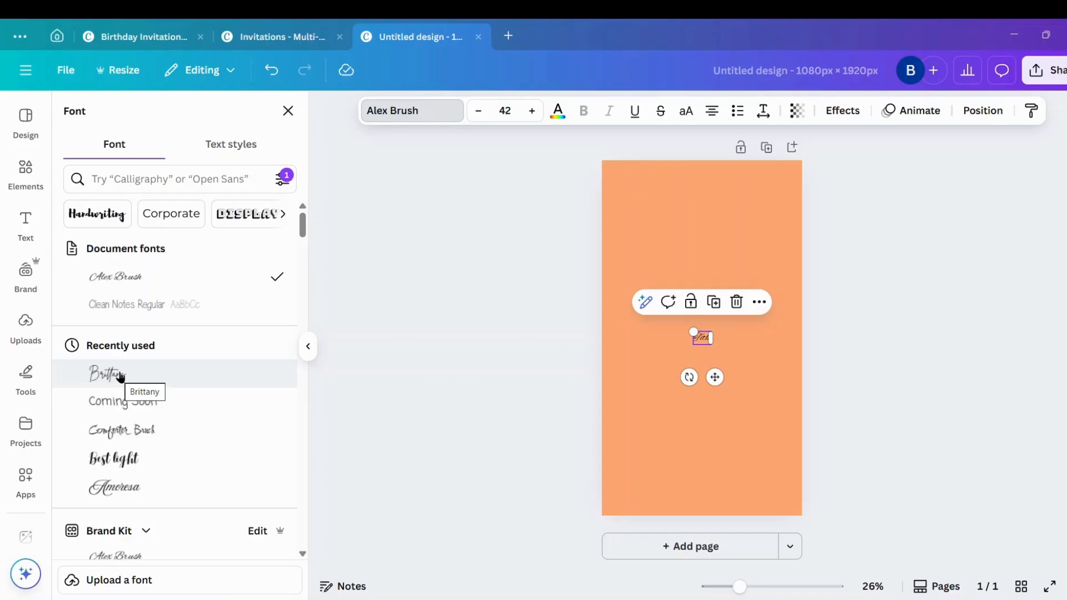
left_click(121, 376)
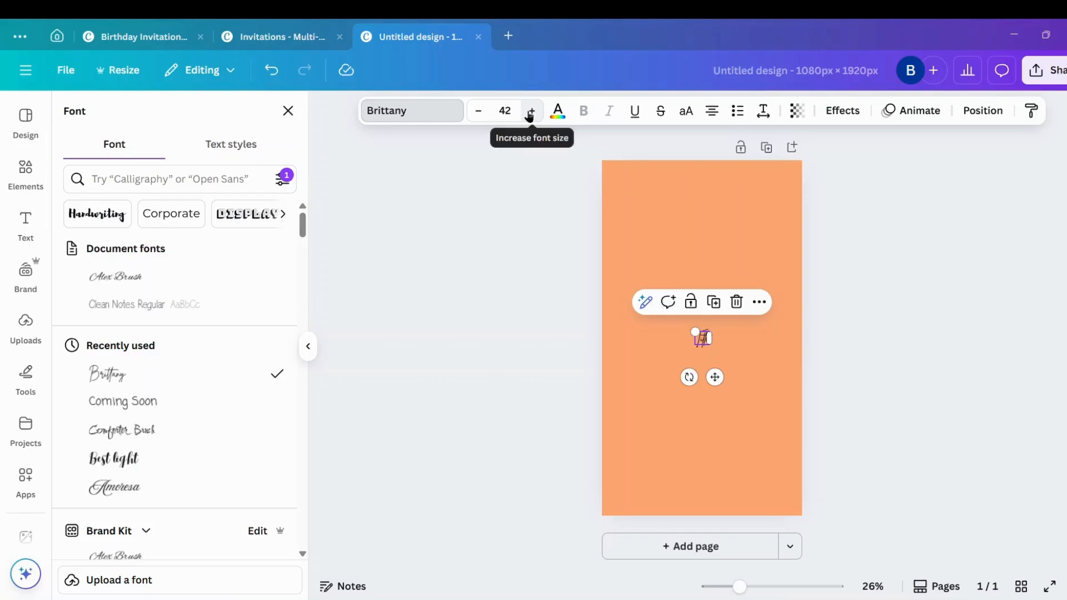
Increase the title text's font size to 53
double_click(532, 114)
left_click(530, 113)
left_click(530, 113)
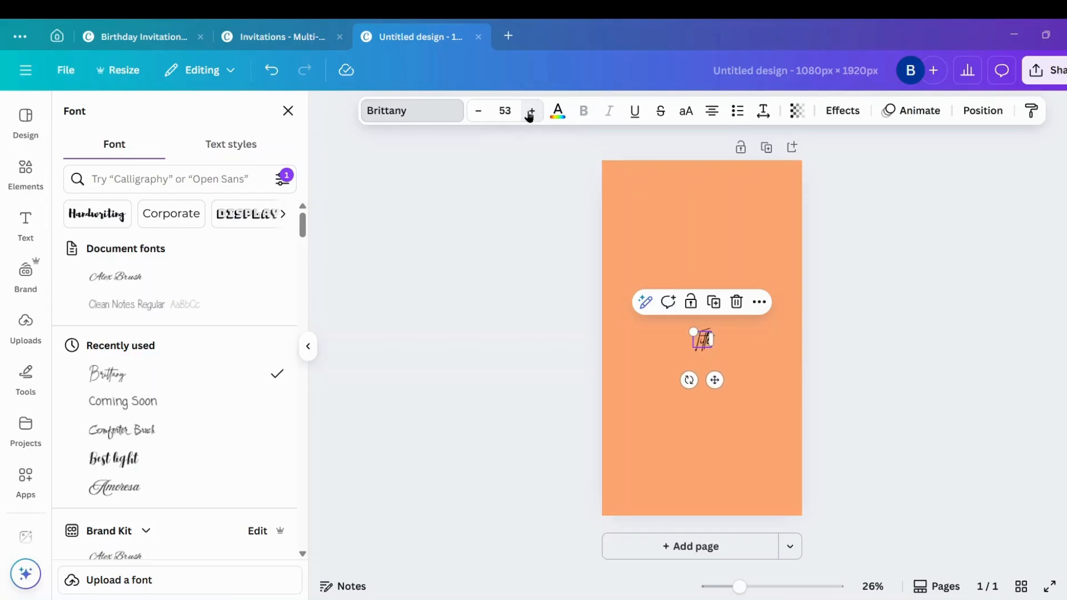
Increase the title text's font size to 74 and change its font to Comforter Brush
left_click(529, 112)
left_click(530, 113)
left_click(531, 113)
left_click(531, 113)
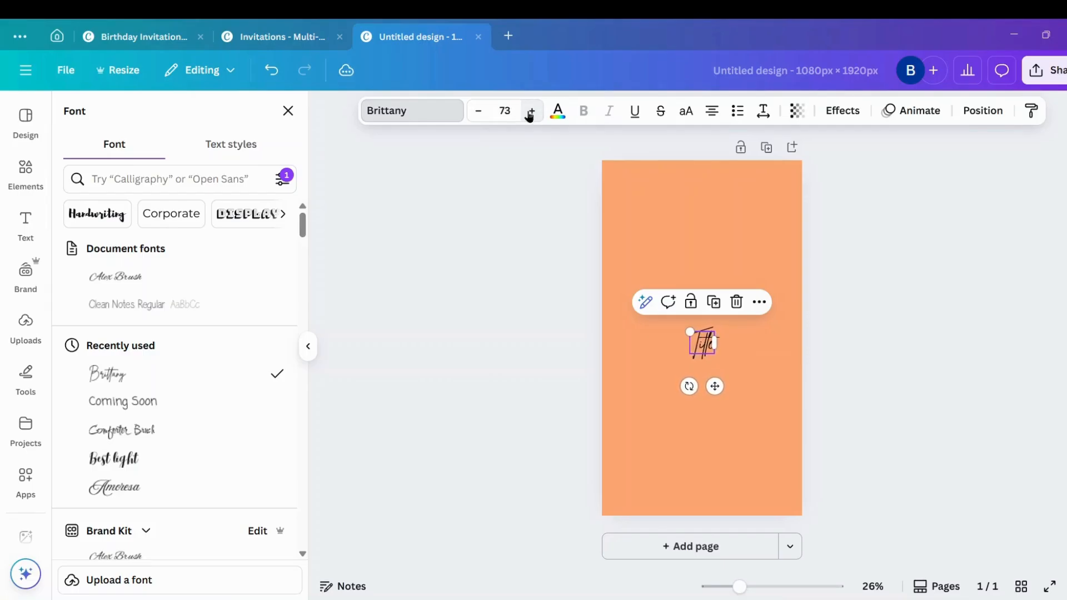
left_click(531, 113)
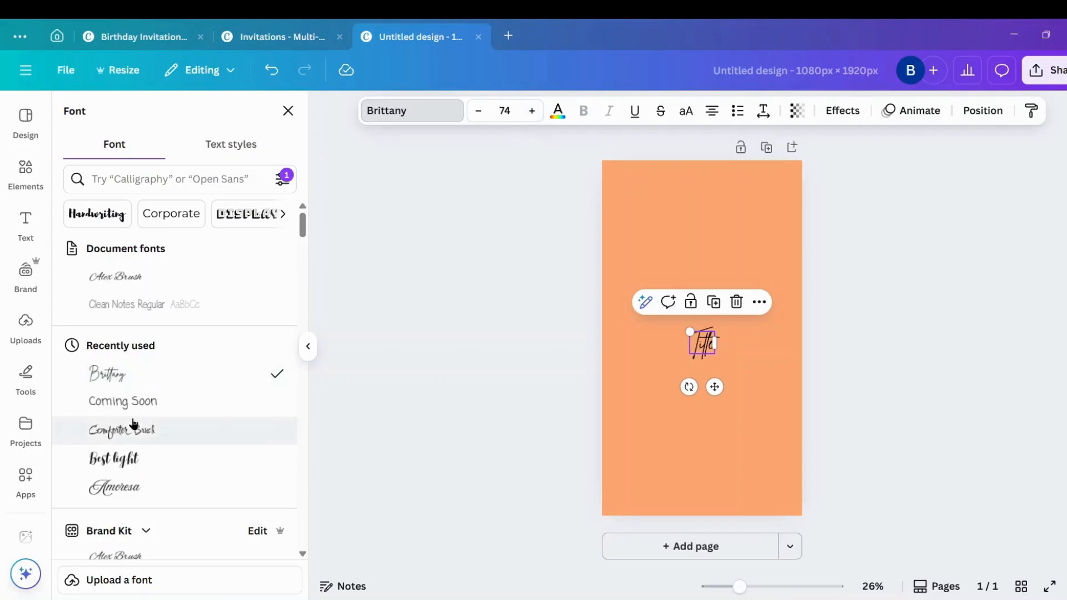
left_click(140, 433)
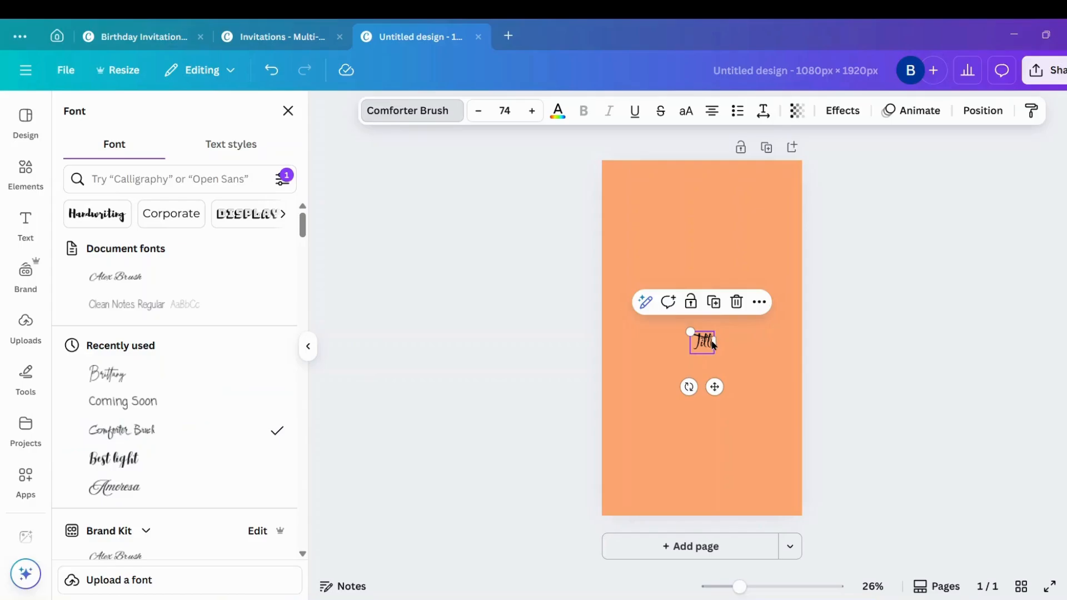
Widen the title's text box on both sides and replace its text with "You're Invited to" and "A Halloween Party!" on two lines
left_click_drag(714, 343, 763, 343)
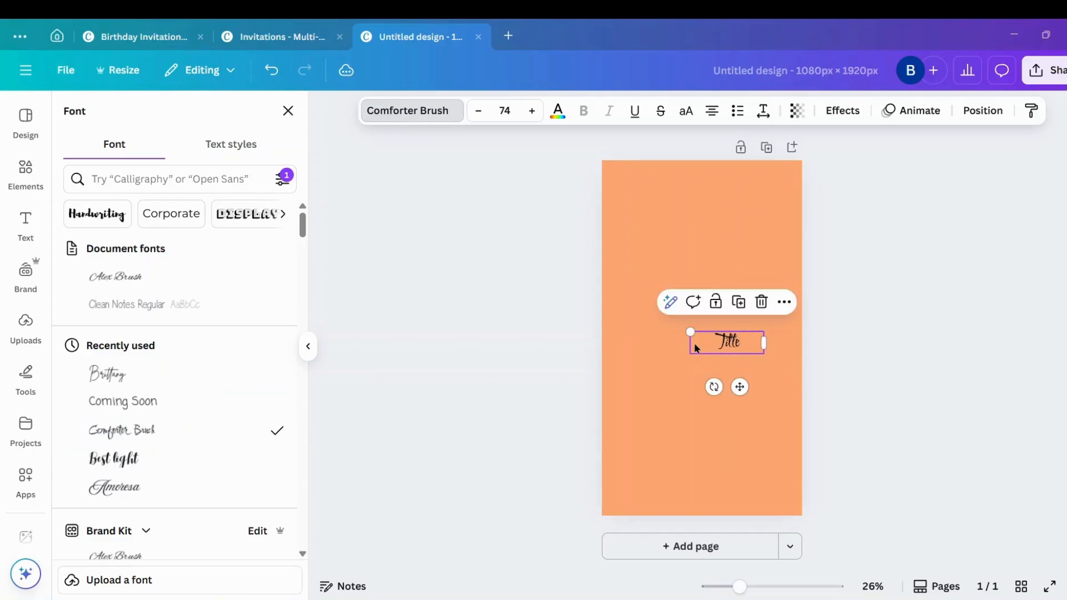
left_click_drag(689, 340, 645, 342)
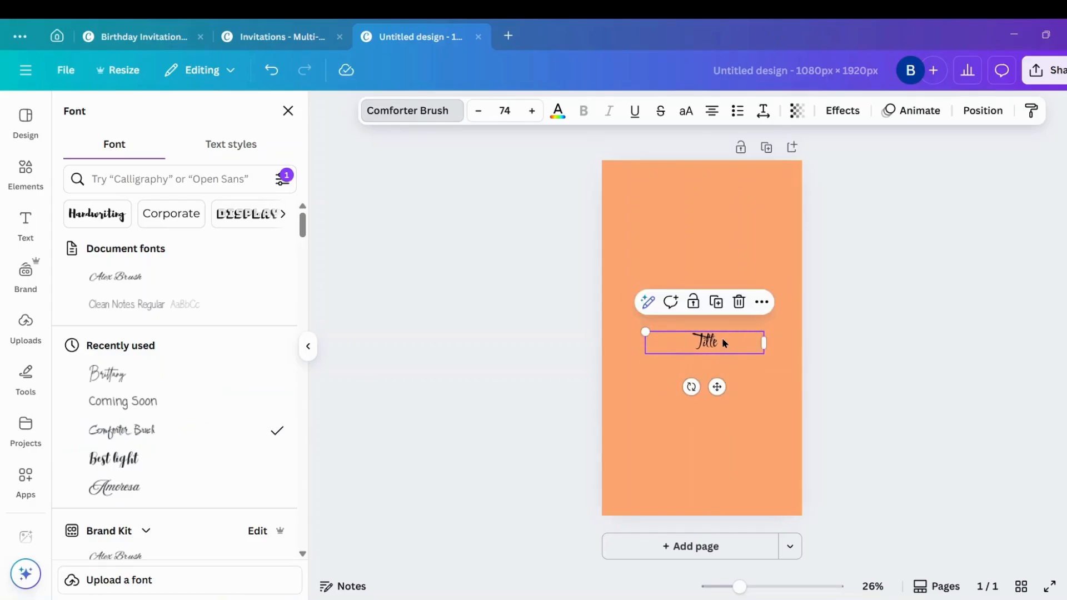
double_click(727, 340)
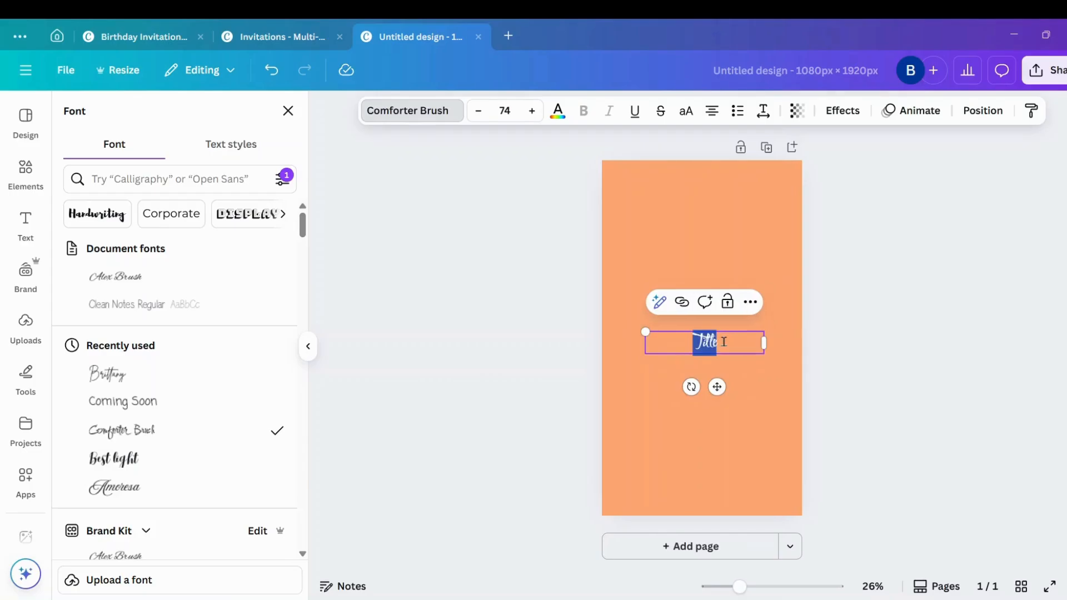
type("You're")
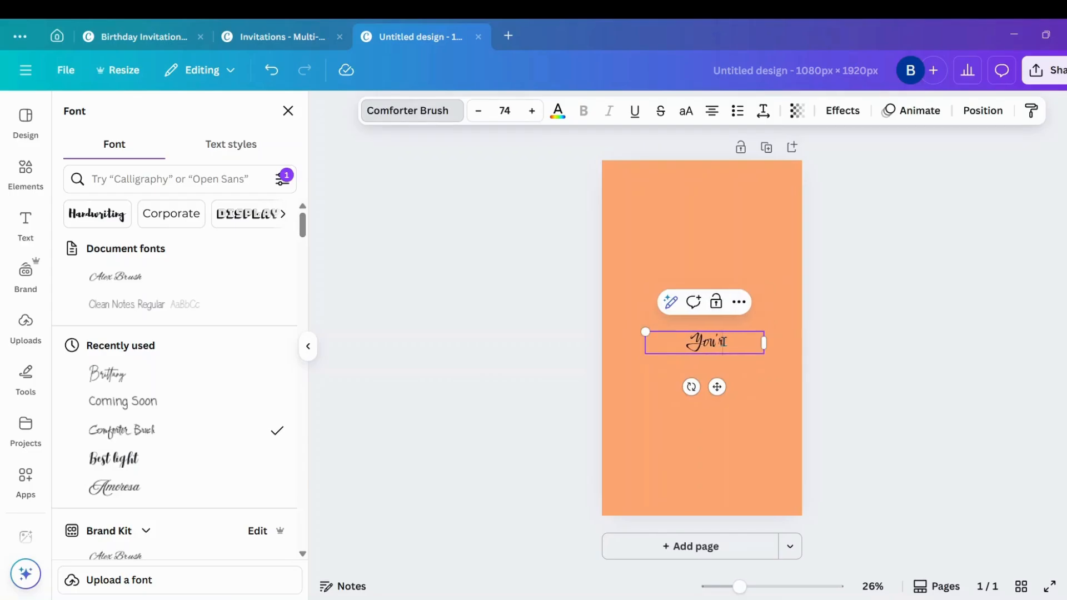
type(" Invi")
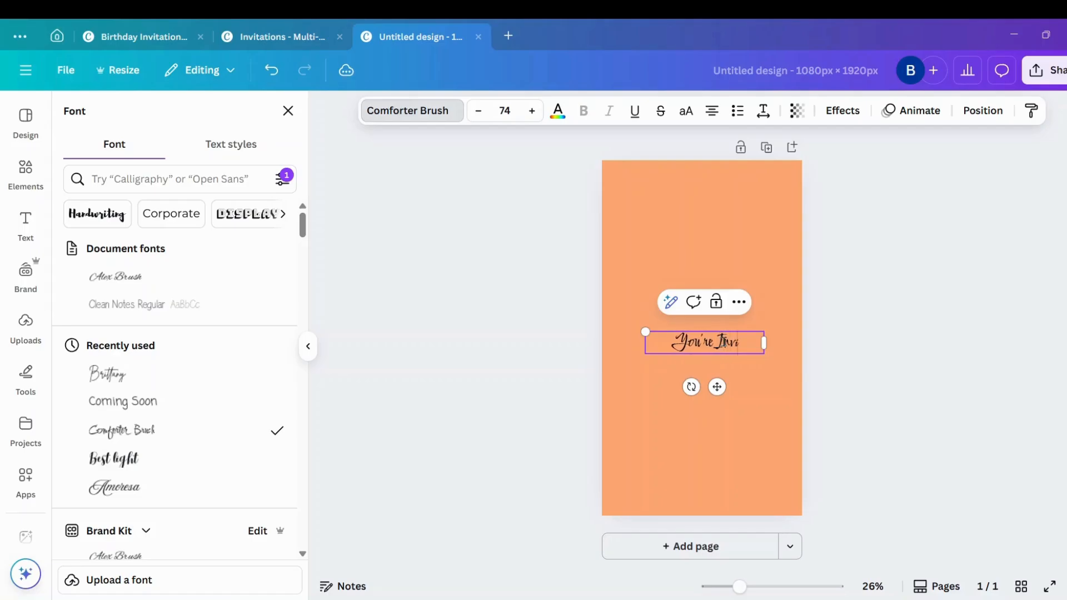
type("ted")
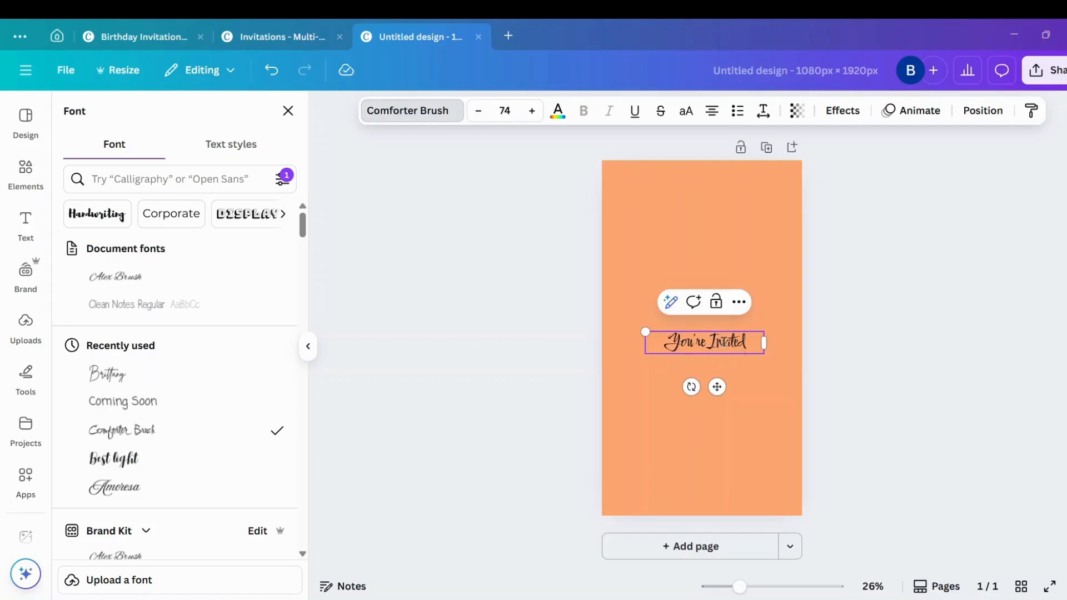
type(" to")
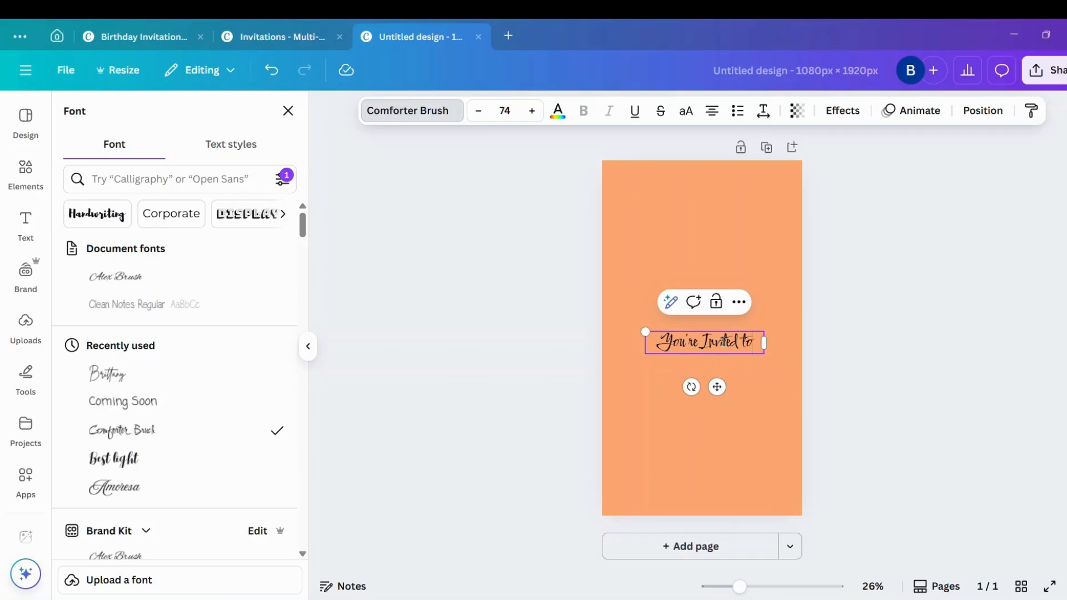
key("Return")
type("A Hall")
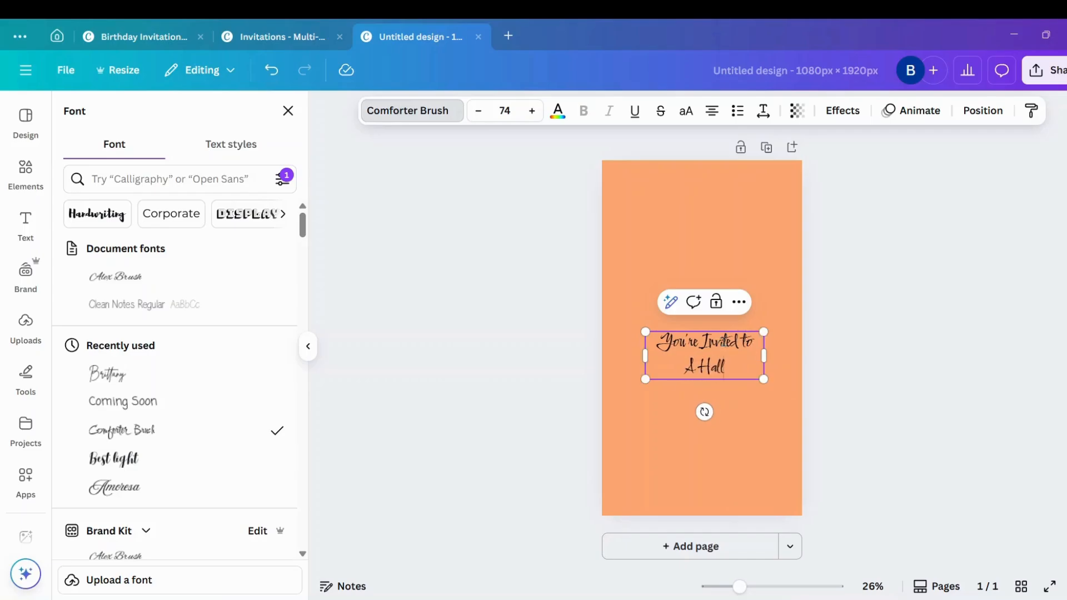
type("oween Par")
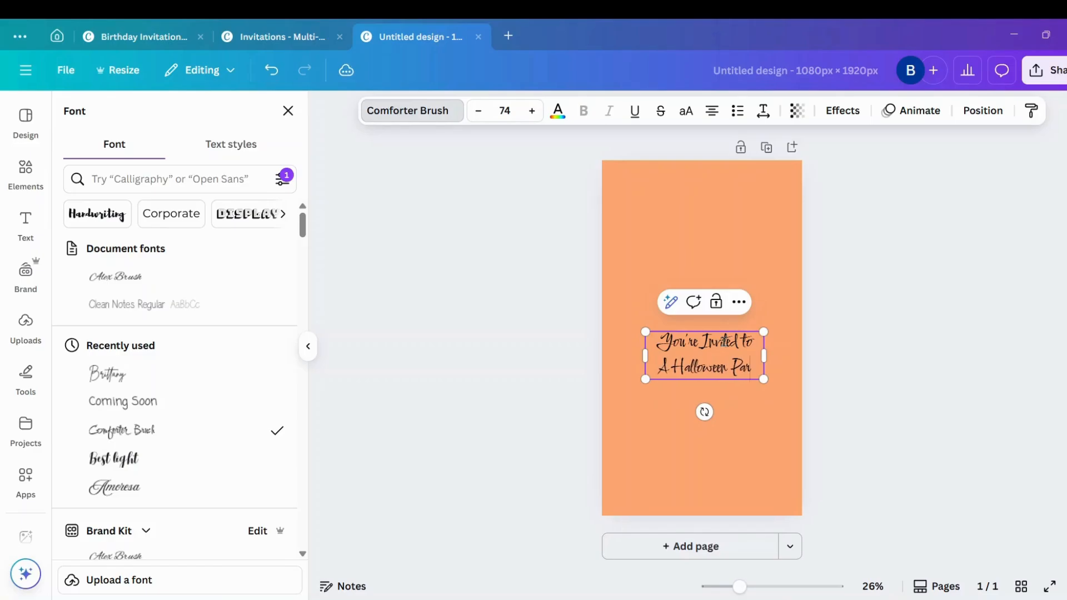
type("ty!")
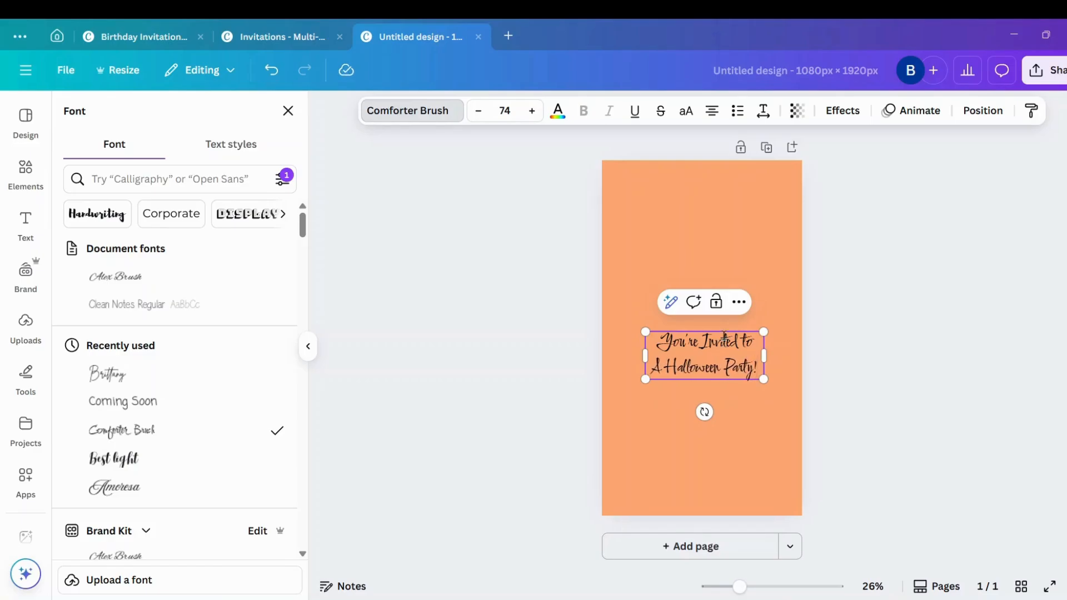
left_click(737, 403)
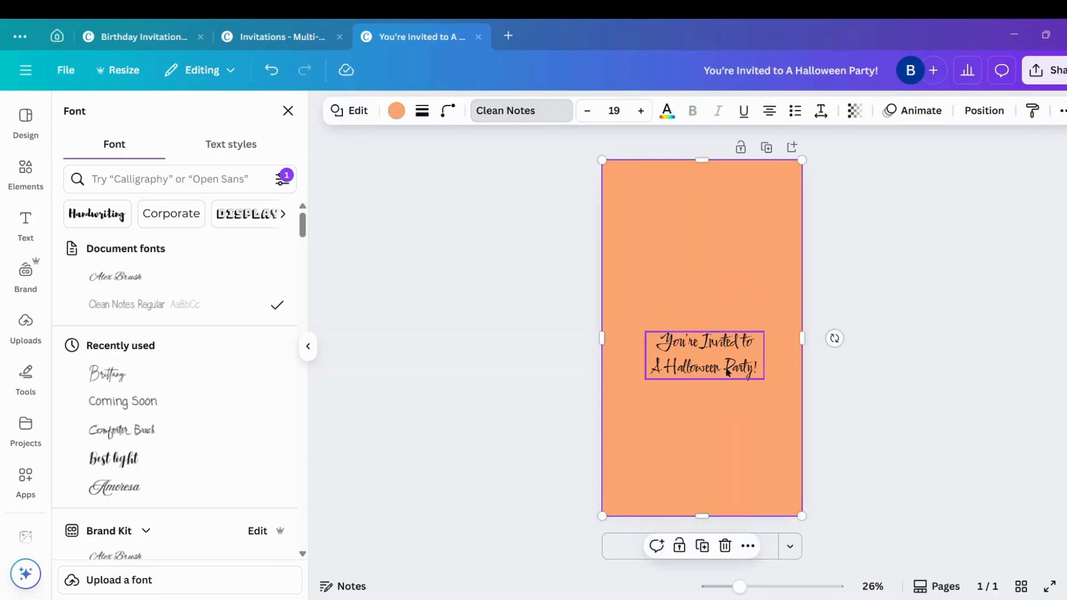
Move the title to the upper part of the page, scale it up to about size 86.3 and keep it centred horizontally
left_click_drag(725, 368, 723, 216)
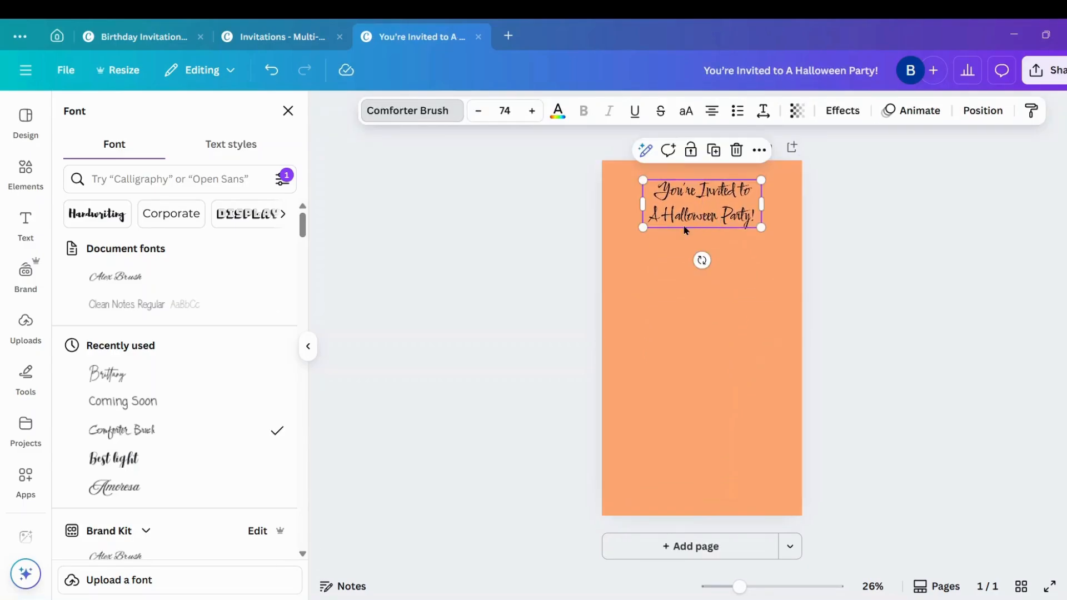
mouse_move(643, 228)
left_mouse_down()
mouse_move(612, 239)
mouse_move(633, 232)
left_mouse_up()
left_click_drag(760, 228, 769, 236)
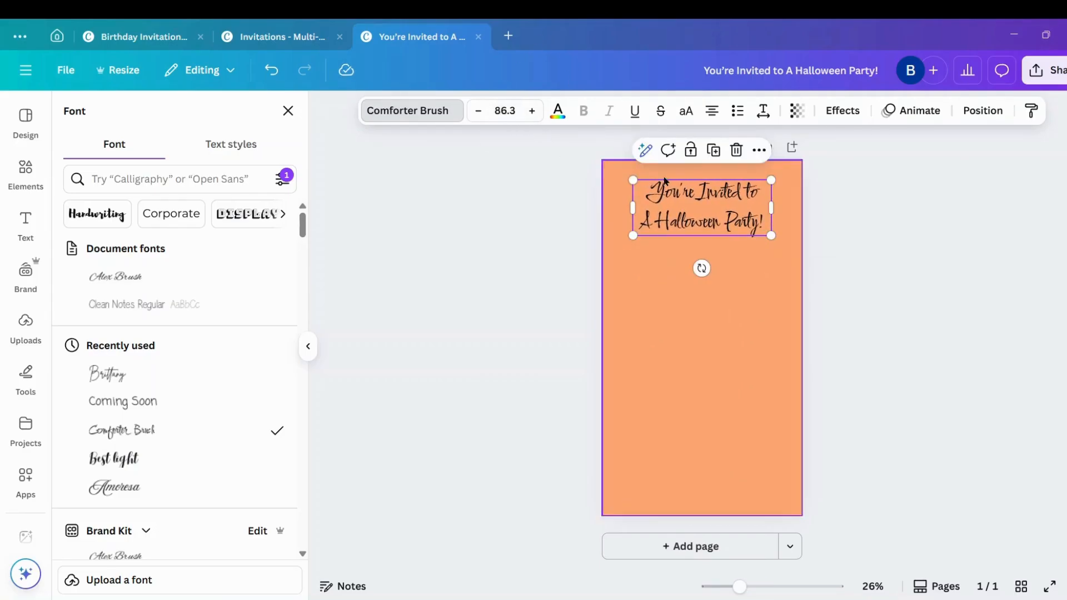
left_click(722, 263)
left_click_drag(711, 228, 712, 225)
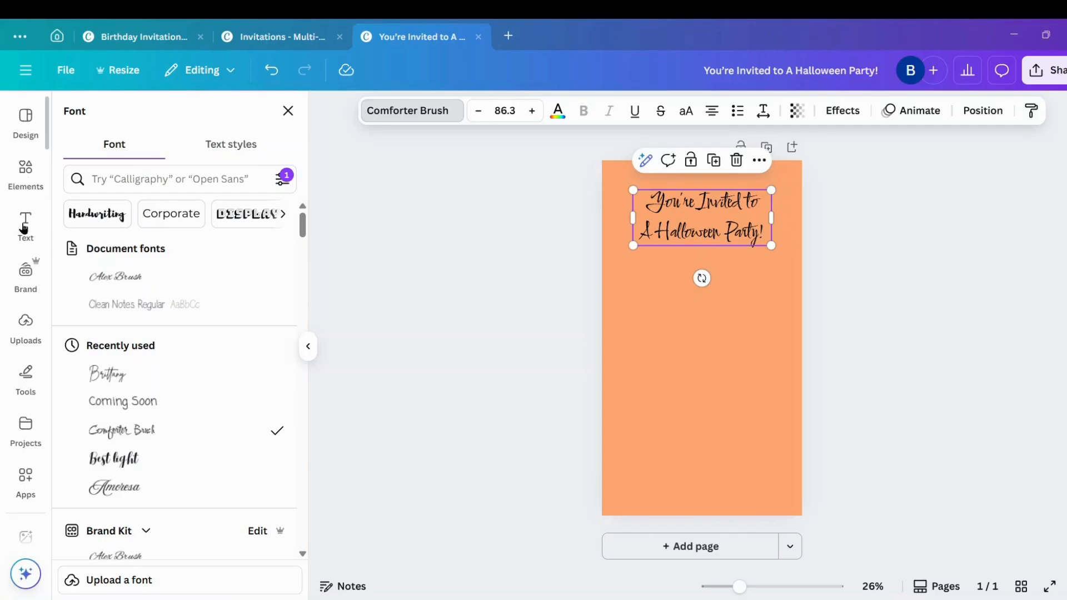
Change the title's font to the uploaded font Halloween Grunge Regular
left_click(25, 223)
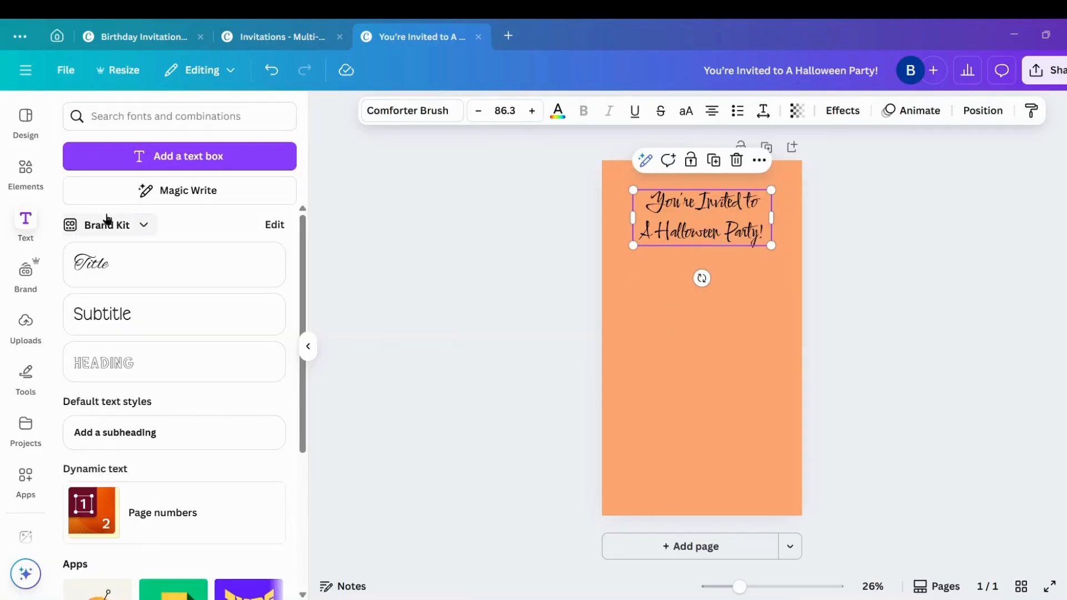
left_click(411, 110)
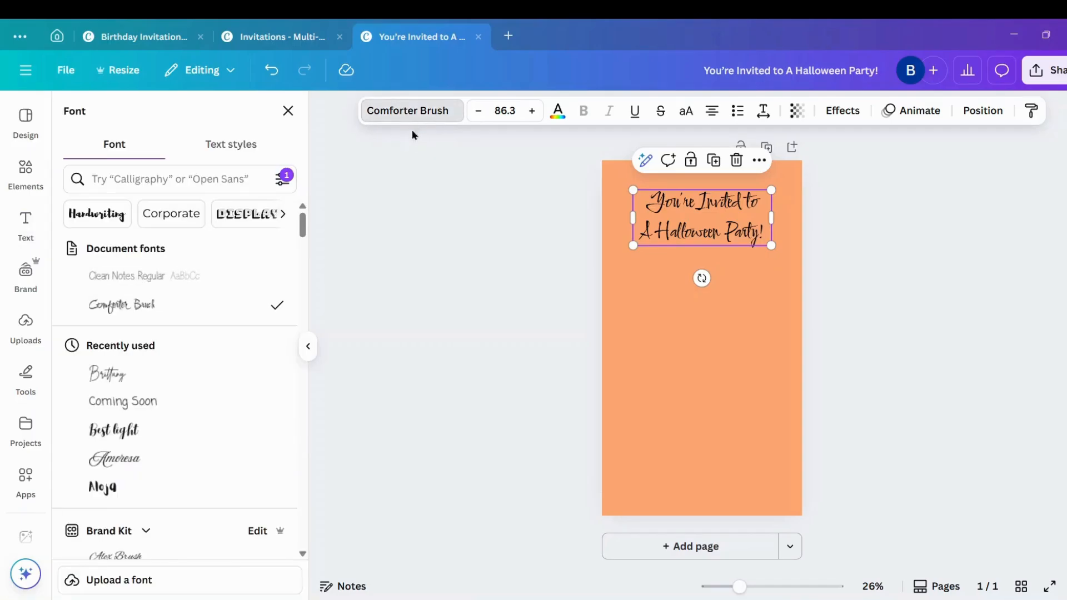
scroll(149, 403, "down", 3)
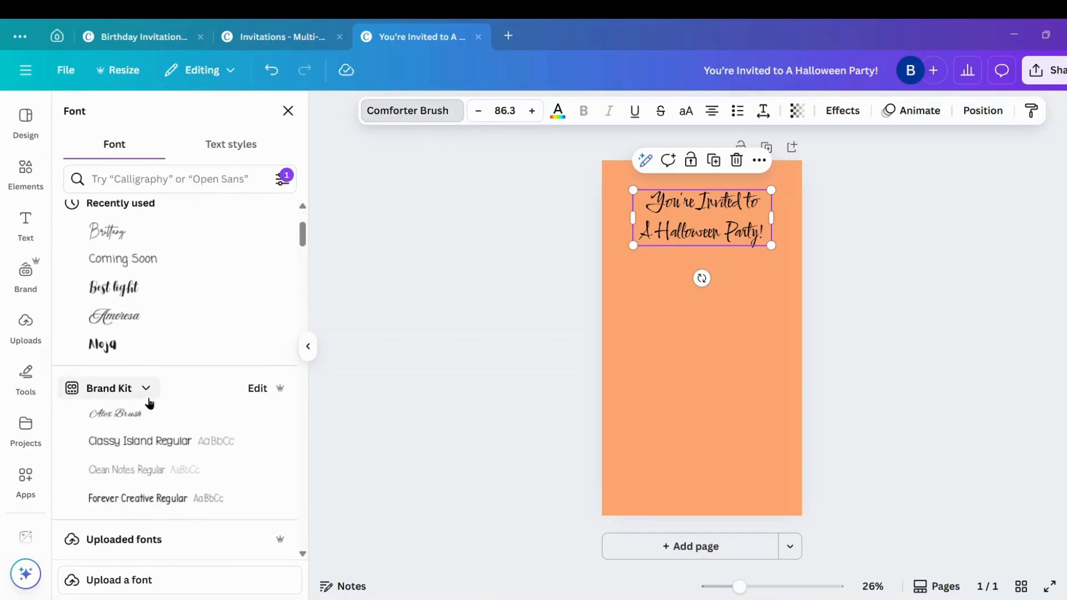
scroll(149, 403, "down", 5)
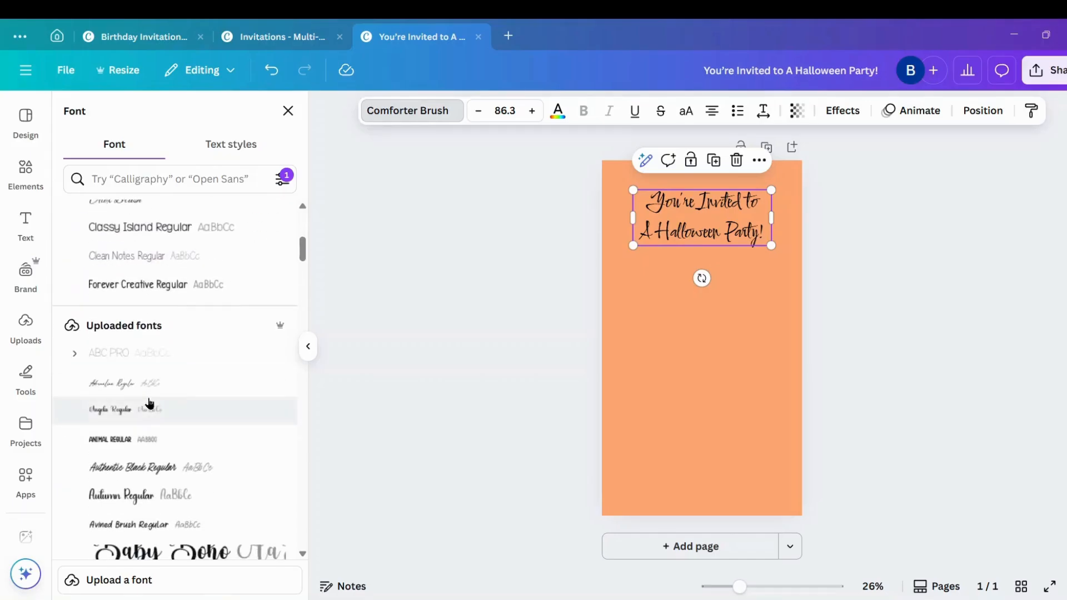
scroll(149, 403, "down", 10)
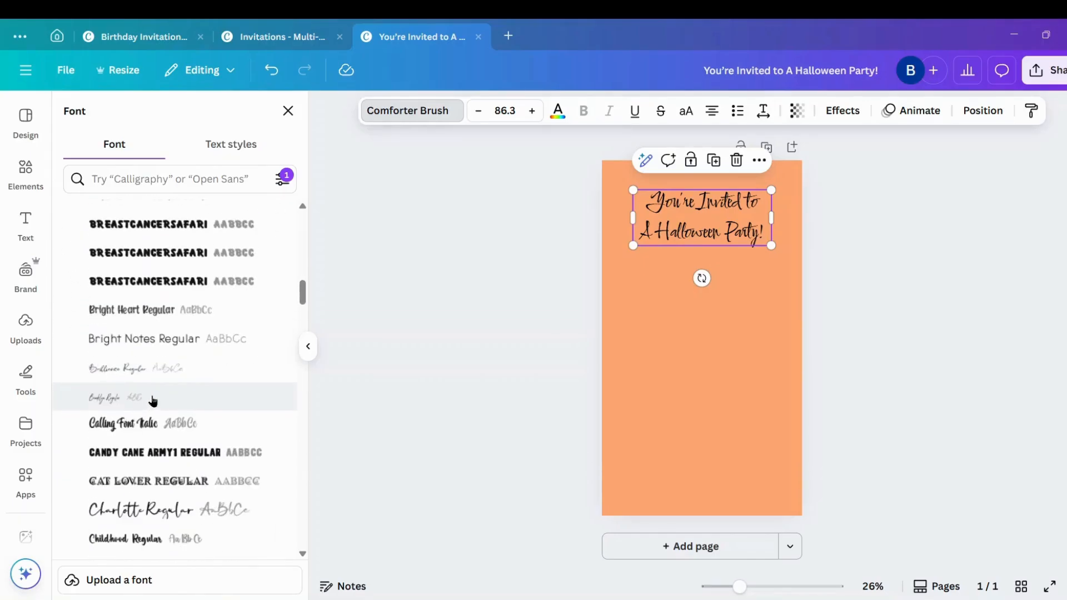
scroll(153, 401, "down", 10)
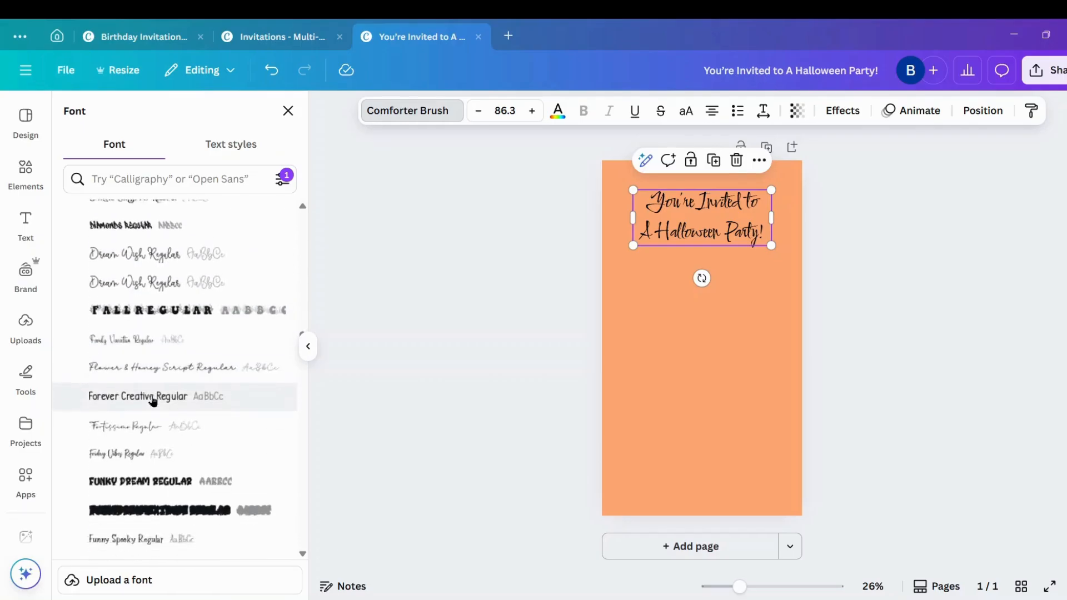
scroll(153, 401, "down", 2)
scroll(153, 401, "down", 5)
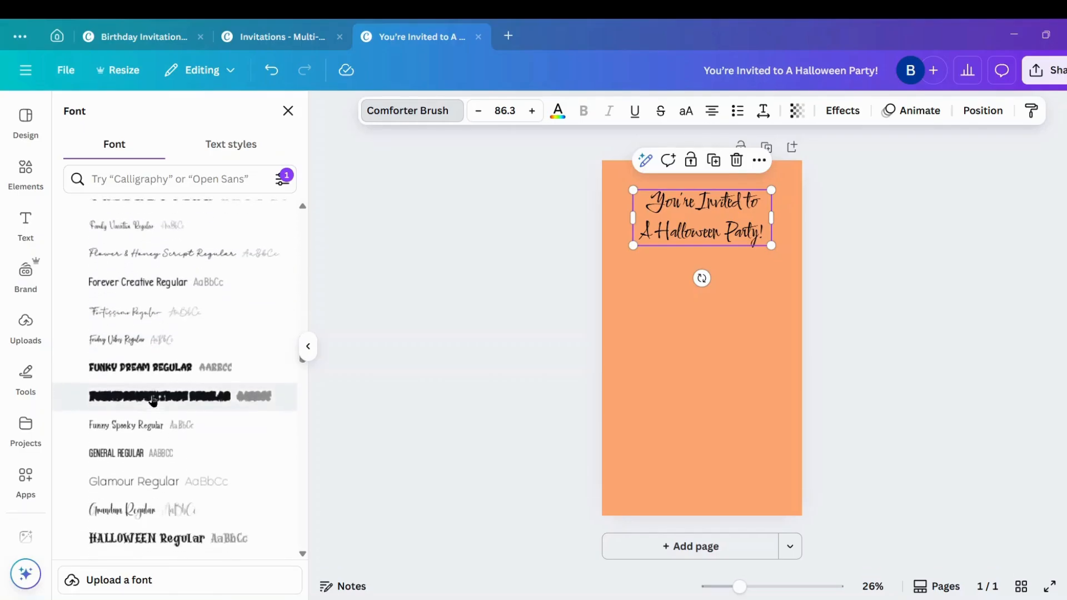
scroll(153, 401, "down", 5)
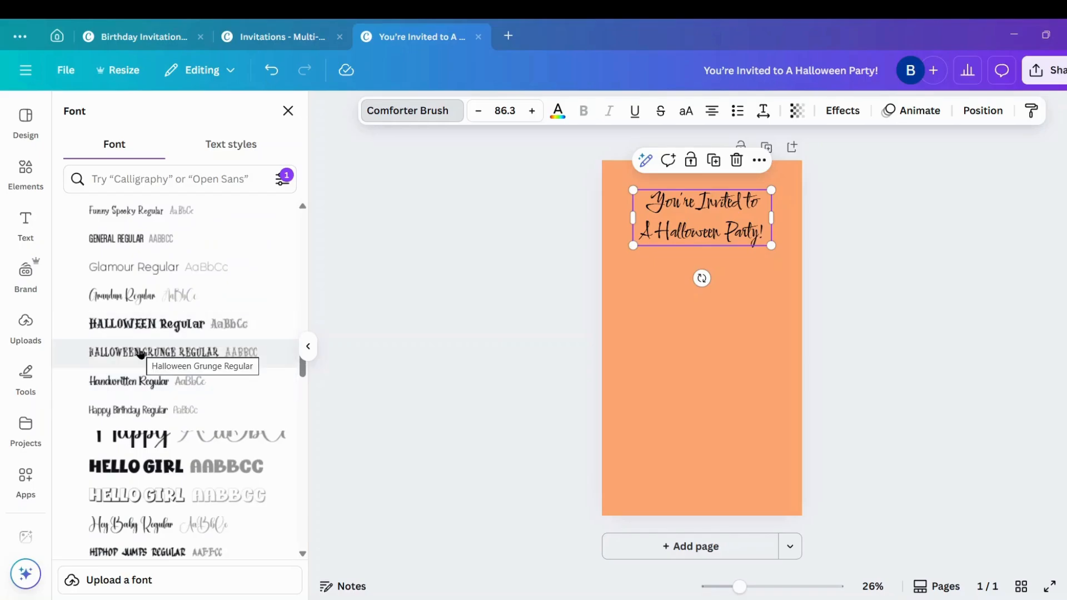
left_click(140, 353)
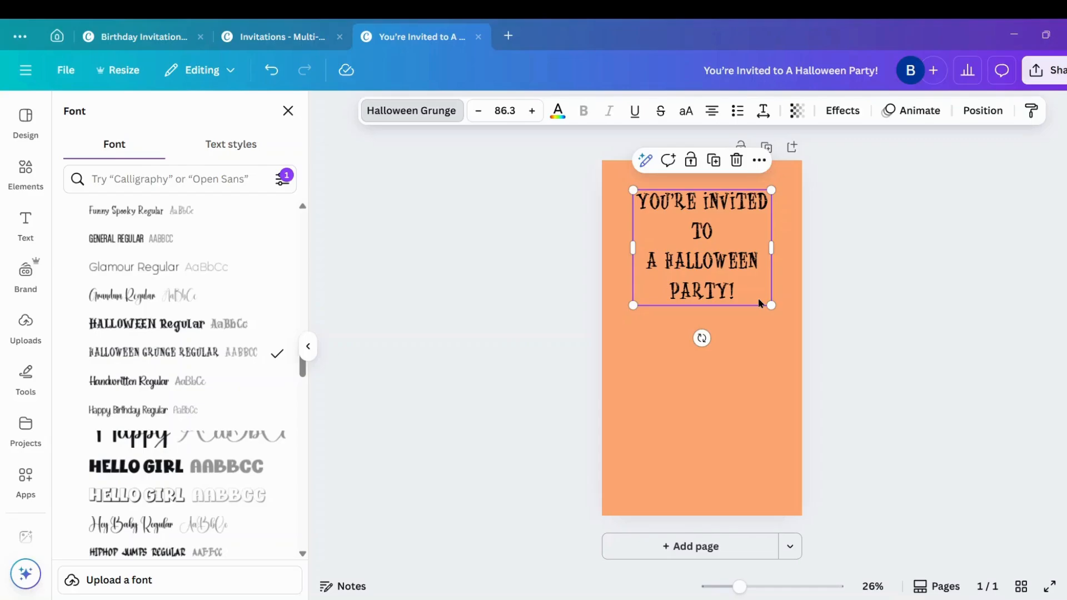
Scale the title down to about size 73.4 and centre it horizontally near the page's upper edge
left_click_drag(772, 305, 750, 288)
left_click(716, 362)
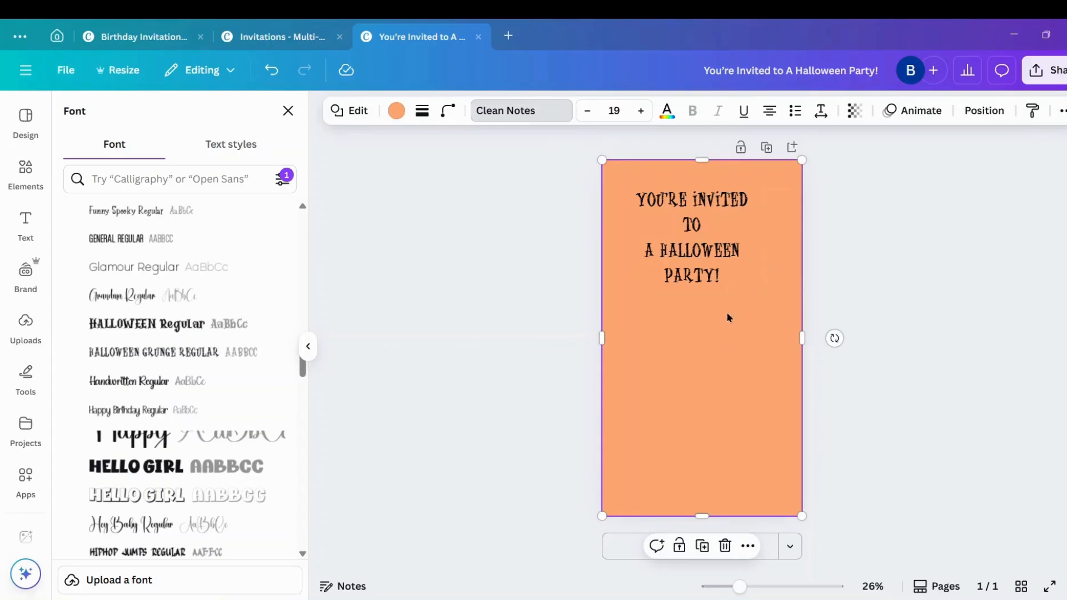
left_click_drag(679, 239, 689, 230)
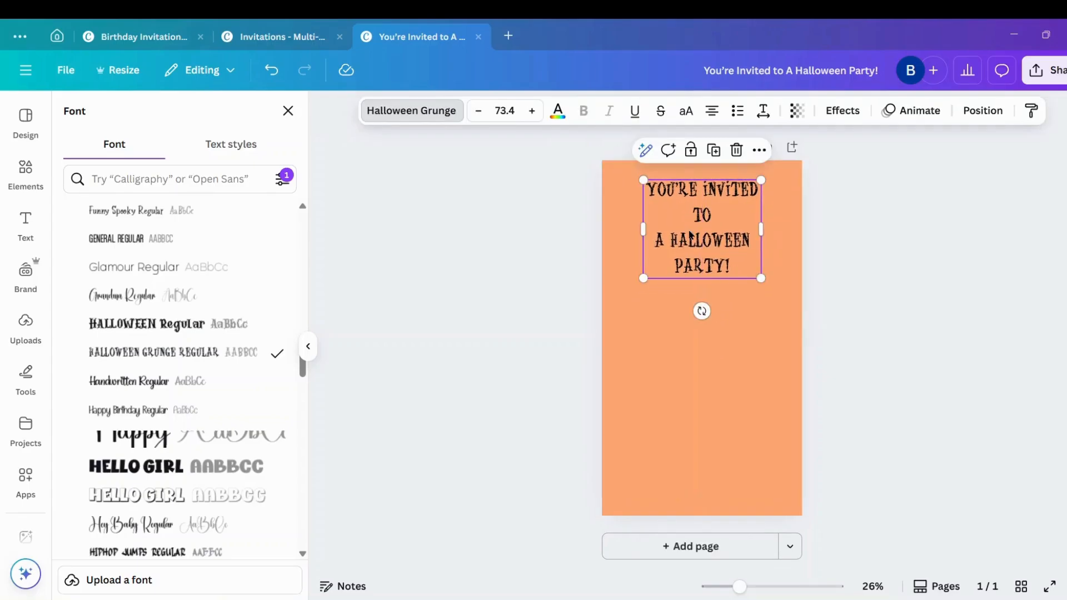
left_click(687, 344)
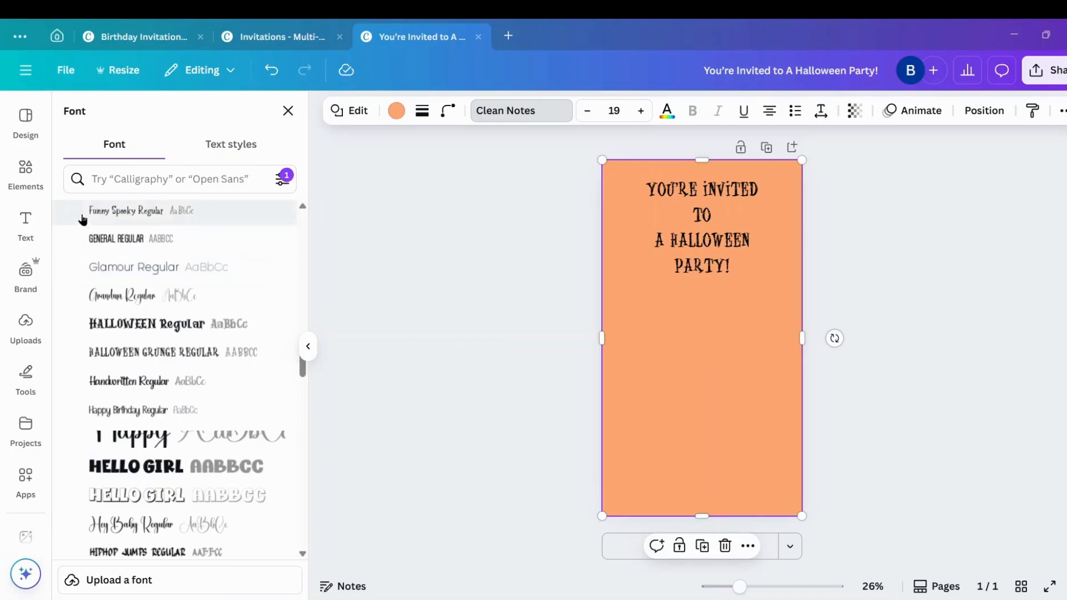
Add a brand kit subtitle text to the page and set its font to Halloween Grunge Regular
left_click(23, 226)
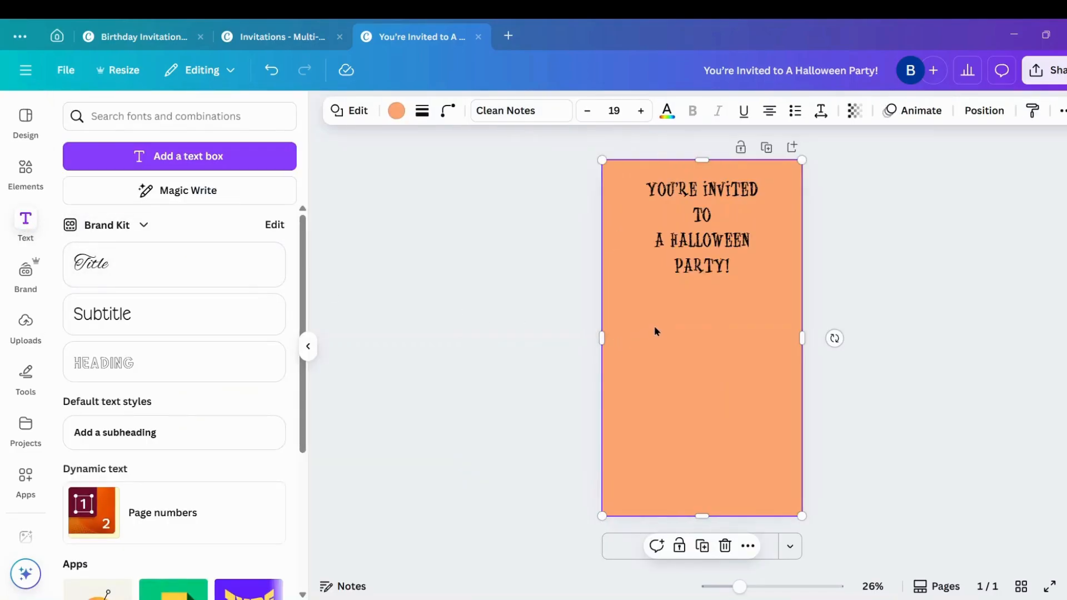
left_click(200, 323)
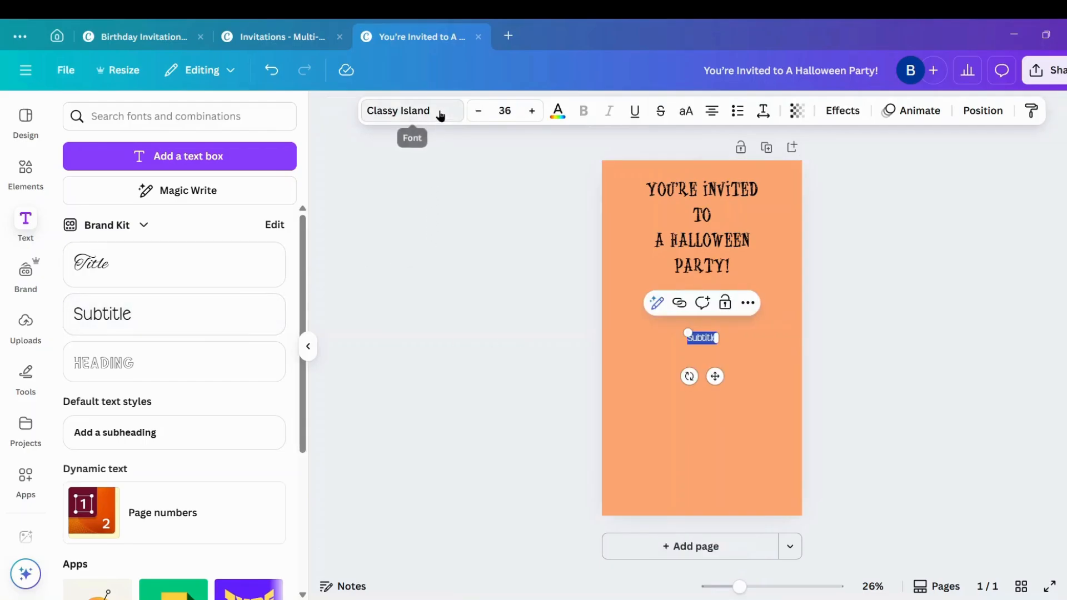
left_click(439, 113)
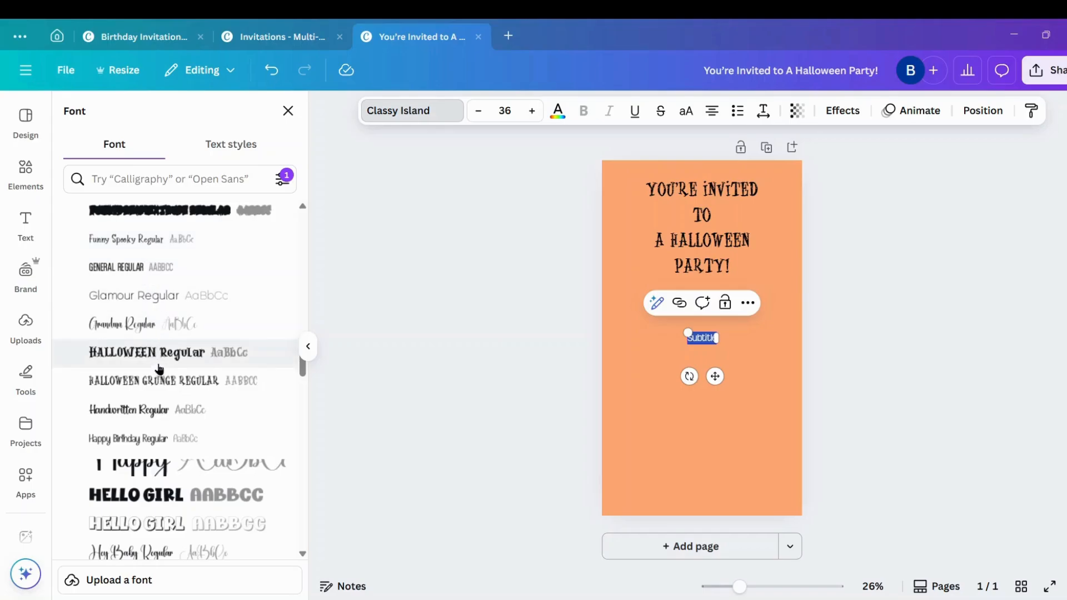
left_click(161, 383)
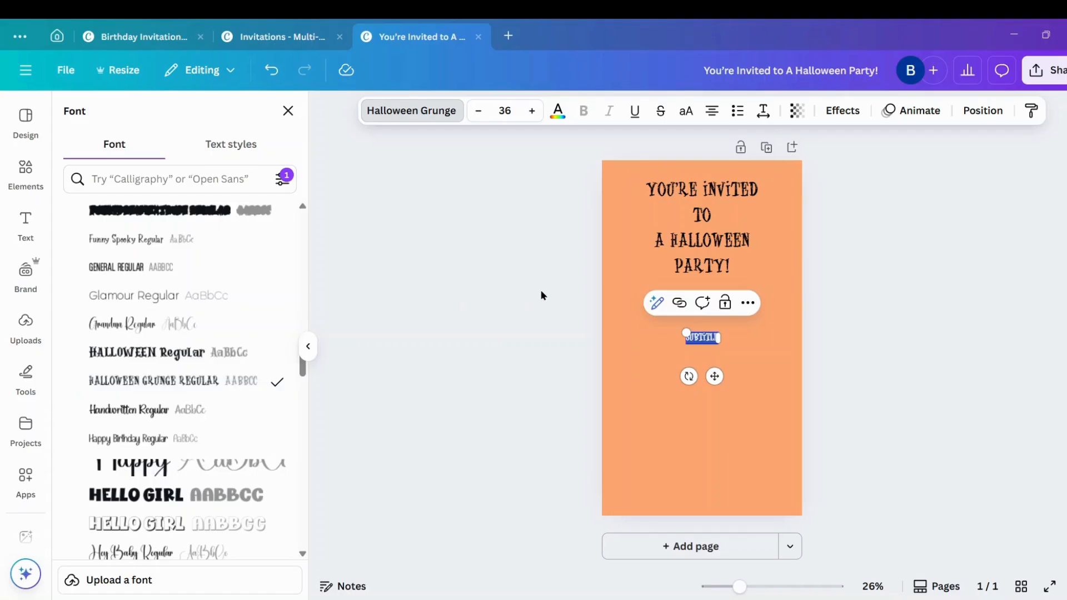
Replace the subtitle's placeholder text with "DATE" and "TIME" on separate lines
type("DAT")
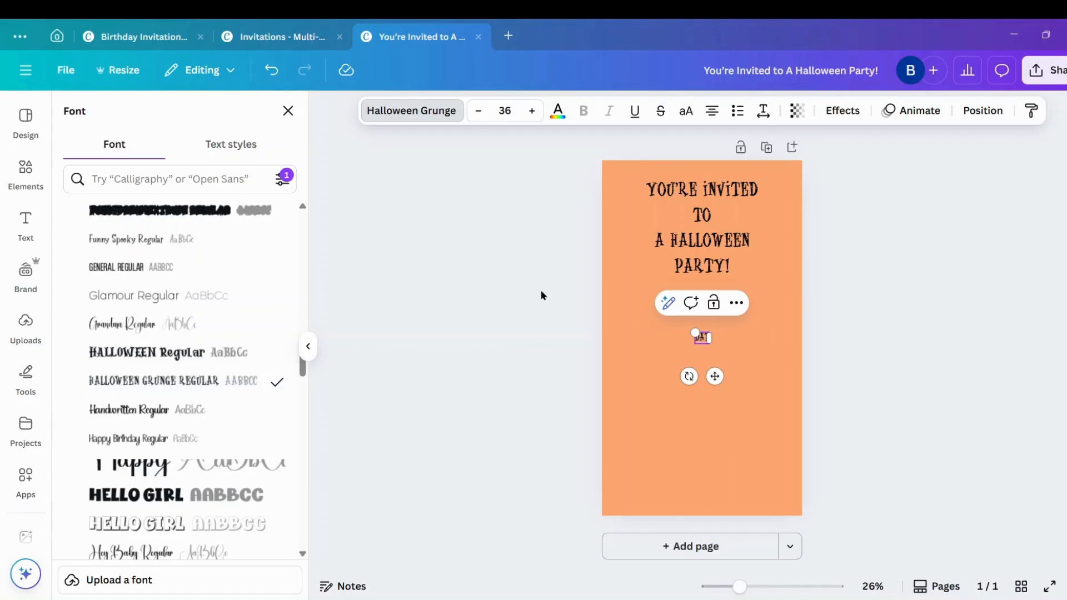
type("E")
key("Return")
type("TIME")
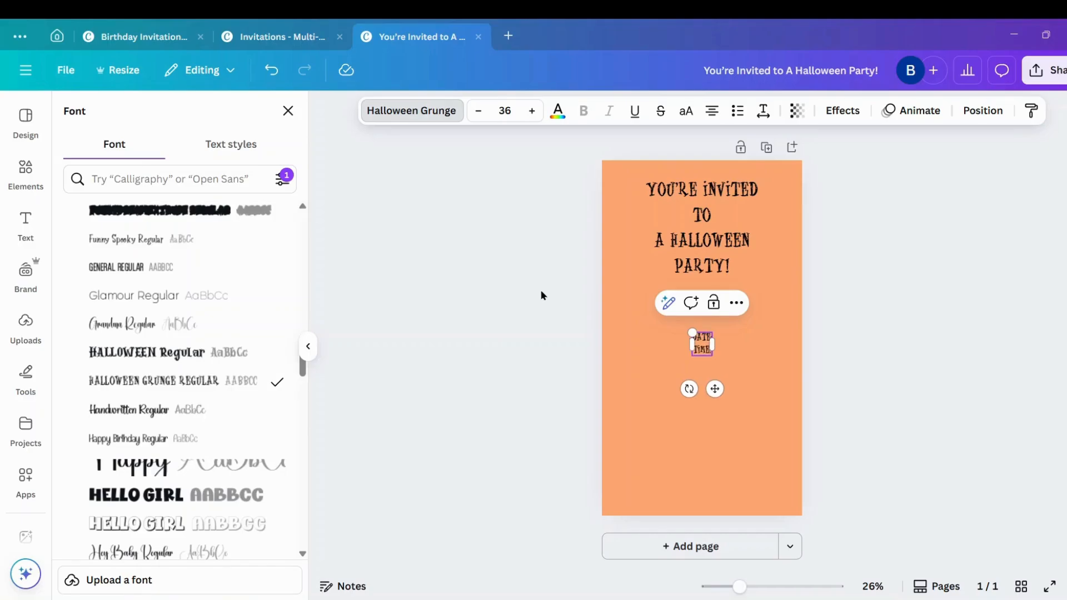
Add "PLACE:" and, after a blank line, "R.S.V.P." below the time line of the event details text
key("Return")
type("P")
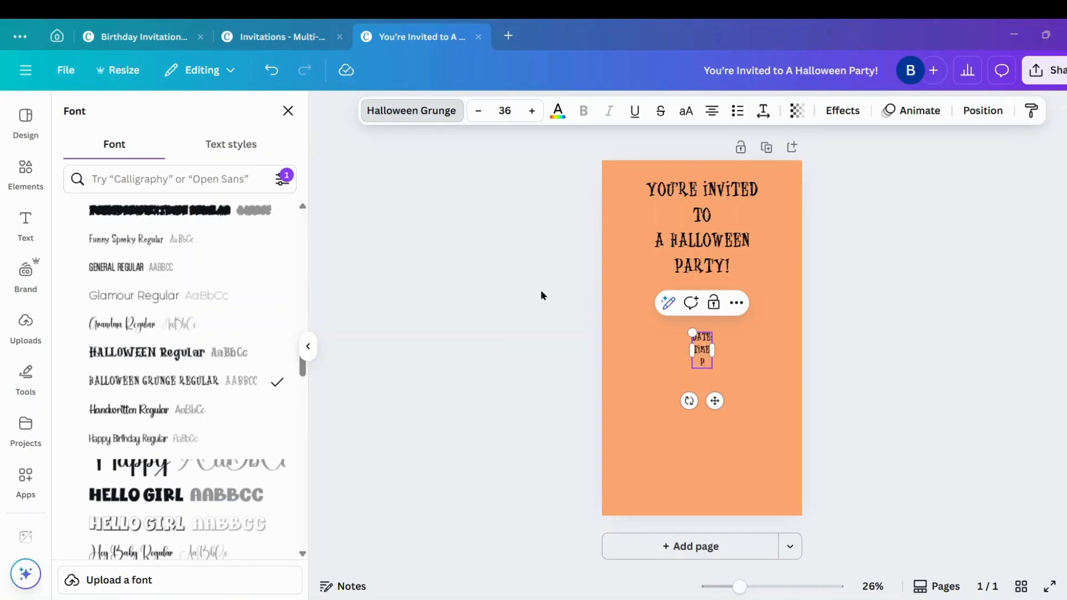
type("LACE:")
key("Return")
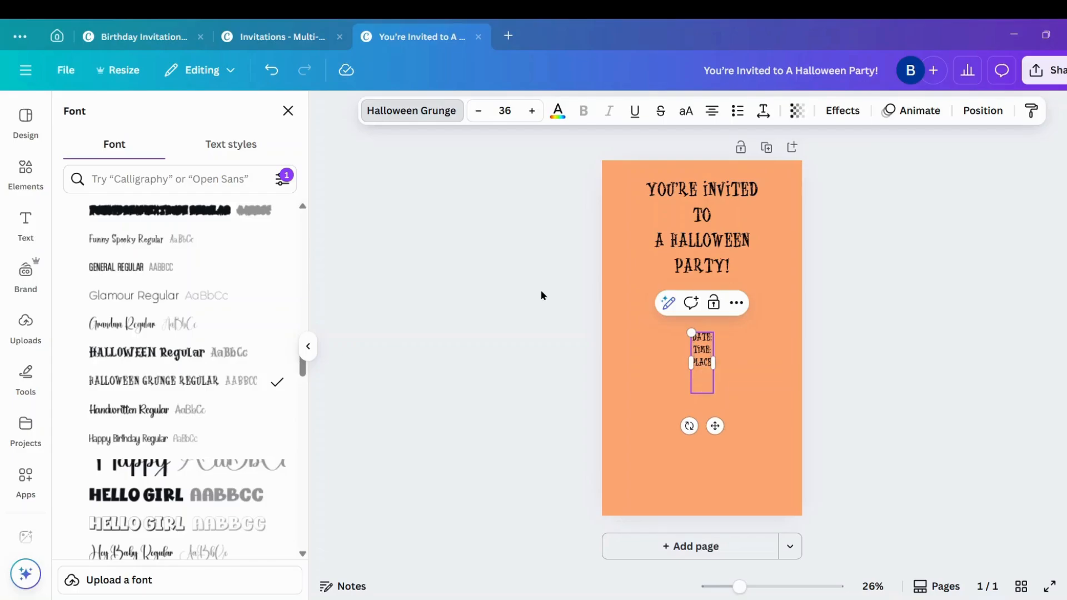
type("R.S.V.P")
key("Escape")
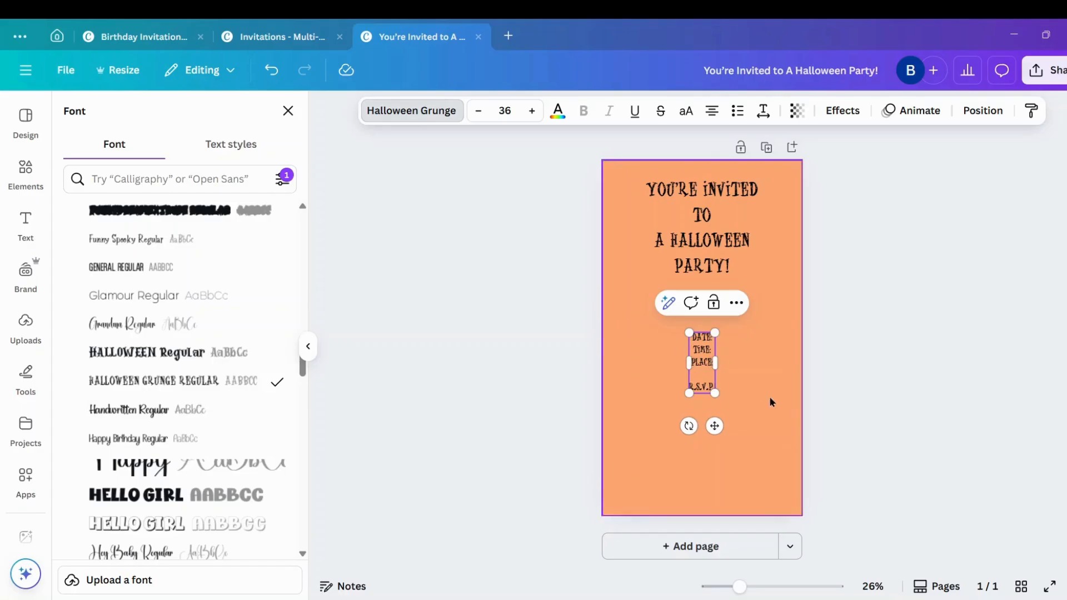
Move the event details text down toward the left side of the page's lower half
left_click(763, 413)
left_click(714, 386)
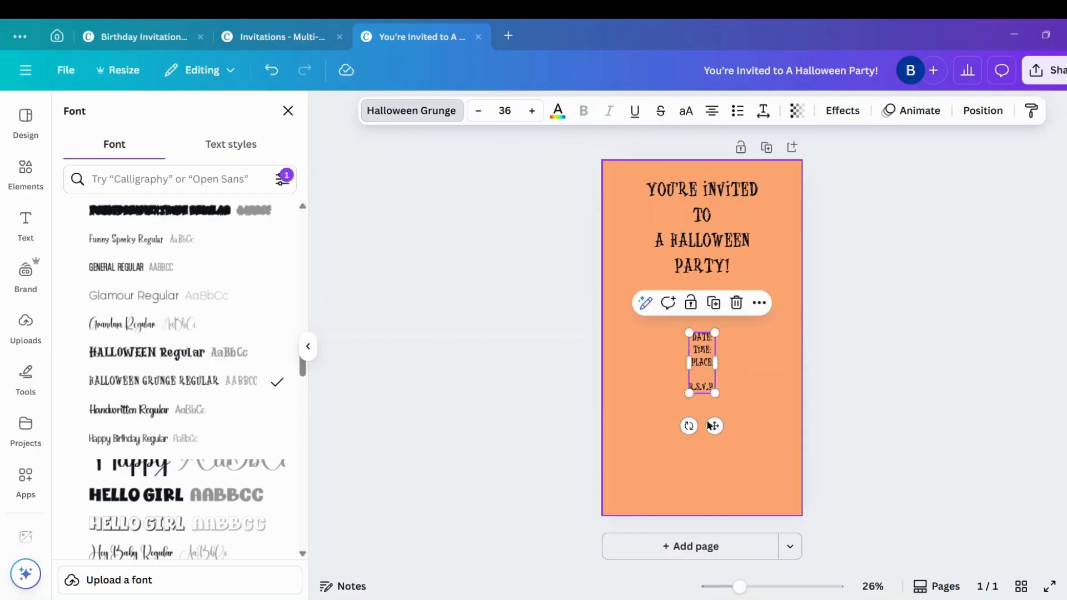
left_click_drag(714, 424, 659, 463)
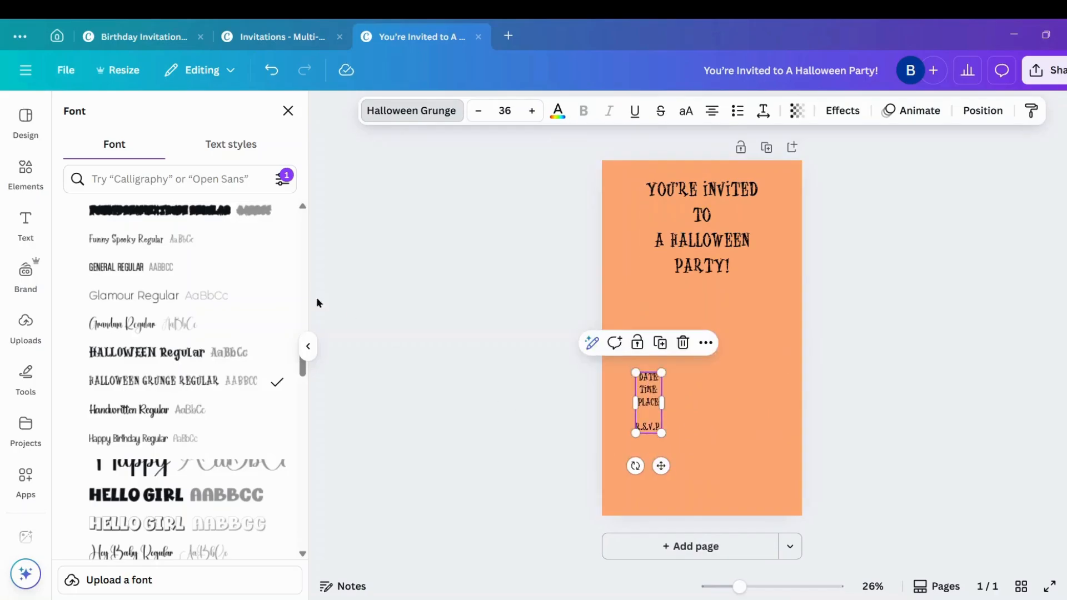
Add a solid straight line to the page and place it beside "DATE" as a blank for writing
left_click(25, 228)
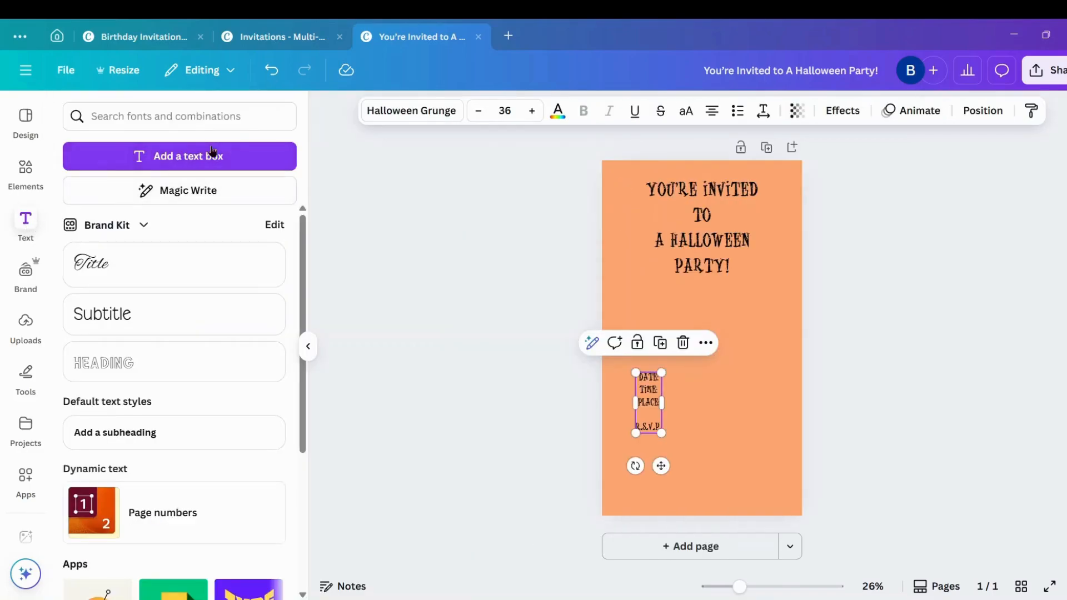
left_click(26, 175)
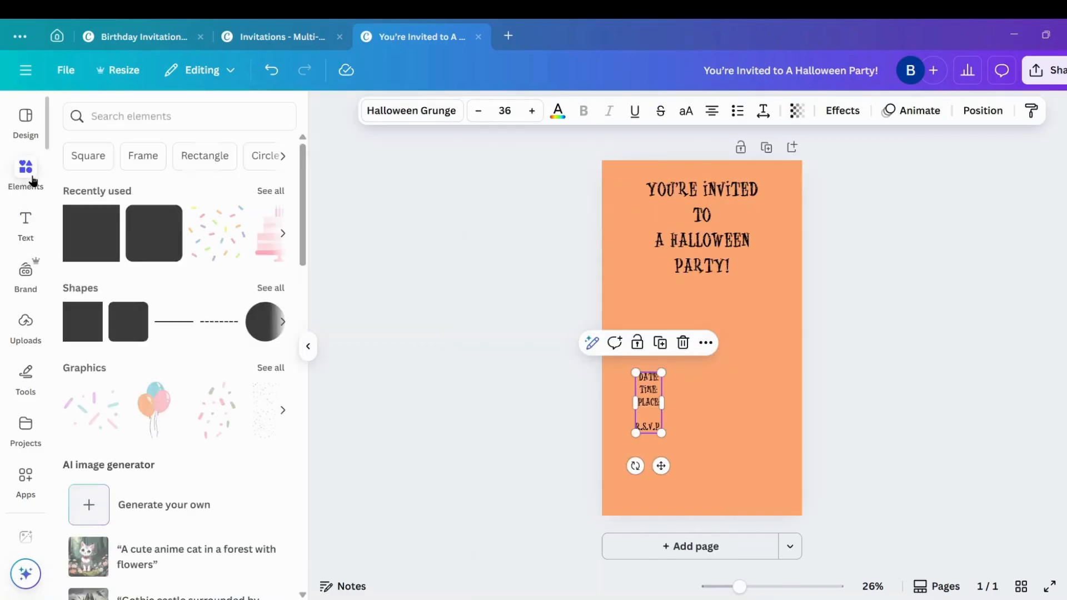
left_click(173, 325)
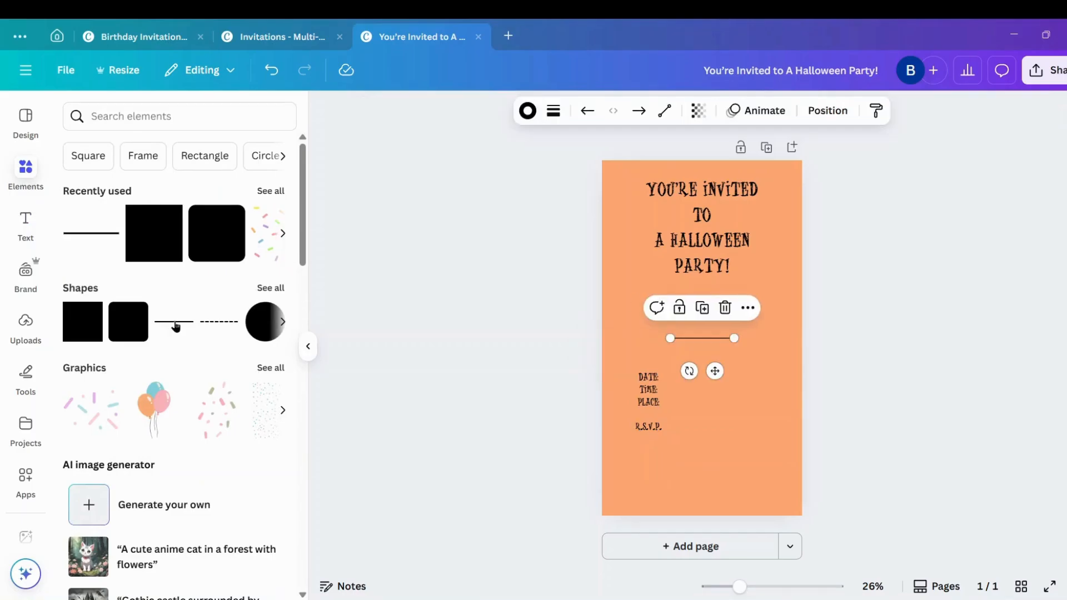
left_click_drag(712, 370, 772, 381)
Duplicate the line four times, placing copies beside "TIME" and "PLACE", in the row below "PLACE", and beside "R.S.V.P."
left_click(725, 359)
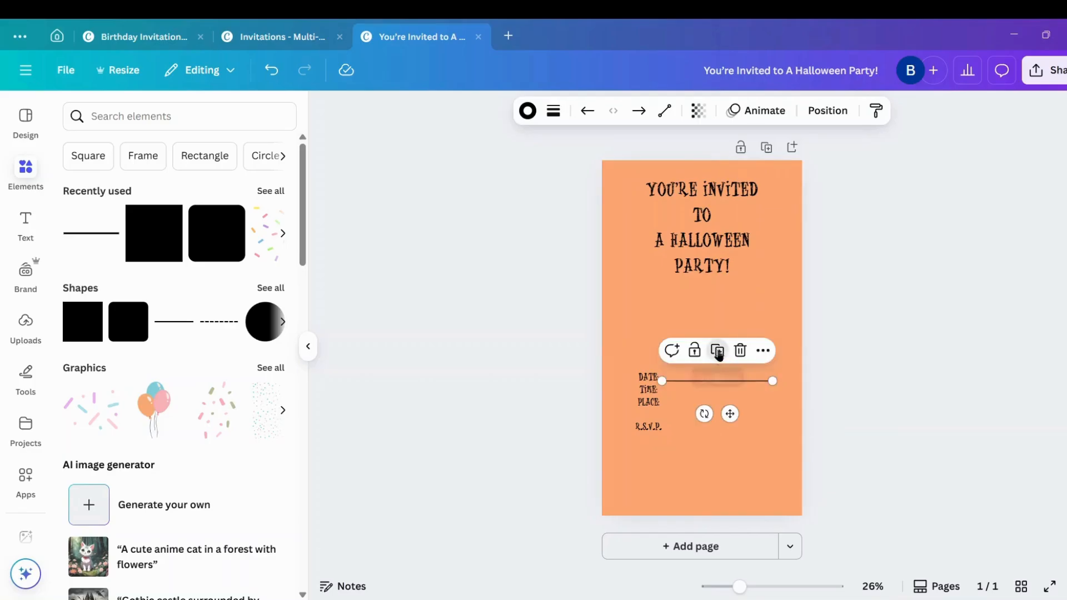
left_click_drag(731, 414, 730, 422)
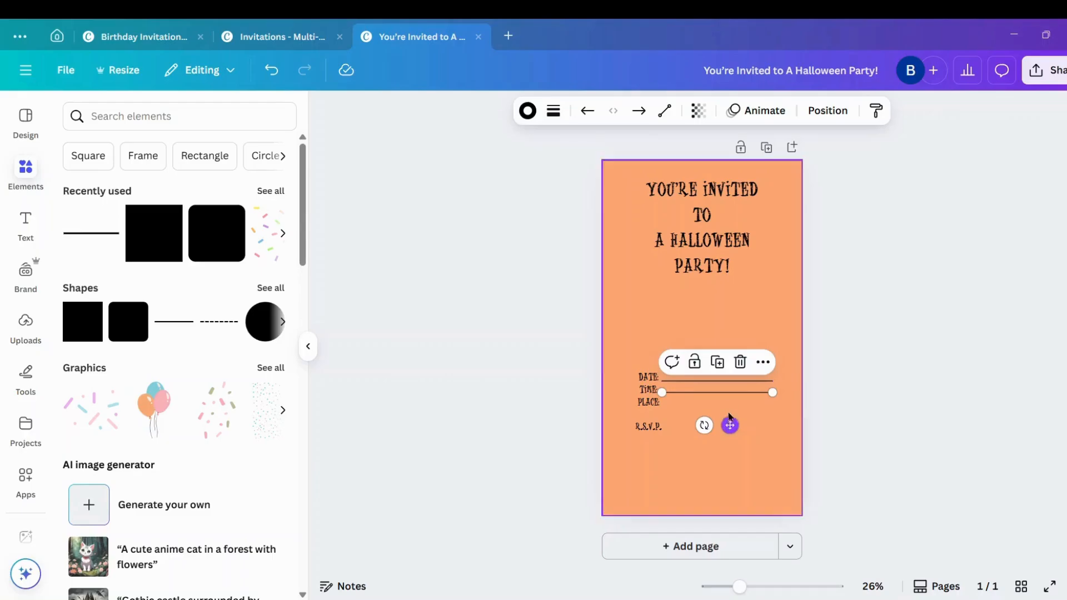
left_click(717, 362)
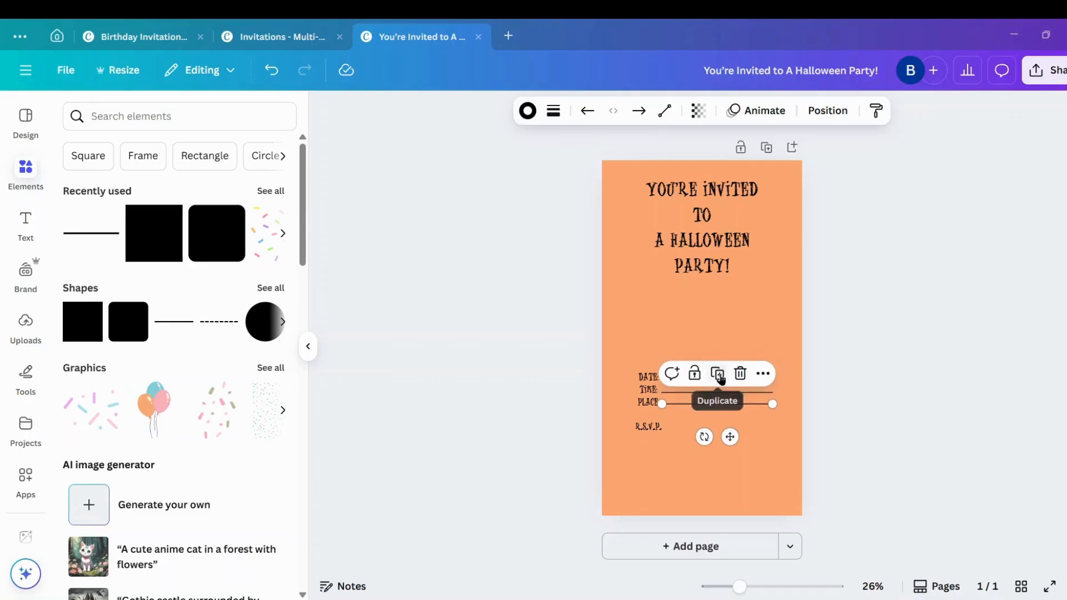
left_click(718, 374)
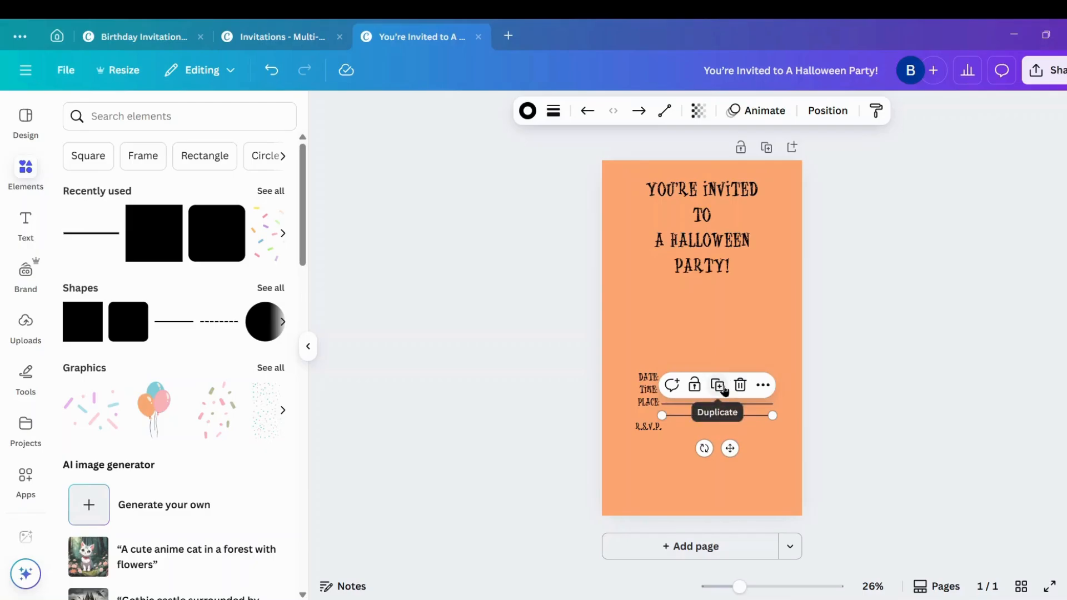
left_click(725, 389)
left_click_drag(728, 461, 726, 464)
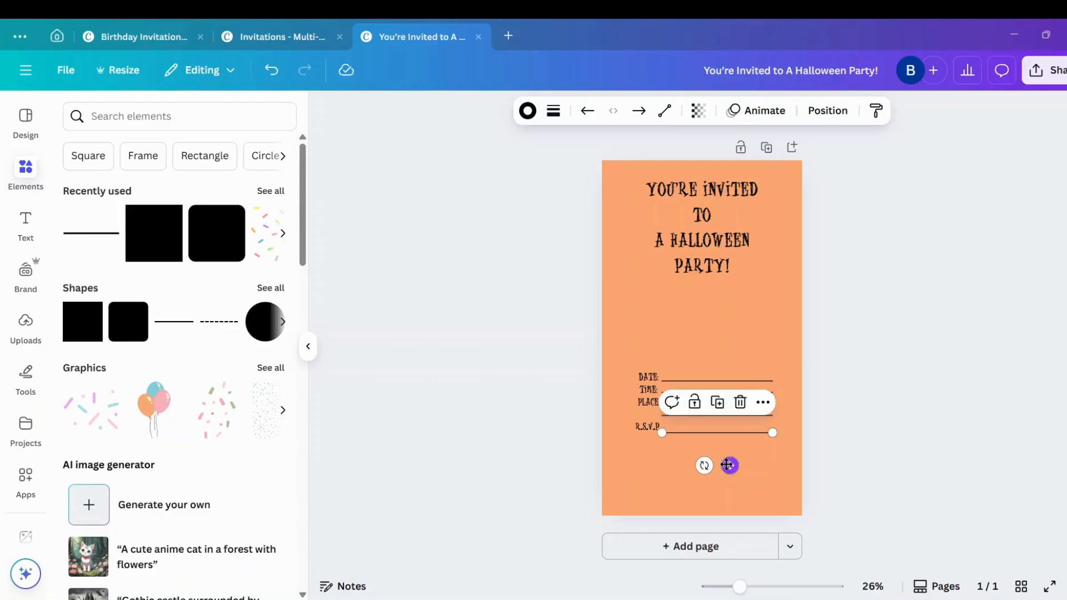
Set the stroke weight of the R.S.V.P. line and the line above it to 1
left_click(673, 487)
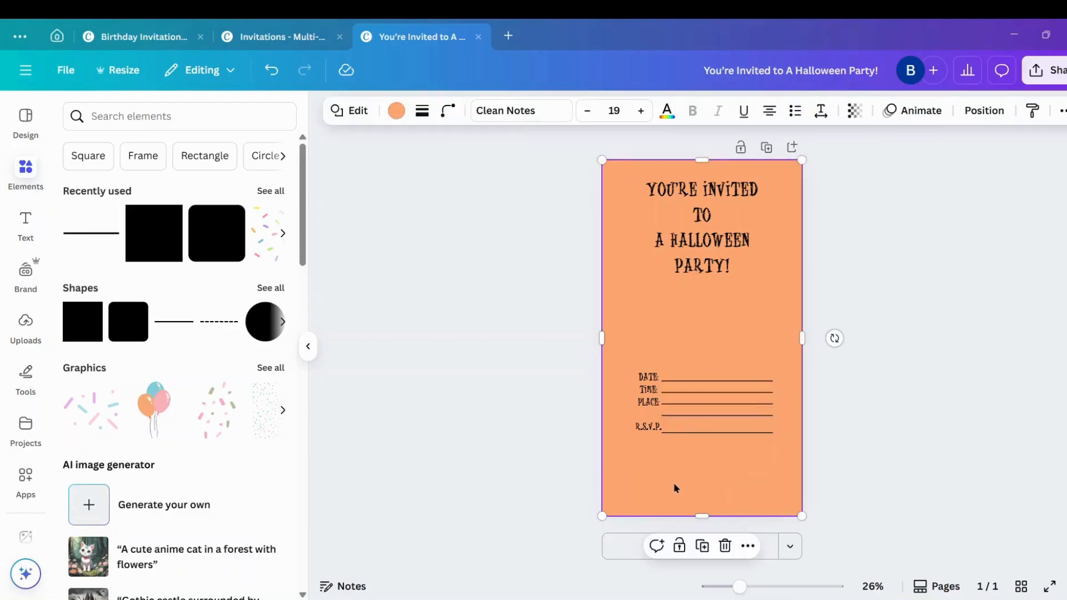
left_click(707, 434)
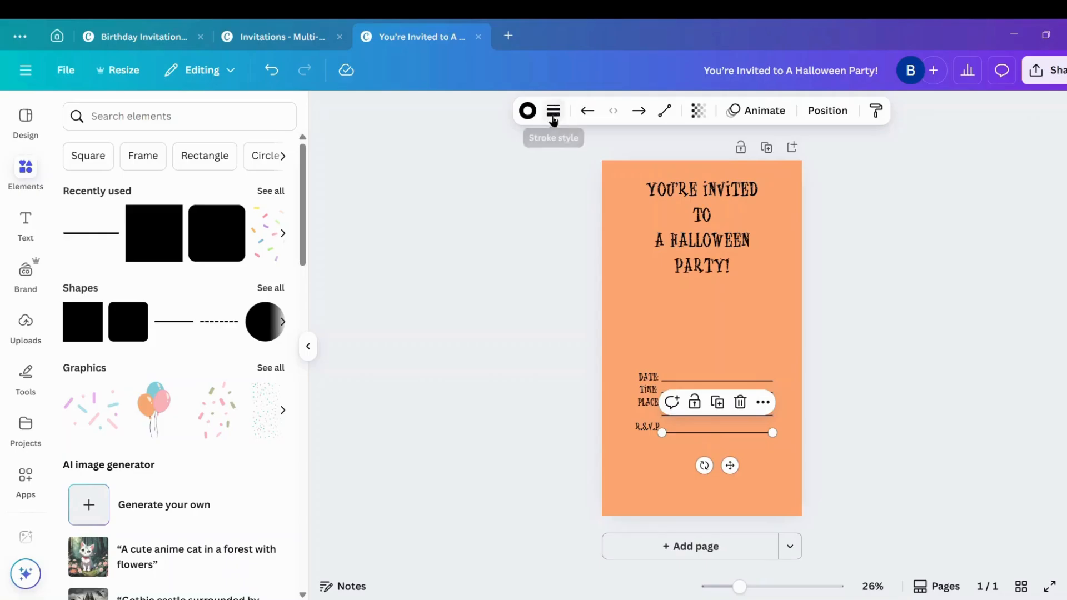
left_click(554, 119)
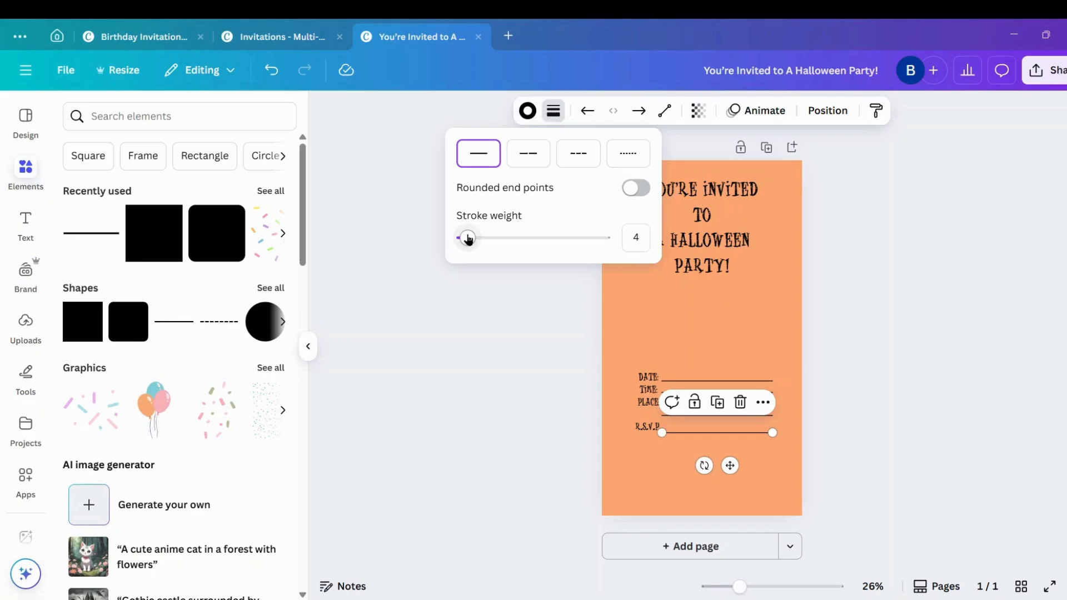
left_click_drag(467, 239, 464, 238)
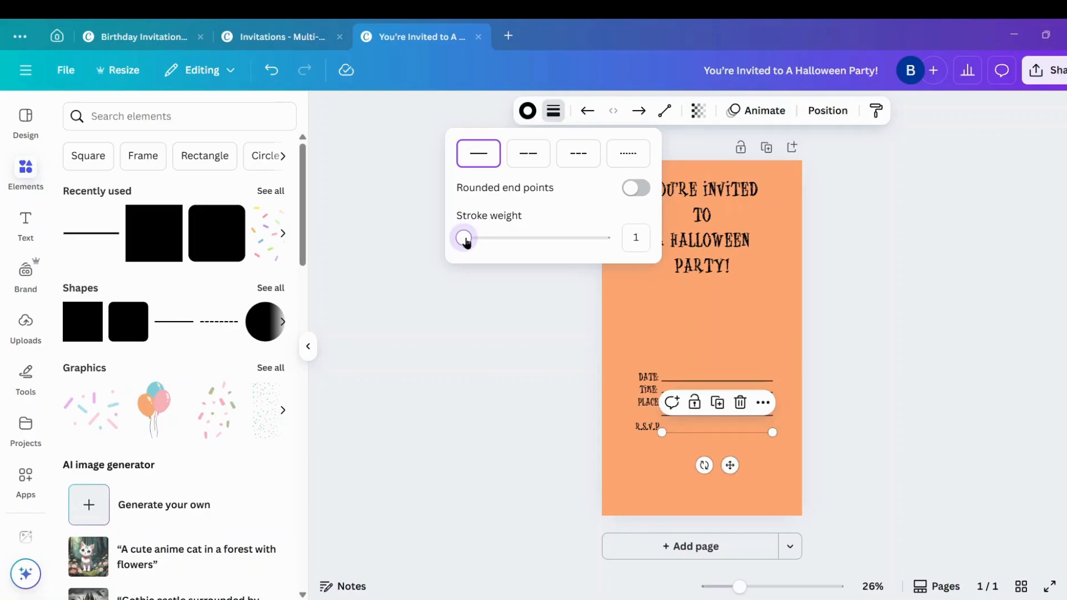
left_click(694, 454)
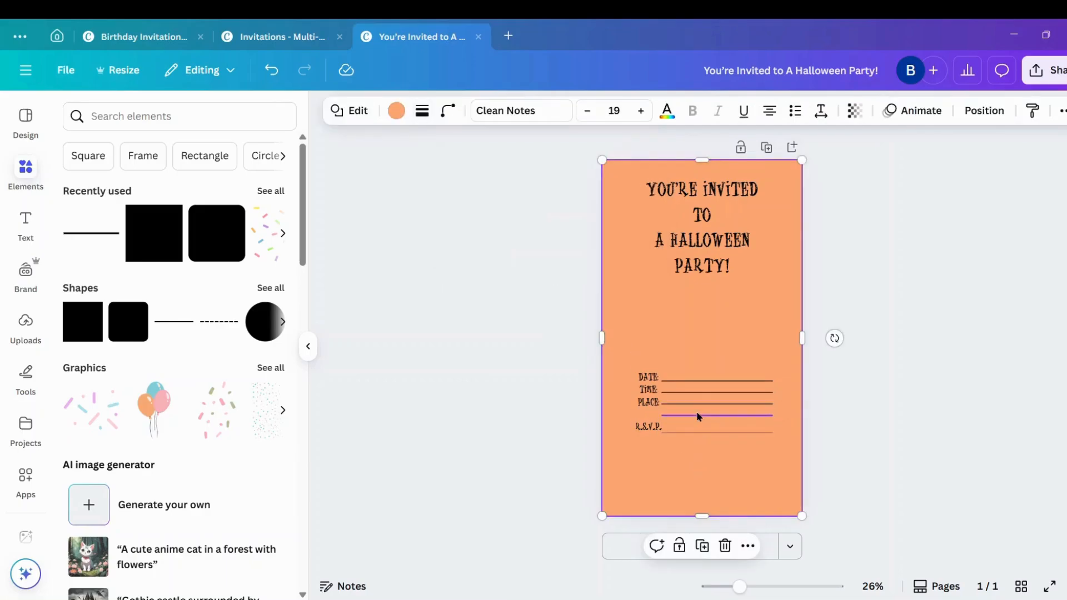
left_click(697, 414)
left_click(553, 111)
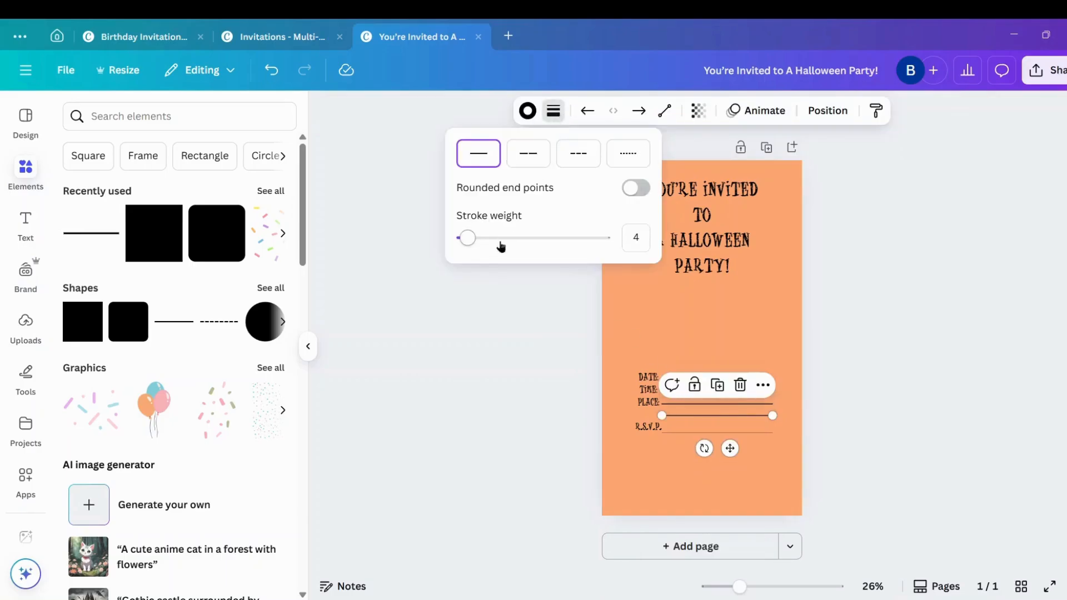
left_click_drag(467, 238, 463, 238)
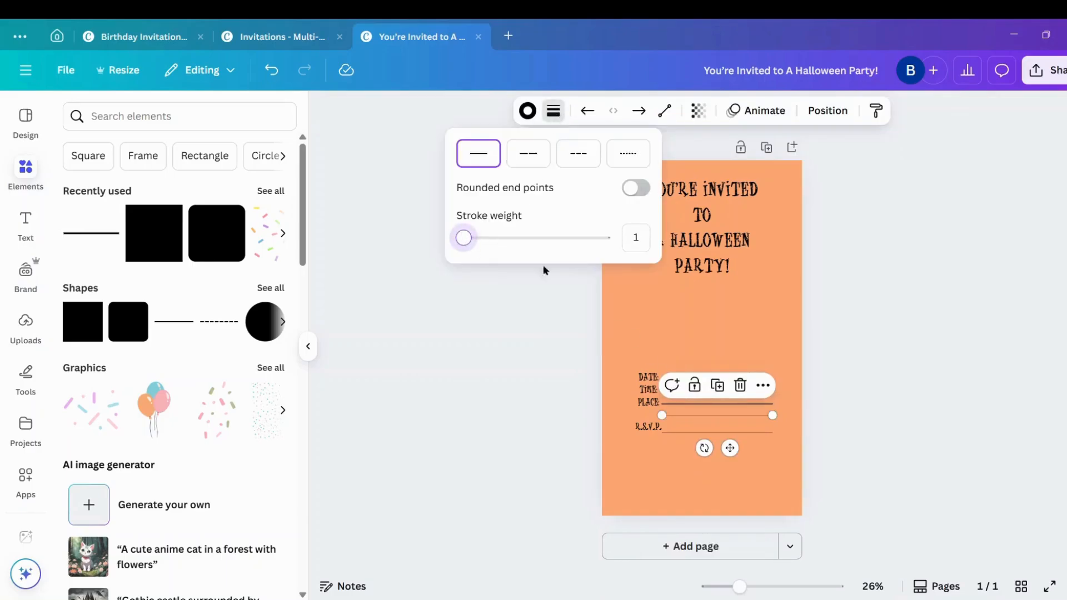
Set the stroke weight of the place, time and date lines to 1
left_click(690, 408)
left_click(553, 110)
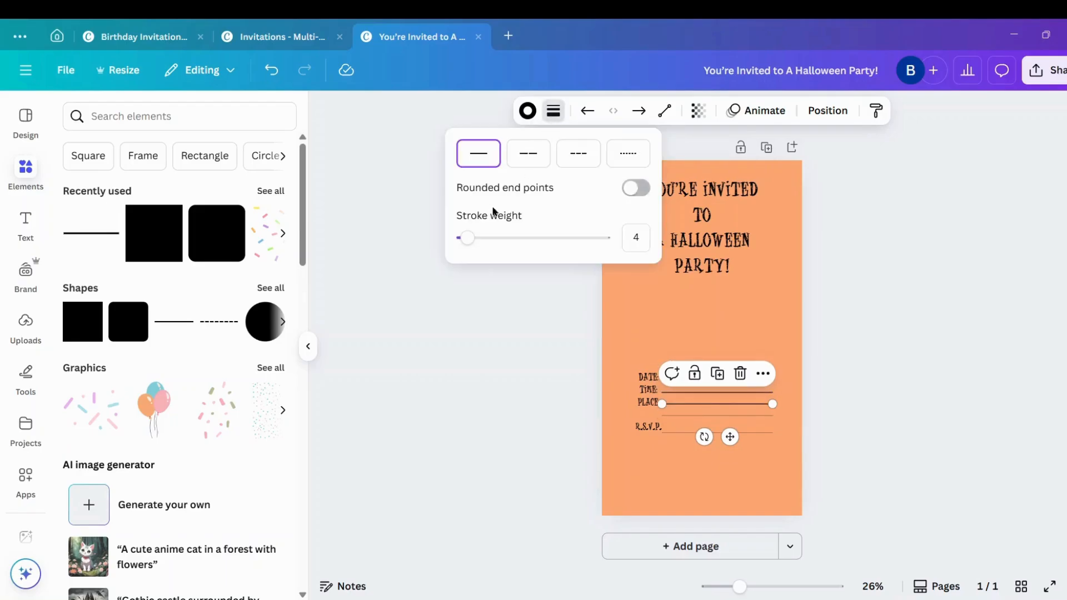
left_click_drag(463, 238, 464, 238)
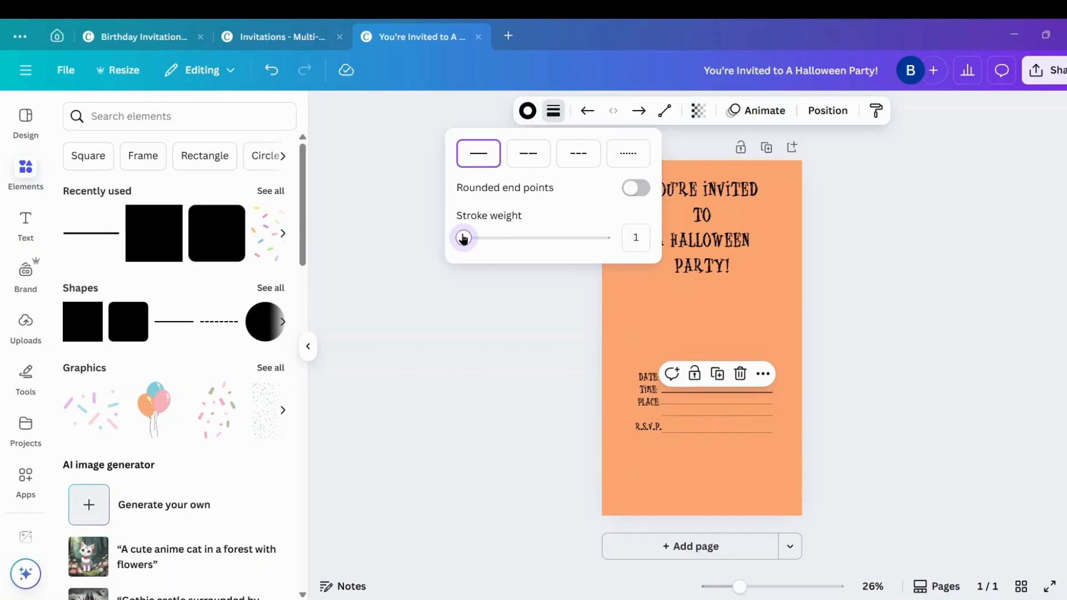
left_click(683, 393)
left_click(554, 111)
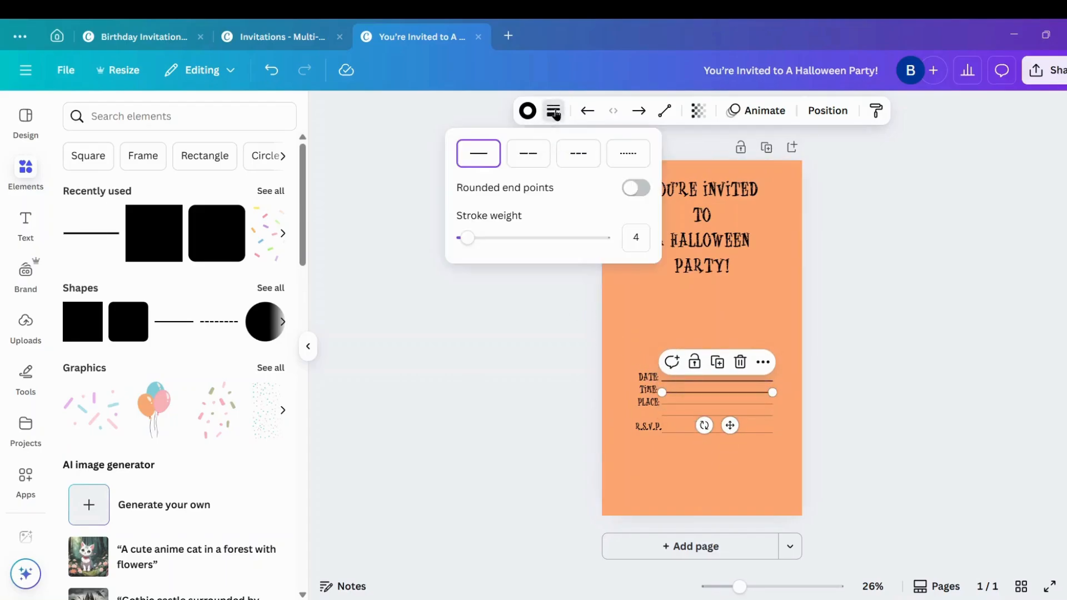
left_click_drag(481, 235, 462, 239)
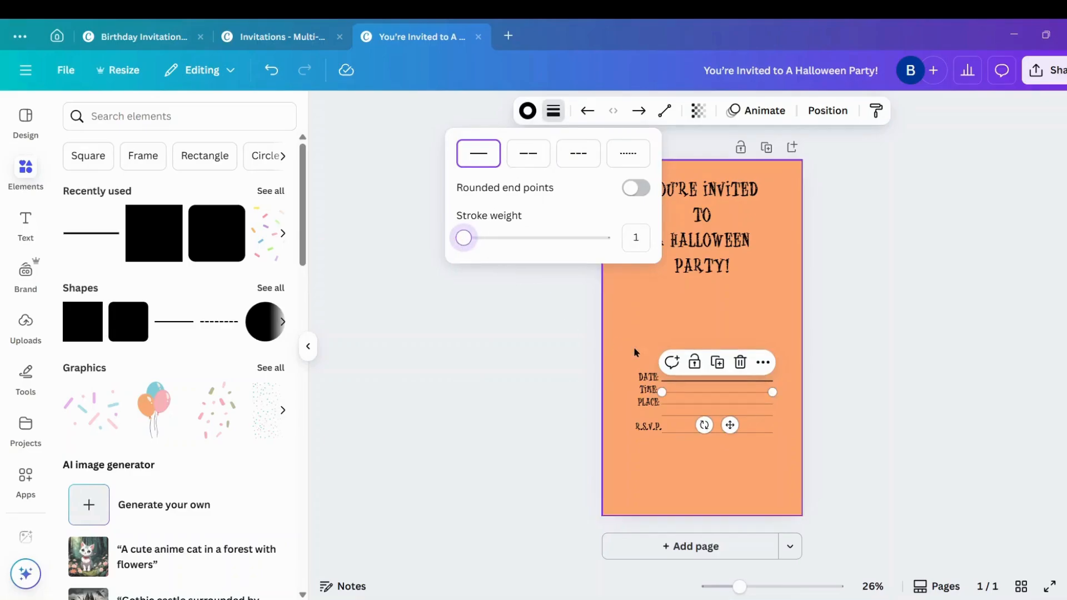
left_click(672, 383)
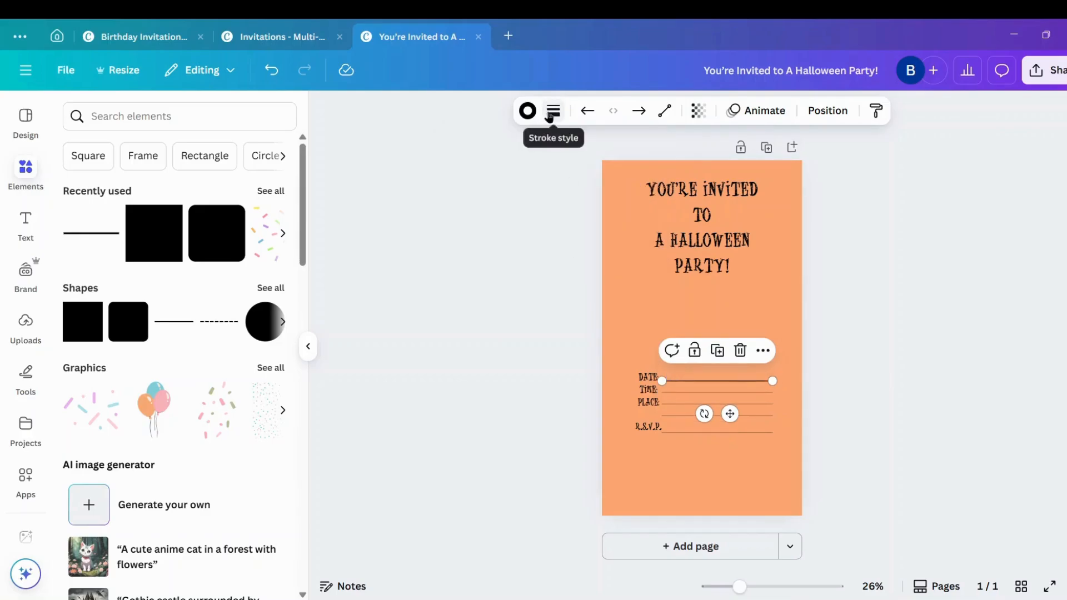
left_click(554, 110)
left_click_drag(467, 238, 460, 238)
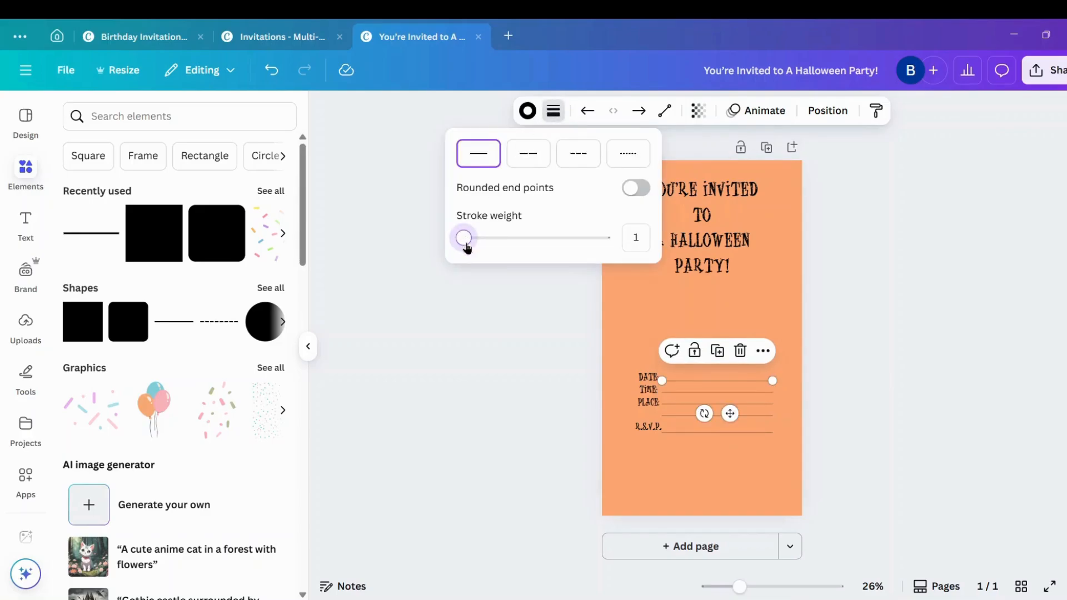
Shift the orange background aside, group the event details text with its five lines, and restore the background over the page
left_click(624, 349)
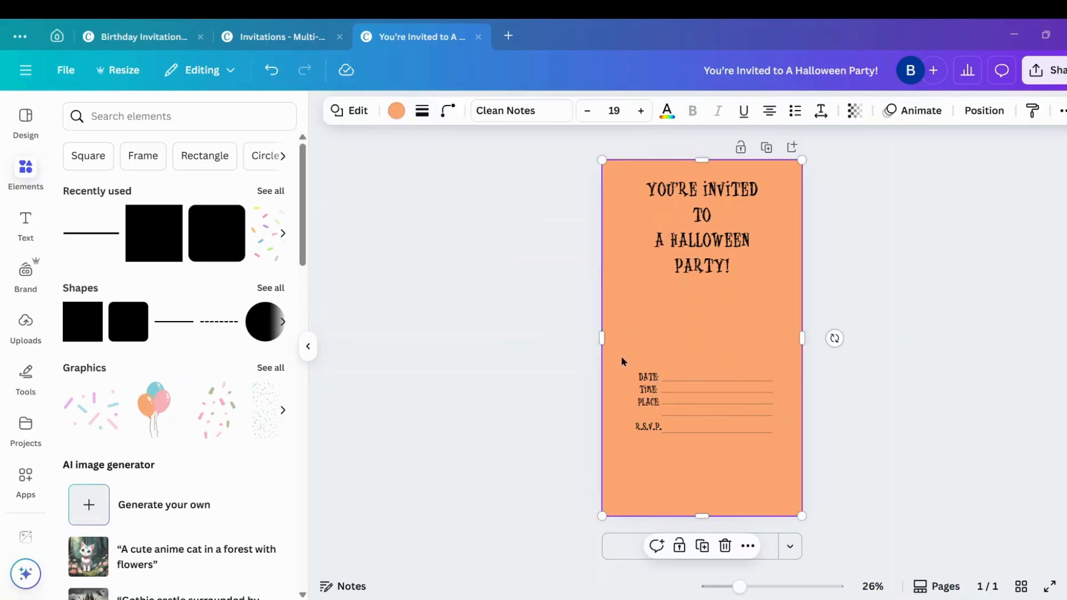
left_click_drag(620, 367, 629, 174)
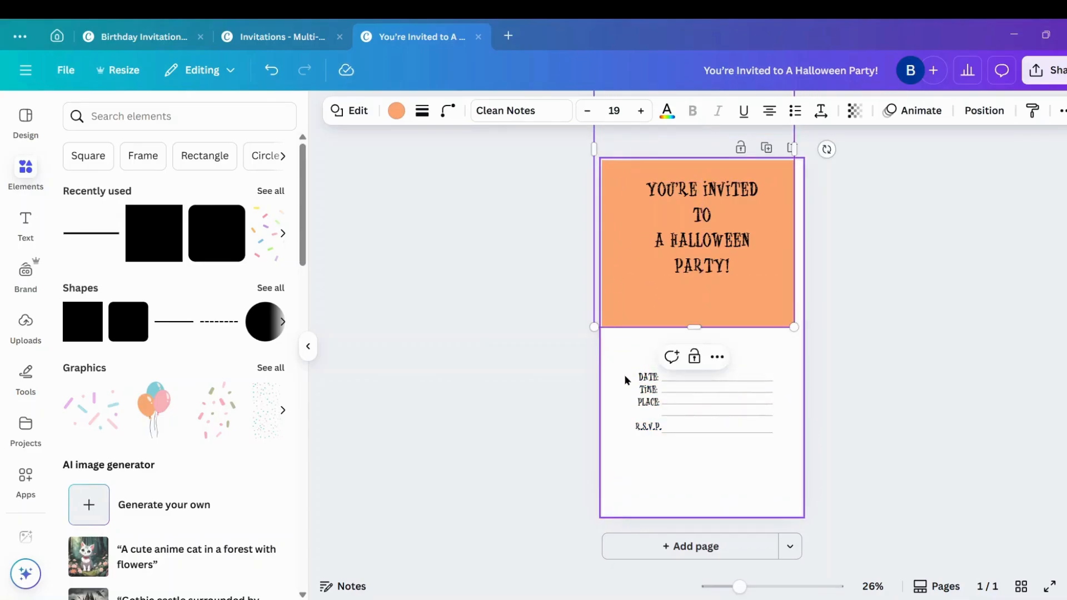
left_click_drag(622, 365, 791, 474)
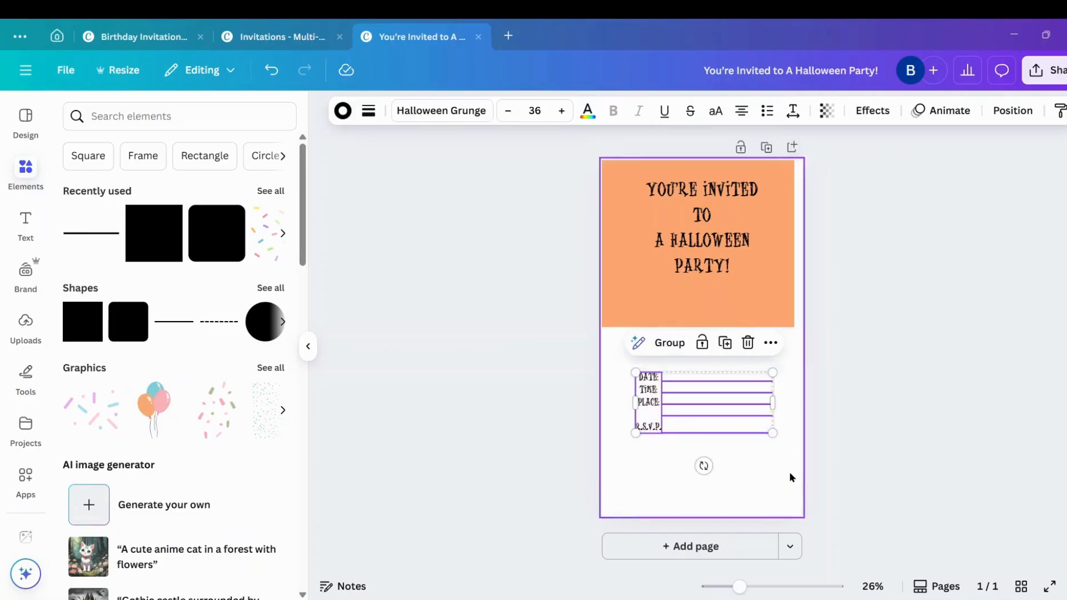
left_click(683, 345)
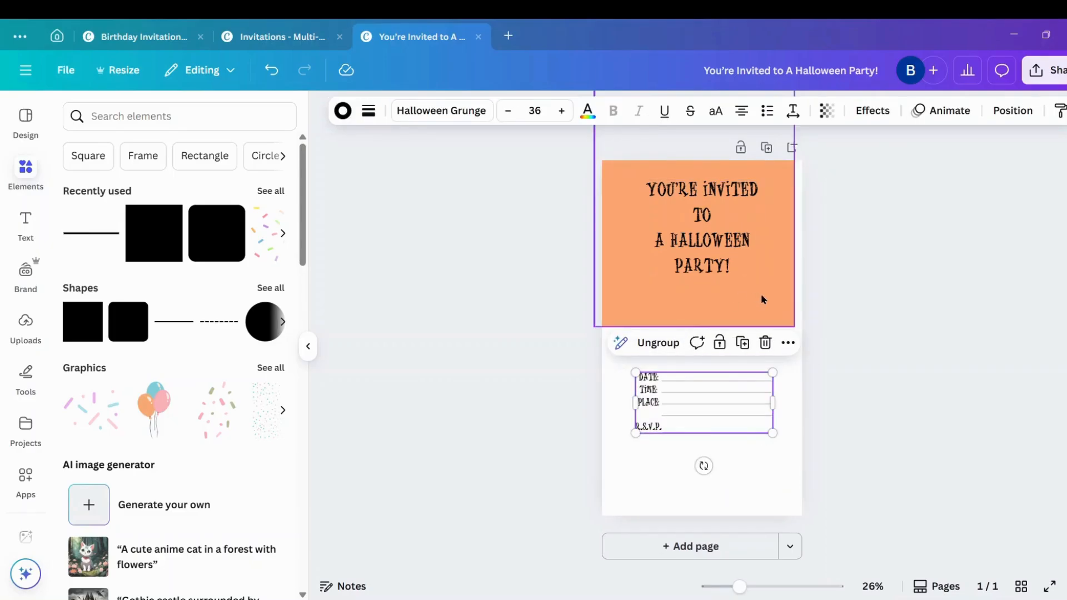
left_click_drag(762, 300, 773, 484)
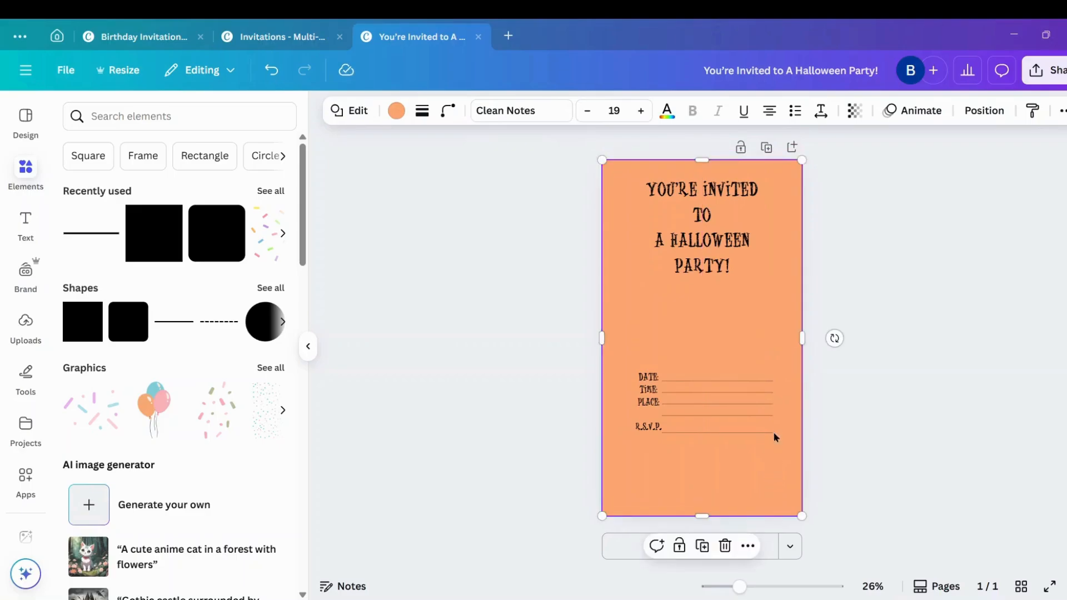
Lock the page and try to release the lock on the event details group
left_click(741, 148)
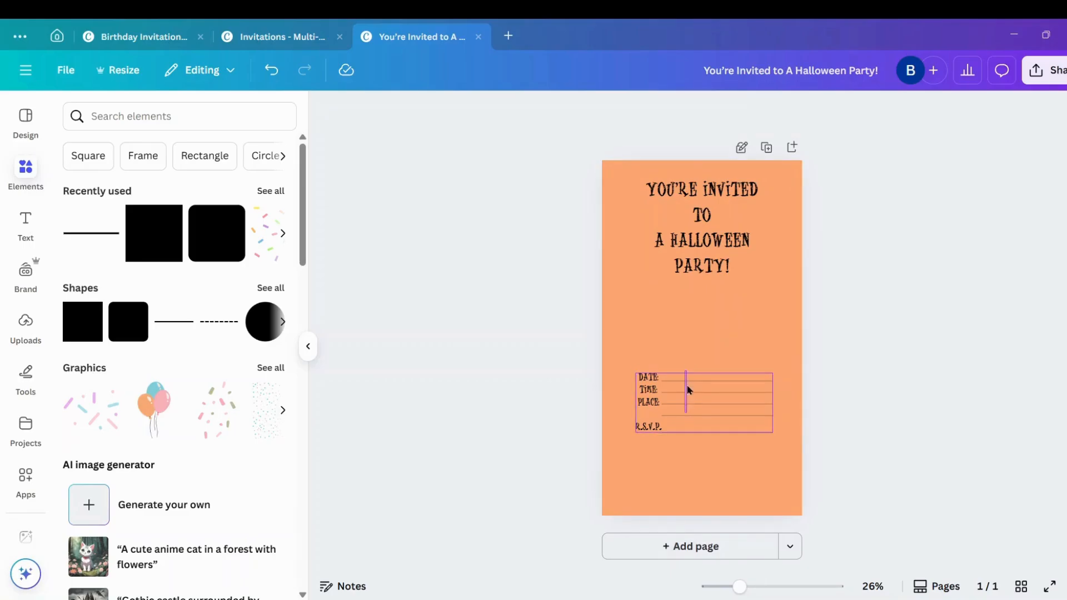
left_click(687, 414)
left_click(727, 342)
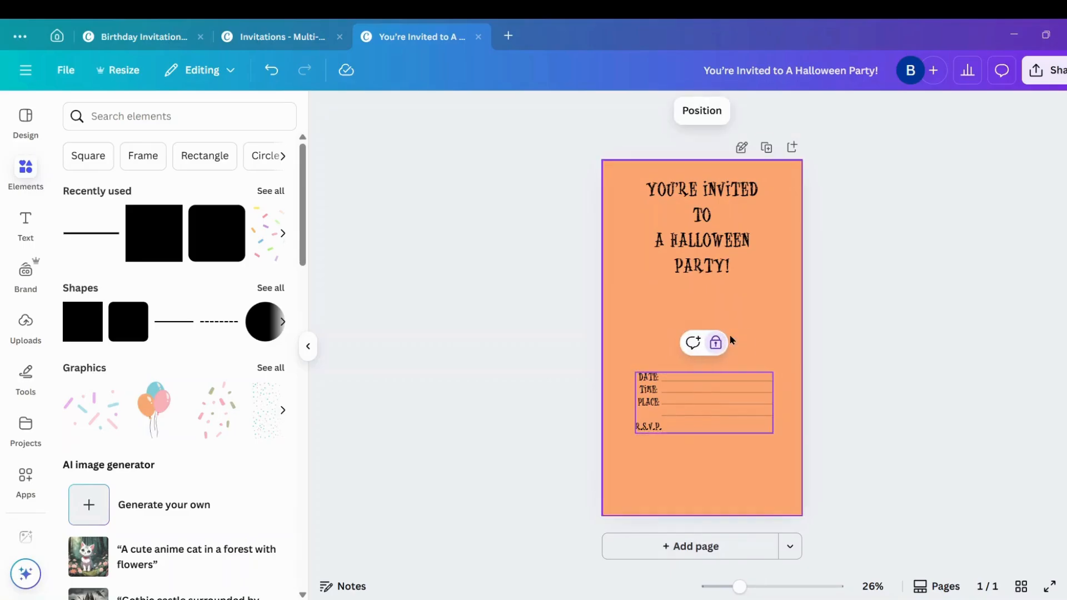
left_click(720, 345)
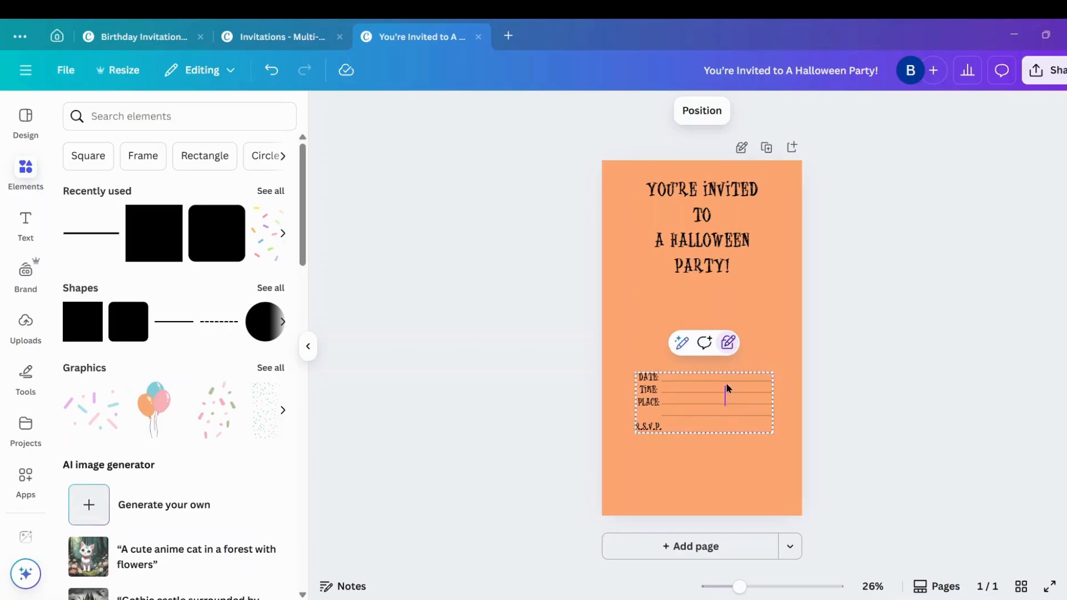
left_click(774, 332)
left_click(705, 388)
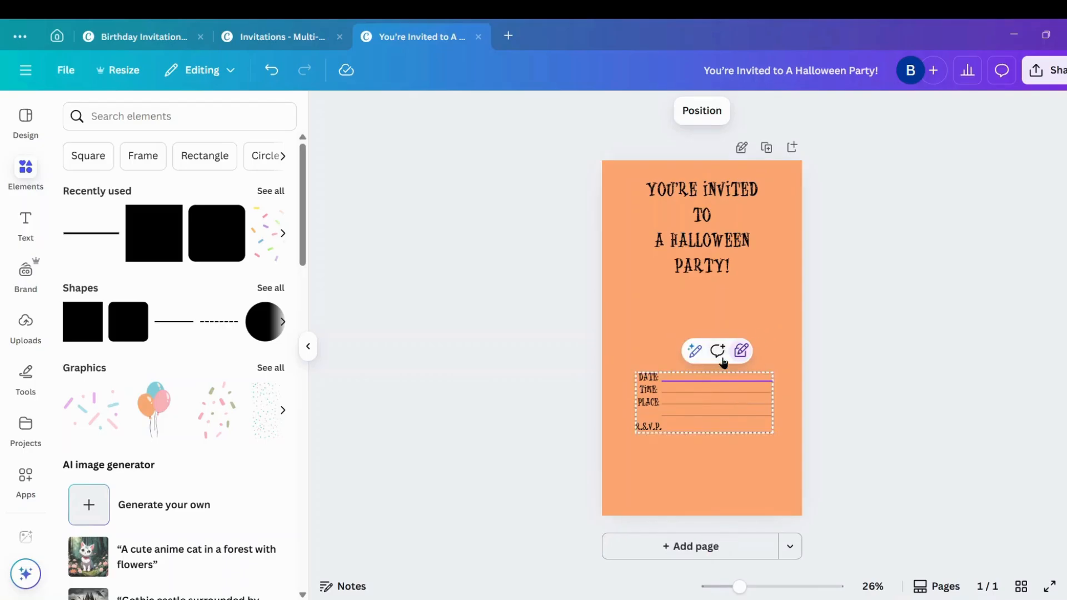
left_click(741, 351)
left_click(731, 352)
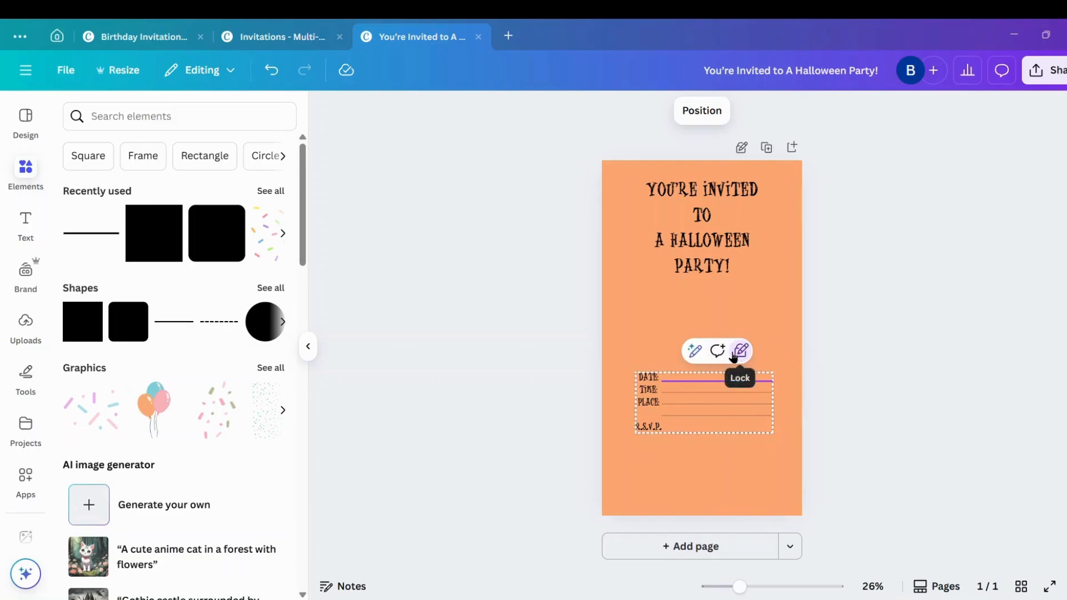
Show the layer list and toggle the locks on the orange background and the event details group
left_click(779, 183)
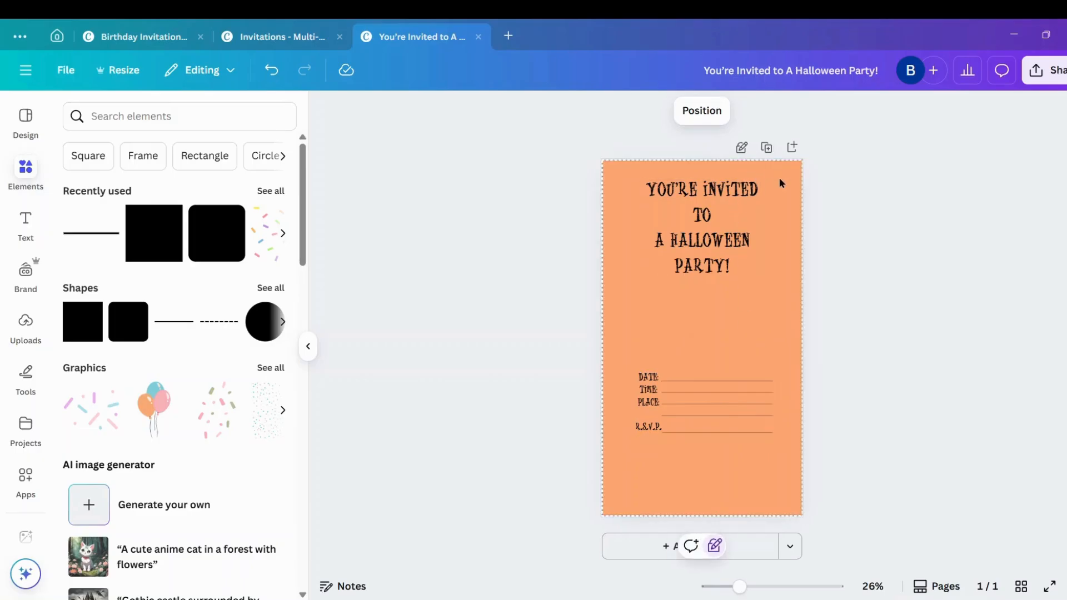
left_click(703, 111)
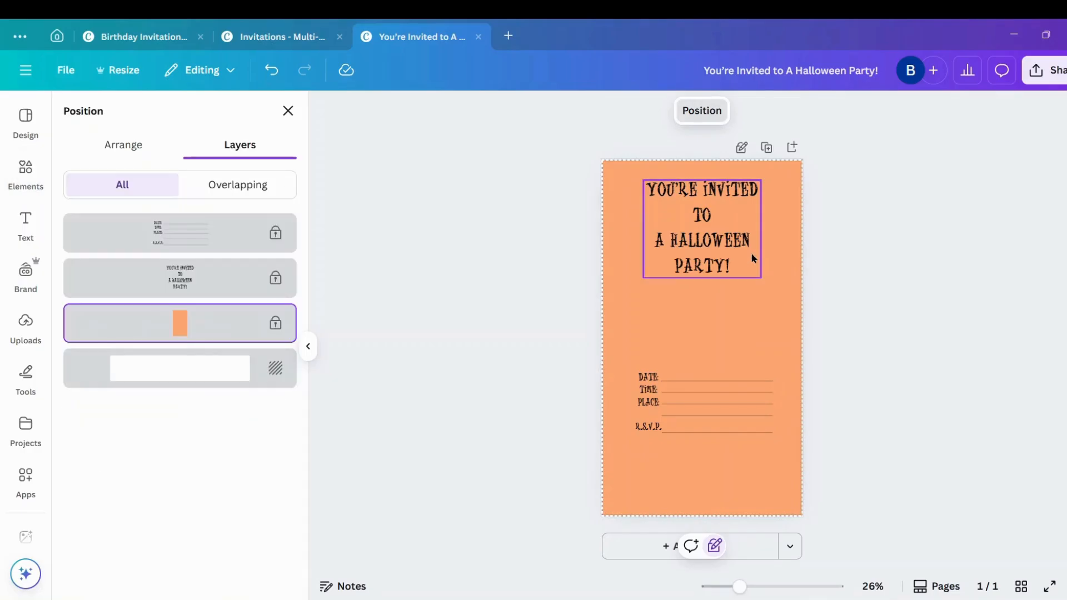
left_click(715, 550)
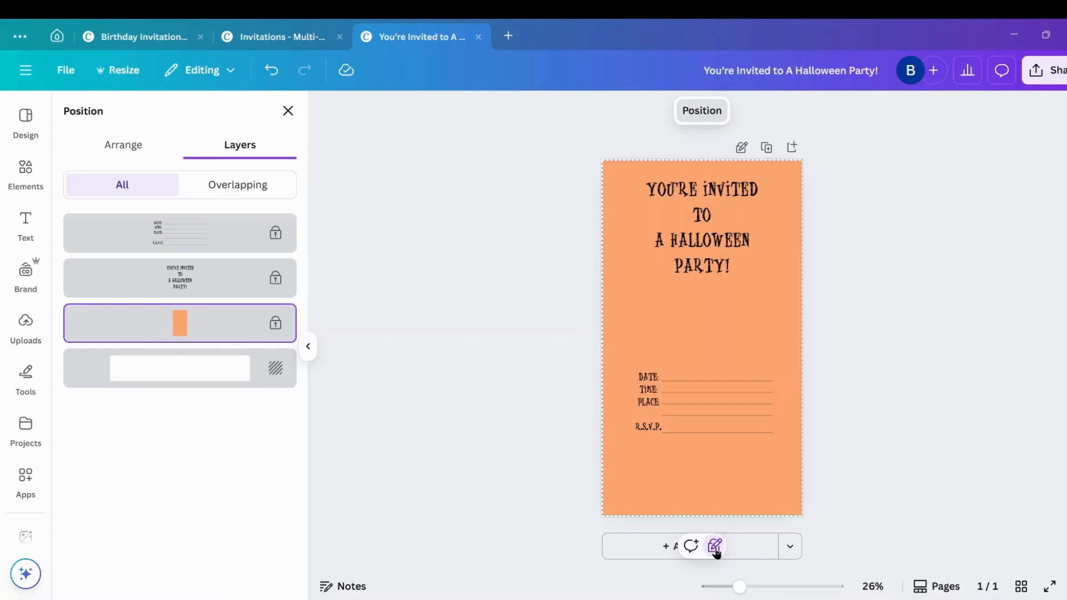
left_click(669, 399)
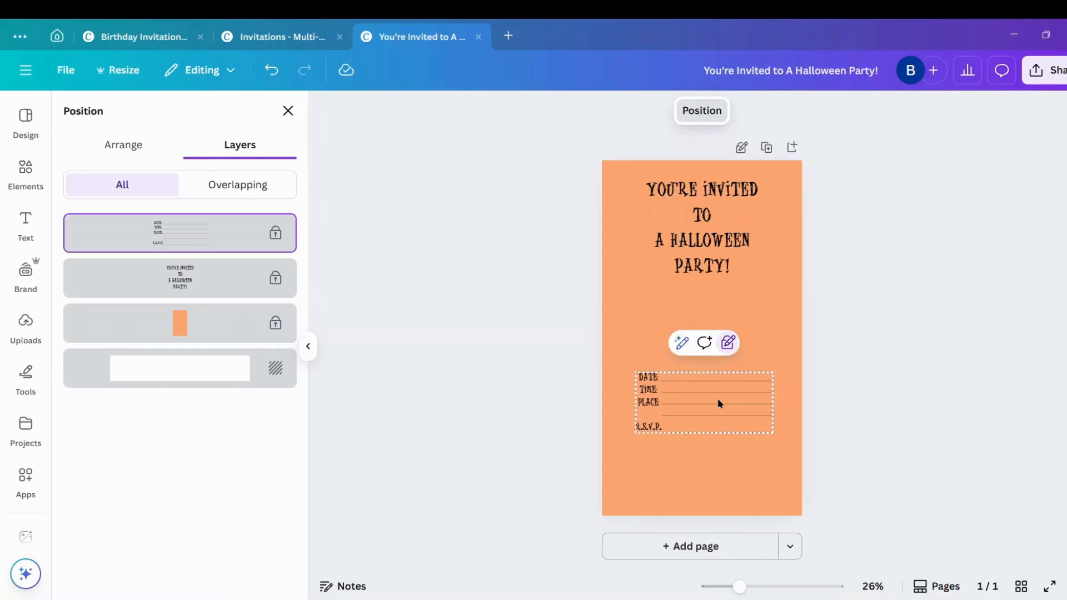
left_click(732, 342)
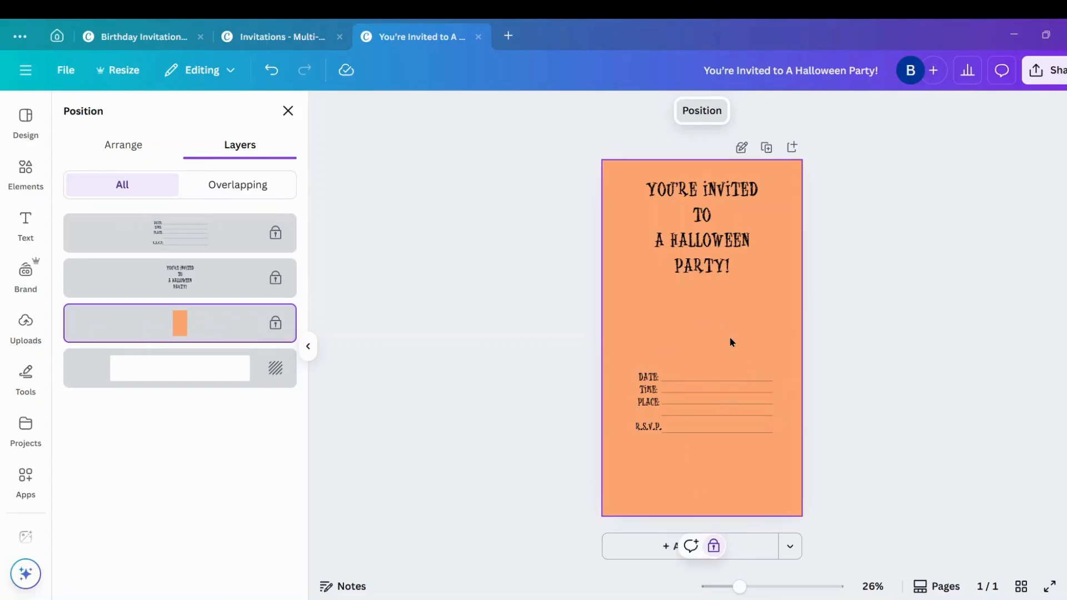
left_click(886, 275)
Unlock the page and the event details group, and move the group lower on the invitation
left_click(740, 149)
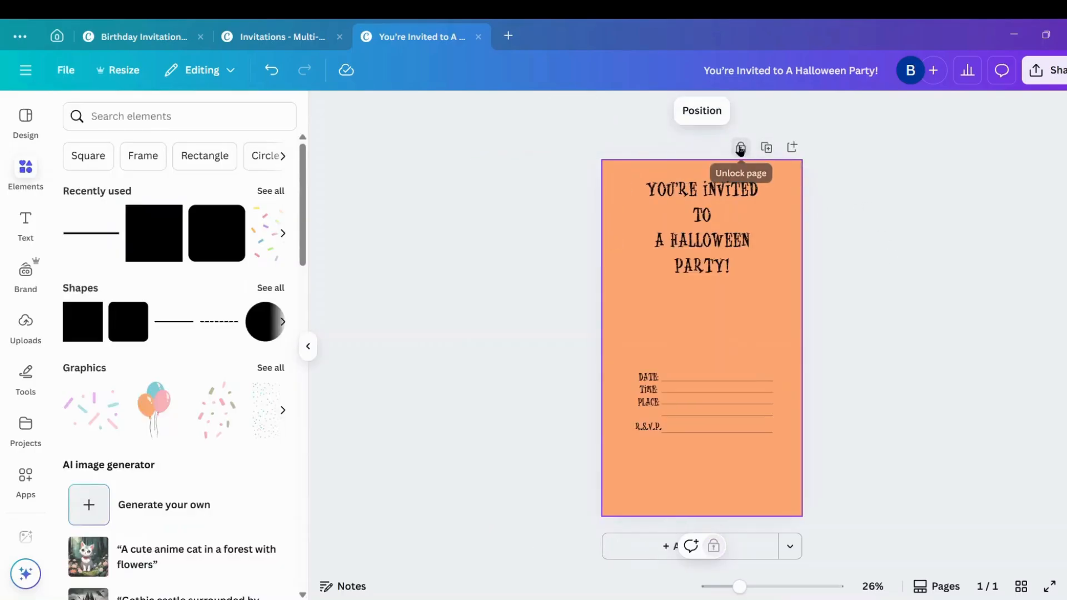
left_click(740, 149)
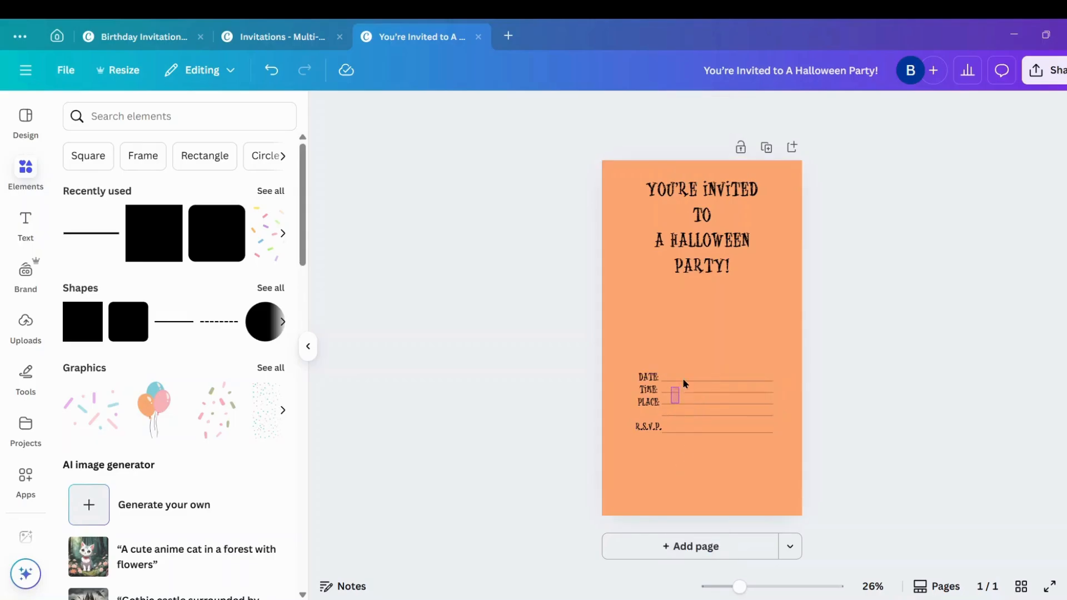
left_click(687, 427)
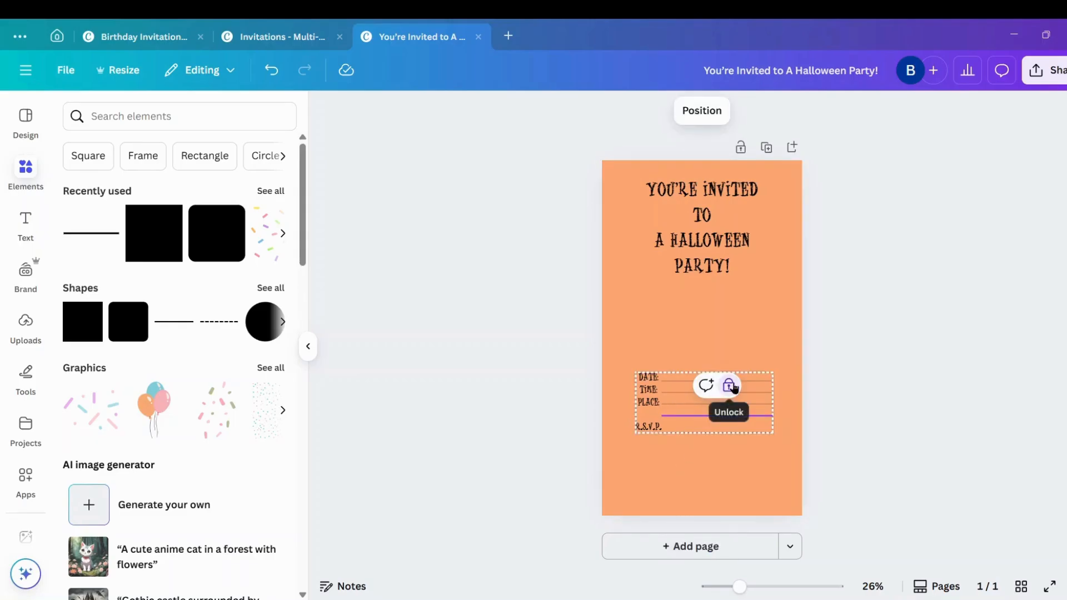
left_click(729, 384)
left_click_drag(720, 409, 711, 446)
mouse_move(718, 264)
left_mouse_down()
mouse_move(696, 284)
mouse_move(717, 257)
left_mouse_up()
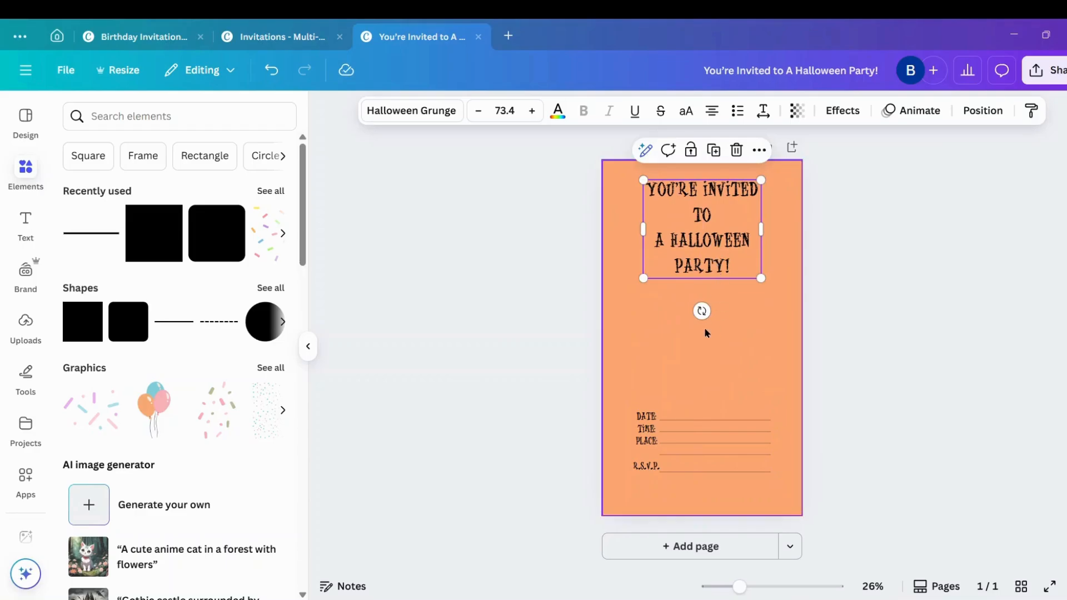
left_click(703, 362)
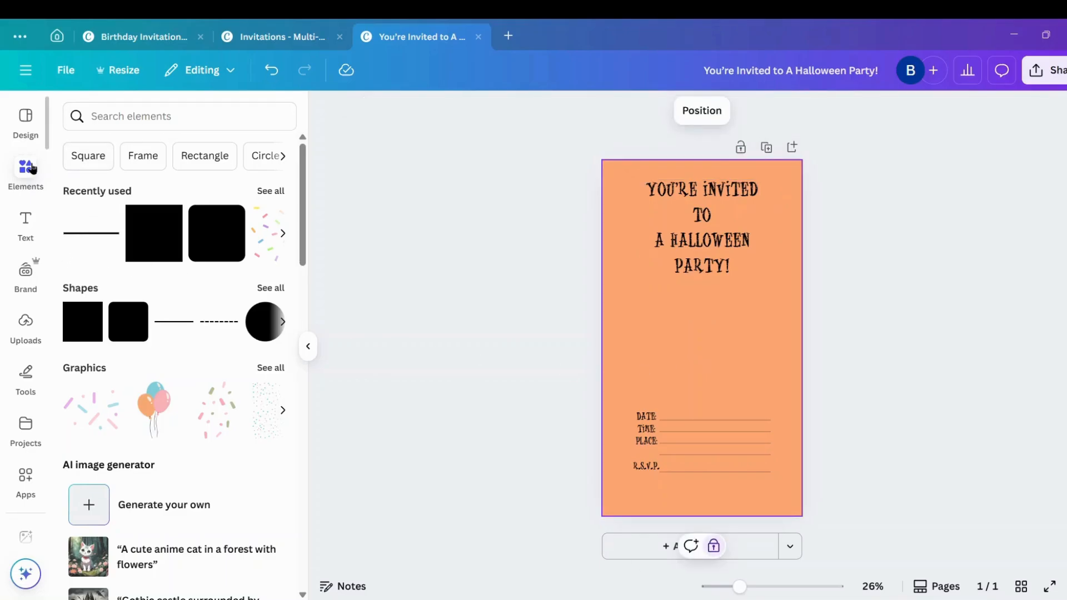
Search the elements for "Halloween images" and filter the results to free items
left_click(31, 168)
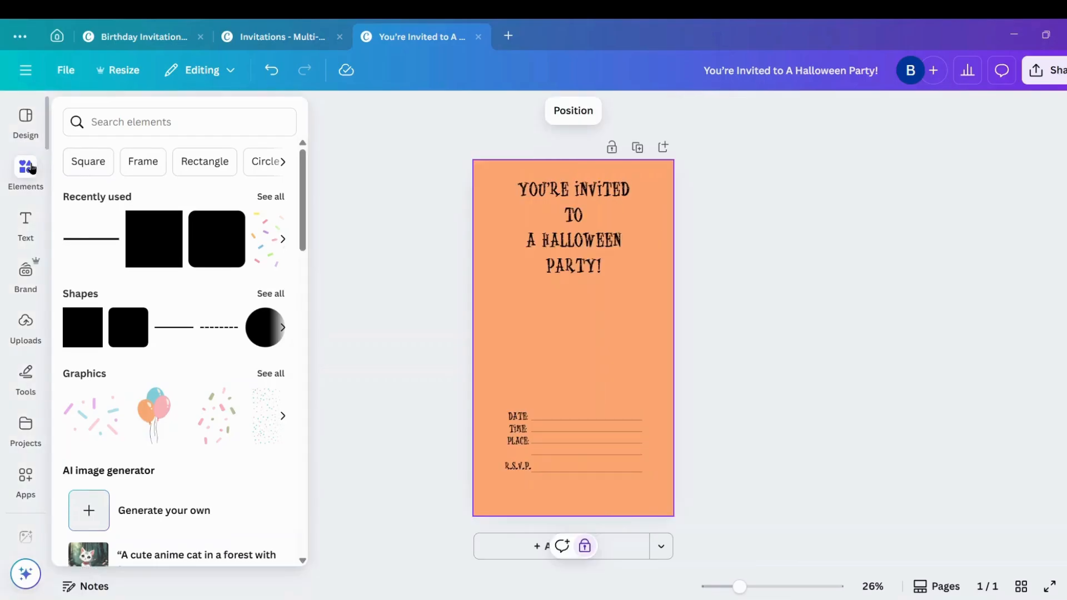
left_click(188, 127)
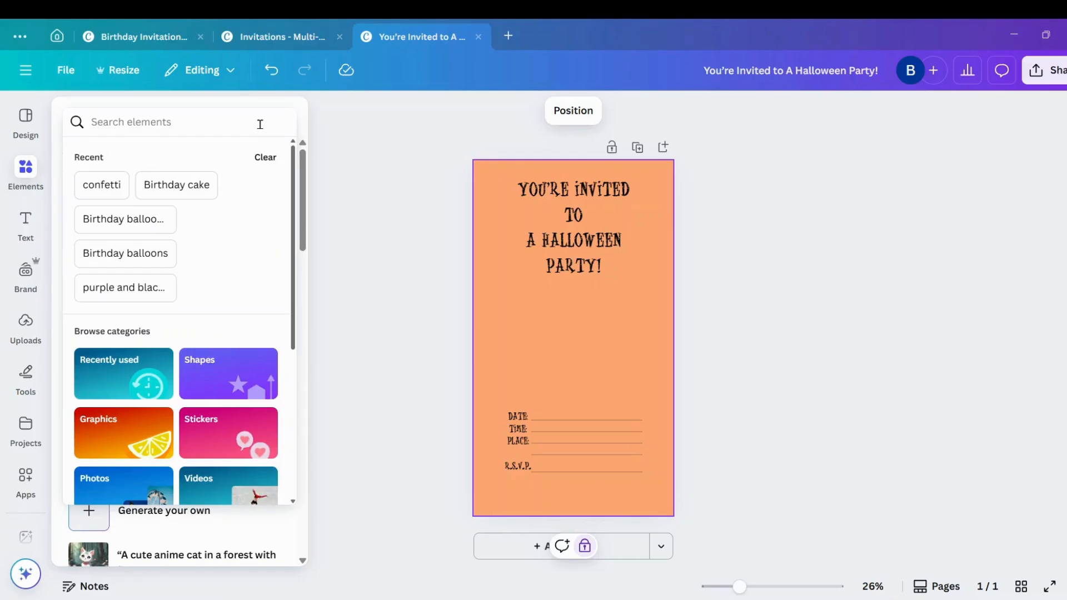
type("Hallowee")
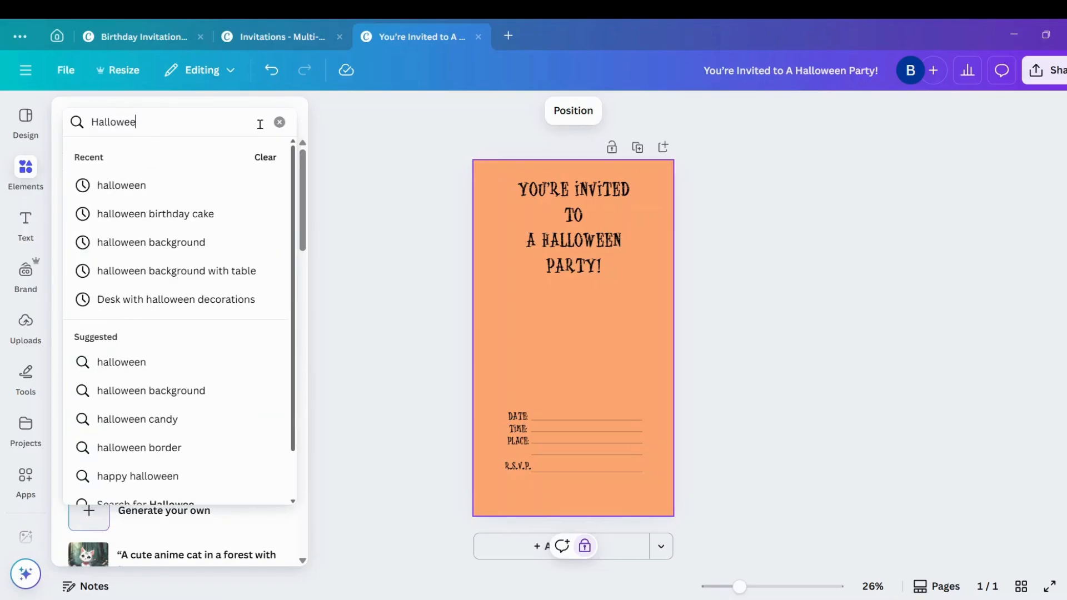
type("n images")
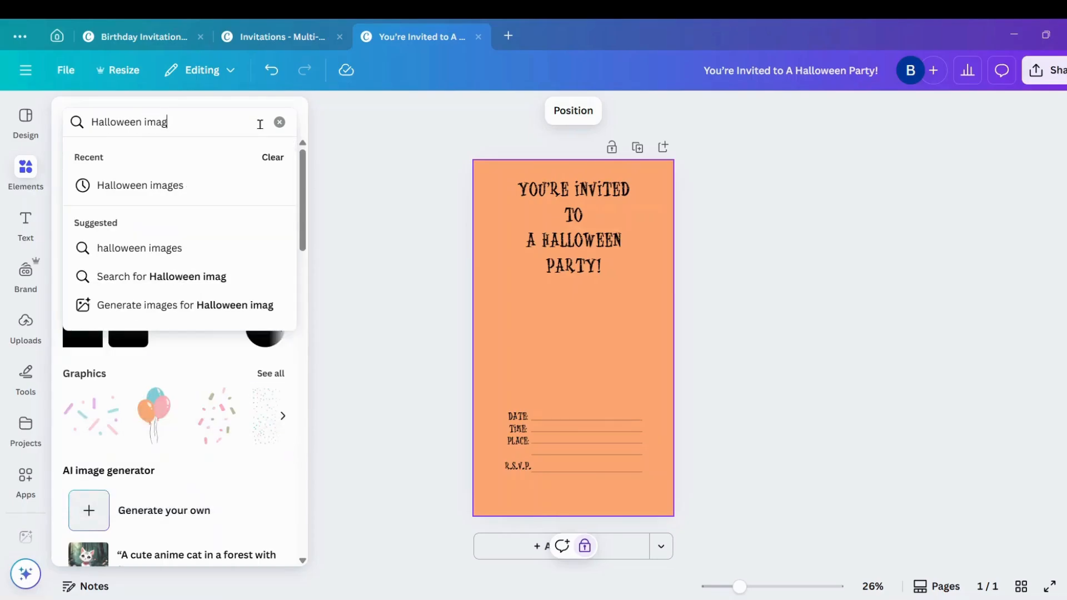
key("Return")
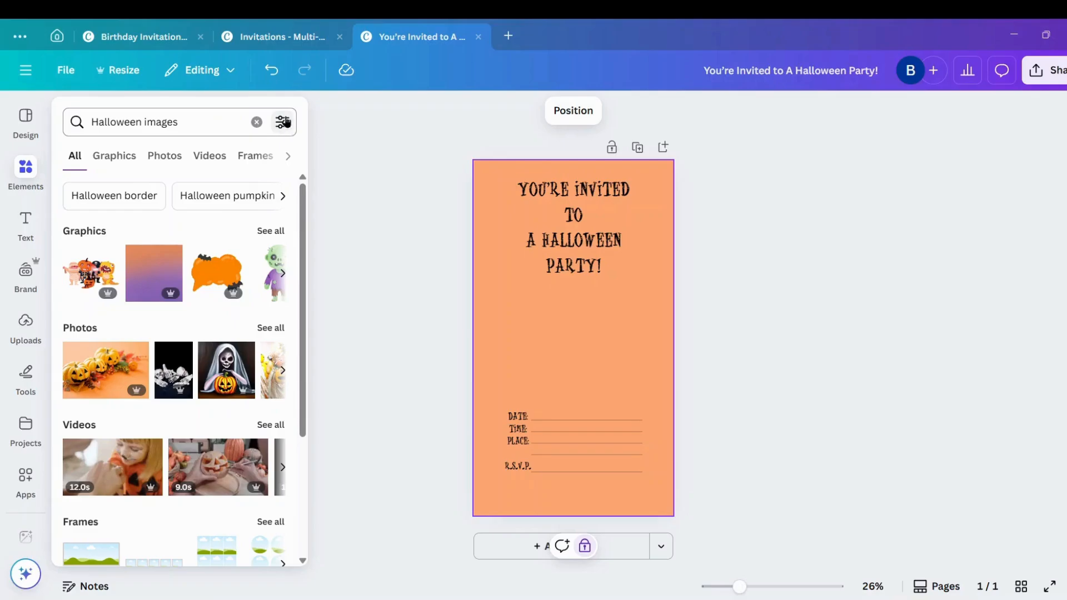
left_click(282, 123)
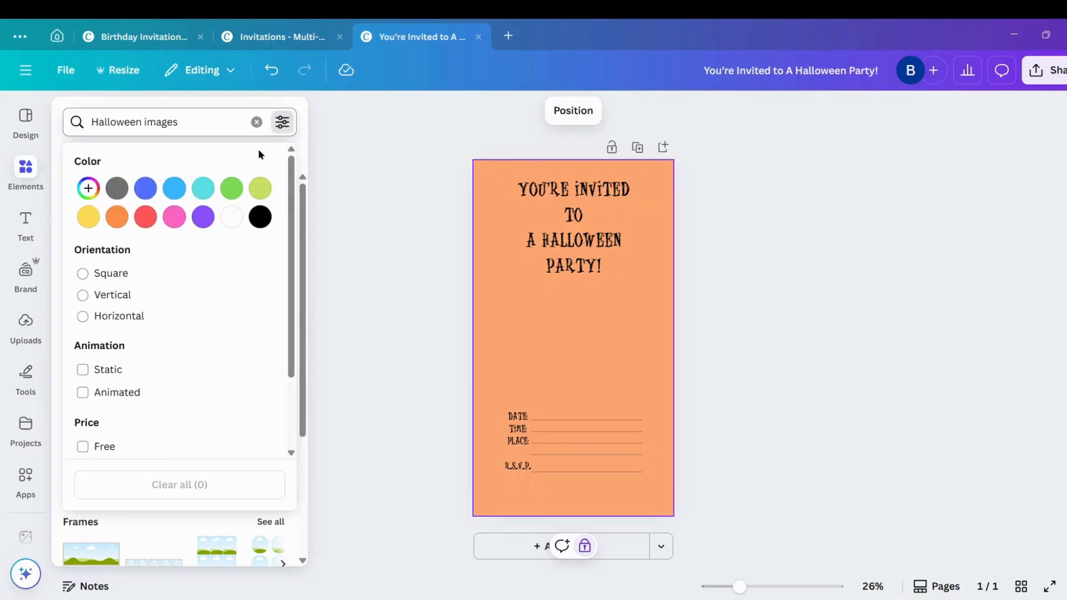
left_click(84, 447)
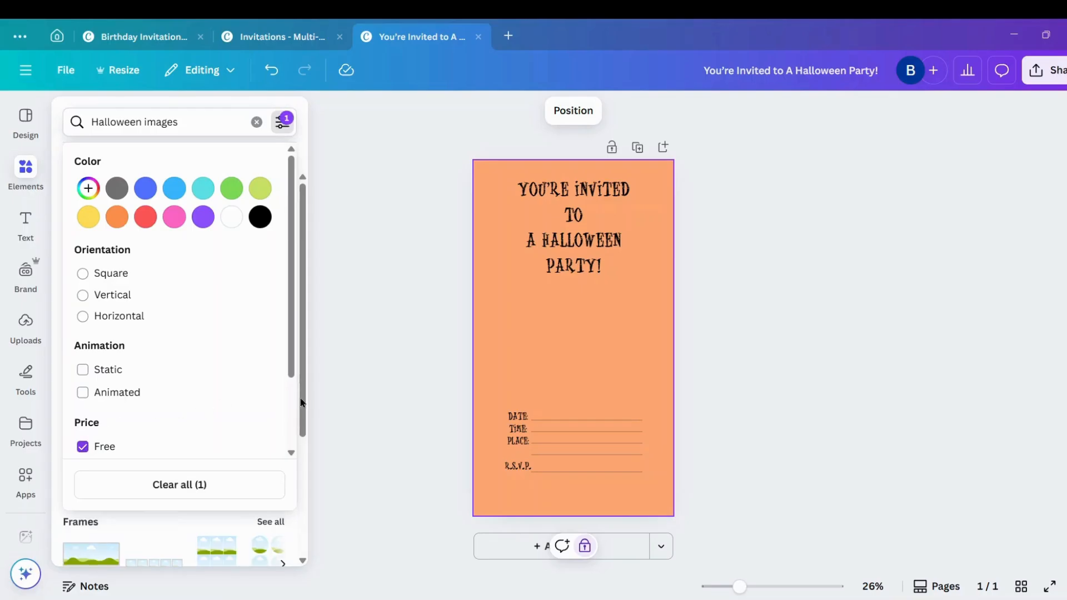
left_click(330, 398)
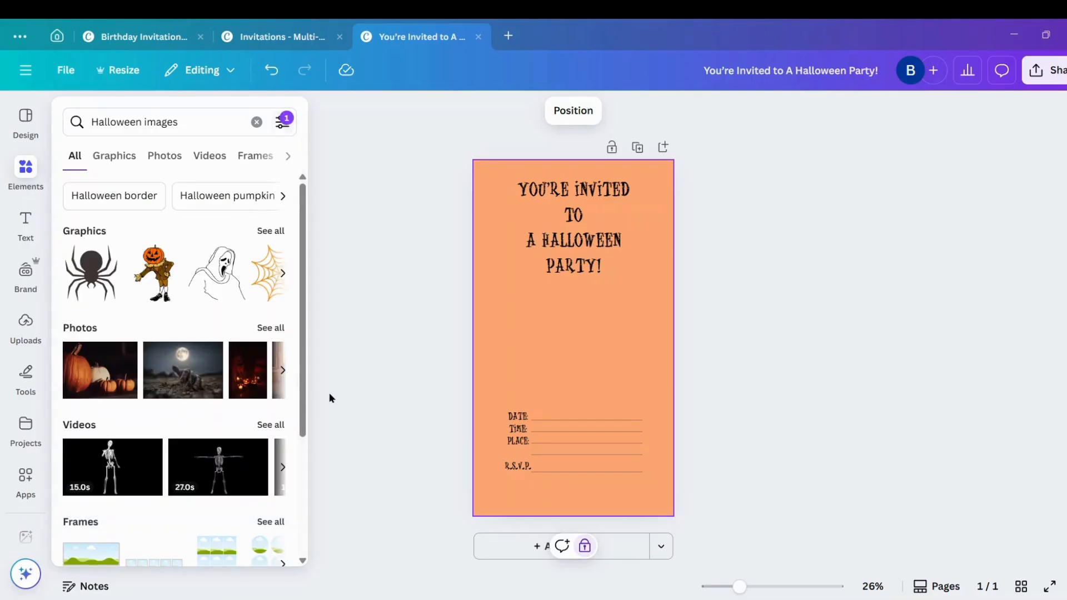
Browse the full set of free graphics for the Halloween search to find suitable artwork
left_click(271, 232)
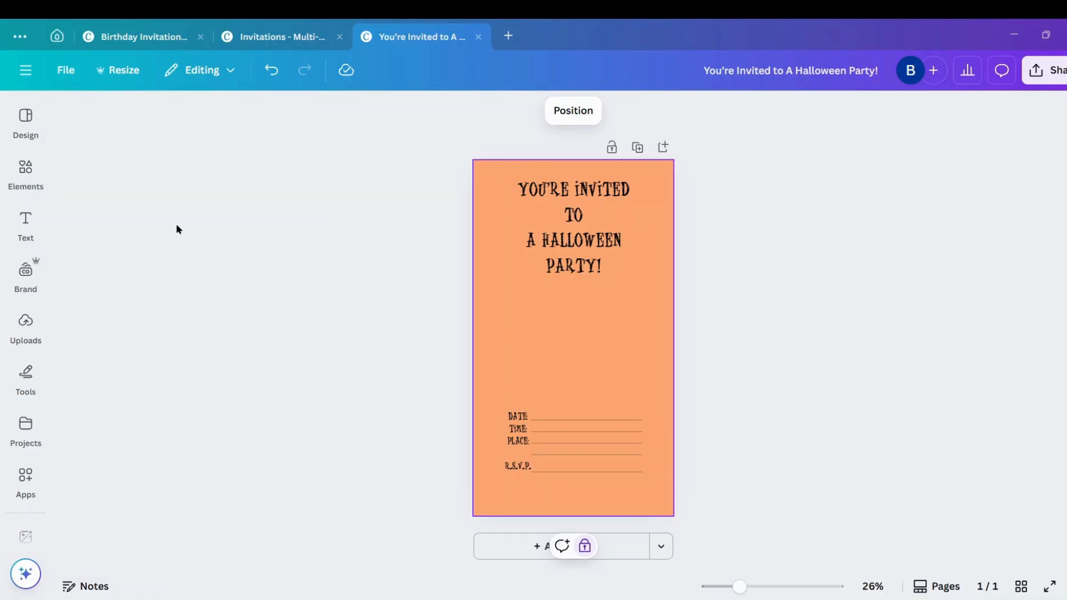
left_click(36, 186)
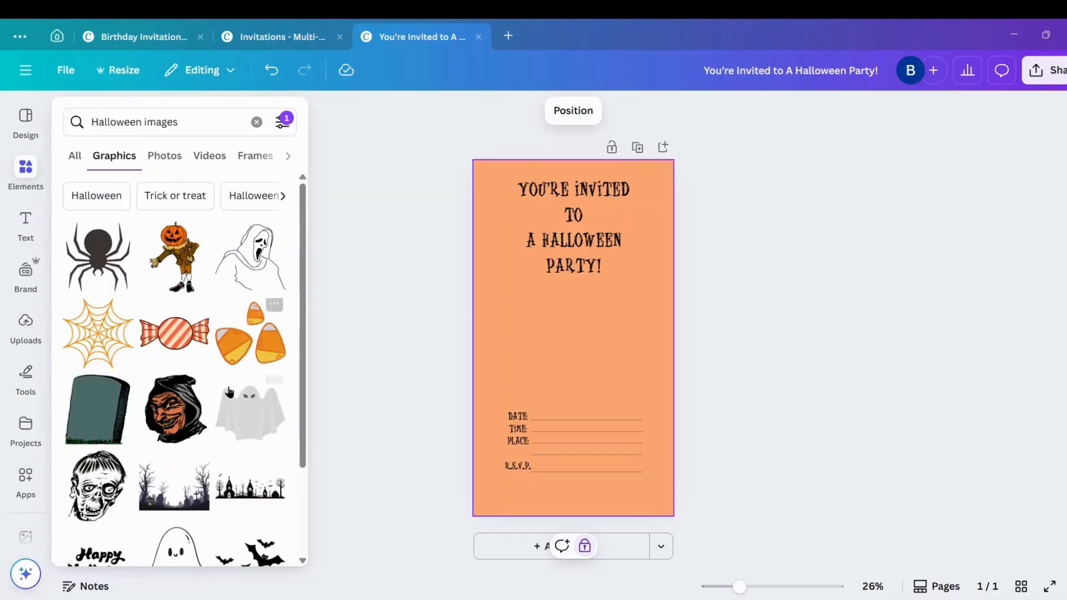
scroll(230, 389, "down", 3)
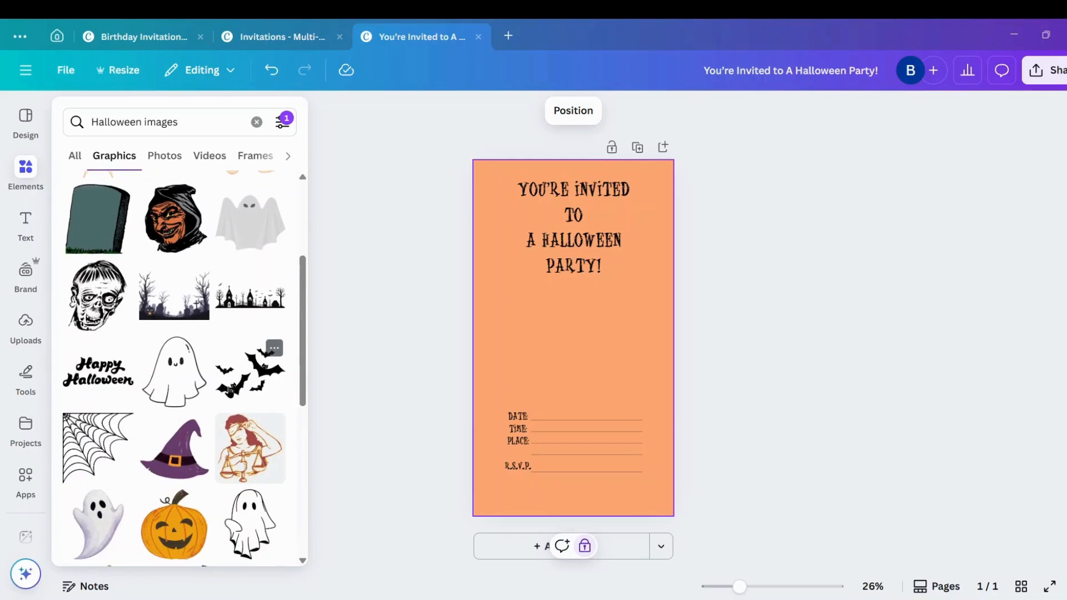
scroll(230, 389, "down", 10)
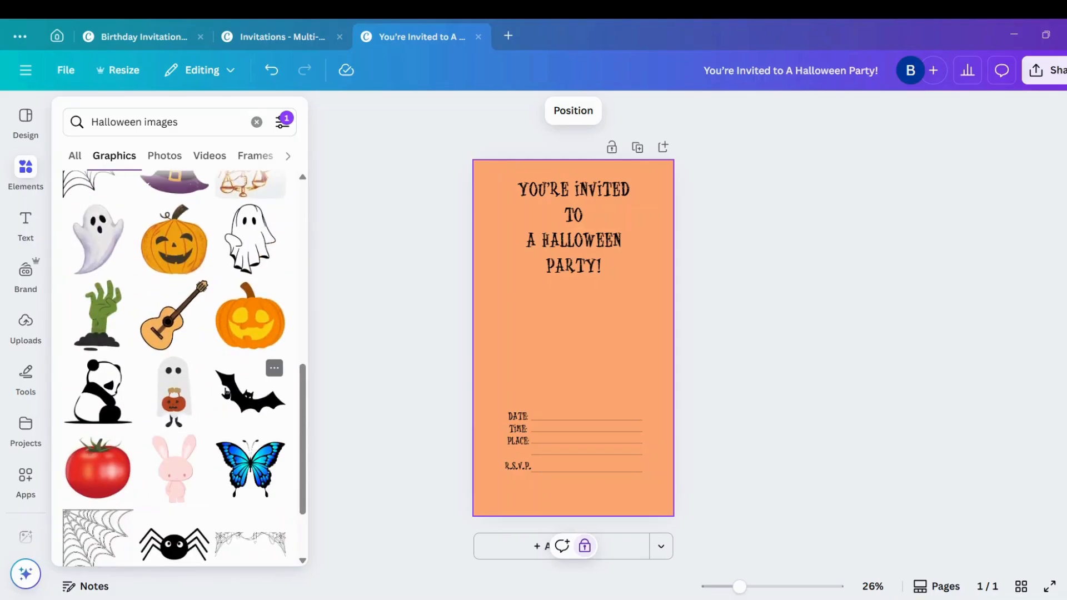
scroll(226, 393, "down", 12)
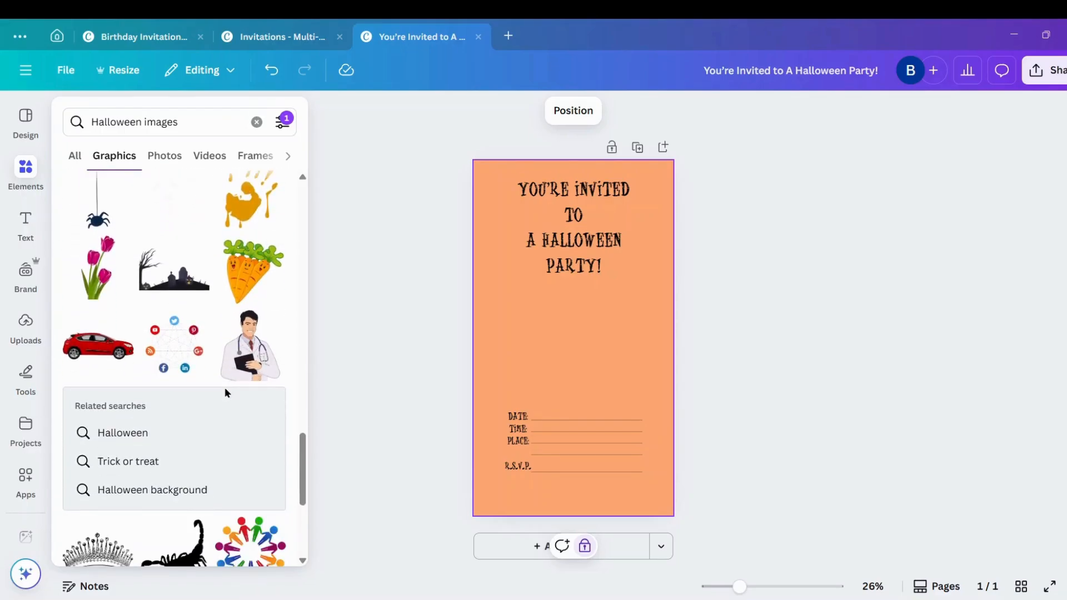
scroll(225, 392, "down", 10)
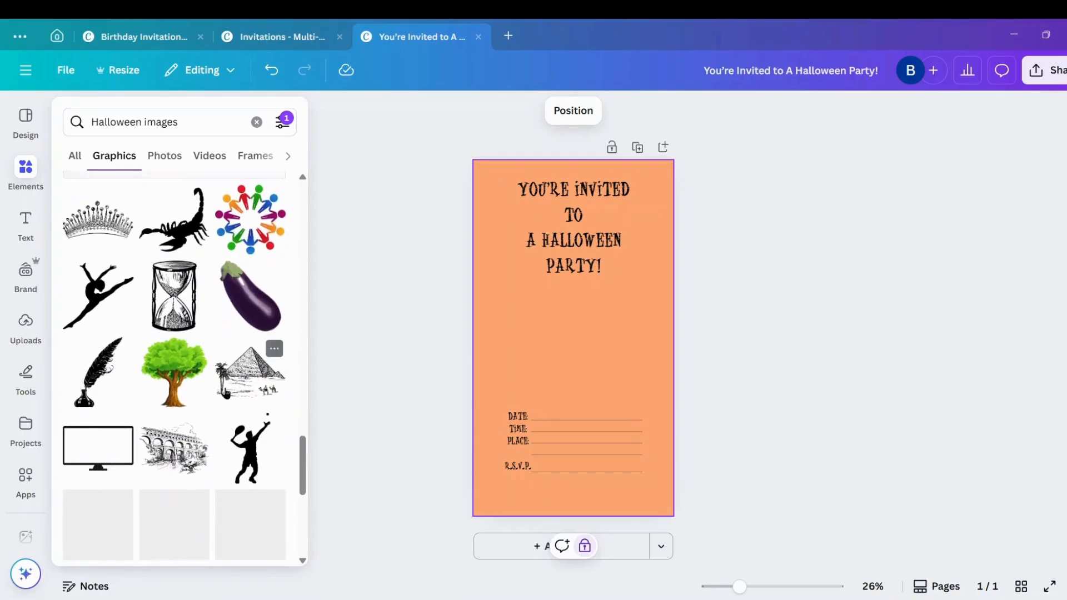
left_click(373, 272)
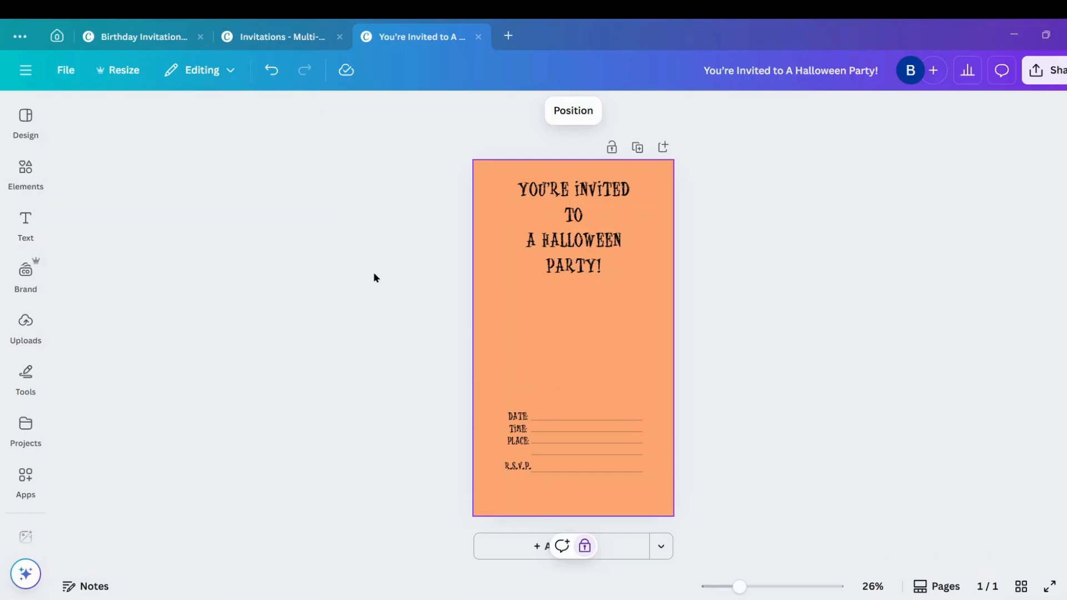
left_click(22, 218)
left_click(22, 177)
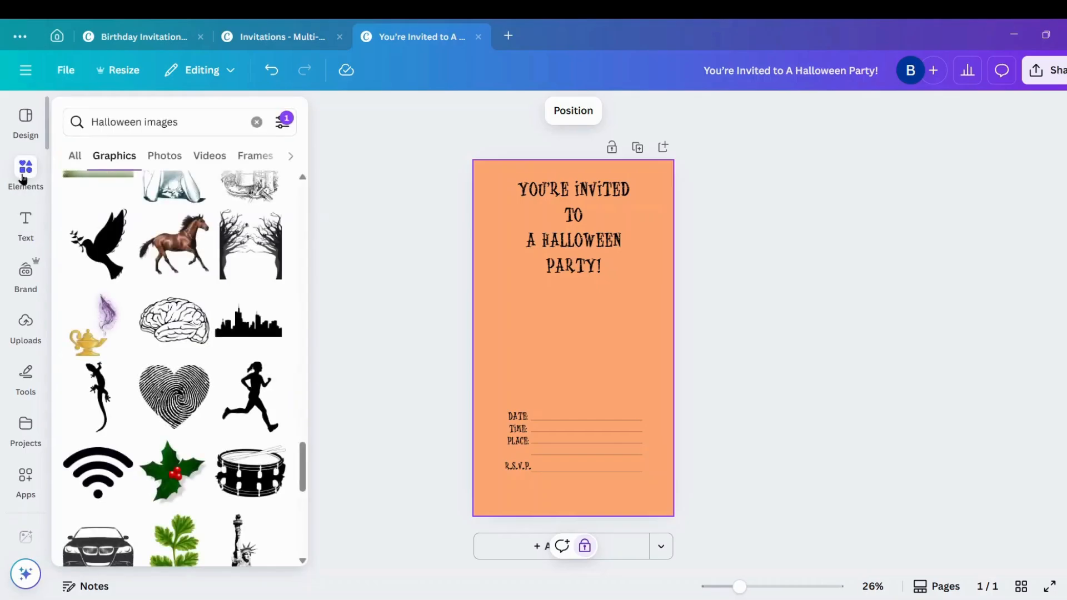
Add the uploaded dark haunted house with glowing windows and place it between the title and the event details
left_click(24, 324)
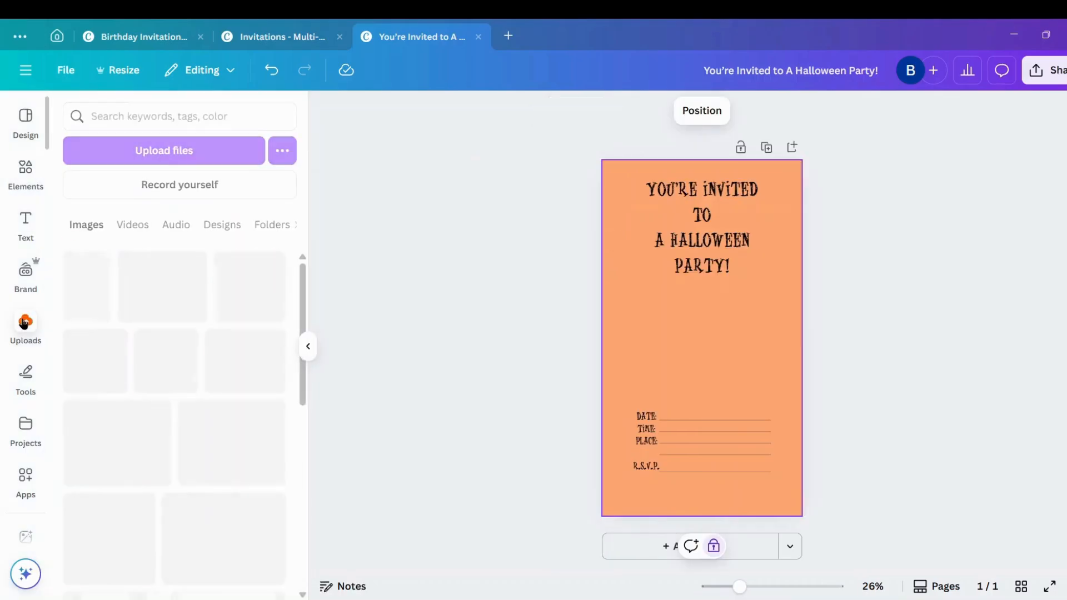
scroll(236, 355, "down", 1)
scroll(236, 354, "down", 10)
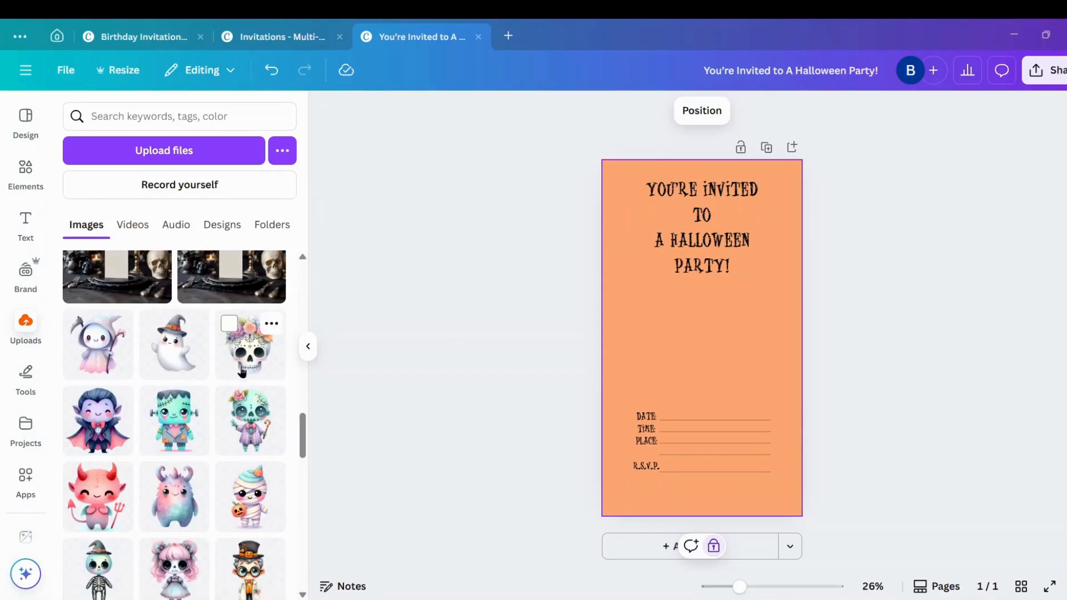
scroll(178, 443, "down", 3)
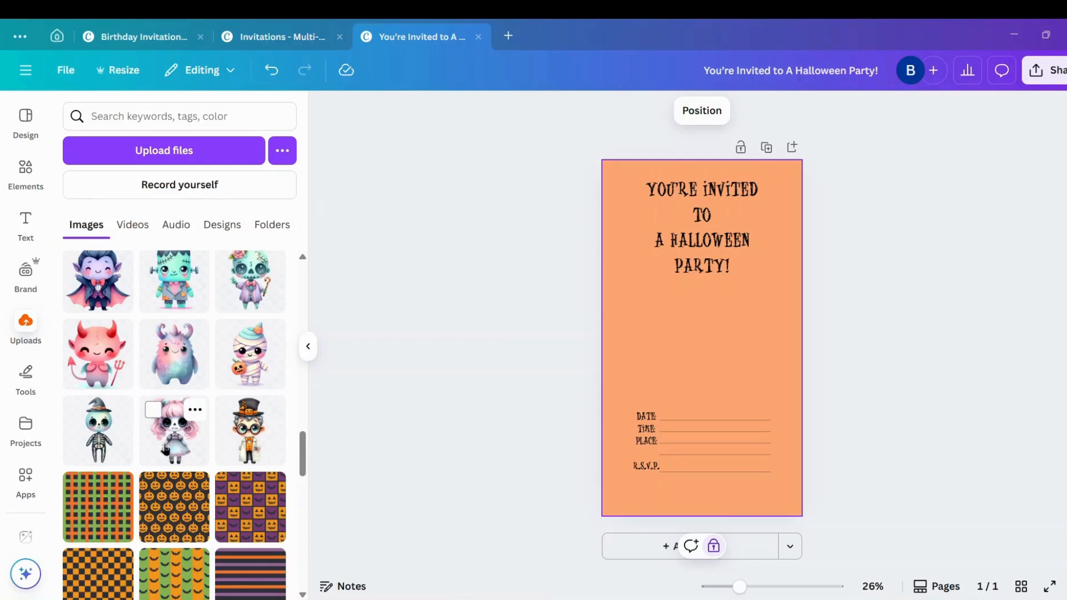
scroll(165, 450, "down", 5)
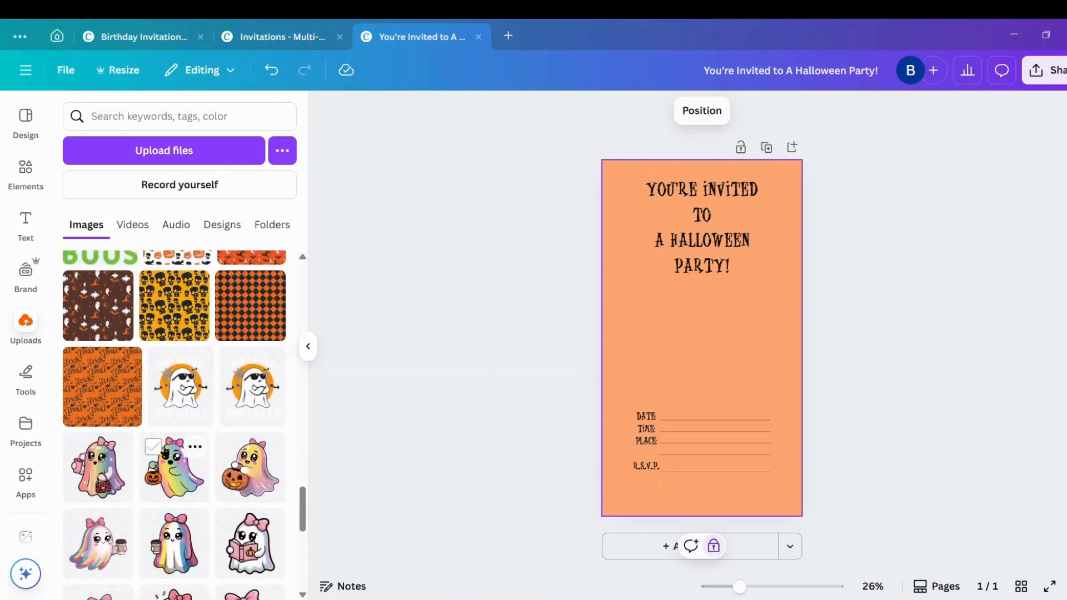
scroll(165, 449, "down", 2)
scroll(165, 449, "down", 2)
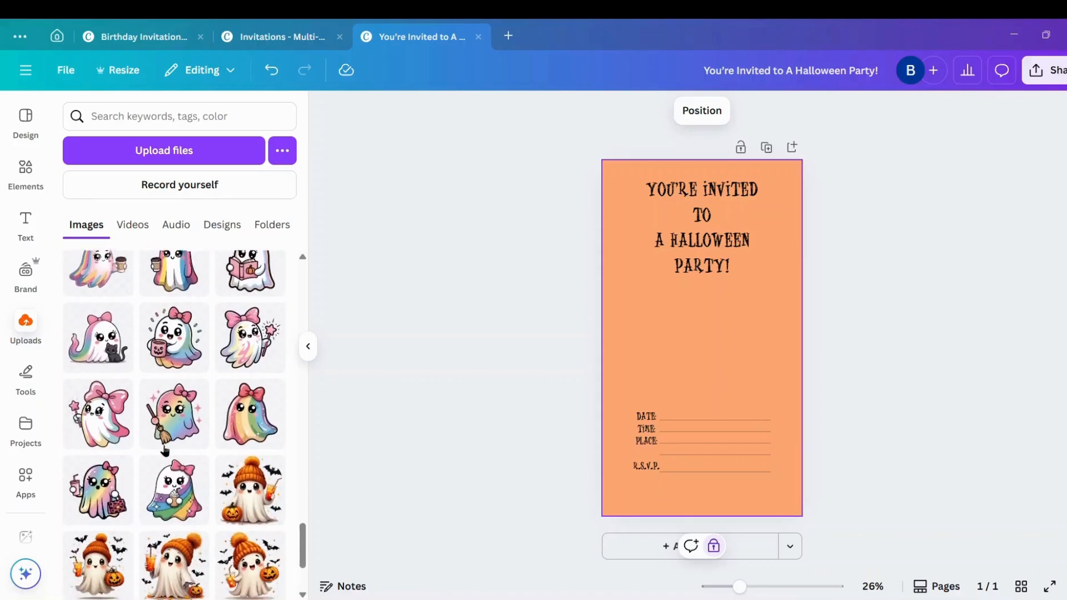
scroll(165, 451, "up", 10)
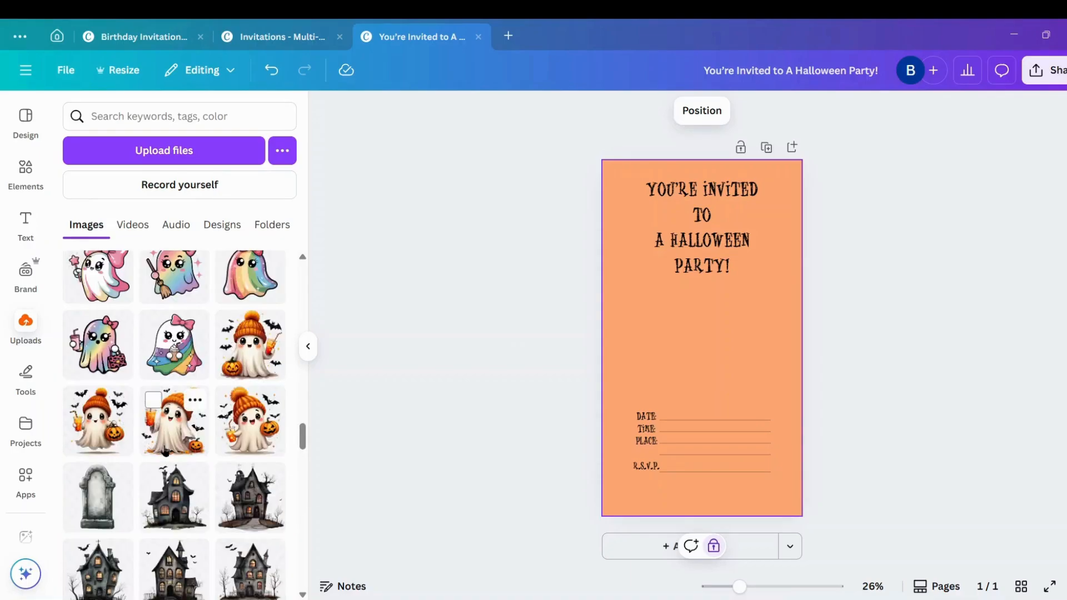
left_click(175, 507)
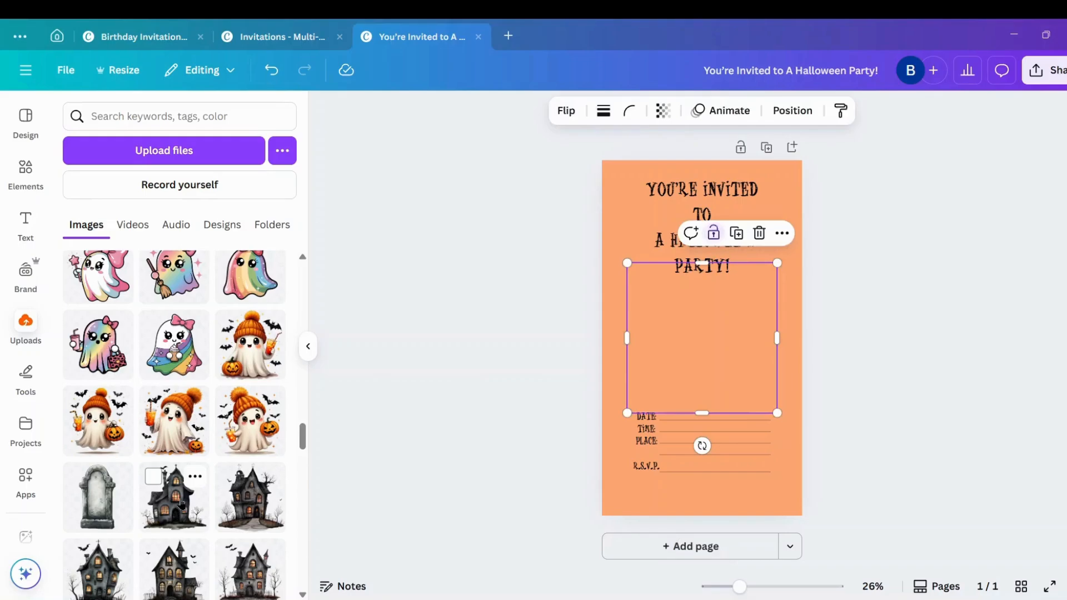
left_click_drag(700, 383, 707, 372)
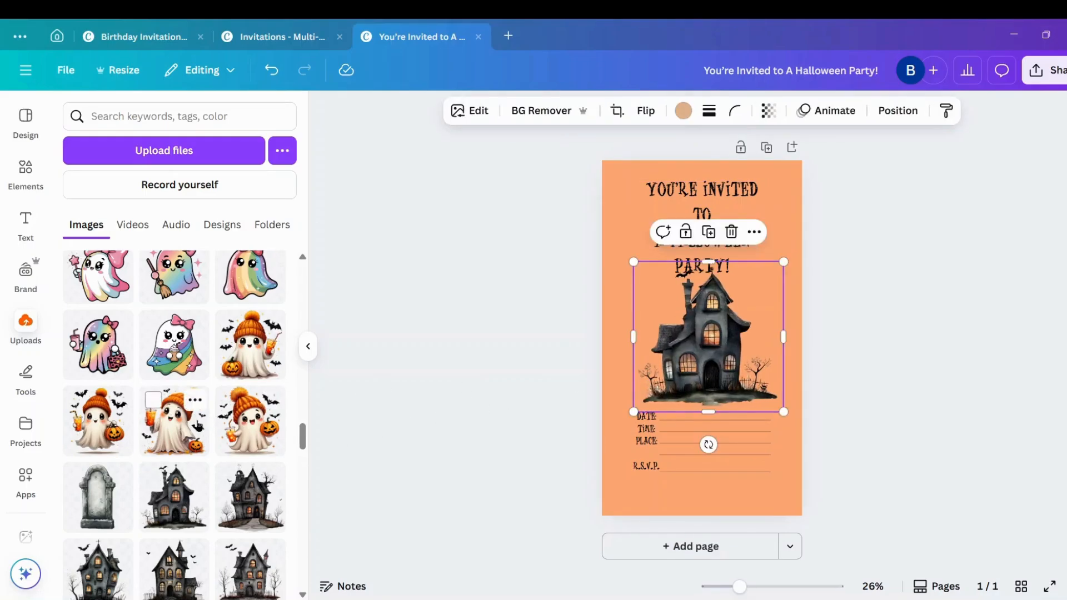
Find the uploaded illustration of the gothic woman with long black hair and black outfit and add it to the invitation
scroll(194, 400, "down", 4)
scroll(194, 426, "down", 10)
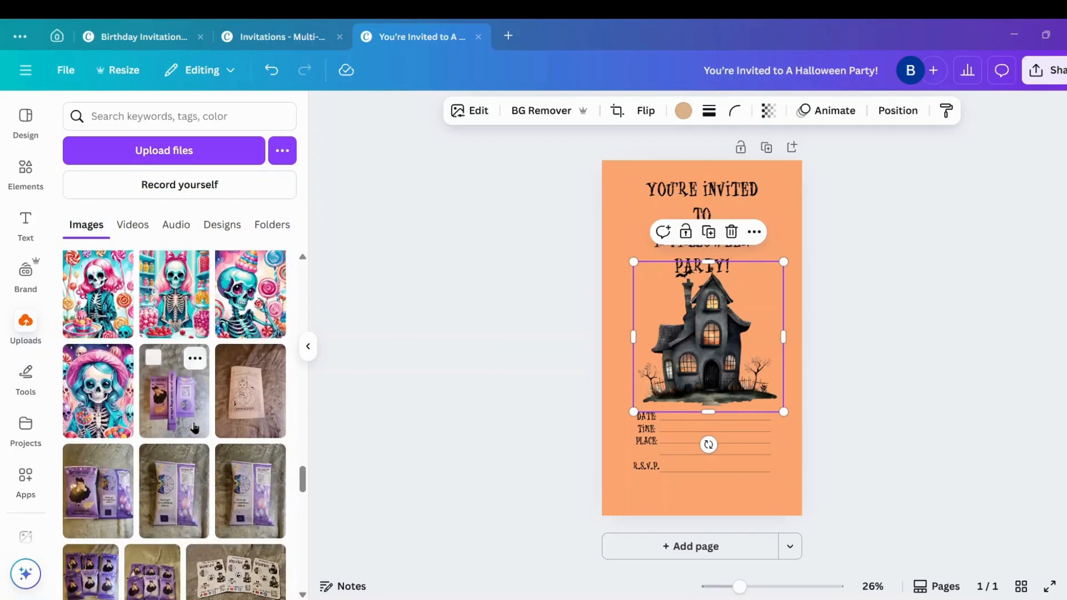
scroll(194, 427, "down", 10)
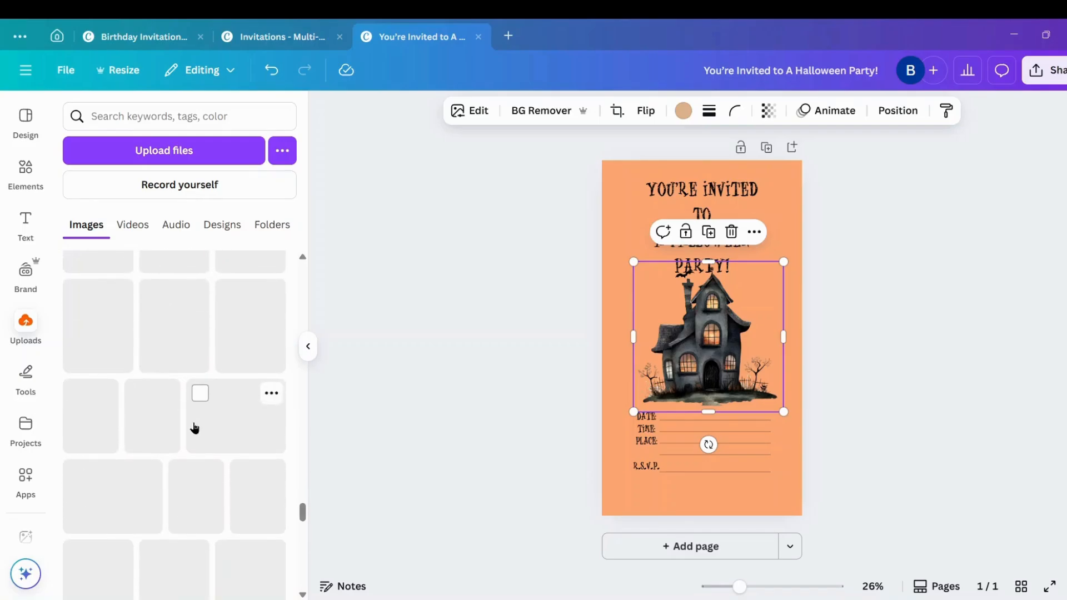
scroll(195, 431, "down", 9)
scroll(195, 433, "down", 10)
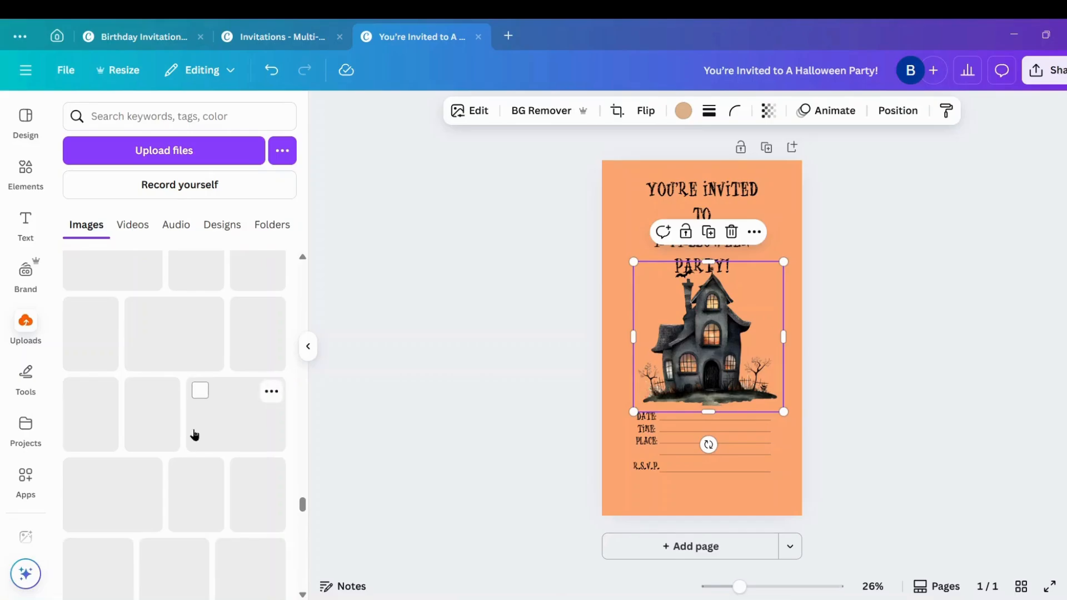
scroll(194, 433, "down", 5)
scroll(194, 434, "down", 8)
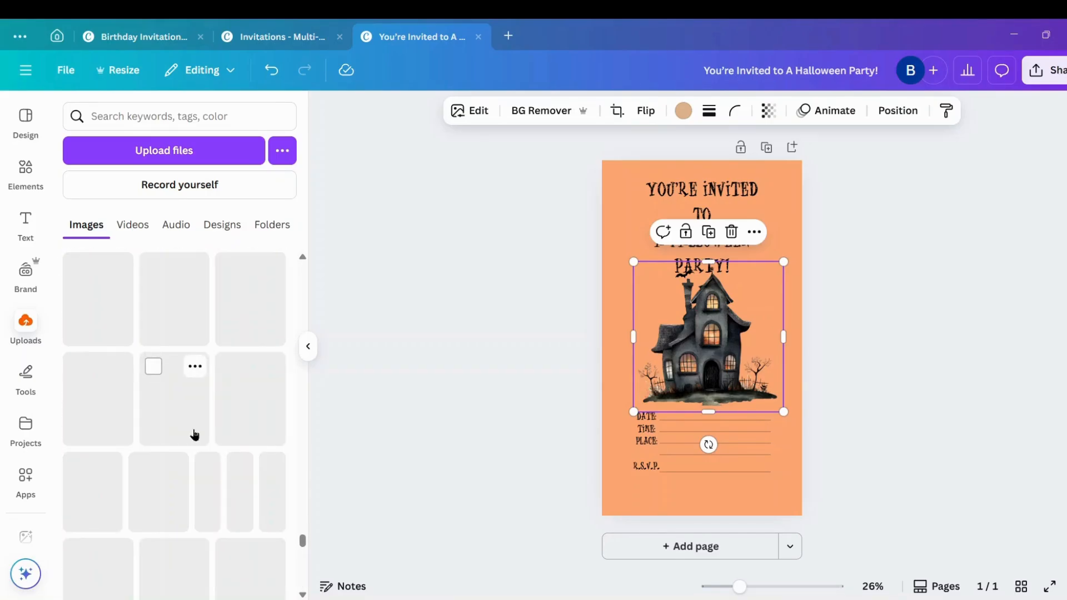
scroll(195, 435, "down", 8)
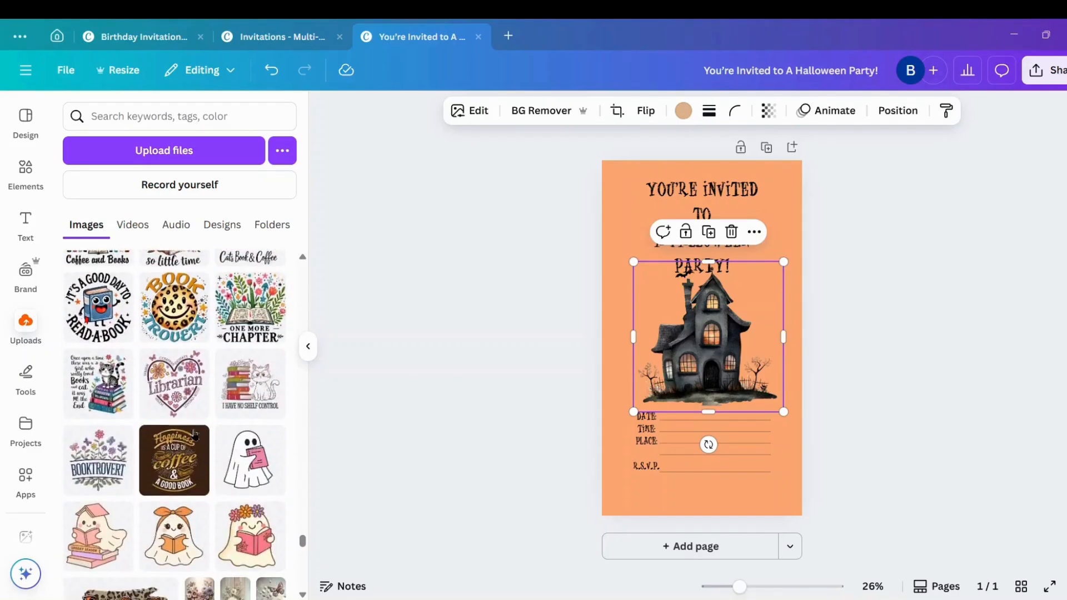
scroll(194, 435, "up", 4)
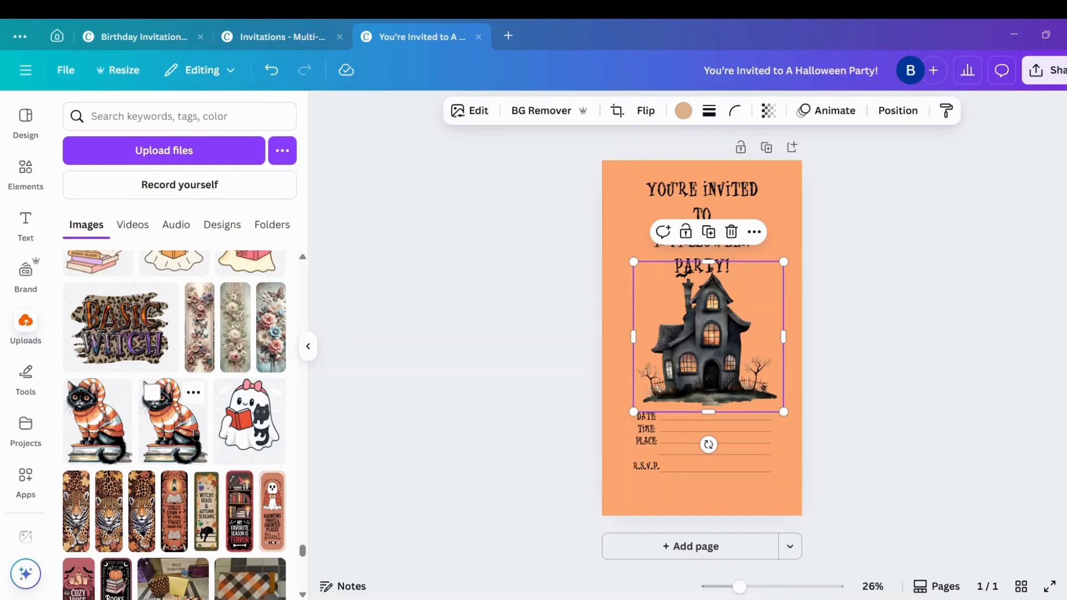
scroll(195, 434, "down", 5)
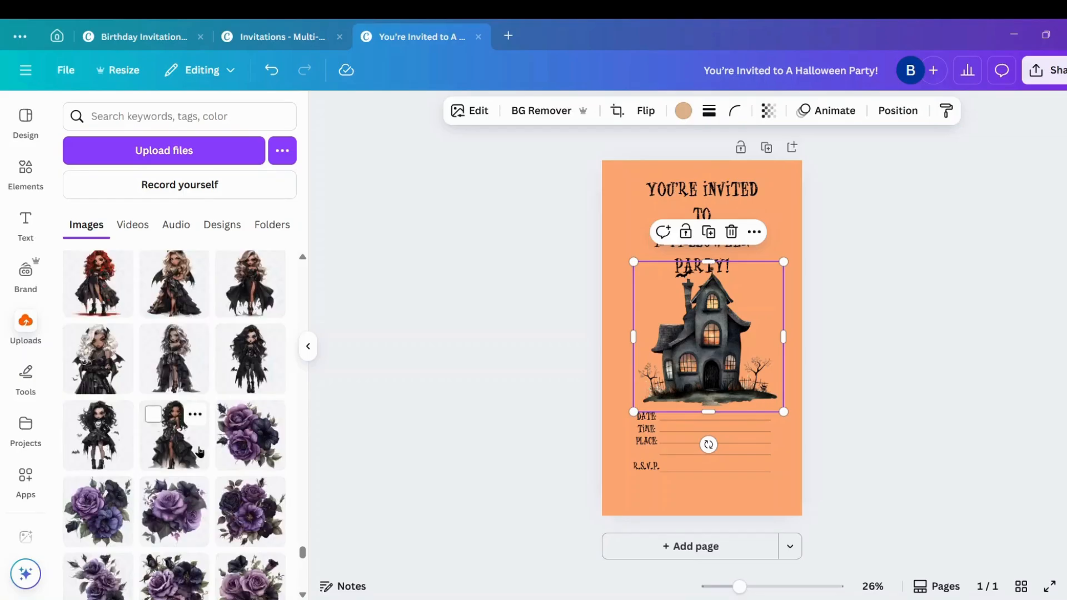
scroll(199, 452, "down", 5)
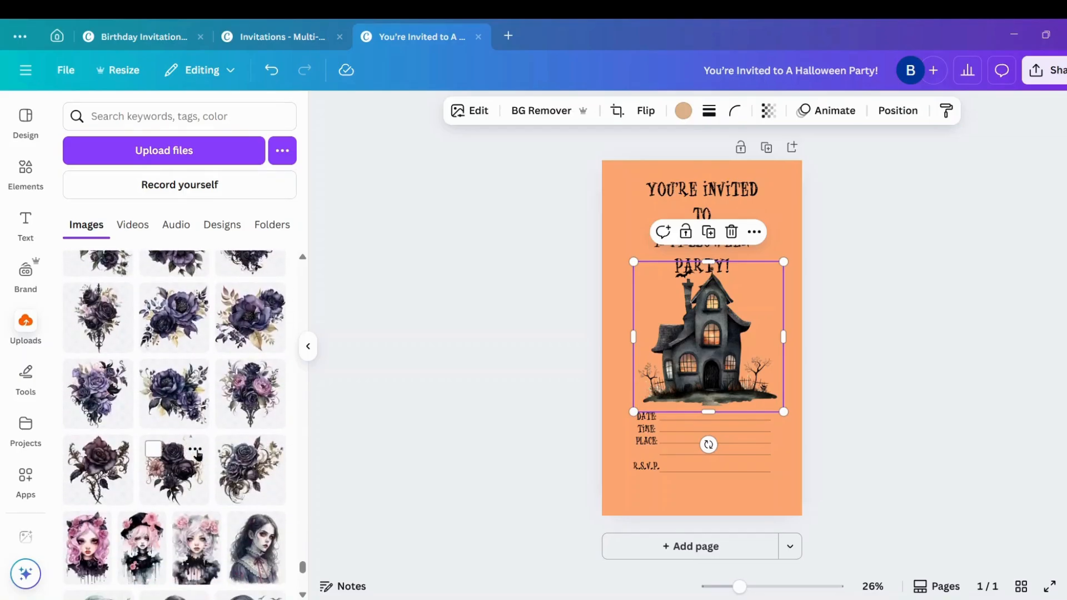
scroll(197, 454, "up", 5)
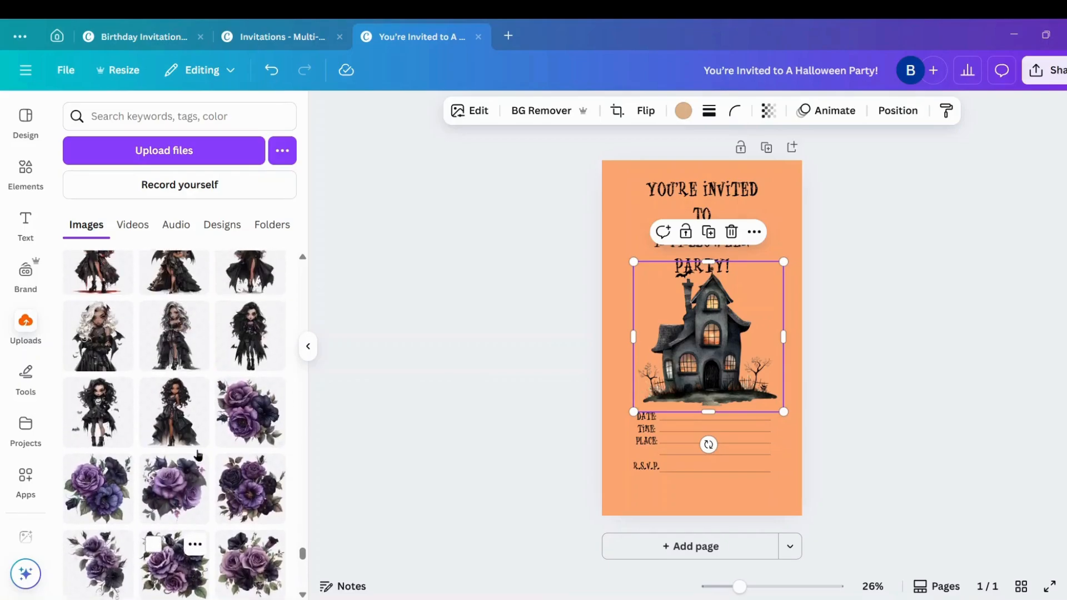
scroll(197, 454, "up", 3)
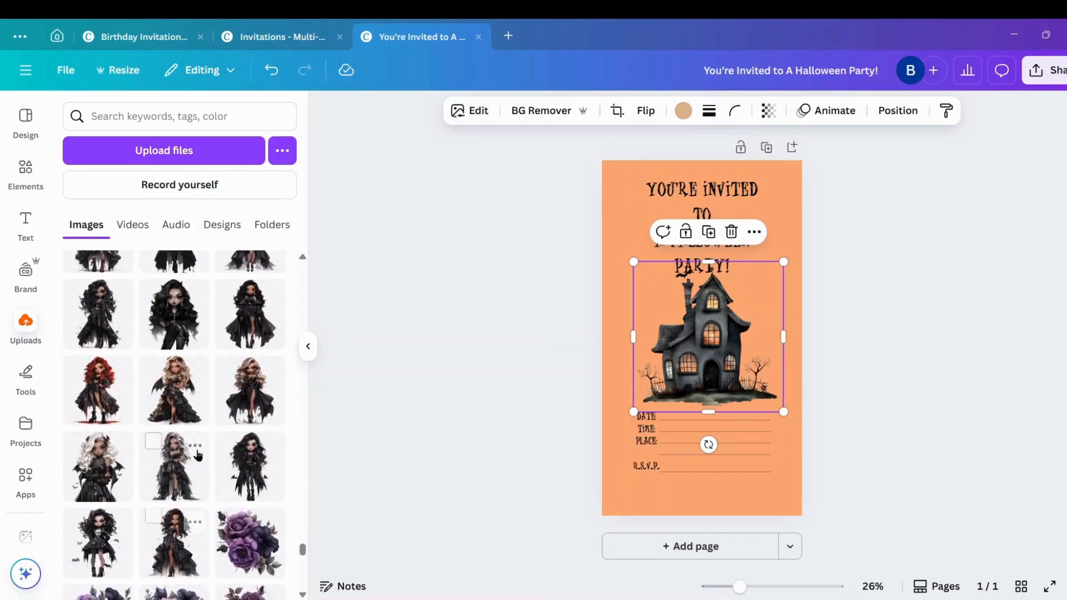
scroll(197, 454, "up", 1)
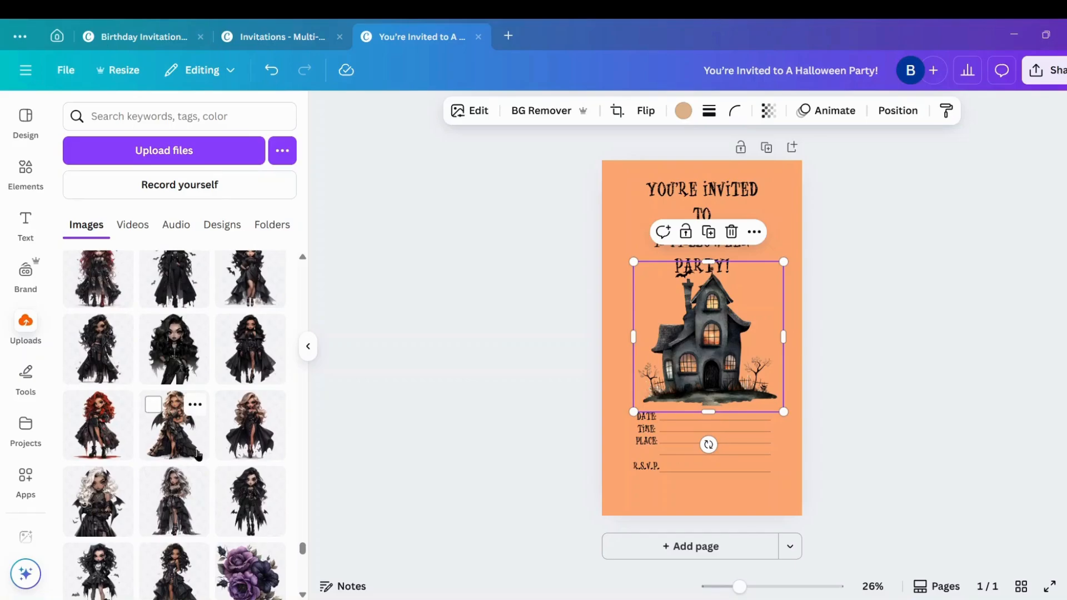
left_click(171, 363)
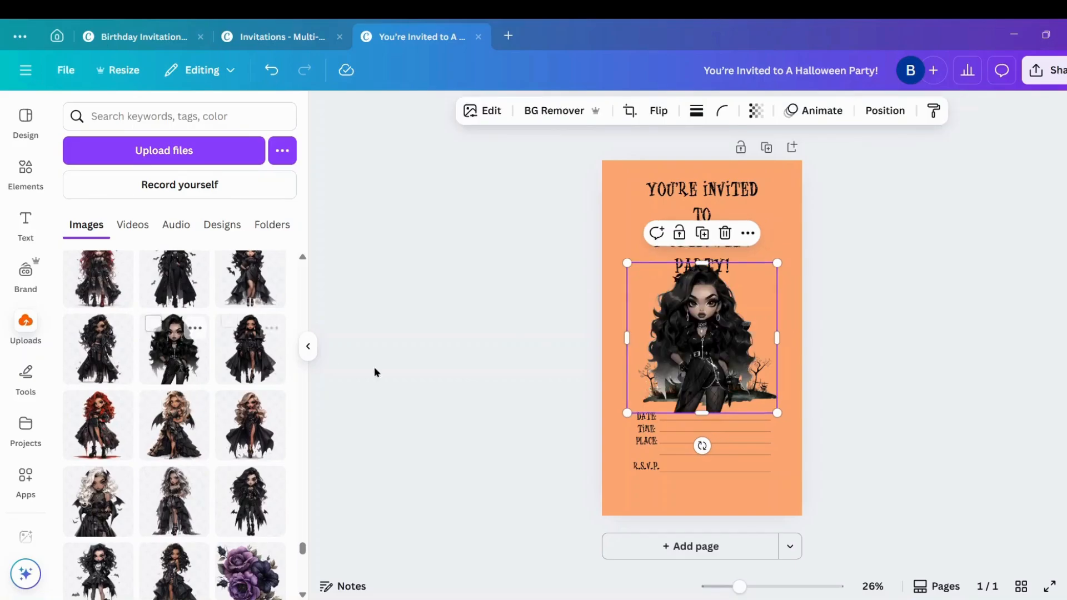
Shrink the gothic woman illustration and position it in the lower-right corner of the invitation
left_click_drag(709, 383, 757, 367)
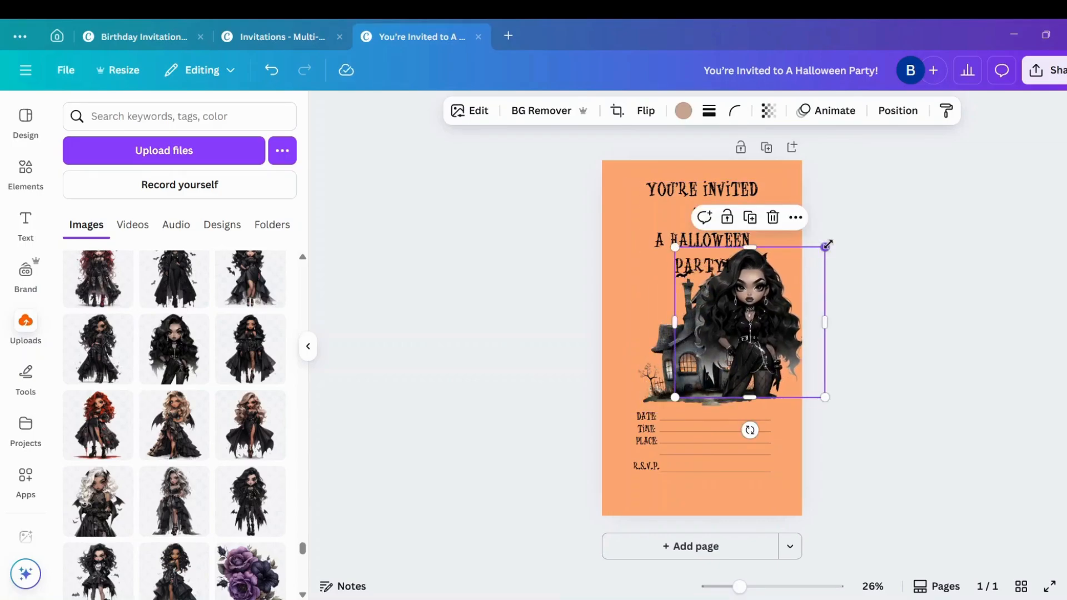
left_click_drag(825, 246, 769, 312)
left_click_drag(753, 354, 659, 242)
left_click_drag(729, 244, 727, 240)
left_click_drag(615, 257, 623, 498)
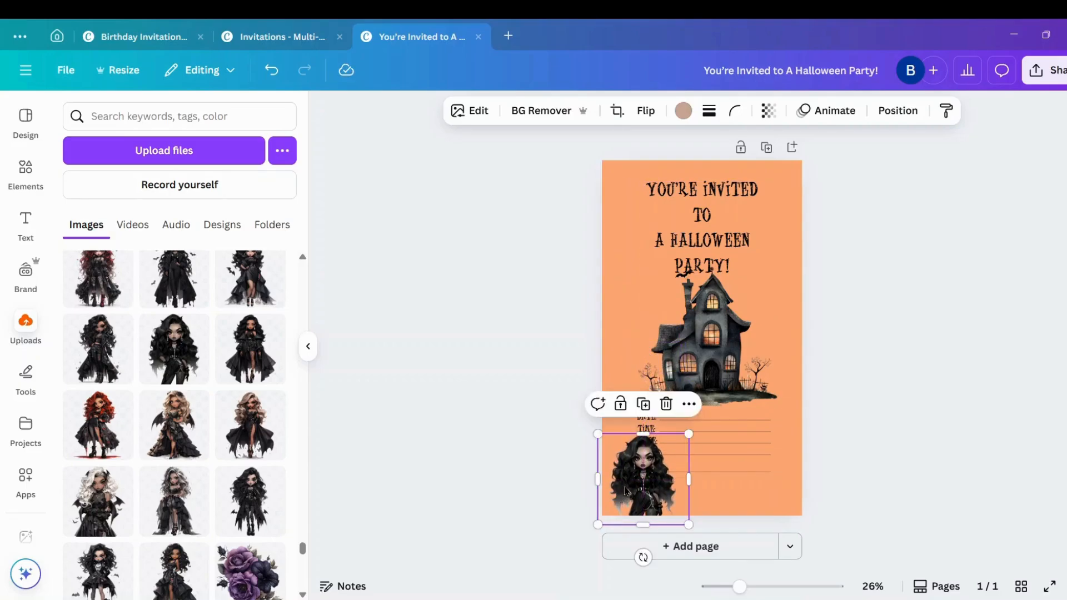
left_click_drag(687, 429, 771, 488)
left_click_drag(802, 453, 812, 435)
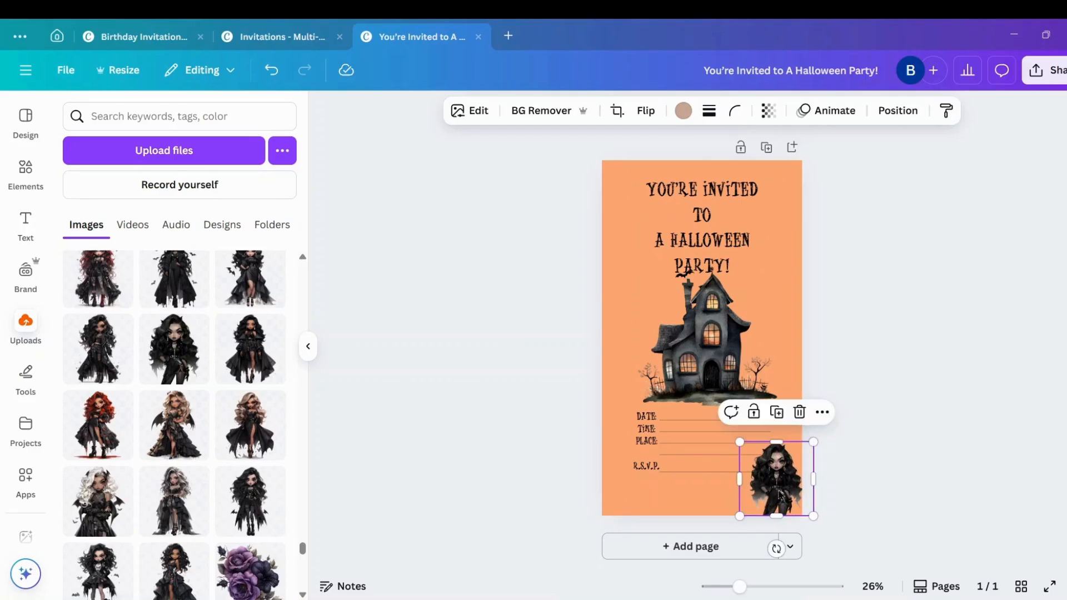
left_click_drag(777, 482, 771, 486)
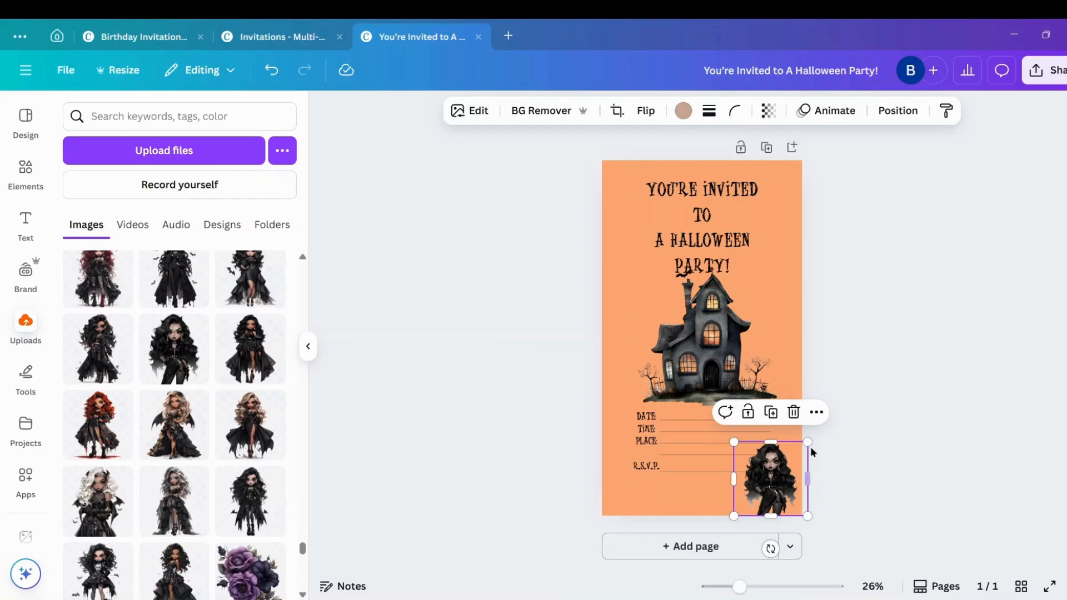
left_click_drag(807, 442, 813, 434)
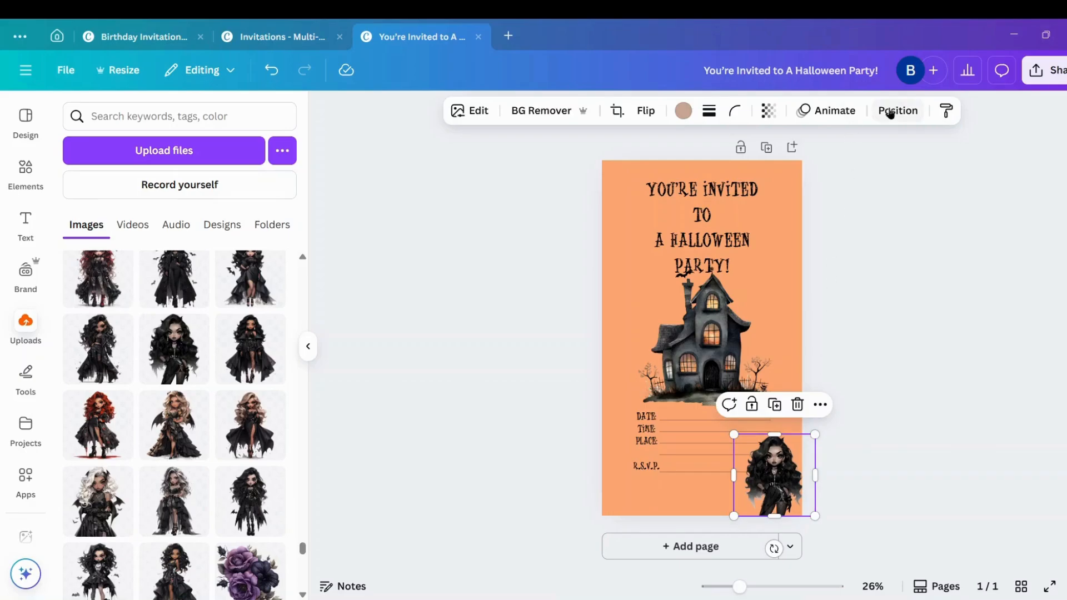
Set the gothic woman's transparency to 65, then make the figure slightly smaller and fit it against the invitation's lower-right corner
left_click(769, 111)
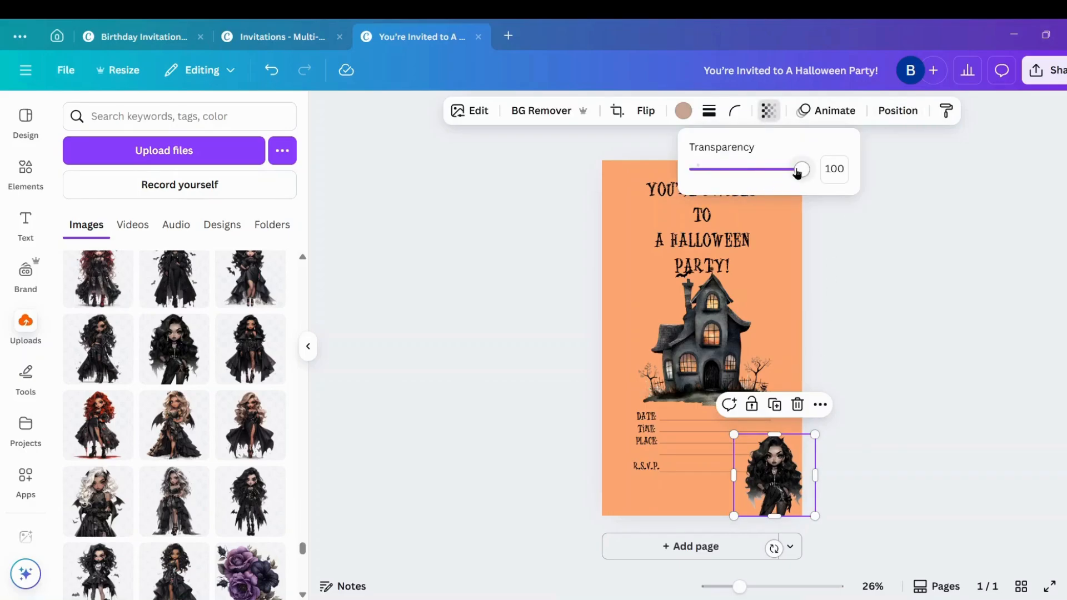
left_click_drag(800, 169, 767, 178)
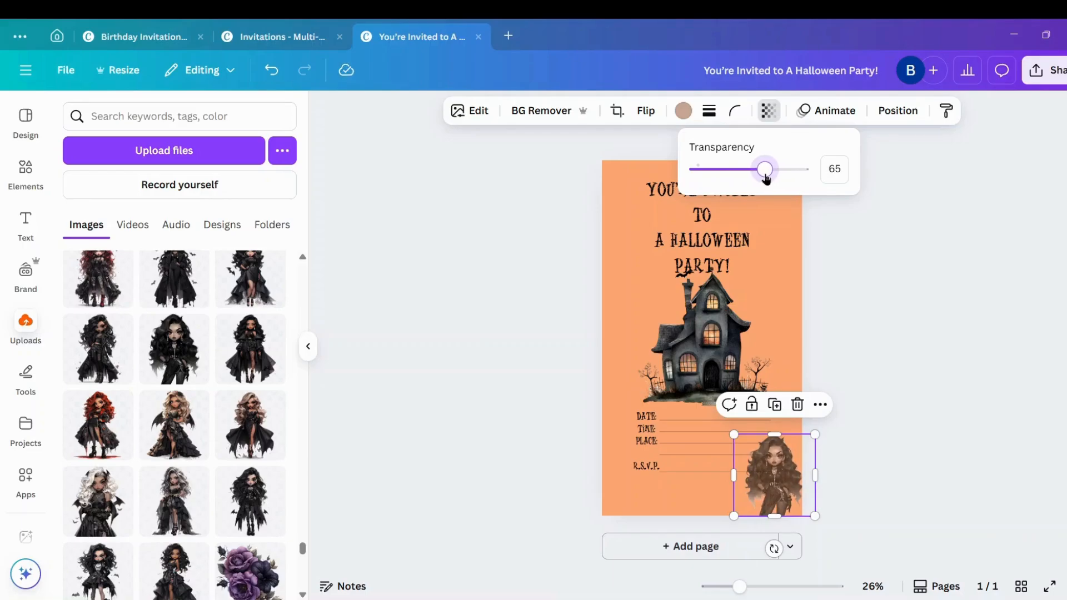
left_click_drag(742, 588, 765, 588)
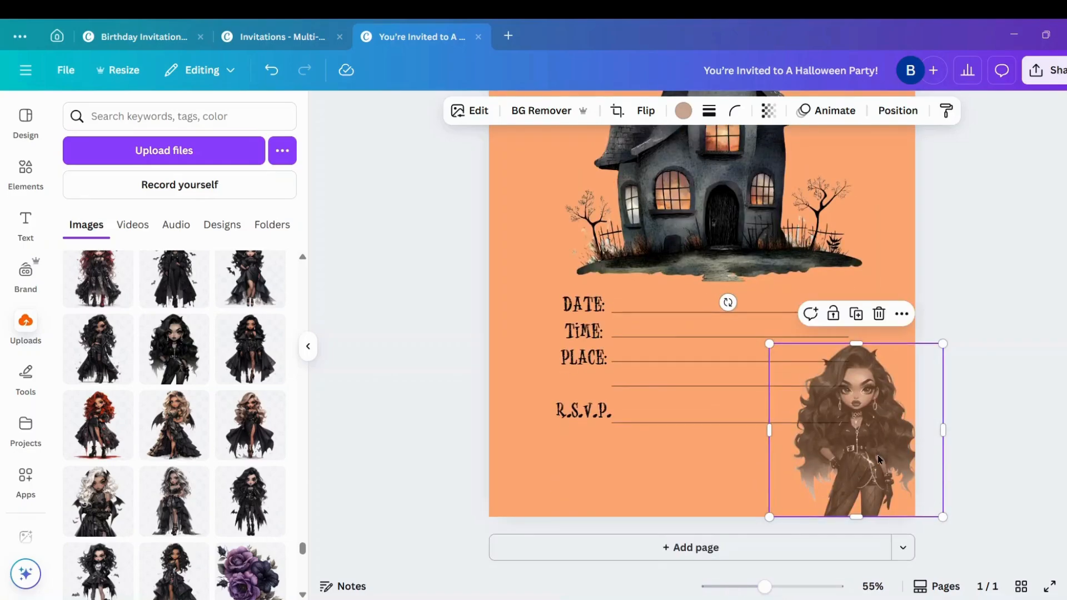
left_click_drag(879, 459, 876, 456)
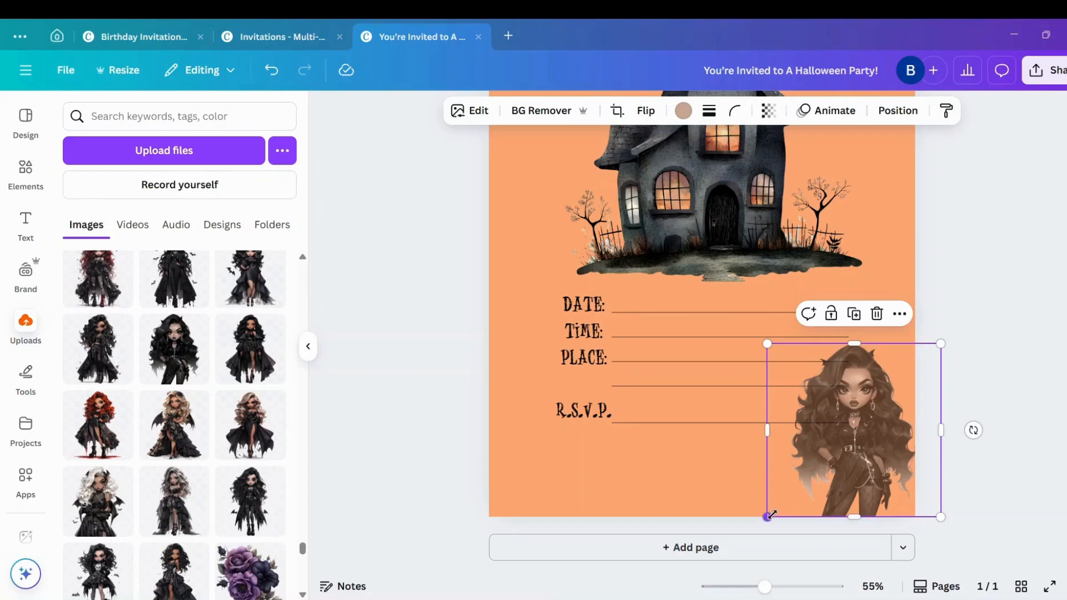
left_click_drag(768, 516, 794, 490)
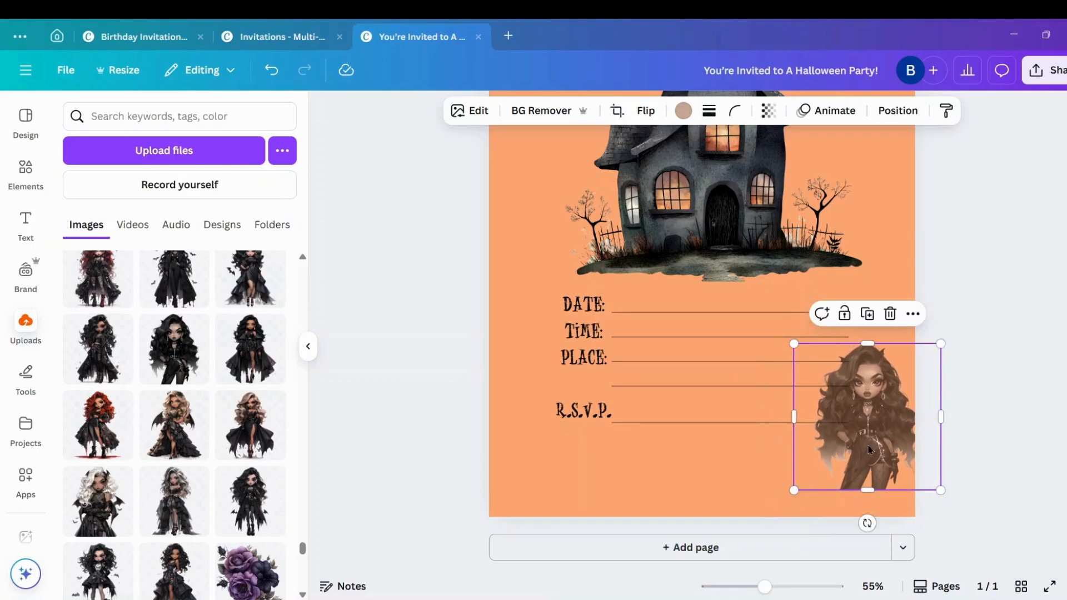
mouse_move(870, 451)
left_mouse_down()
mouse_move(857, 474)
mouse_move(866, 469)
left_mouse_up()
left_click(470, 428)
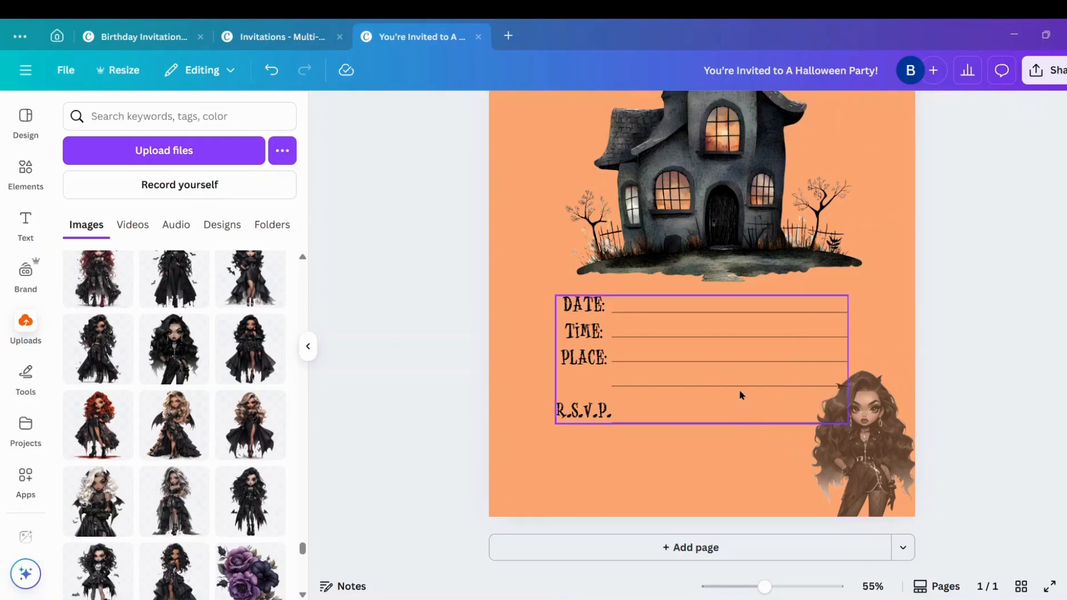
Switch the graphic elements search from "Halloween images" to the related search "Halloween"
scroll(615, 413, "up", 5)
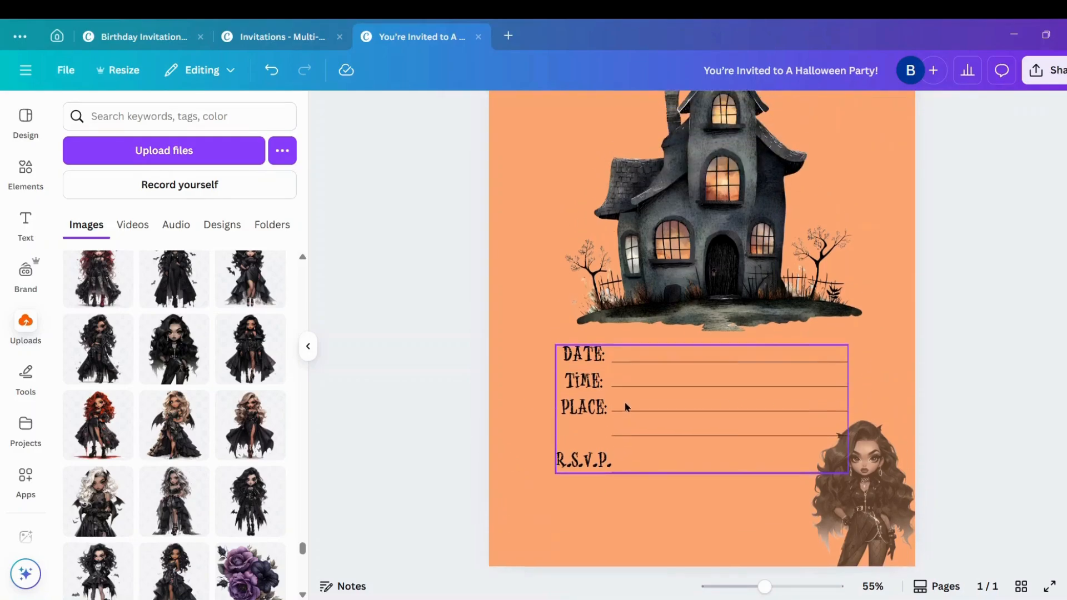
scroll(634, 399, "down", 2)
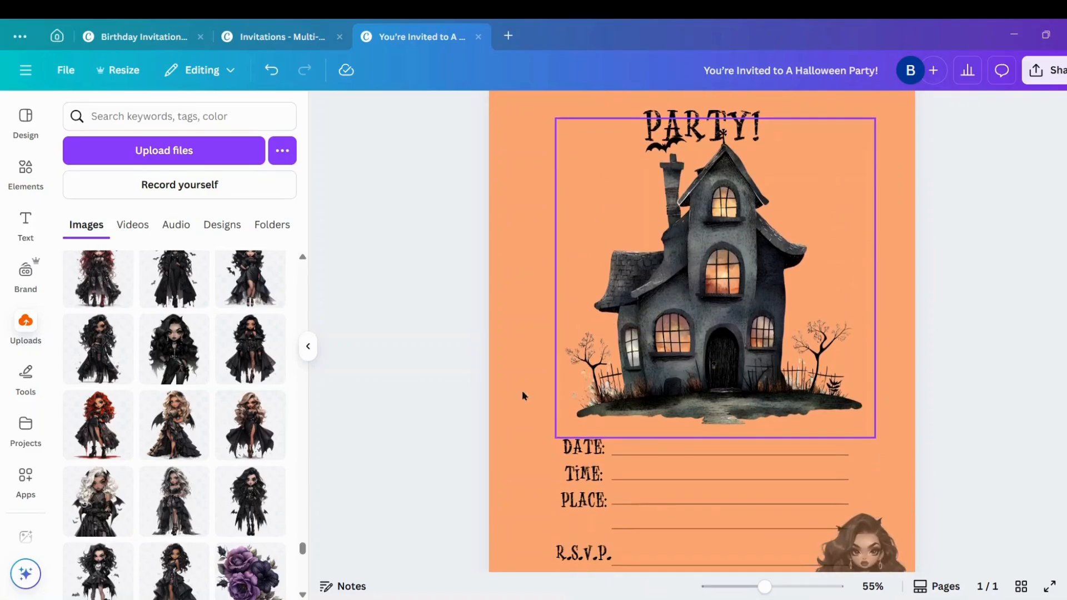
left_click(25, 176)
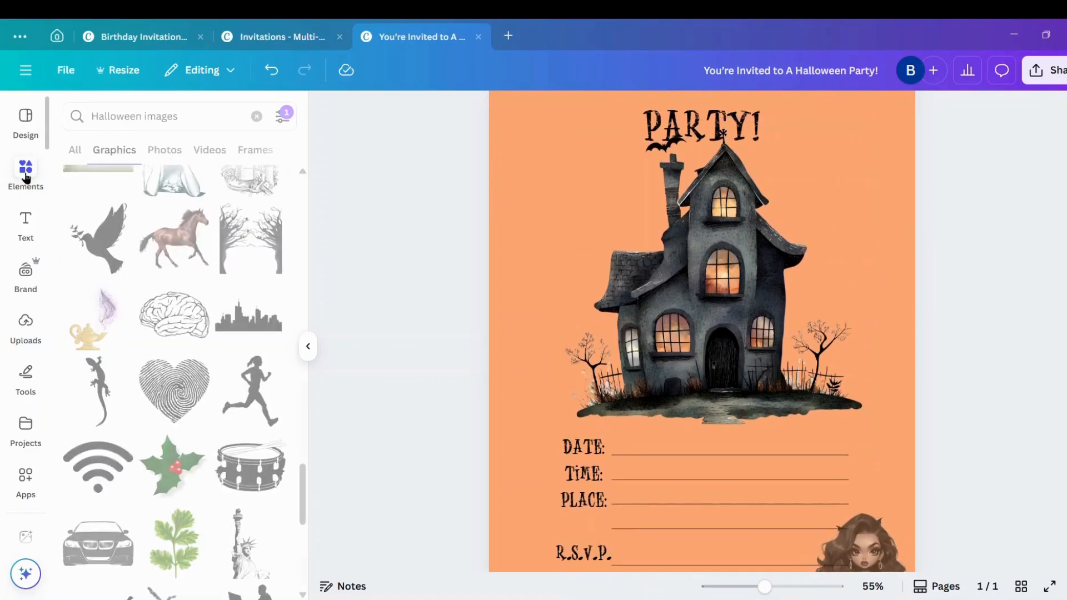
scroll(228, 236, "down", 5)
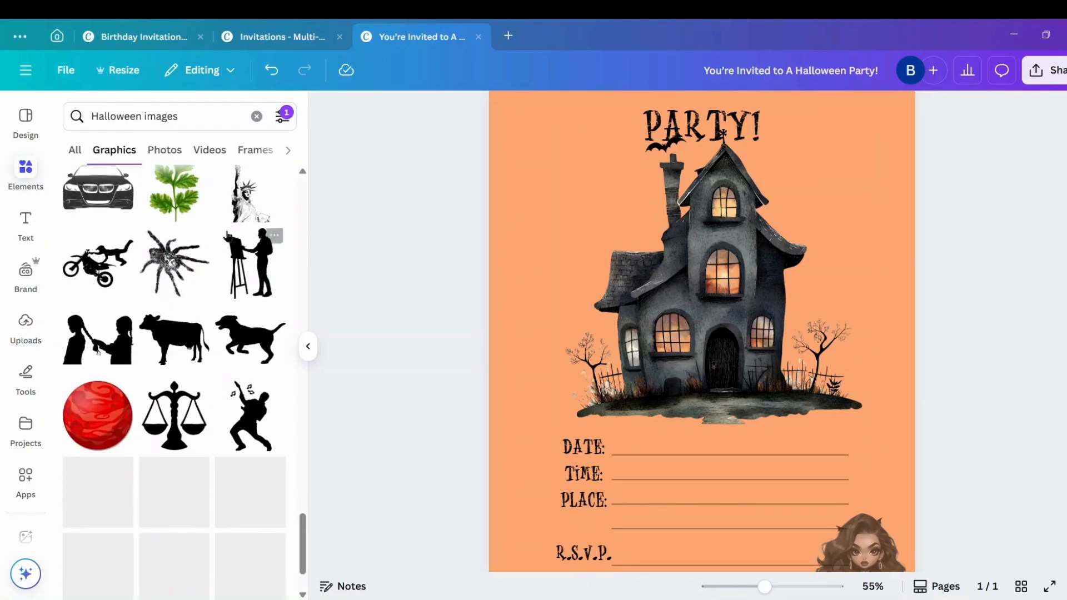
scroll(231, 238, "down", 5)
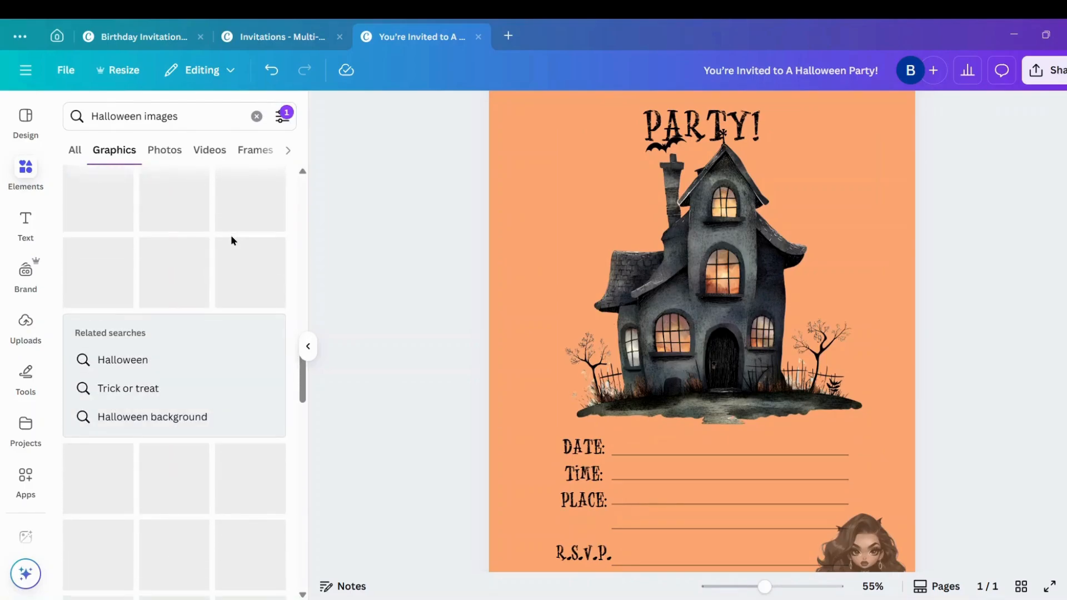
left_click(143, 359)
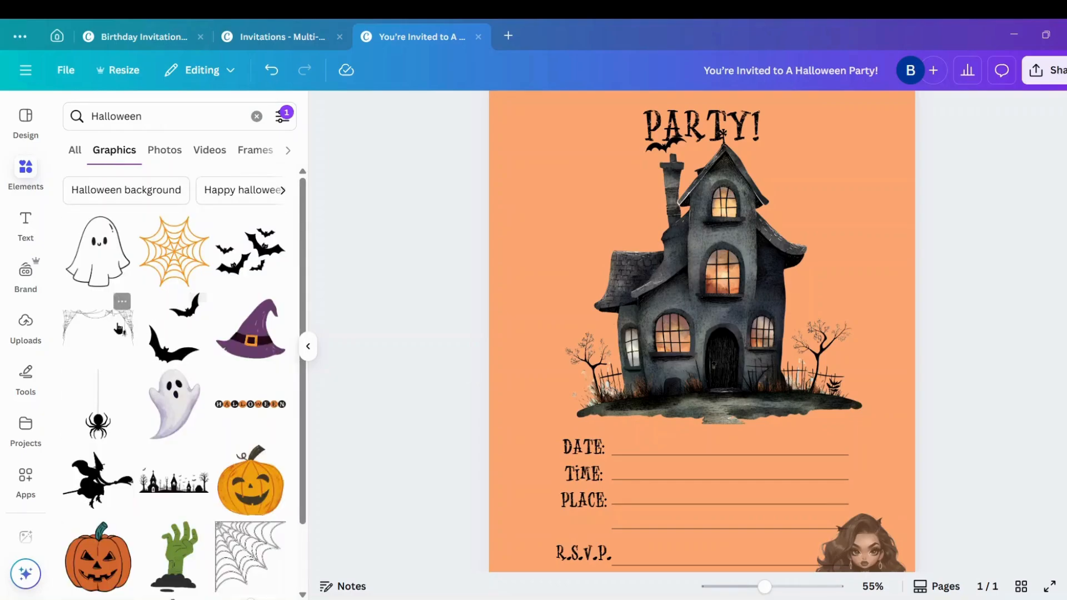
Add the black cobweb border with the hanging spider and enlarge it to span the full width at the invitation's upper edge
scroll(569, 331, "up", 3)
scroll(570, 332, "up", 2)
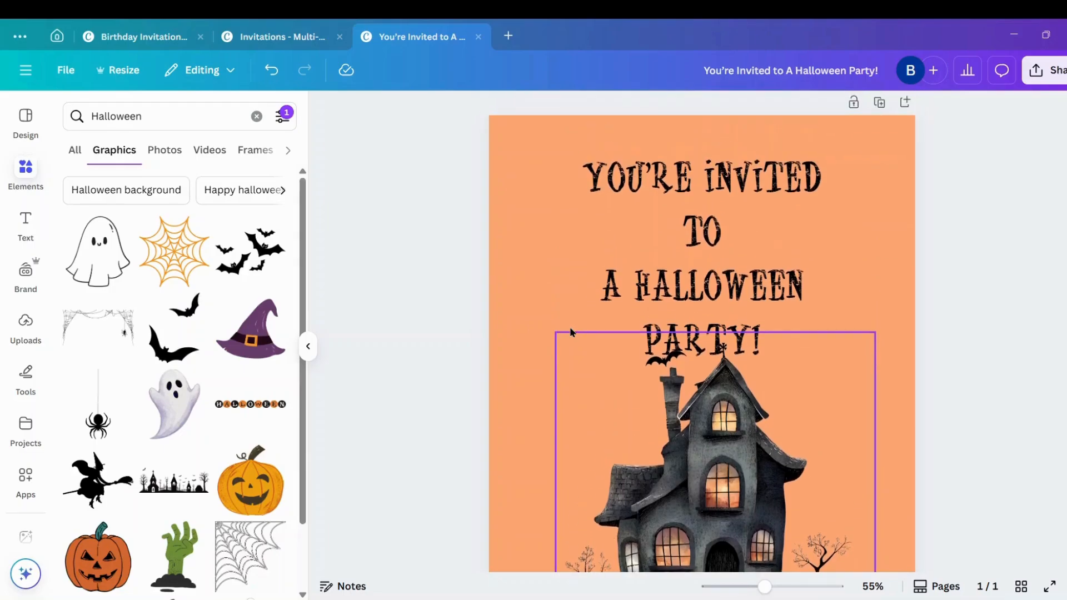
left_click(111, 328)
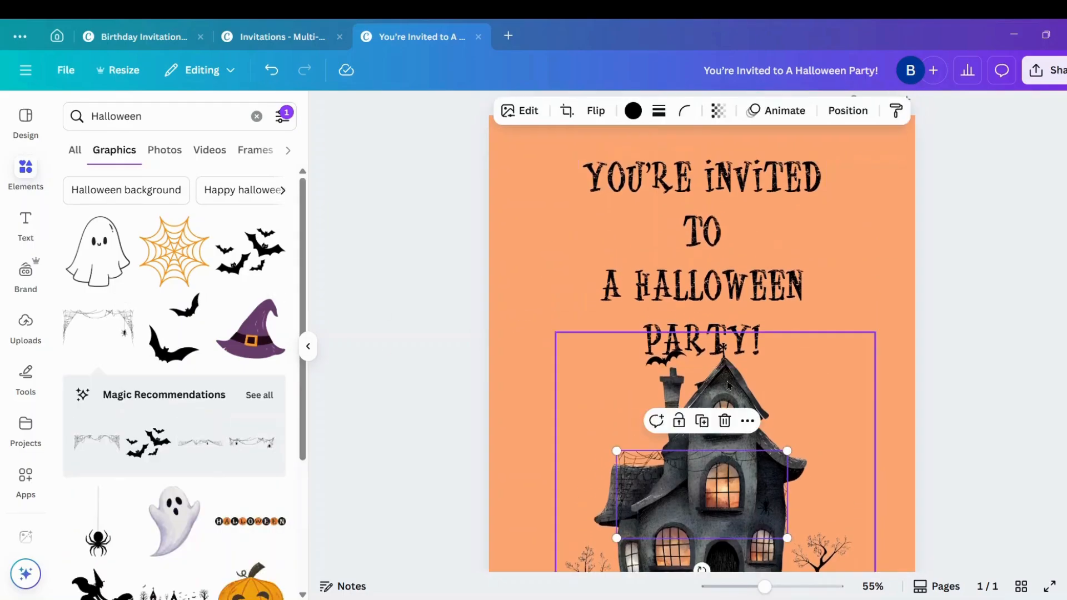
left_click_drag(721, 490, 921, 314)
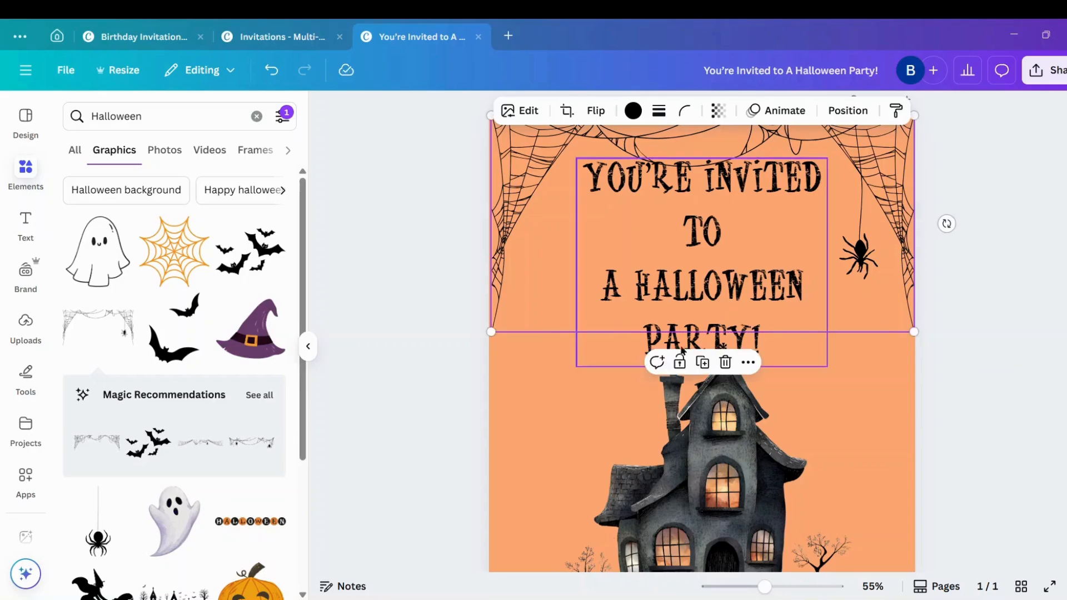
left_click(575, 410)
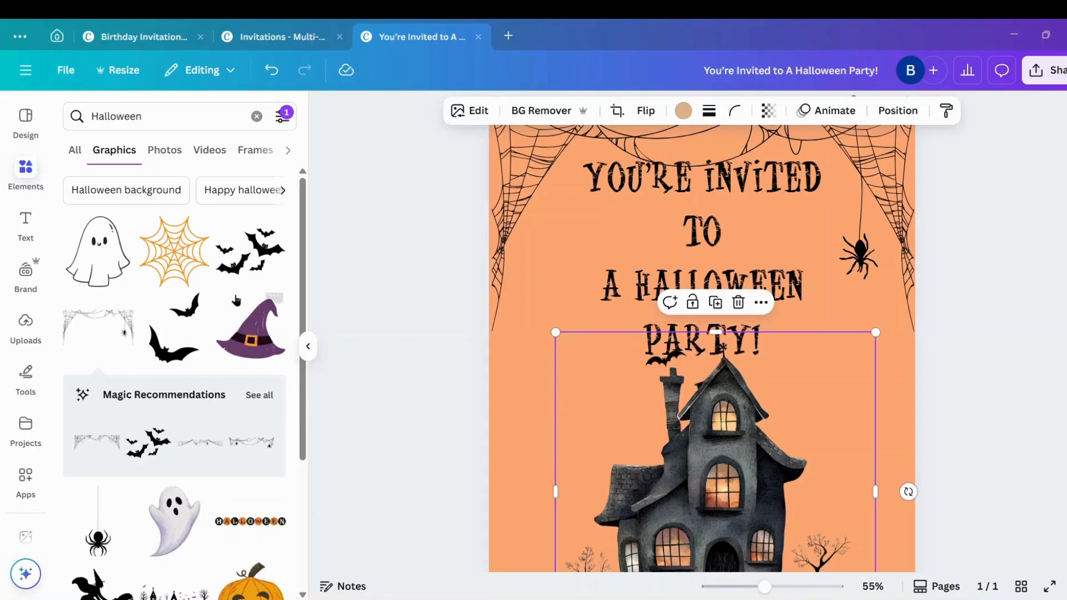
Add the black flying bats graphic, place it left of the word "PARTY!" beside the chimney and shrink it slightly
left_click(261, 239)
left_click_drag(687, 478, 585, 246)
left_click_drag(574, 294, 572, 372)
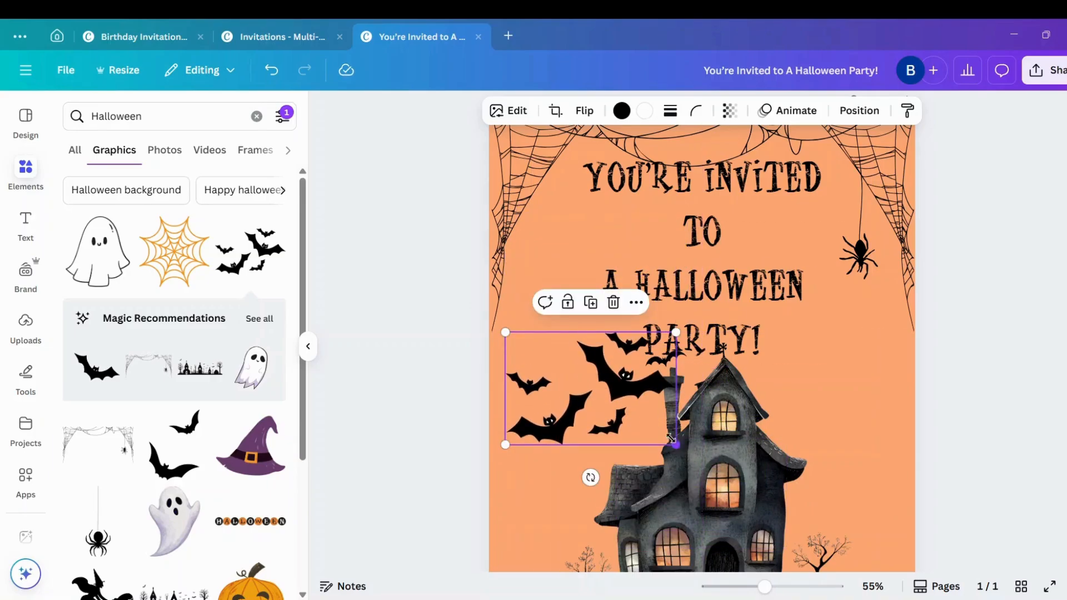
left_click_drag(675, 444, 642, 421)
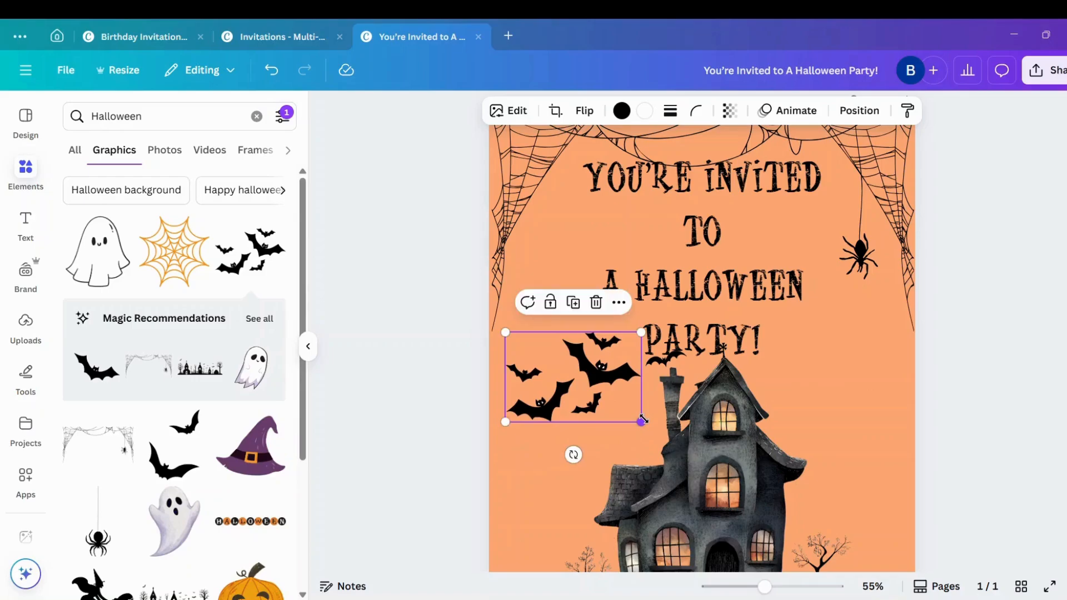
Duplicate the bats group and place the copy on the right side of the haunted house roof, level with the first group
left_click(574, 303)
left_click_drag(564, 375, 828, 366)
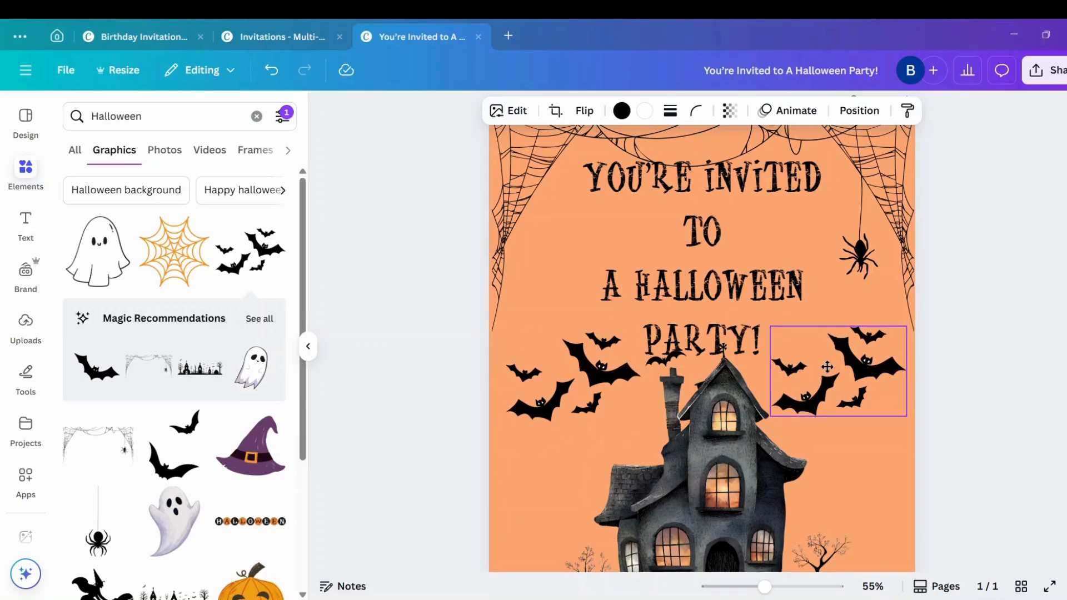
left_click(404, 335)
scroll(405, 341, "down", 4)
scroll(405, 340, "up", 3)
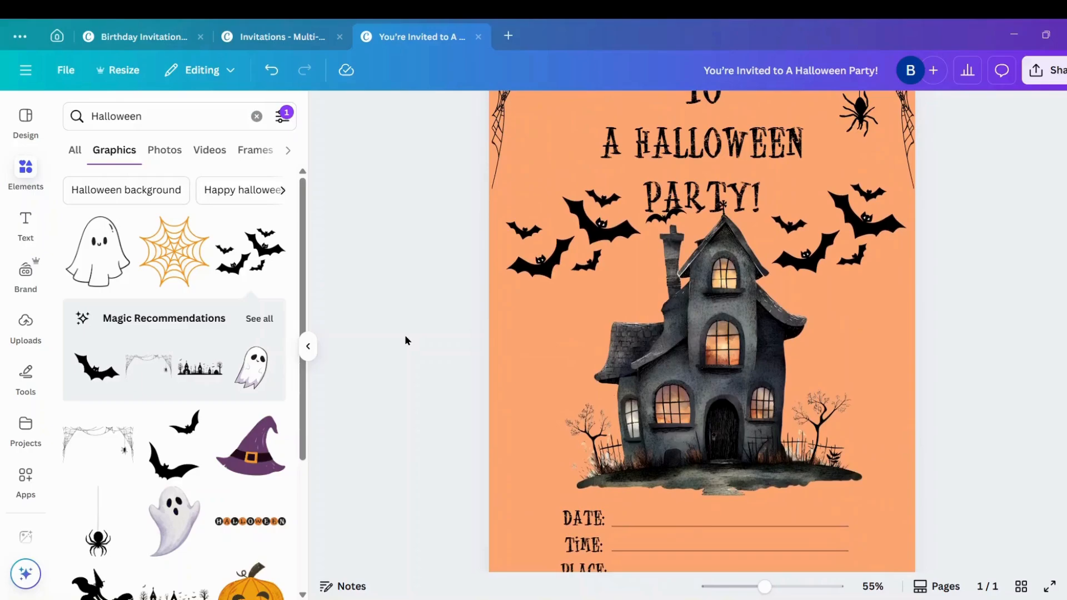
scroll(405, 334, "down", 2)
left_click(745, 588)
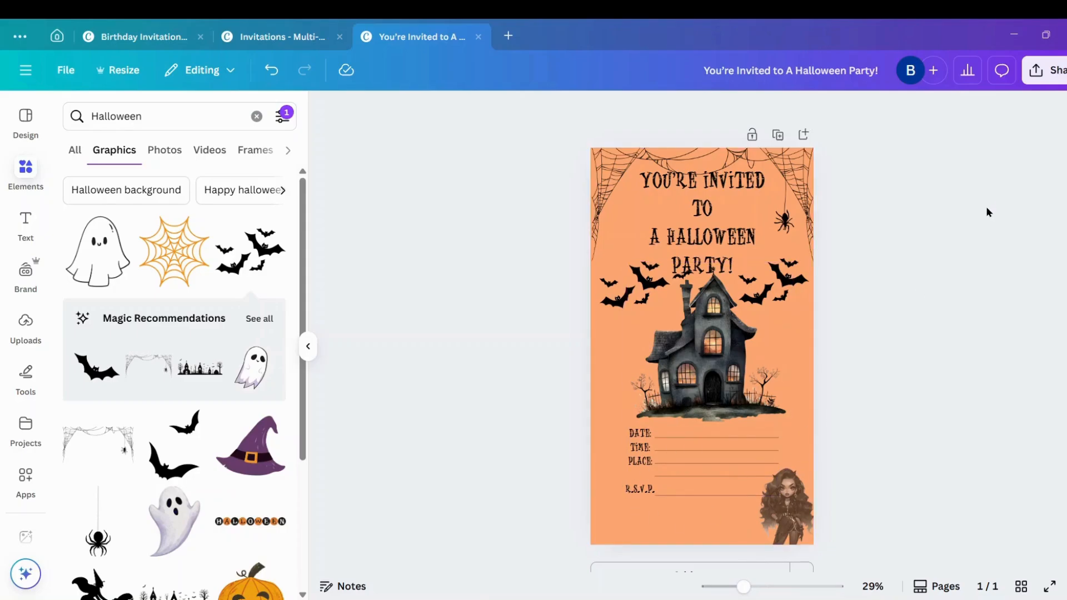
left_click(1058, 76)
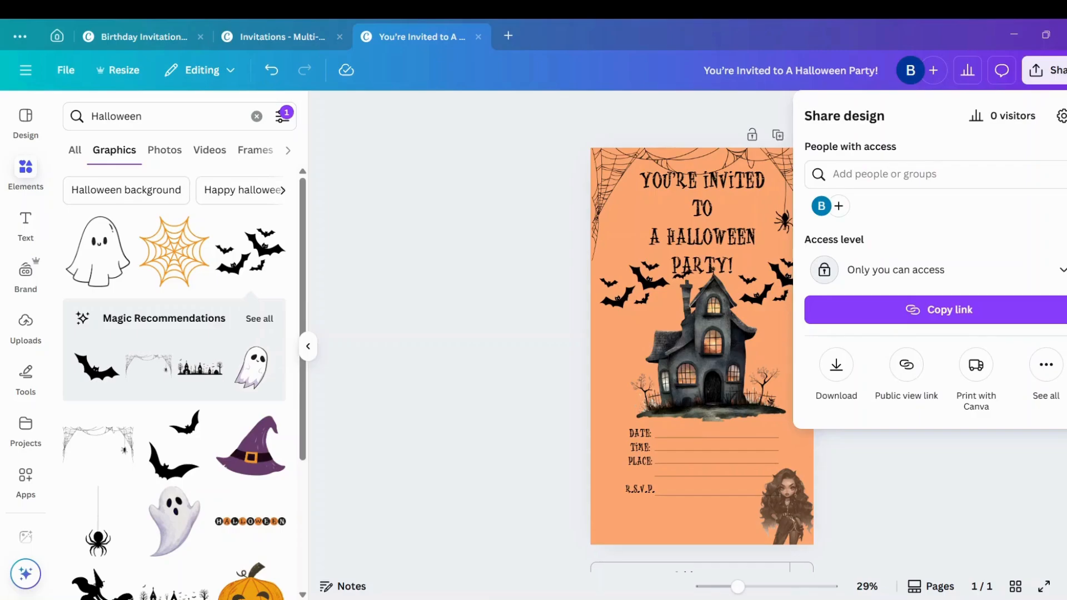
mouse_move(319, 599)
left_click(1047, 367)
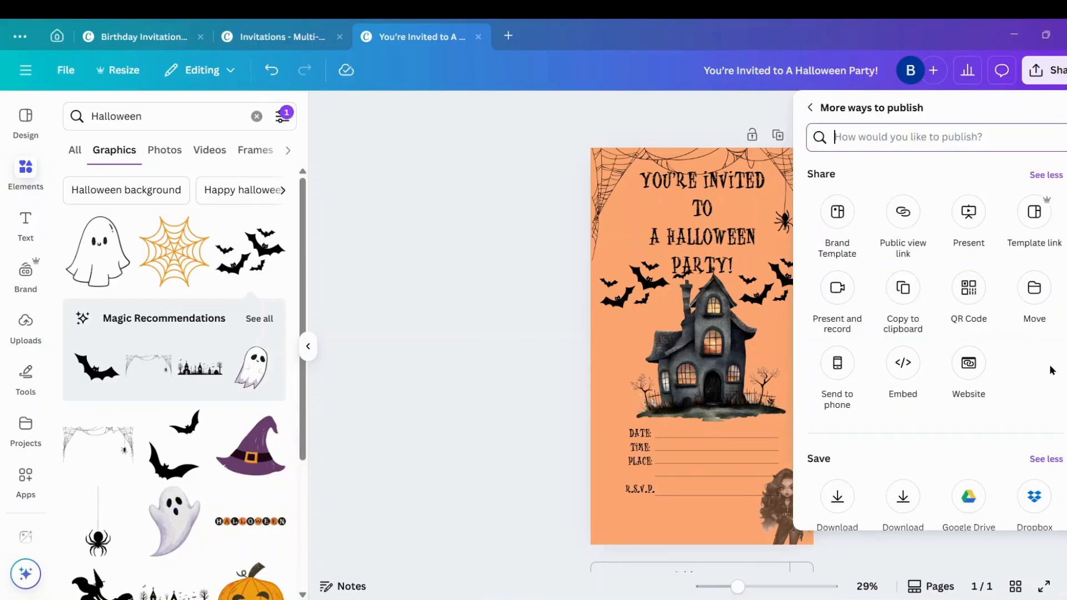
left_click(508, 172)
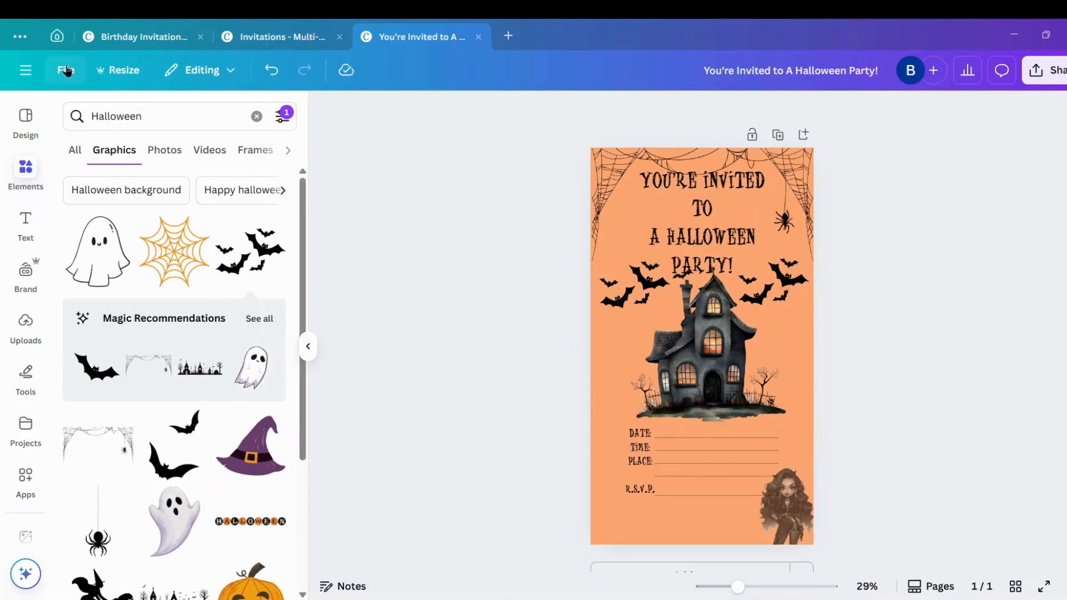
Save the invitation and make a copy of the design
left_click(66, 70)
left_click(104, 310)
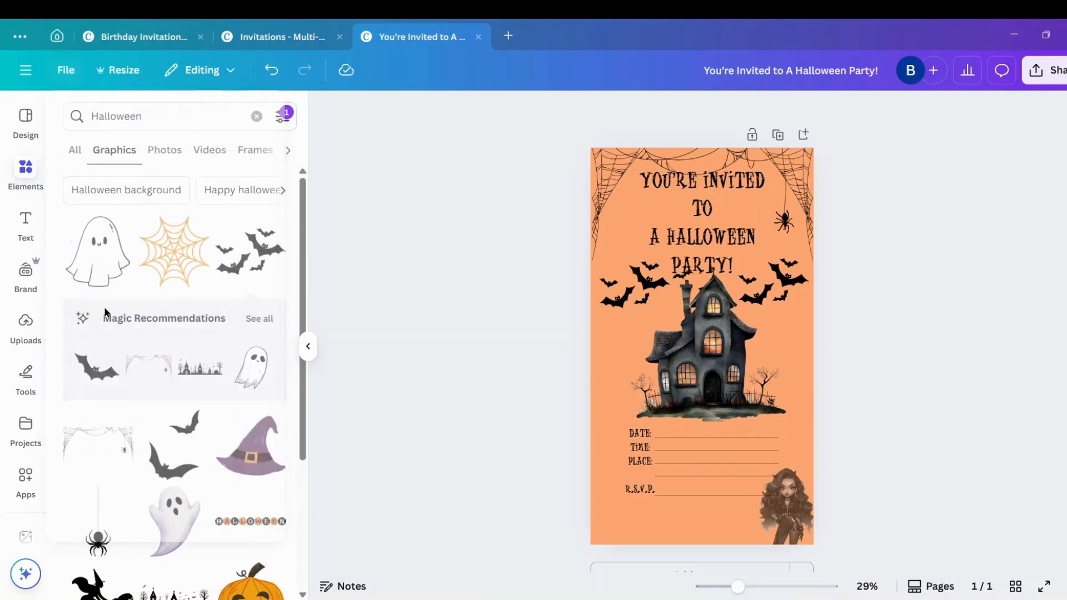
left_click(67, 71)
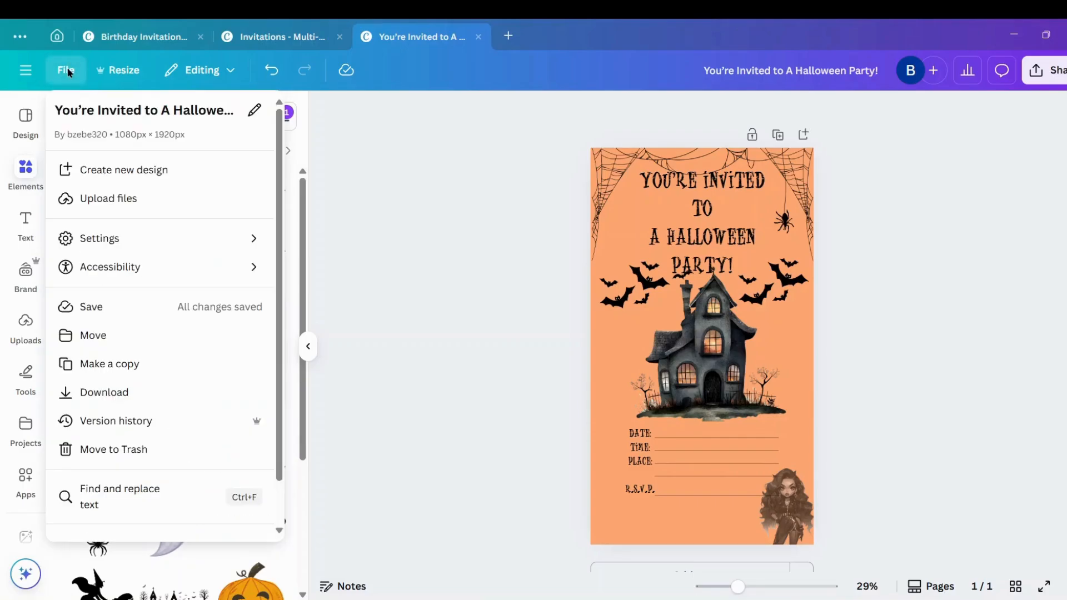
left_click(131, 364)
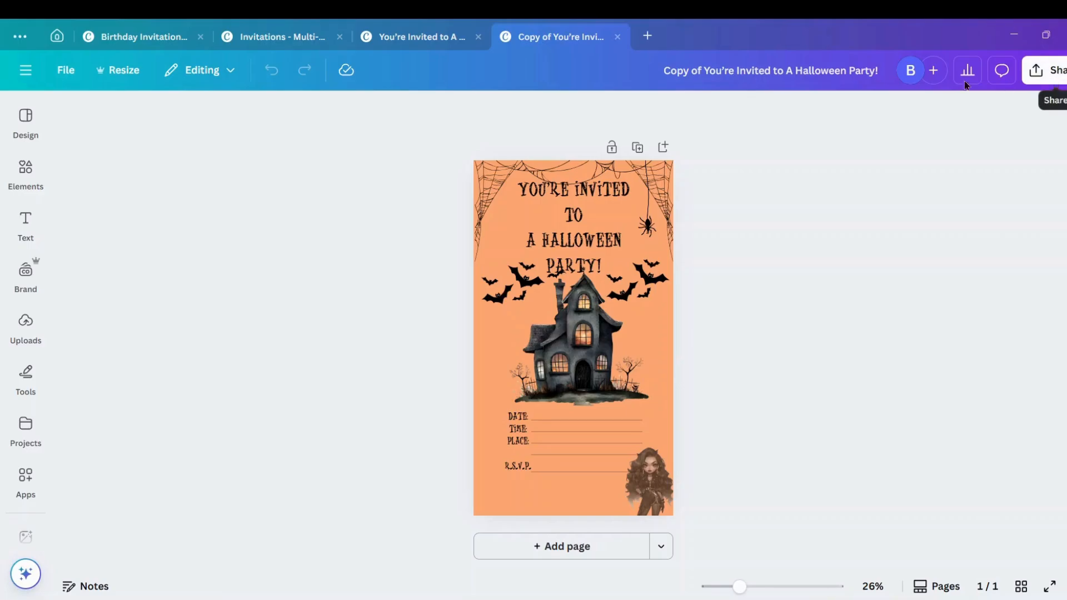
Create a template link for the copied Halloween invitation and copy the link
left_click(1059, 71)
left_click(1048, 369)
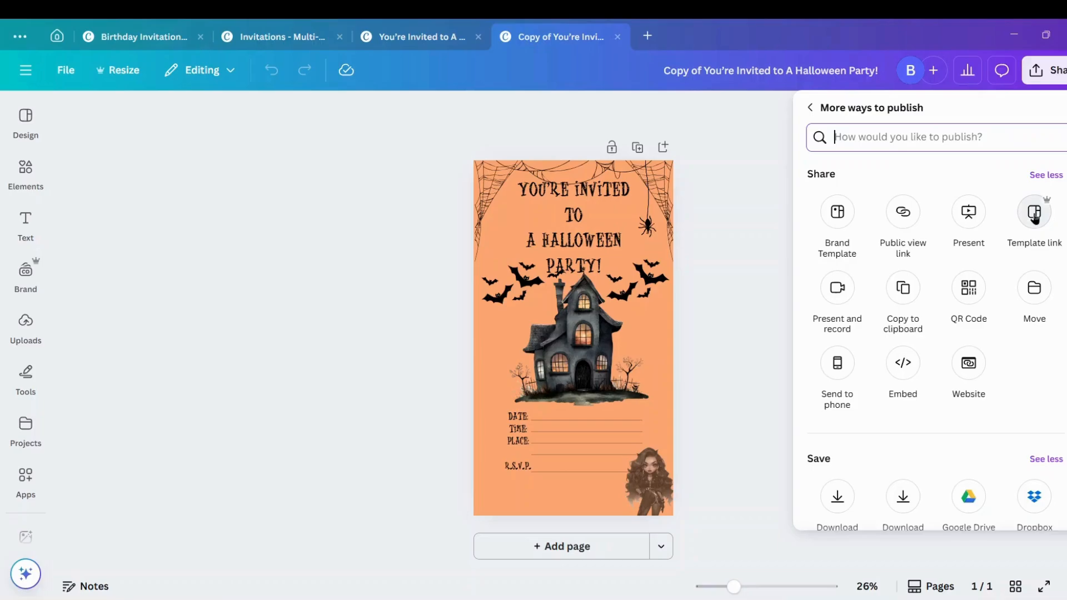
left_click(1035, 216)
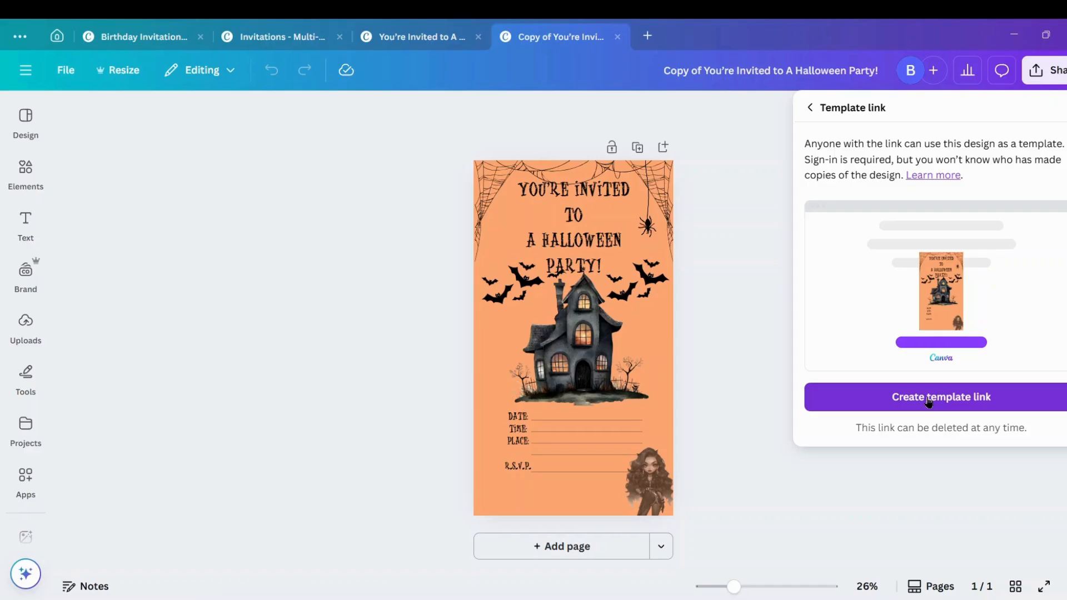
left_click(928, 397)
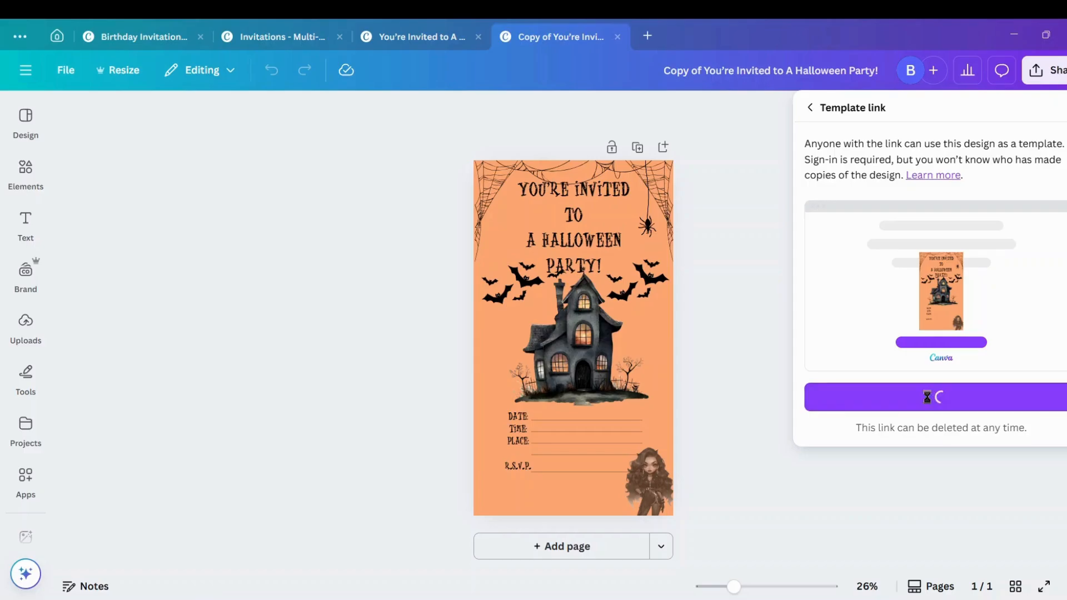
left_click(762, 276)
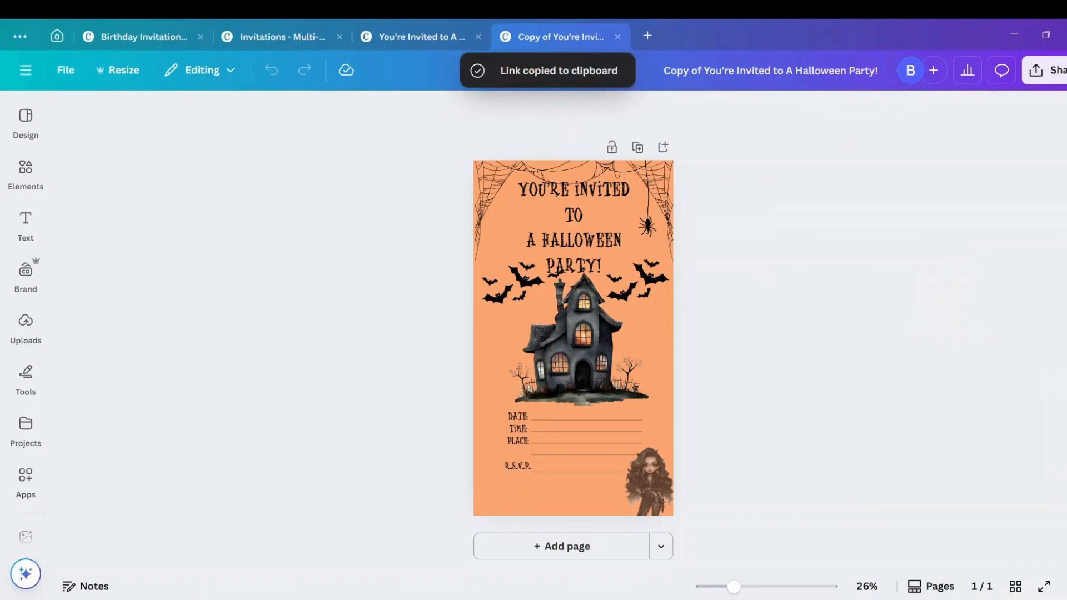
Download the copied invitation as a 1,080 × 1,920 px PNG and save it in Downloads as "Copy of You're Invited to A Halloween Party!"
left_click(1061, 80)
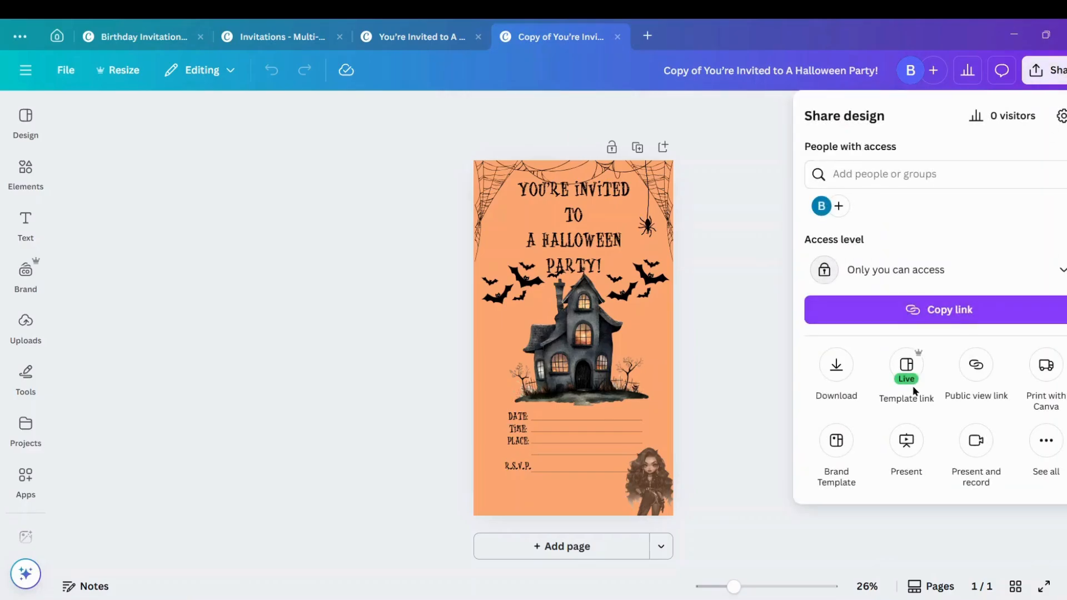
left_click(836, 367)
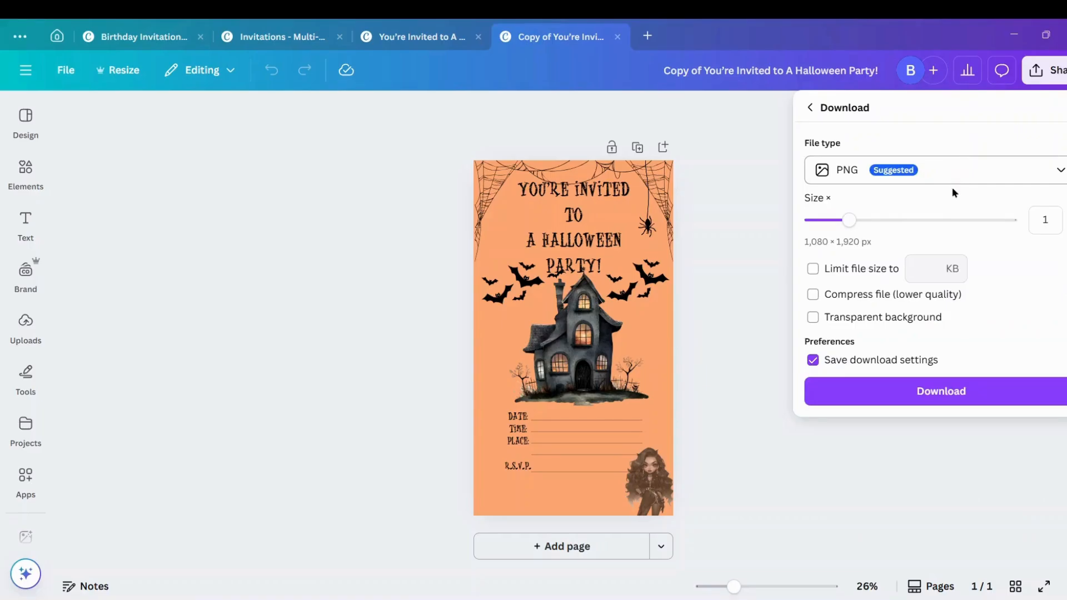
left_click(914, 391)
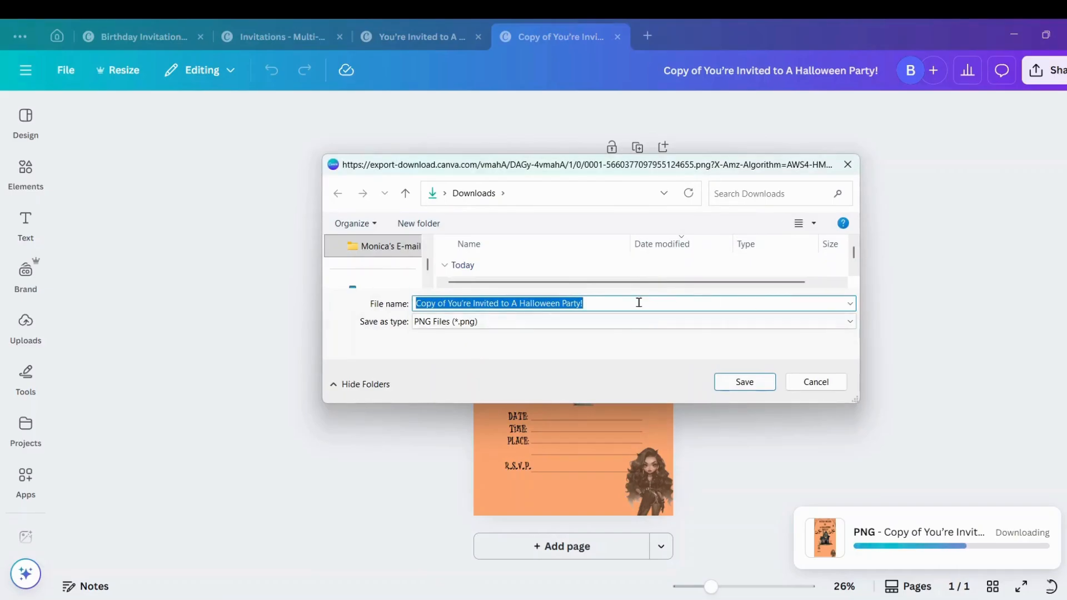
left_click(736, 378)
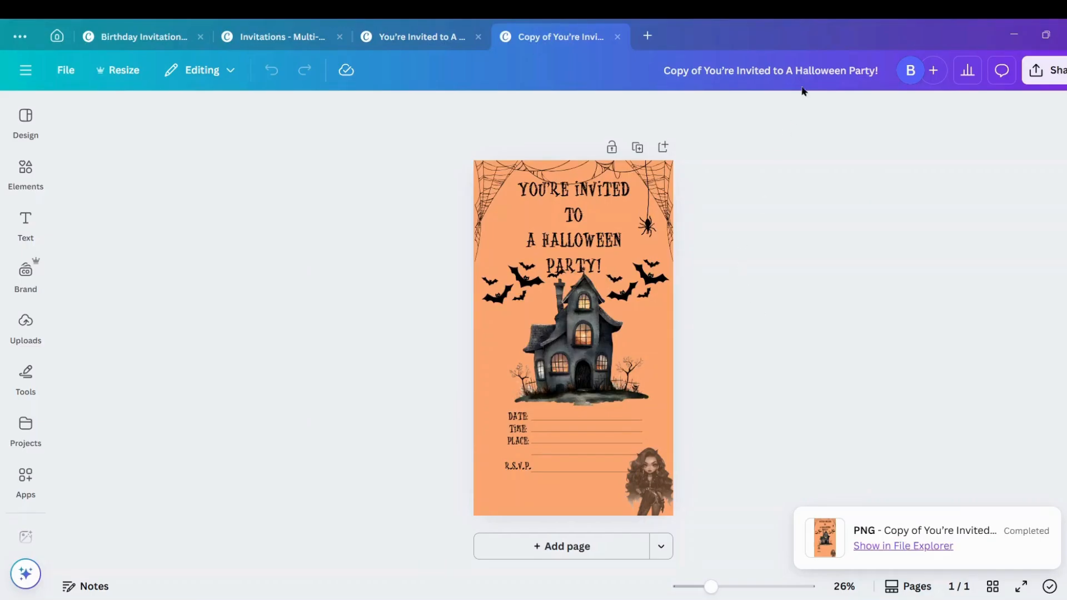
Create a new custom-size design of 1000 × 1000 px
left_click(648, 36)
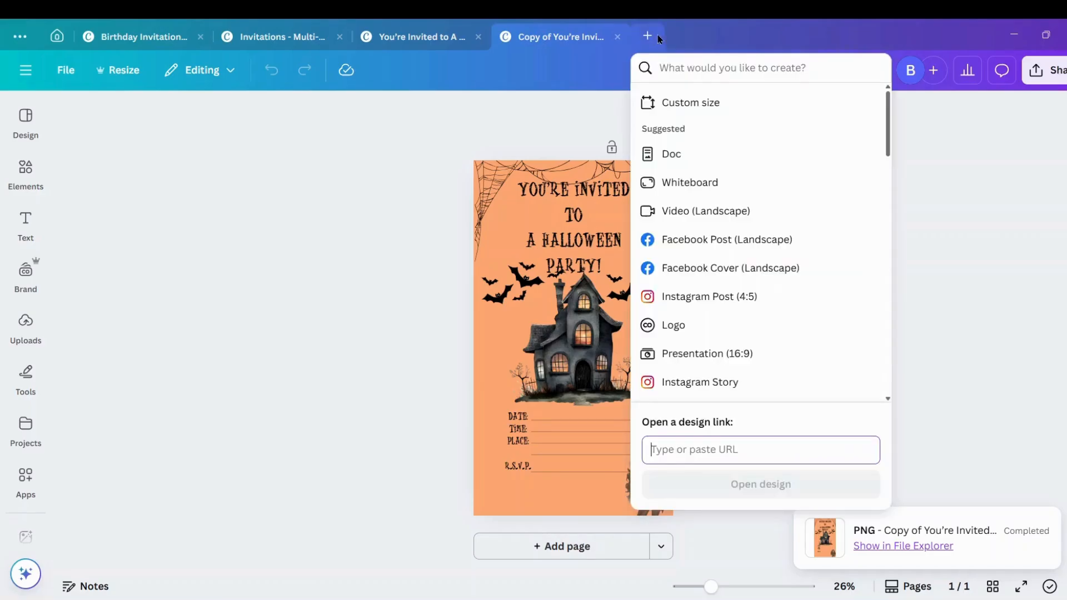
left_click(709, 105)
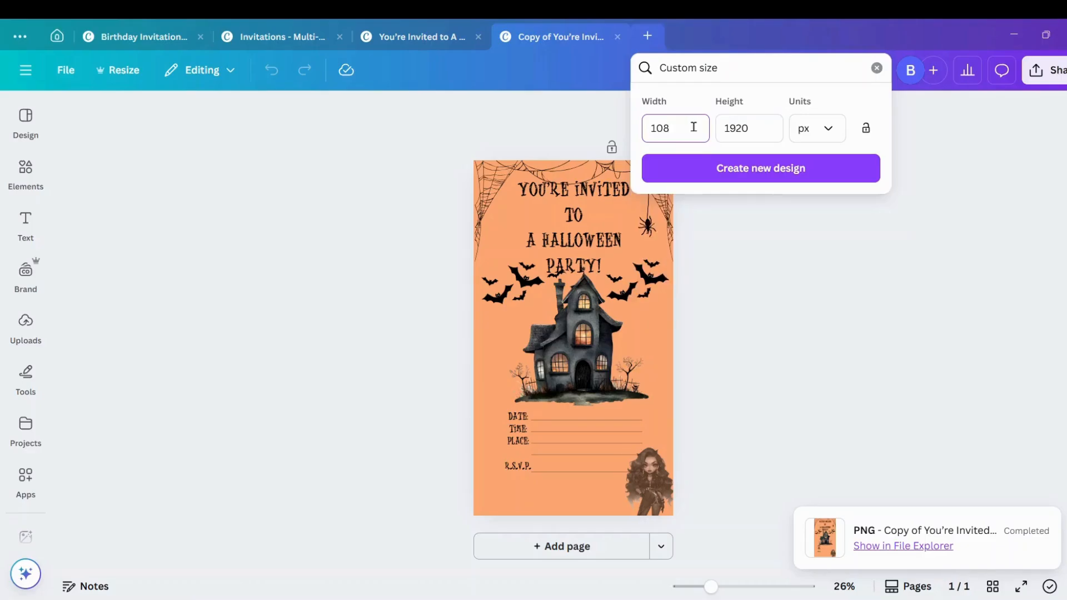
type("00")
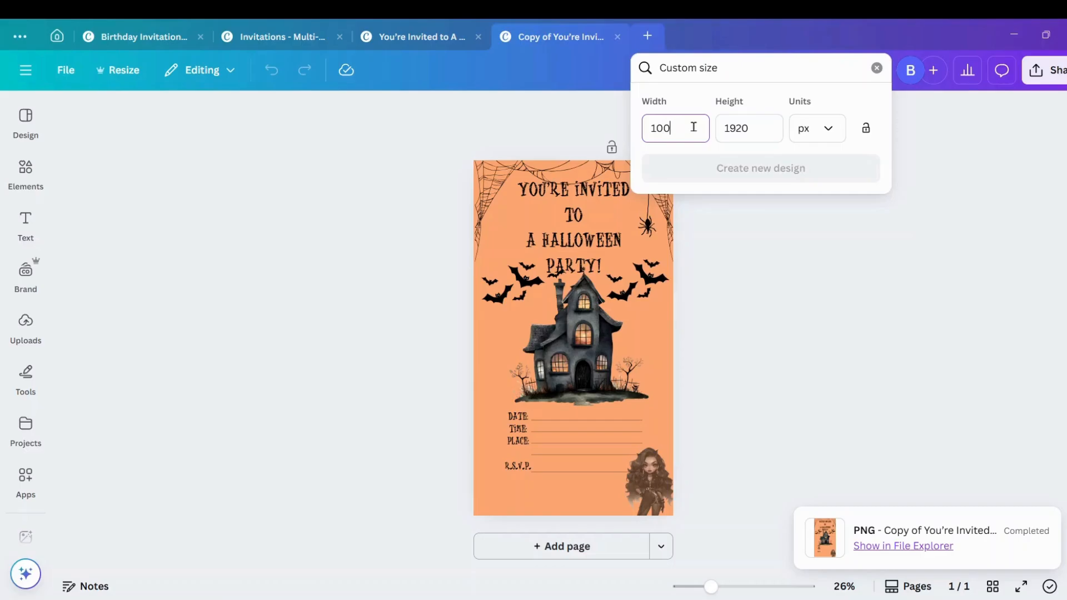
left_click(761, 132)
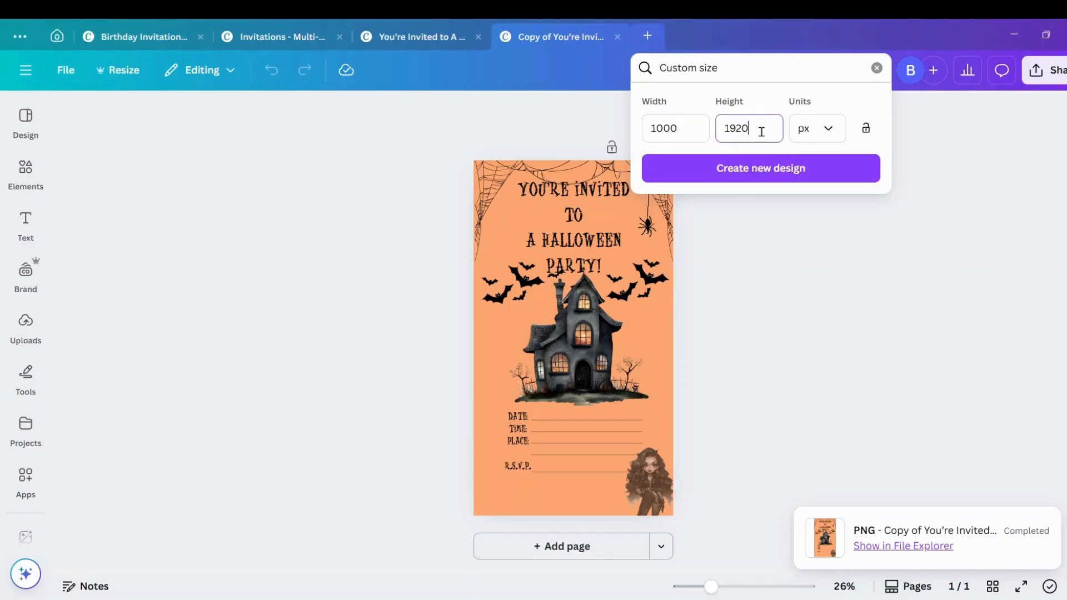
type("1000")
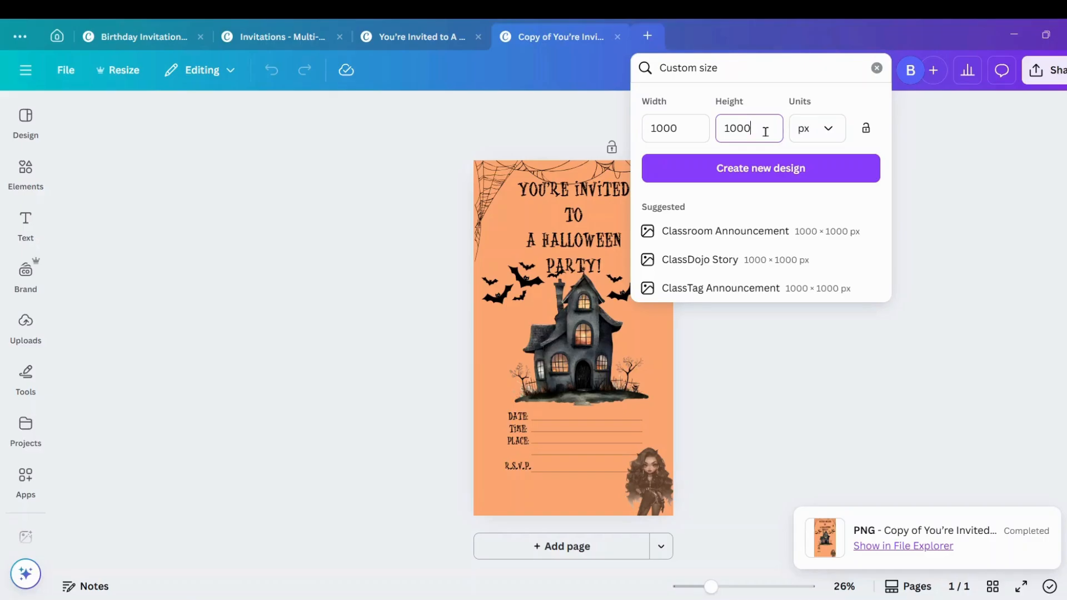
left_click(776, 169)
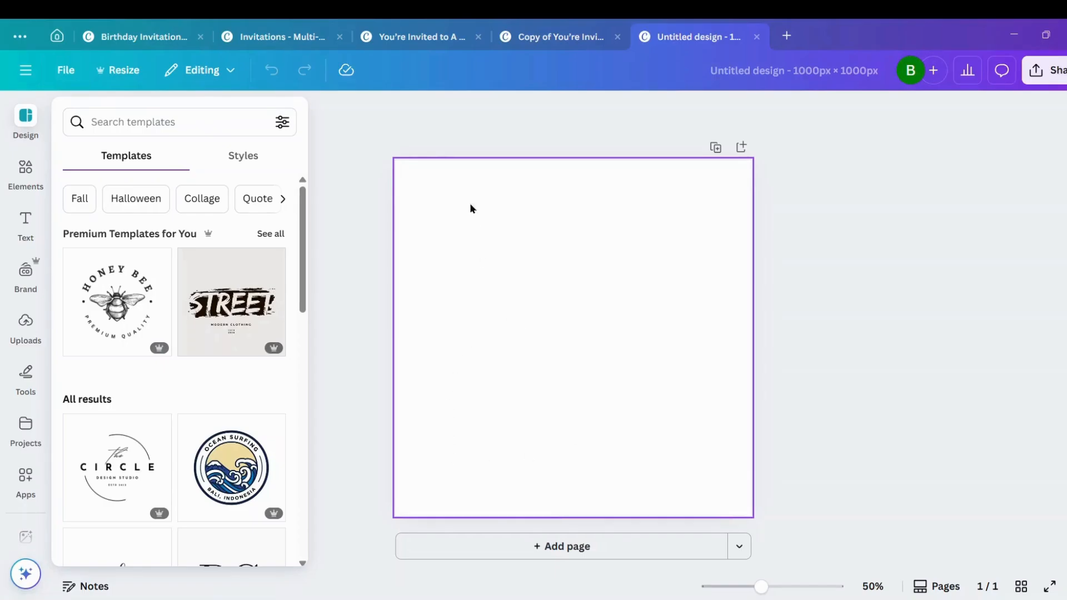
Group all the elements of the copied Halloween invitation and copy the group
left_click(554, 40)
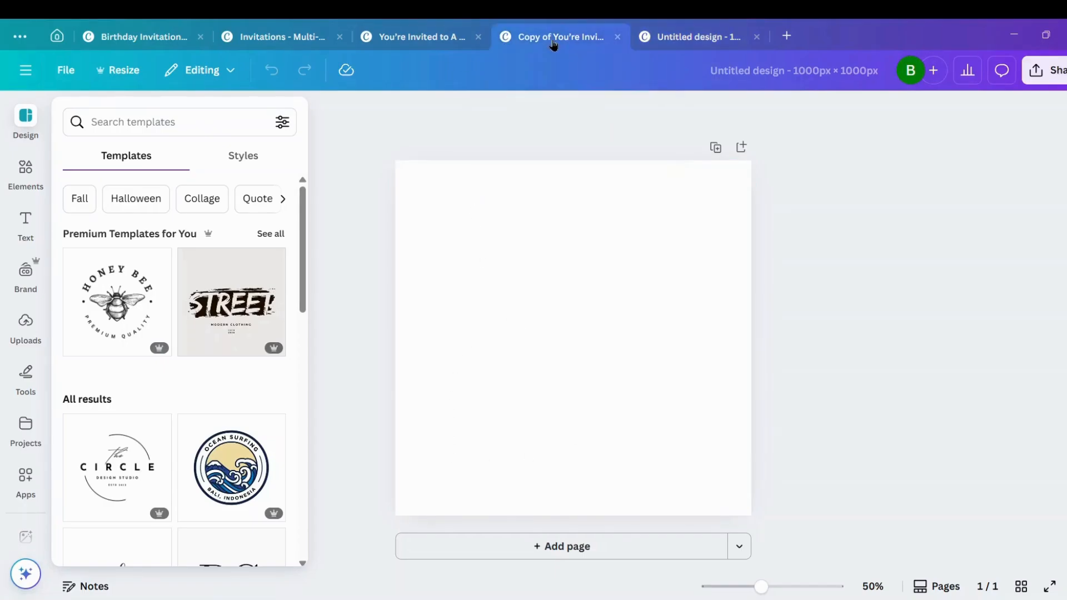
left_click_drag(468, 194, 742, 529)
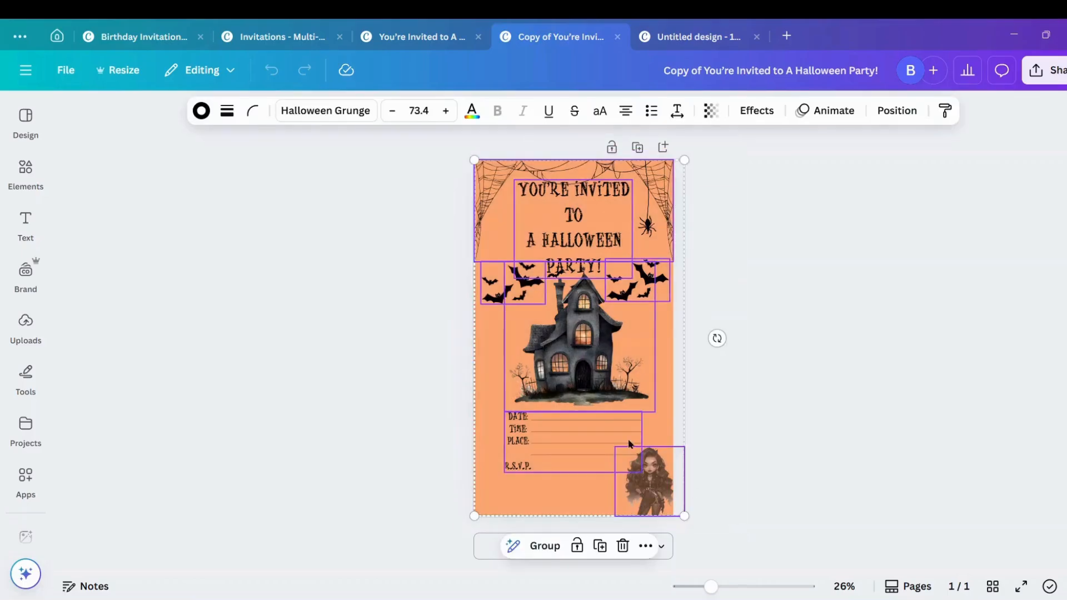
right_click(583, 382)
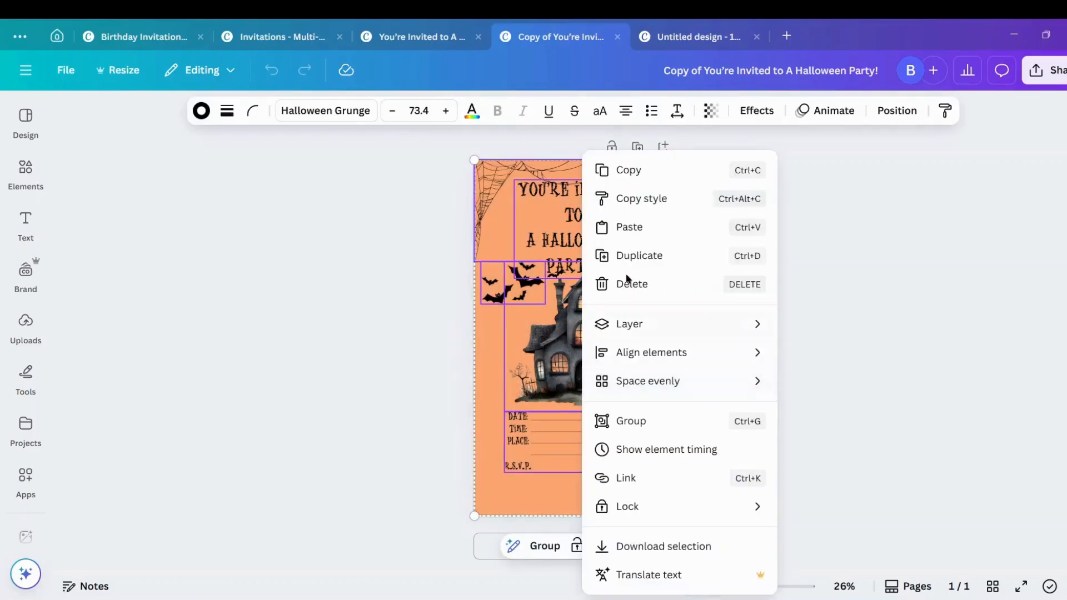
left_click(652, 172)
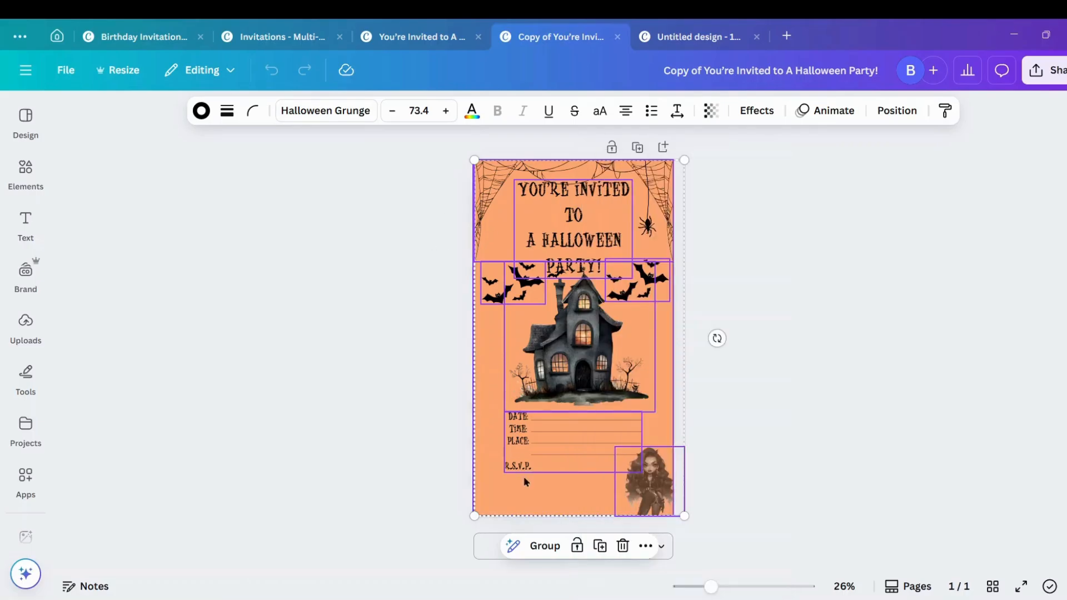
left_click(543, 549)
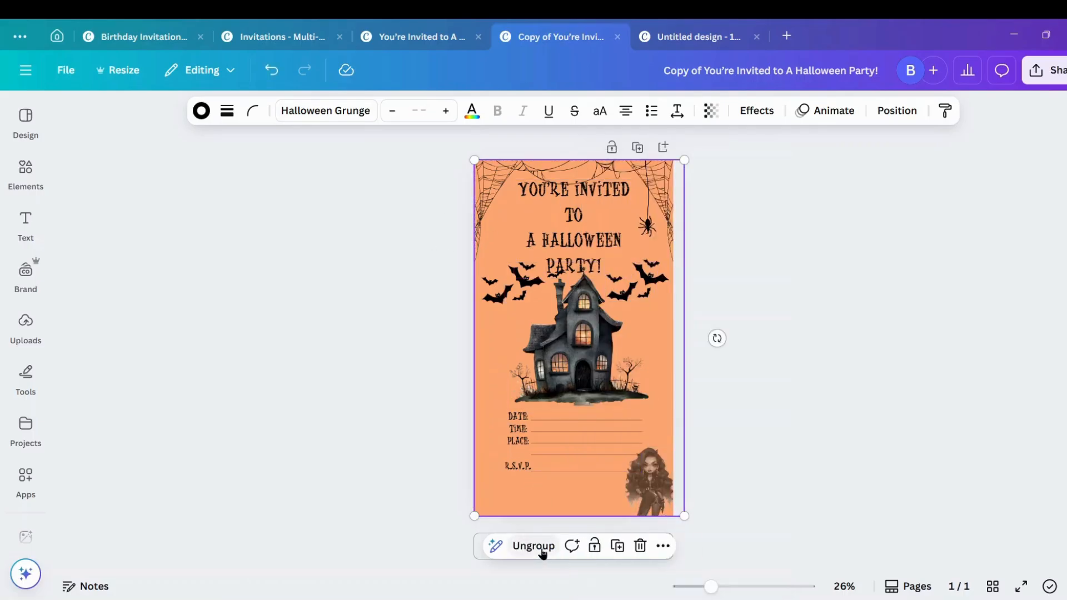
right_click(526, 239)
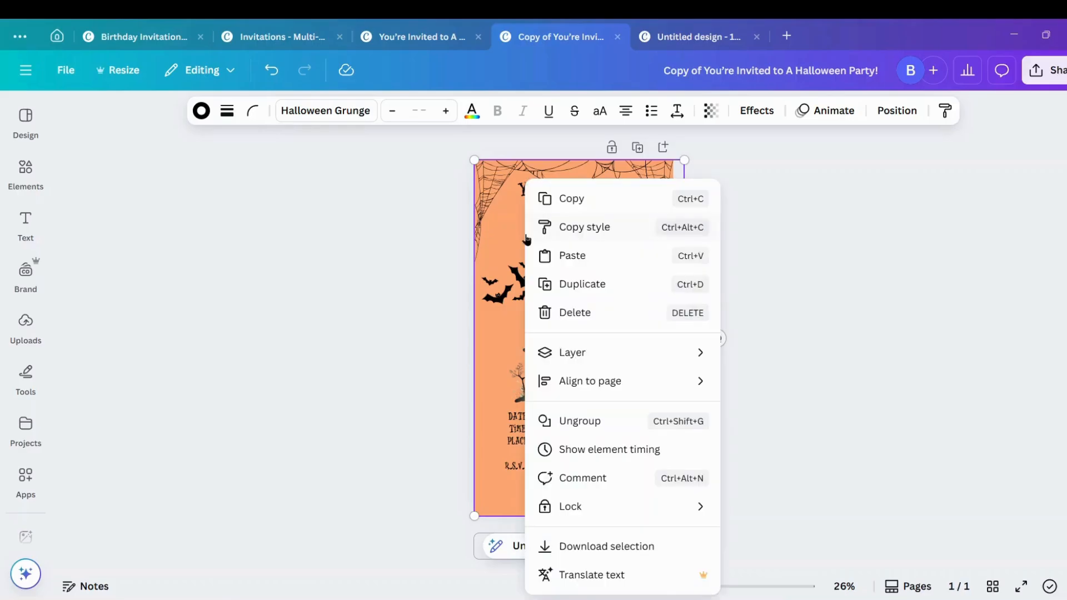
left_click(570, 201)
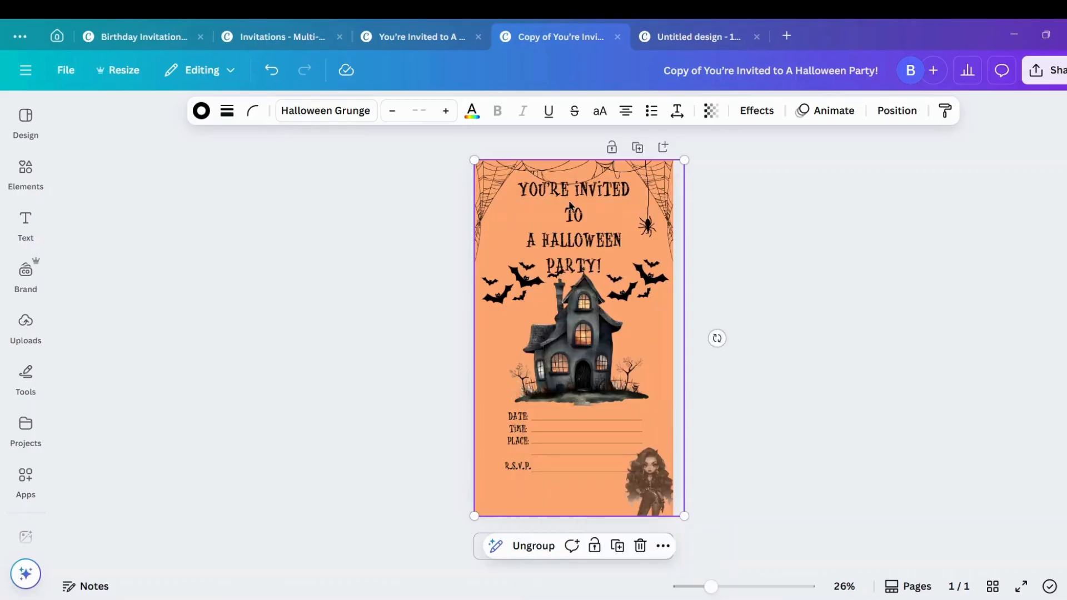
Set the page background of the blank 1000 × 1000 px design to light orange #FBB284
left_click(685, 39)
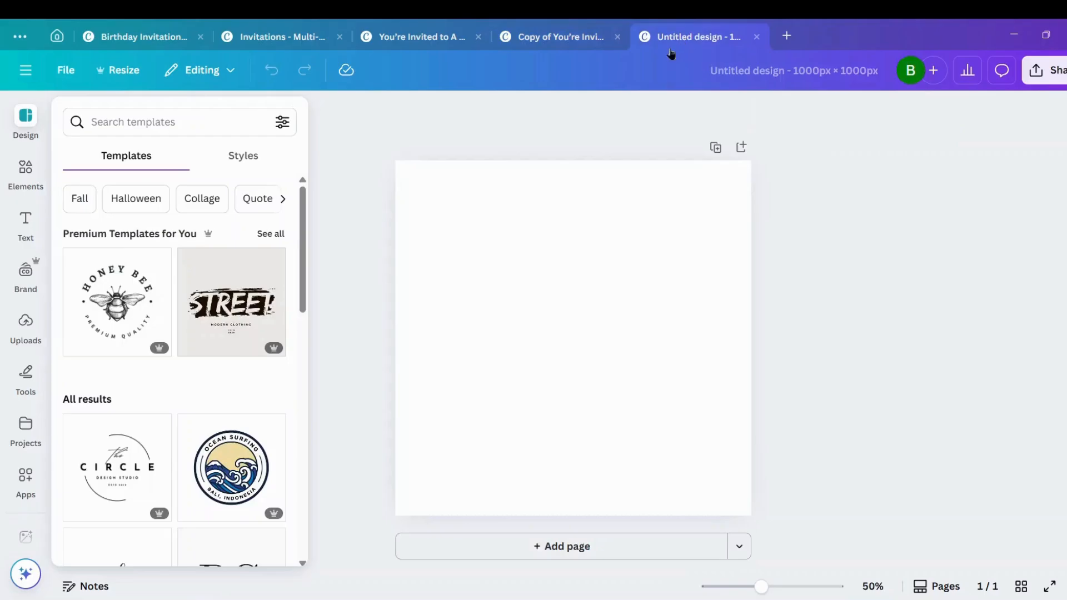
left_click(545, 272)
left_click(529, 111)
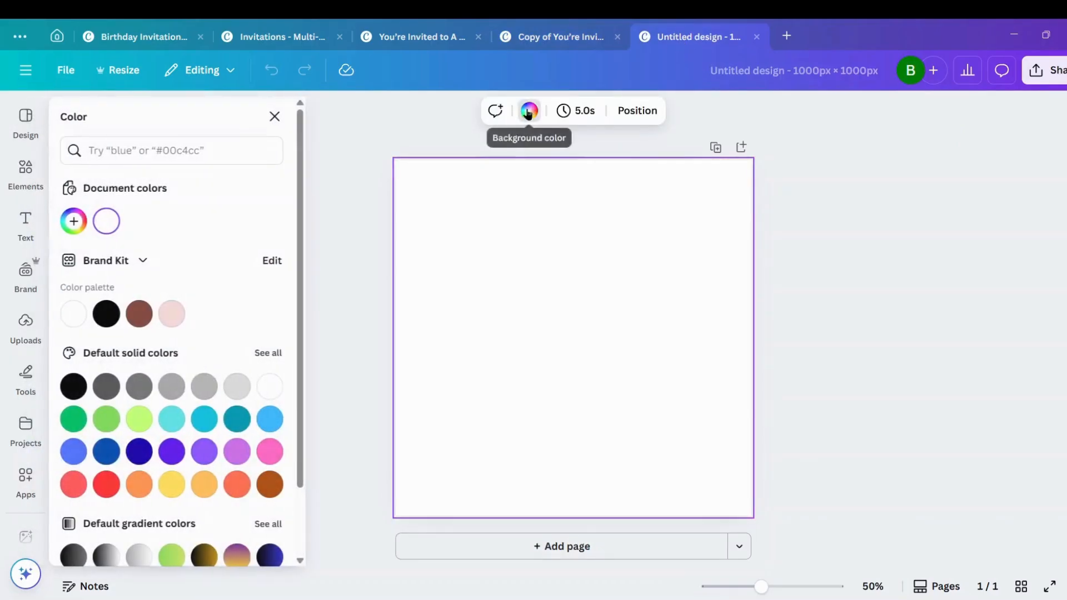
left_click(140, 484)
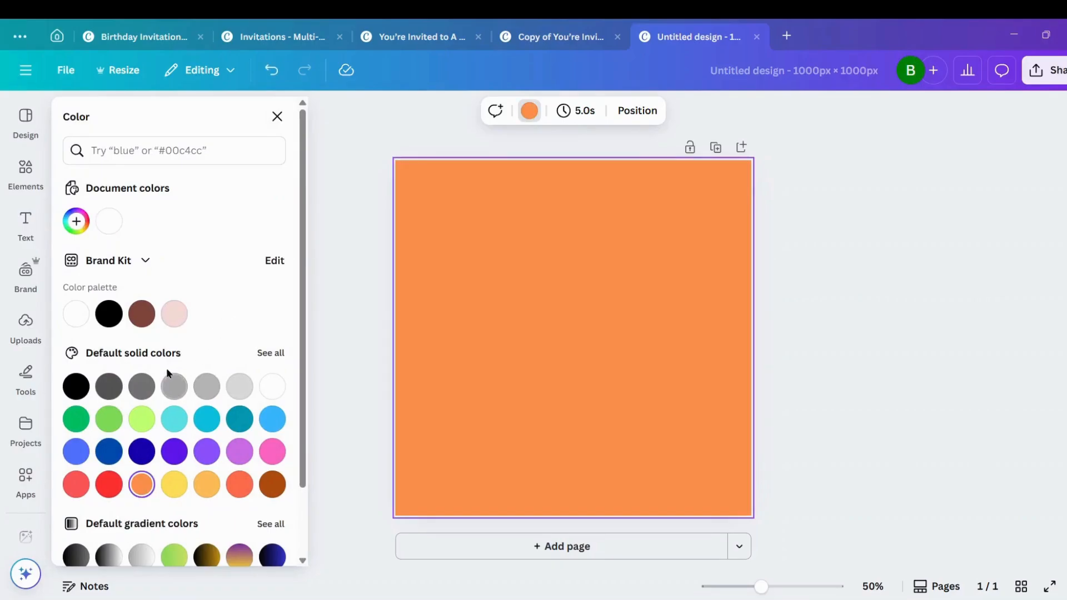
left_click(76, 221)
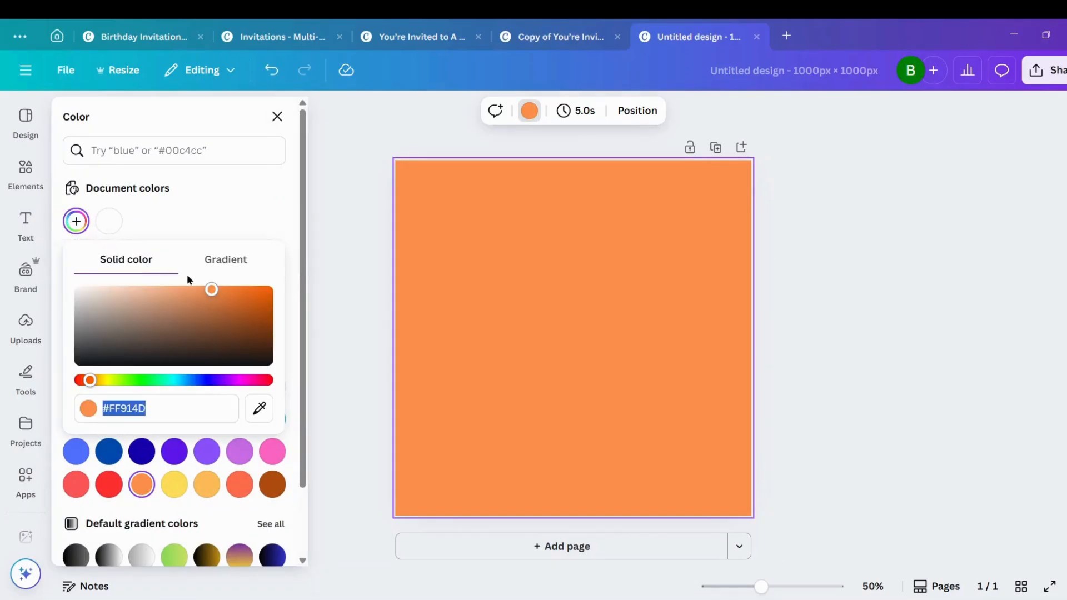
left_click_drag(212, 290, 169, 291)
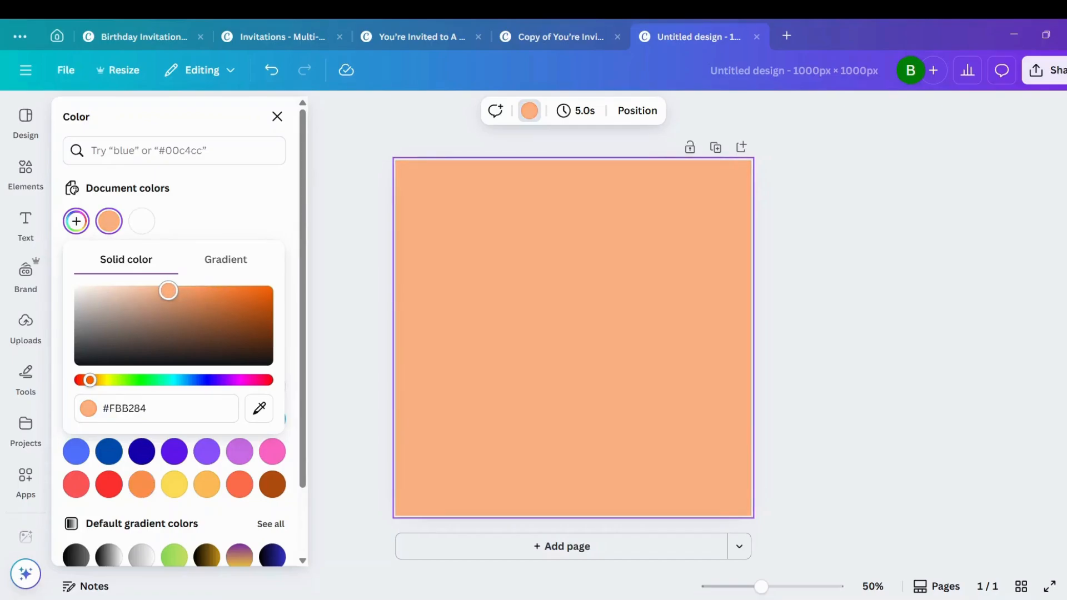
left_click(528, 286)
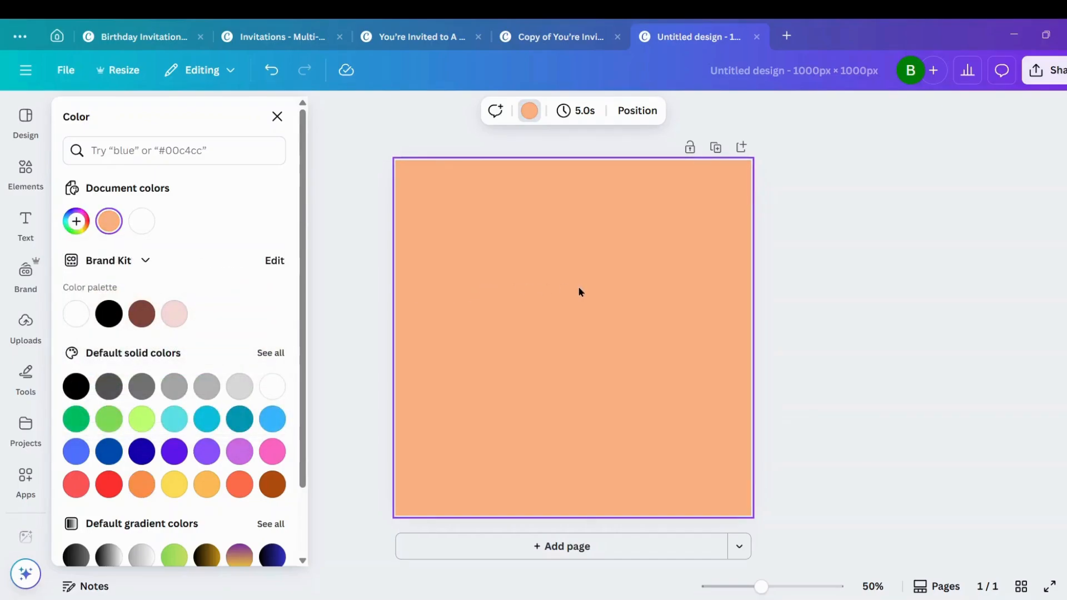
Paste the invitation group into the square design, scale it down and place it in the right half of the page
right_click(578, 287)
left_click(632, 336)
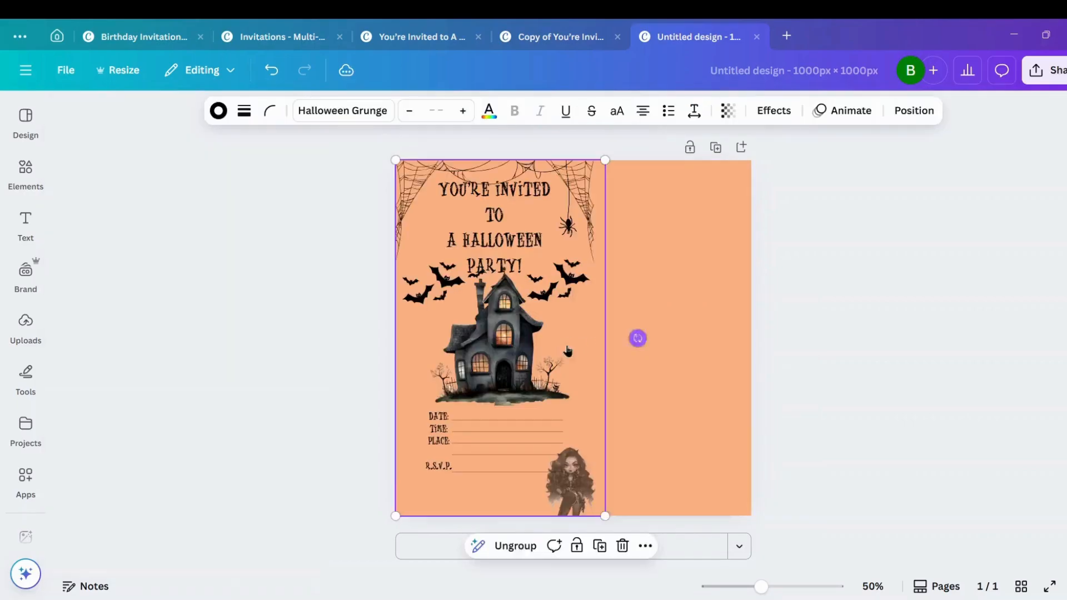
right_click(568, 340)
left_click(692, 209)
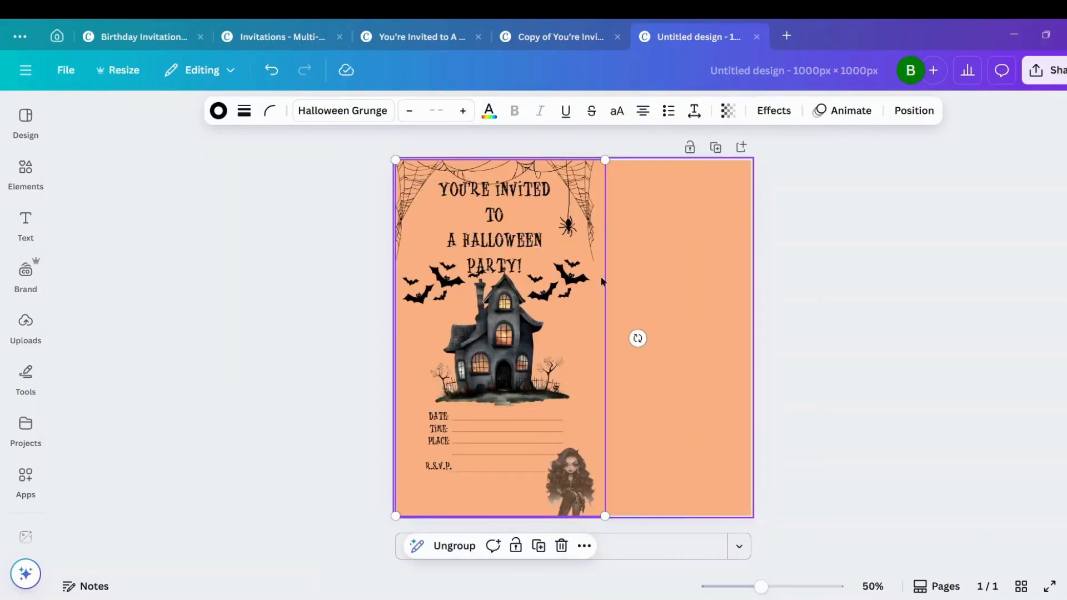
left_click_drag(436, 354, 522, 359)
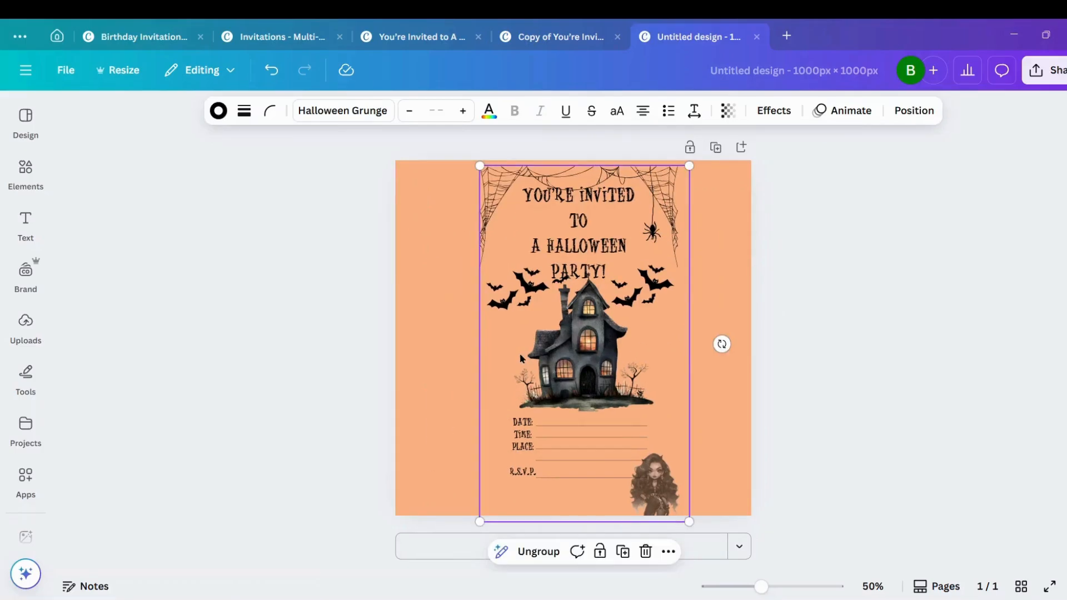
left_click_drag(688, 521, 639, 437)
left_click(660, 467)
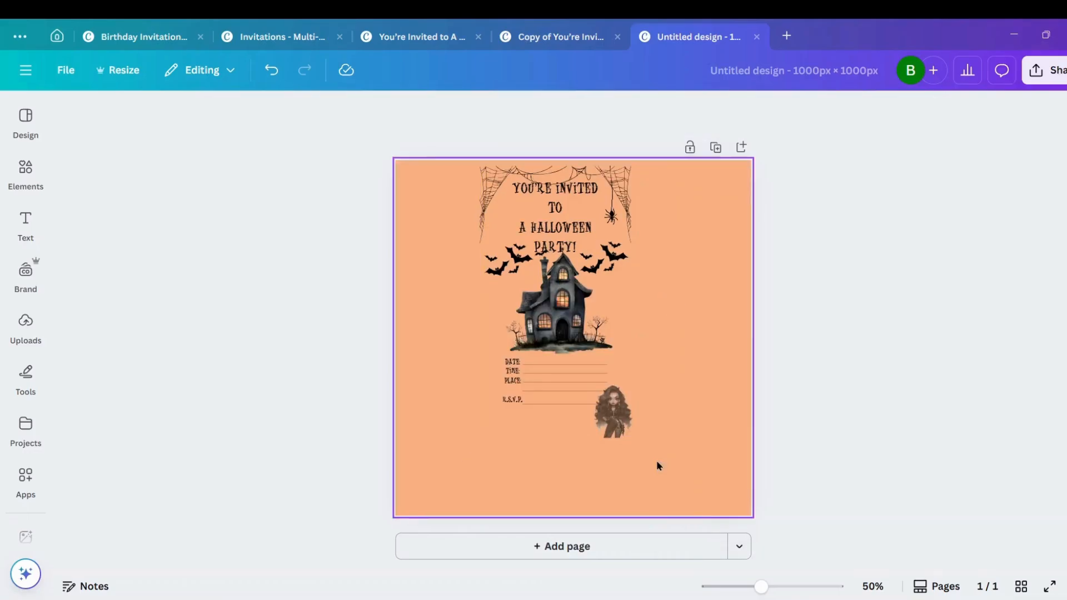
left_click_drag(587, 283, 680, 296)
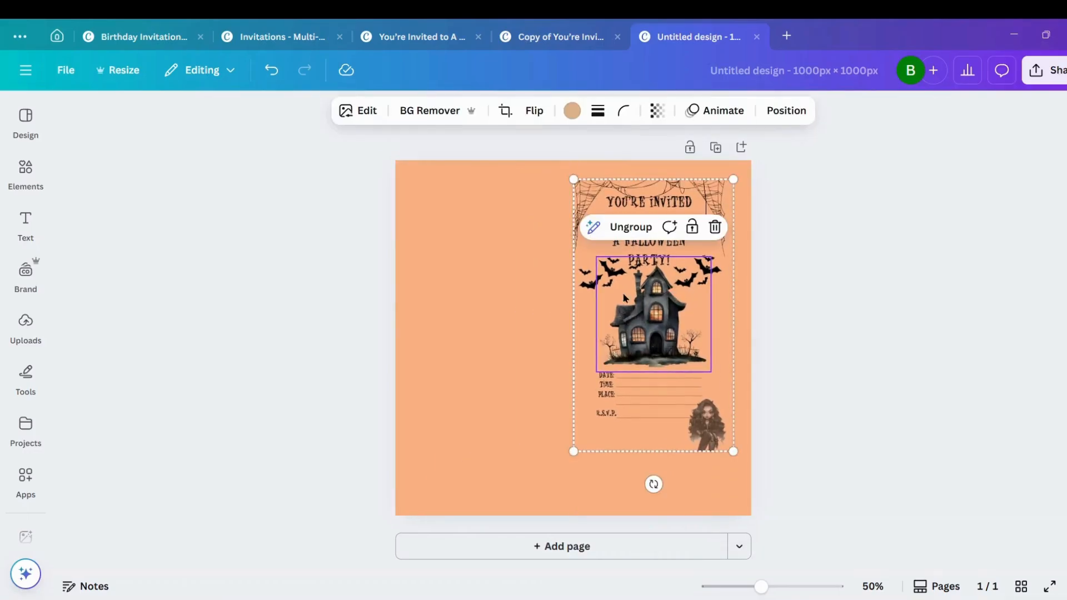
Add the uploaded mockup photo with the skulls, candles and blank card to the page
left_click(35, 192)
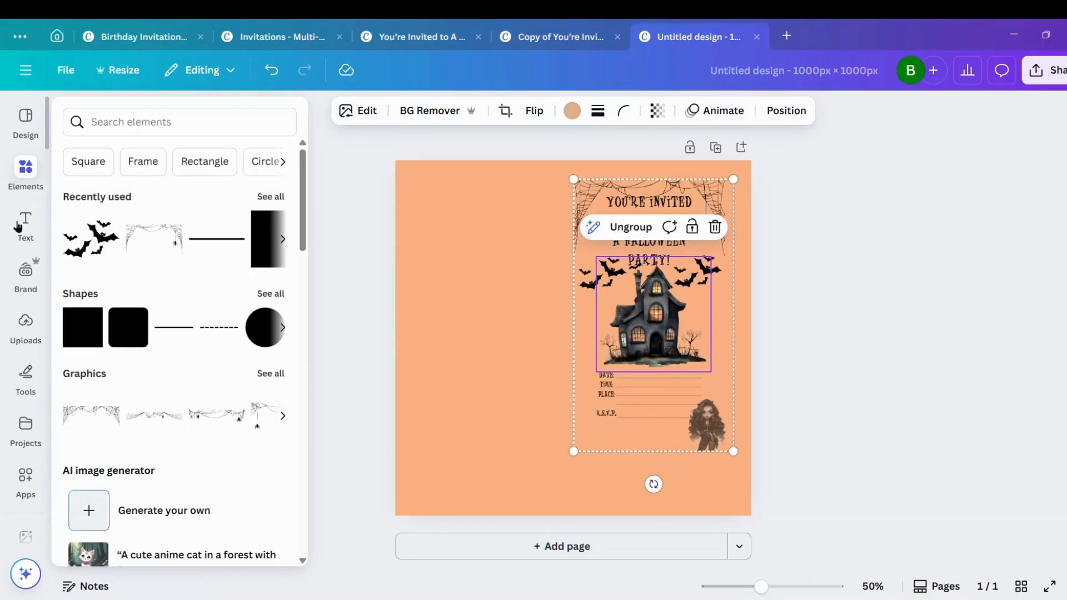
left_click(26, 272)
left_click(26, 322)
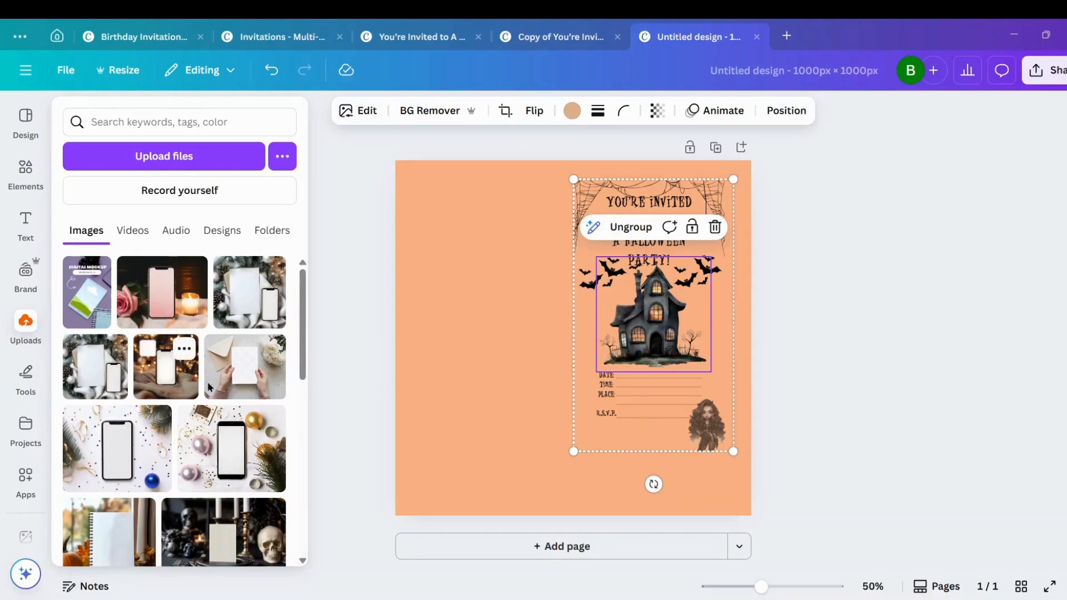
scroll(184, 353, "down", 4)
left_click(216, 349)
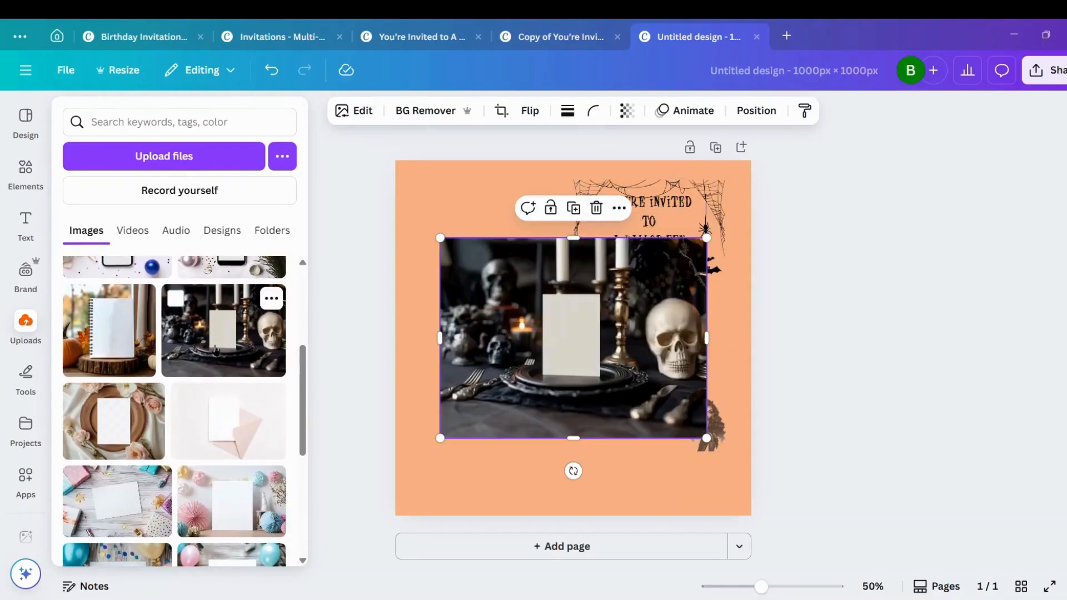
Move the photo to the page's left edge and shrink the invitation group to about the blank card's size over it
mouse_move(622, 338)
left_mouse_down()
mouse_move(578, 307)
mouse_move(639, 314)
mouse_move(628, 332)
mouse_move(605, 335)
left_mouse_up()
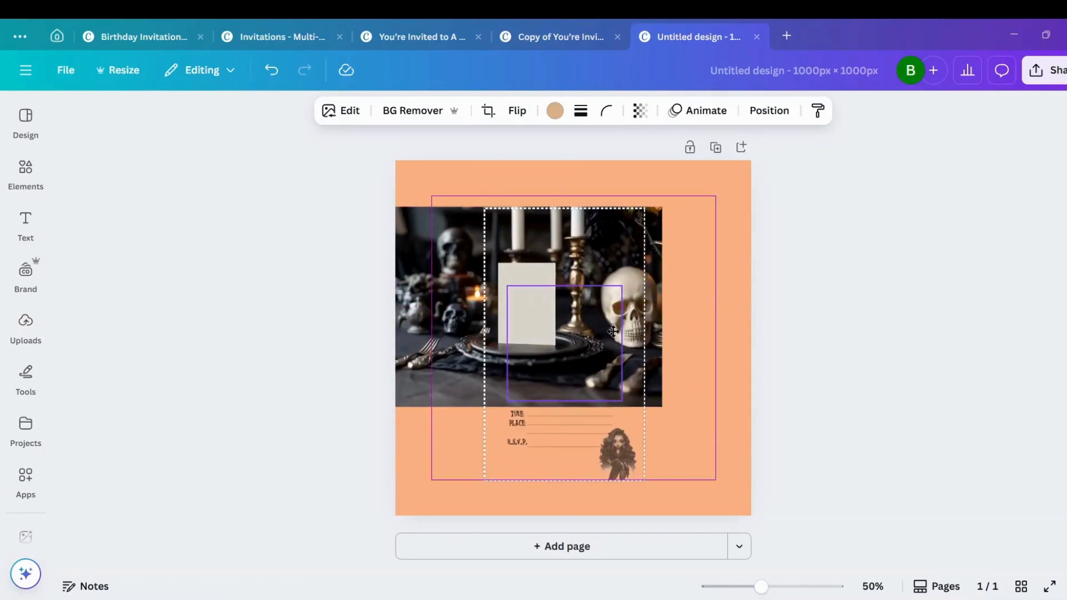
left_click_drag(645, 209, 545, 378)
left_click_drag(510, 422, 519, 299)
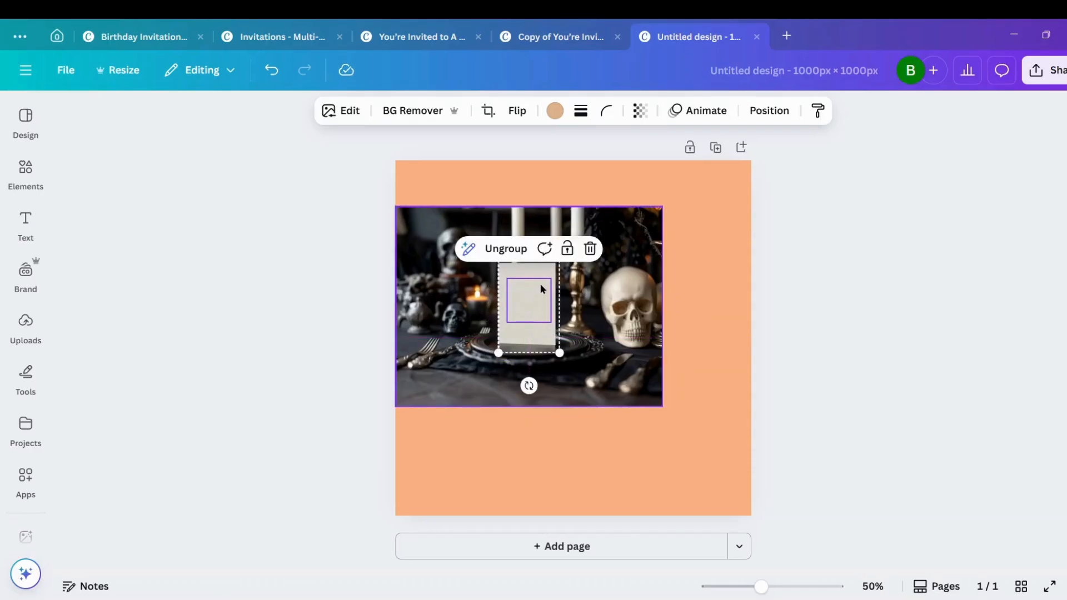
Enlarge the mockup photo to fill the square page and shift it left so the whole skull shows
left_click(644, 386)
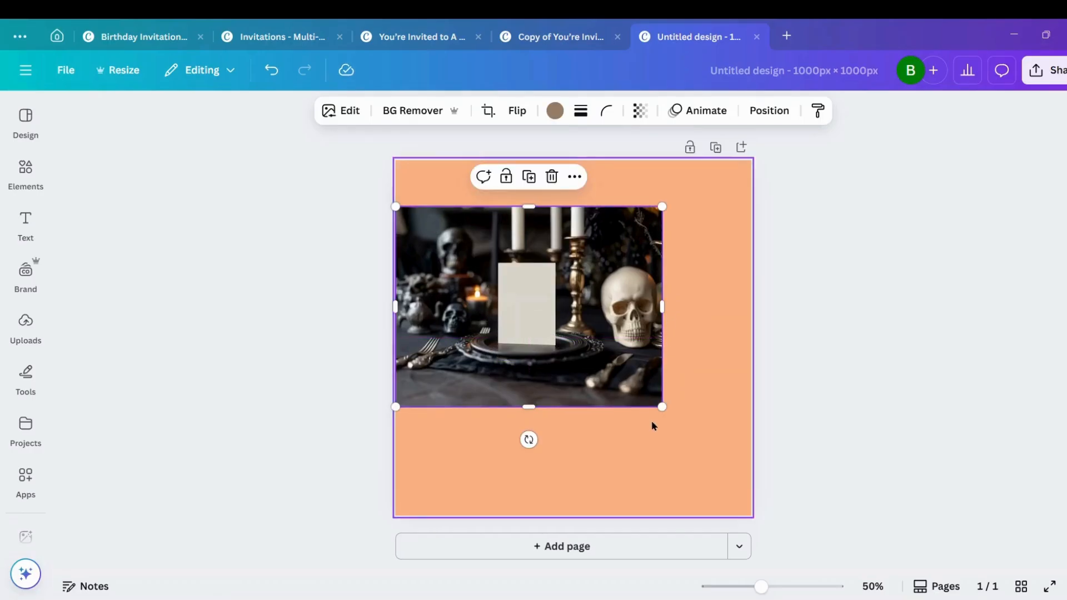
left_click_drag(662, 407, 722, 511)
left_click_drag(568, 206, 567, 160)
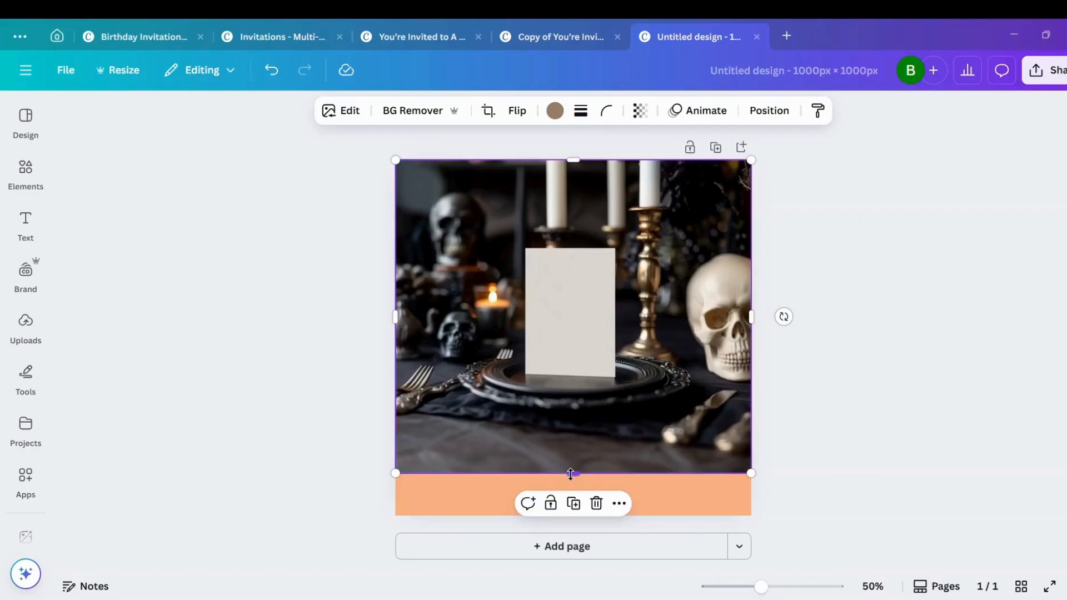
left_click_drag(570, 474, 566, 515)
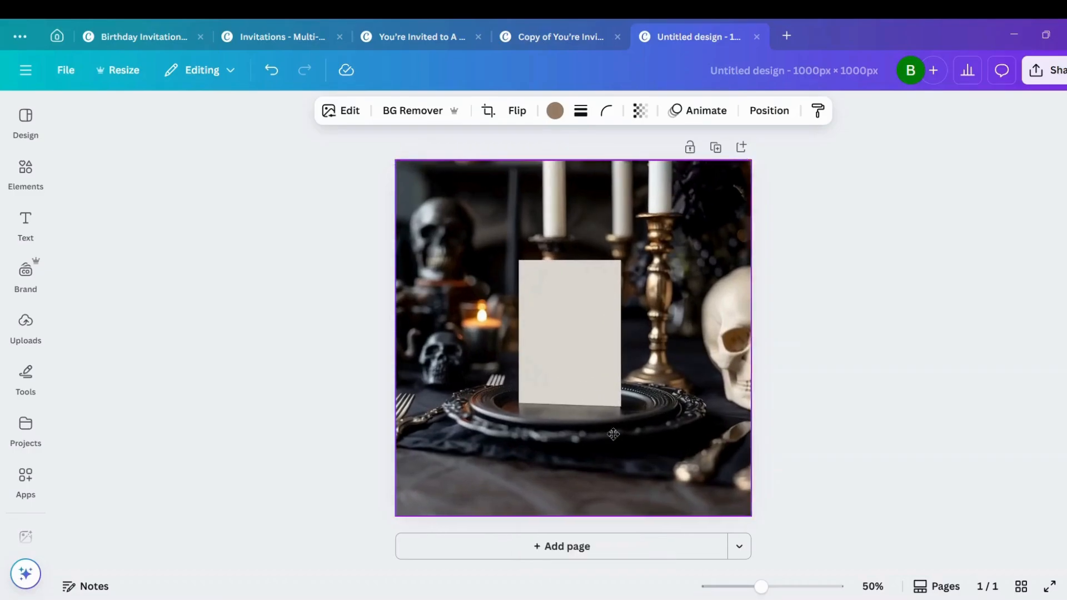
left_click_drag(613, 434, 582, 445)
left_click_drag(716, 342, 751, 342)
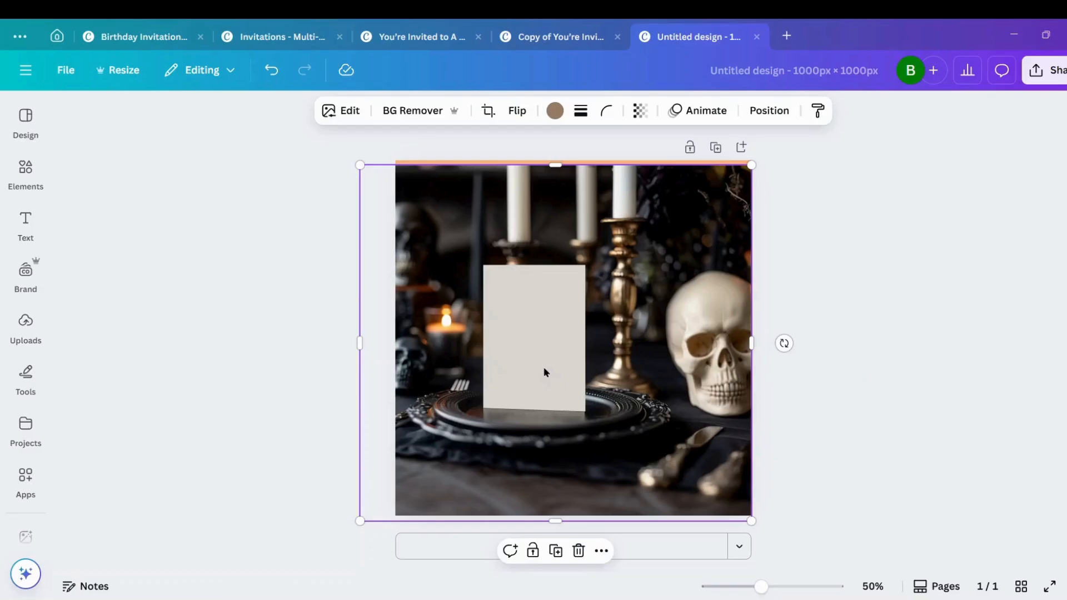
Slide the photo down to uncover the small invitation group, copy the group and delete the original
left_click_drag(548, 359, 546, 503)
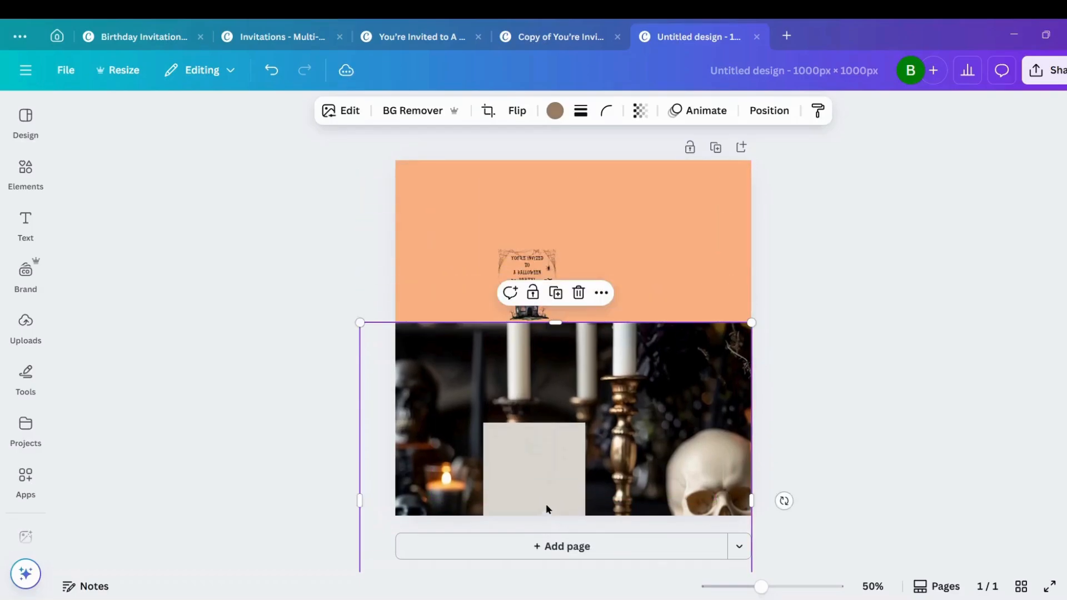
left_click(539, 273)
right_click(539, 272)
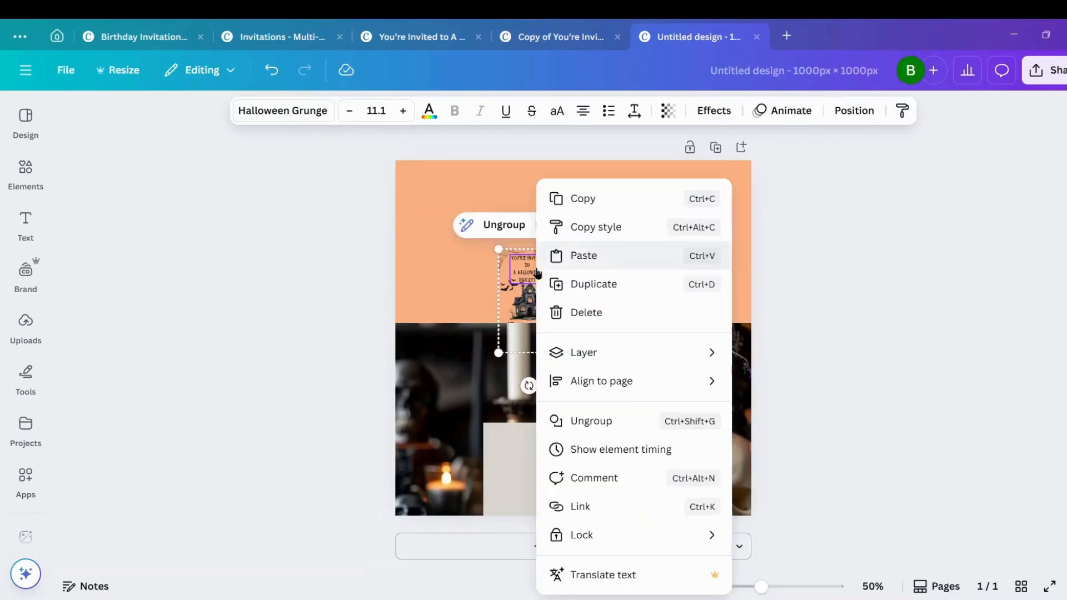
left_click(590, 198)
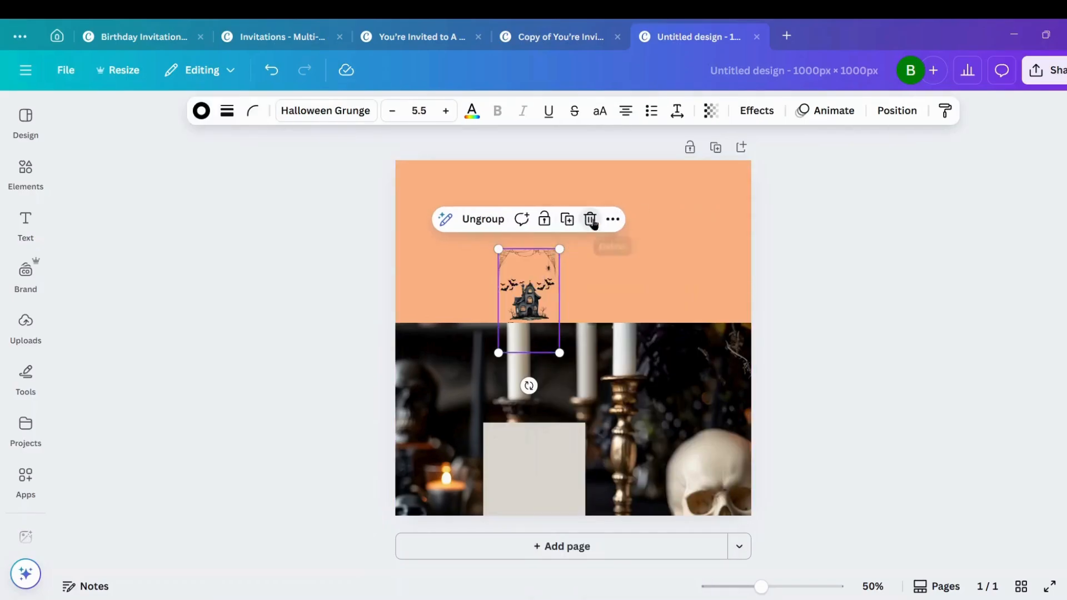
left_click(588, 225)
Move the mockup photo back over the full page and paste the invitation group on top of it
left_click_drag(589, 388, 597, 210)
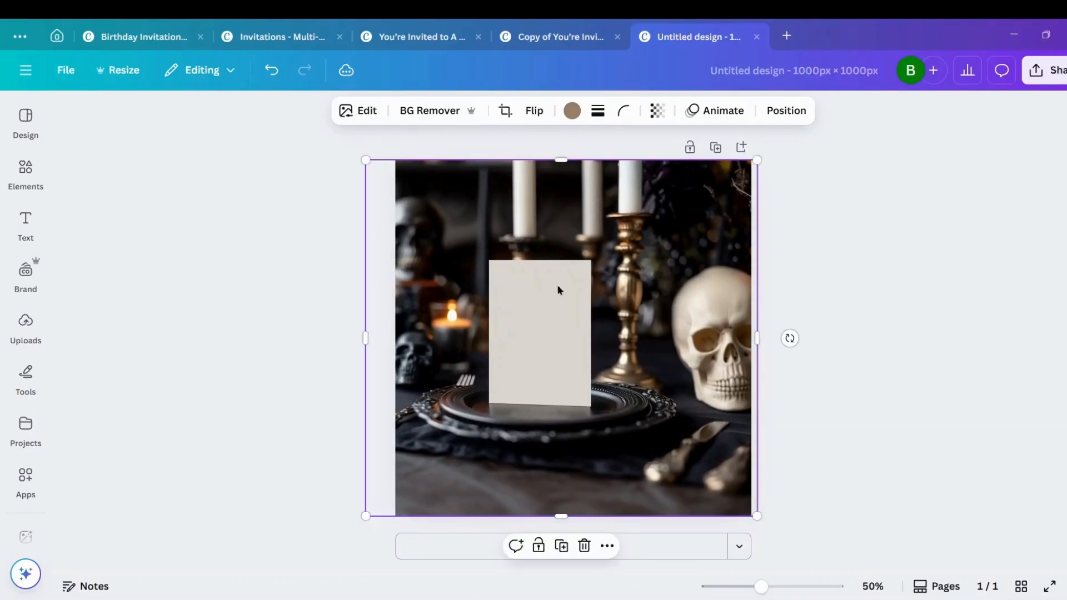
right_click(521, 318)
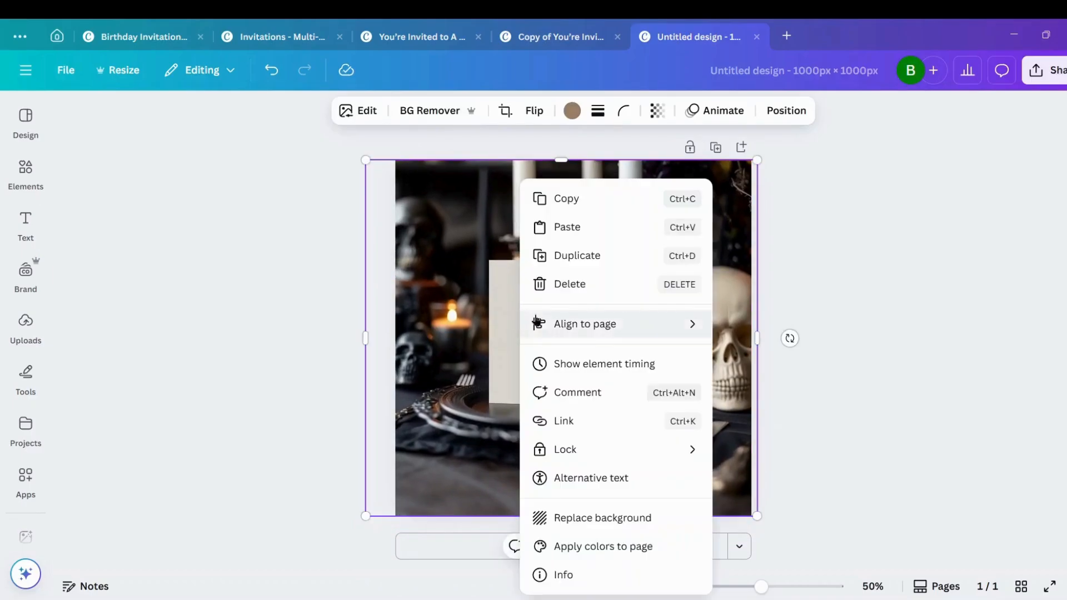
left_click(571, 232)
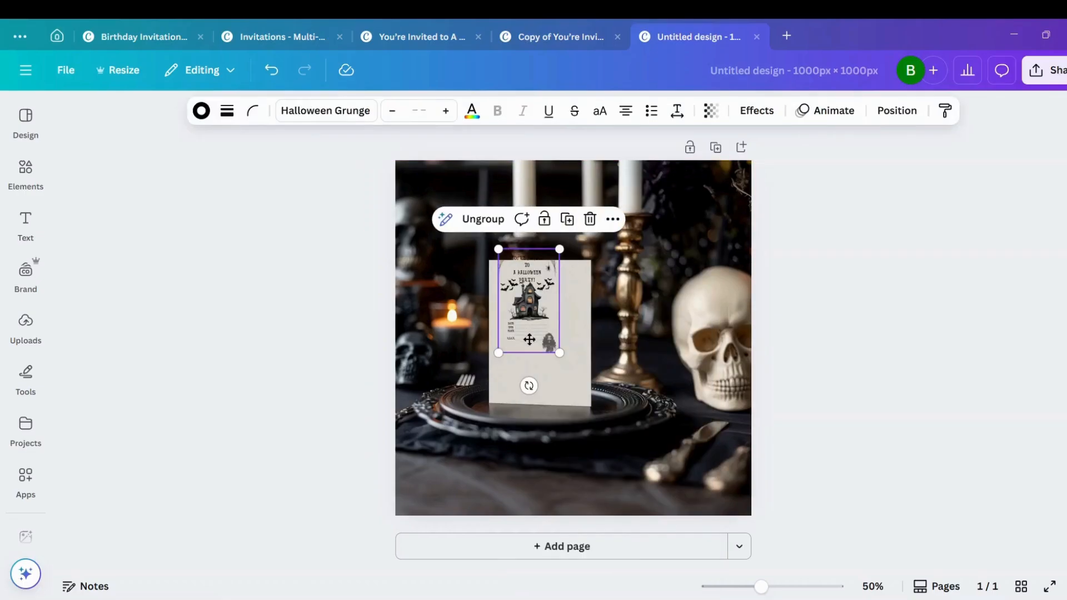
Enlarge the pasted invitation group to nearly the blank card's height and centre it on the card
left_click_drag(529, 339, 524, 355)
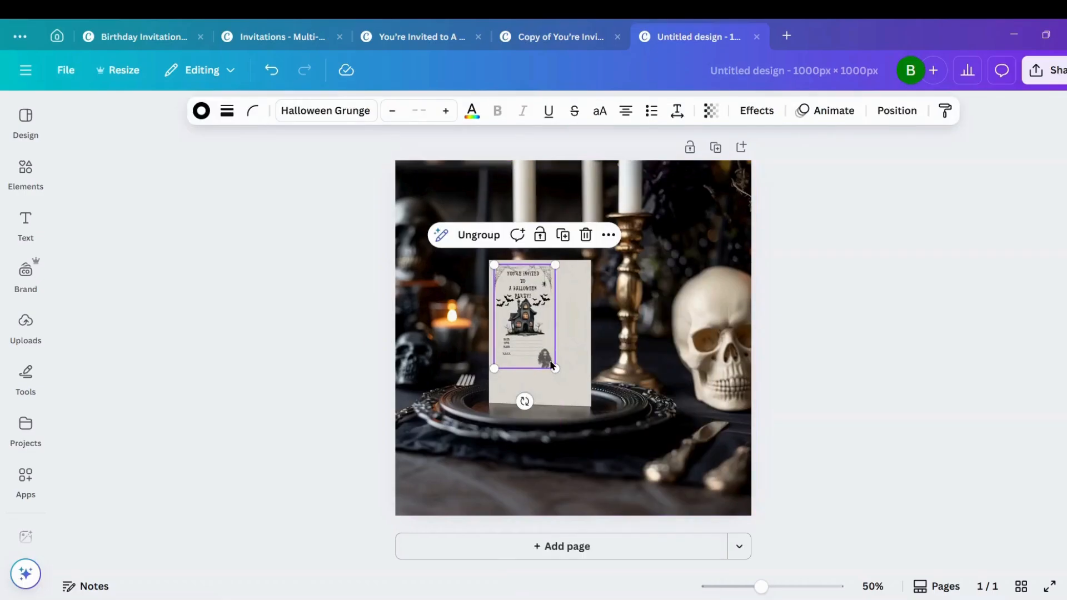
mouse_move(573, 384)
left_mouse_down()
mouse_move(626, 445)
mouse_move(572, 352)
mouse_move(605, 401)
mouse_move(572, 399)
left_mouse_up()
left_click(594, 392)
left_click(580, 401)
mouse_move(555, 340)
left_mouse_down()
mouse_move(565, 341)
mouse_move(556, 348)
left_mouse_up()
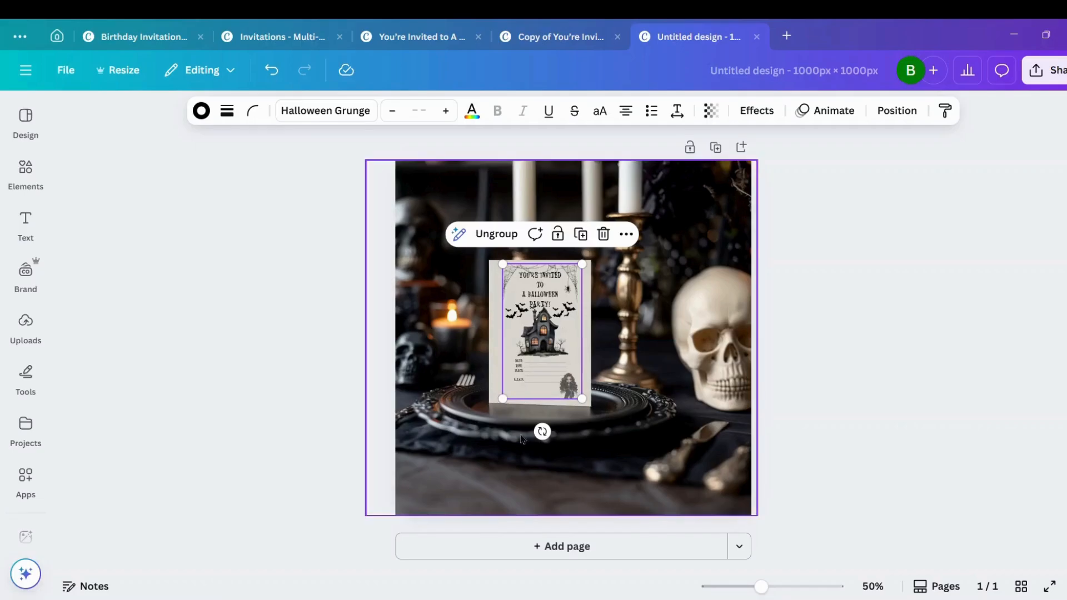
Try to rotate the invitation group so that its tilt matches the blank card in the mockup photo
left_click_drag(540, 430, 527, 424)
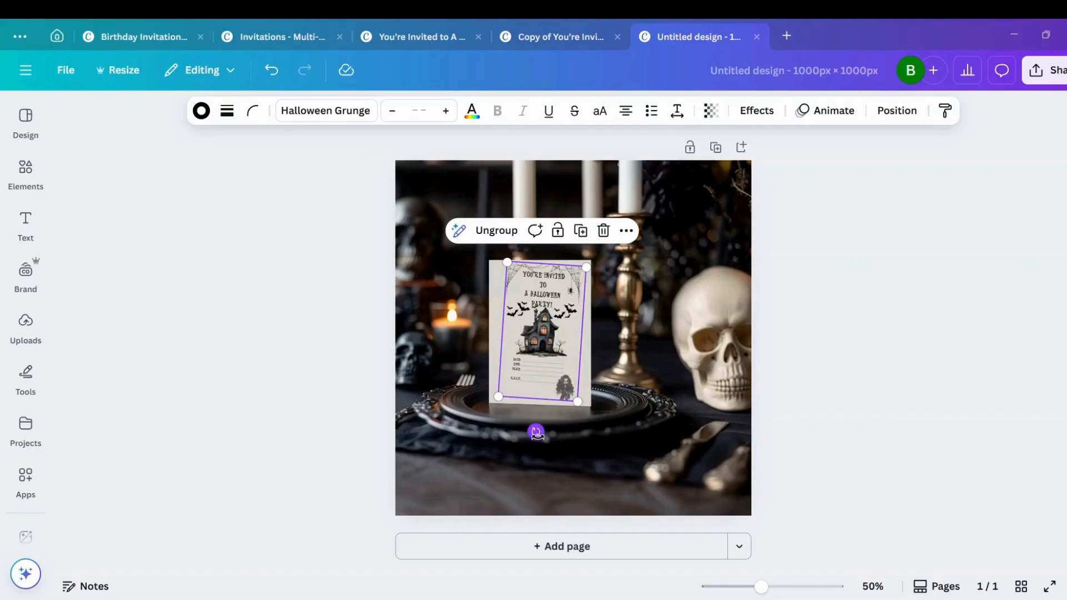
left_click_drag(550, 434, 792, 589)
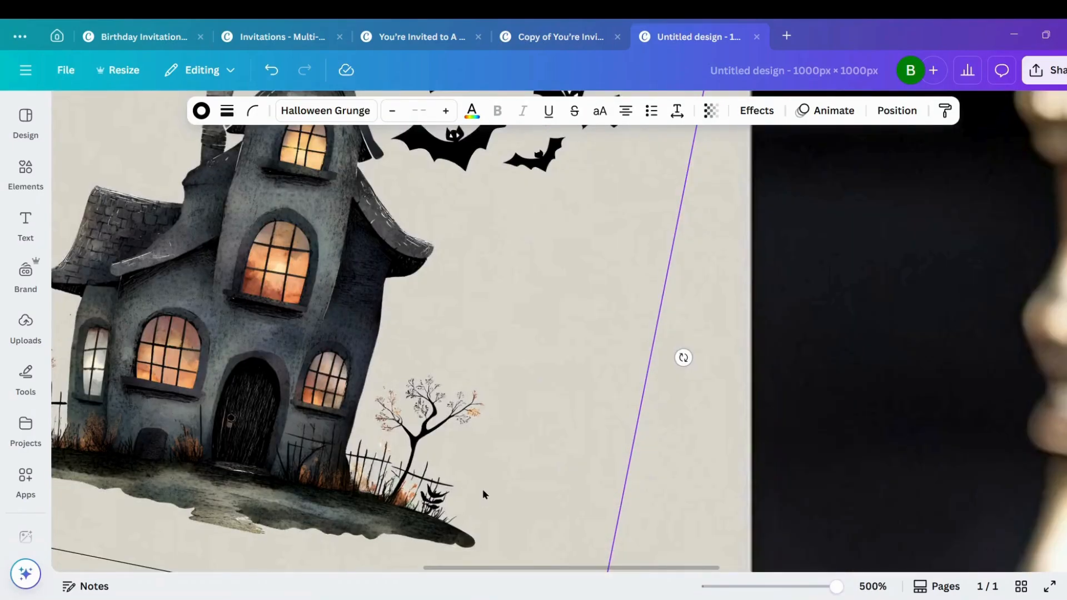
left_click_drag(835, 586, 756, 595)
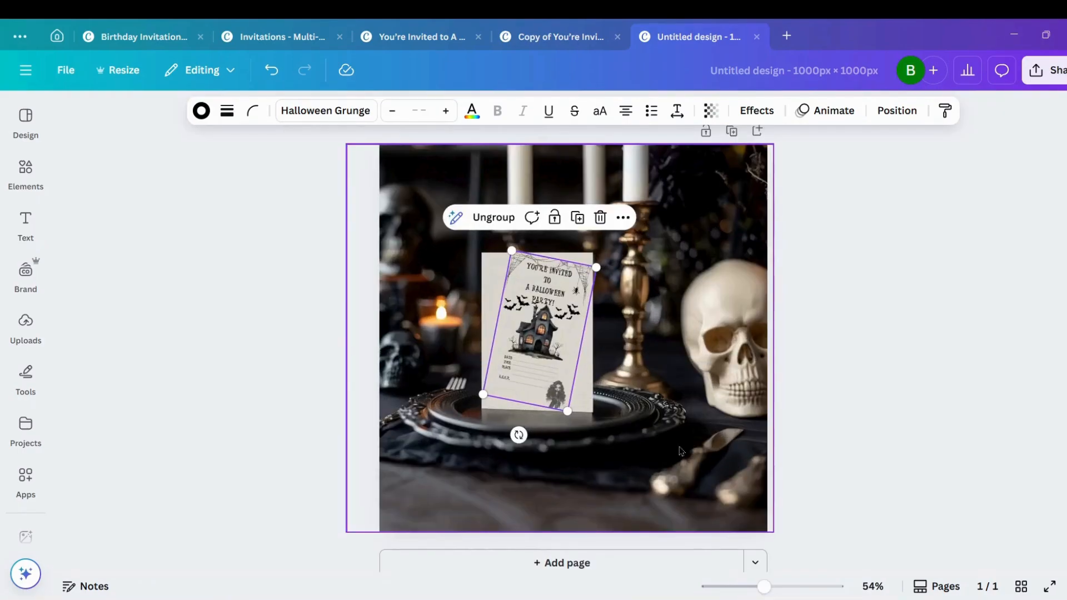
left_click_drag(520, 435, 630, 368)
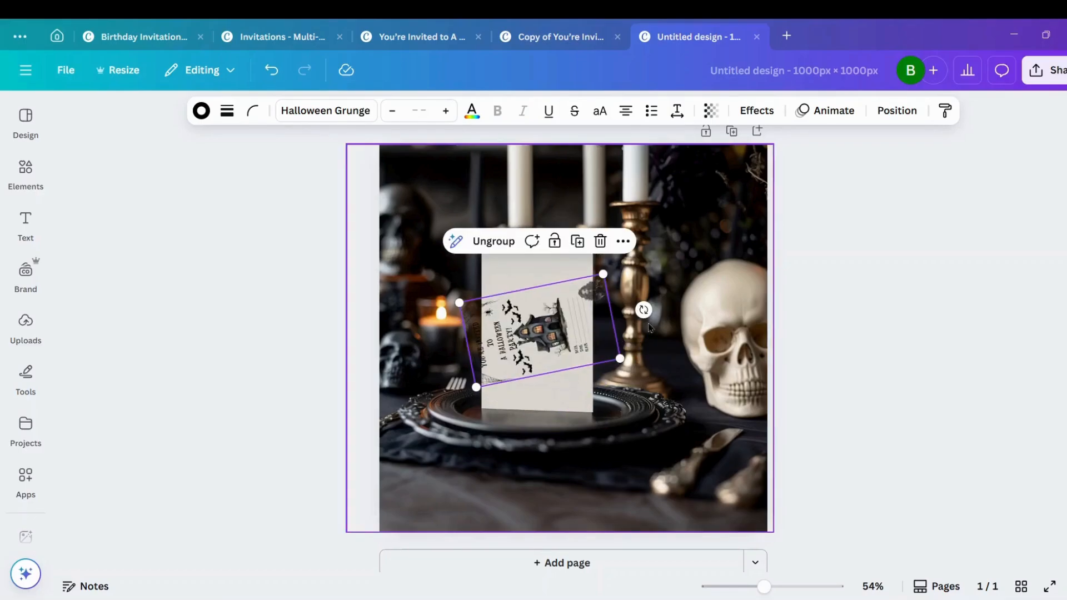
left_click_drag(646, 307, 605, 406)
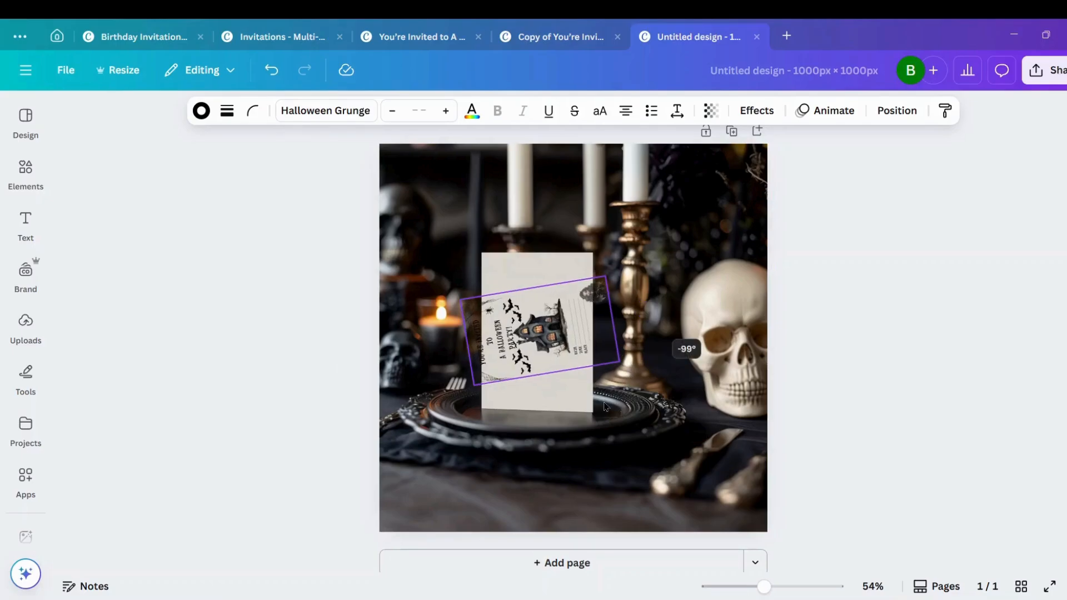
left_click_drag(523, 377, 607, 409)
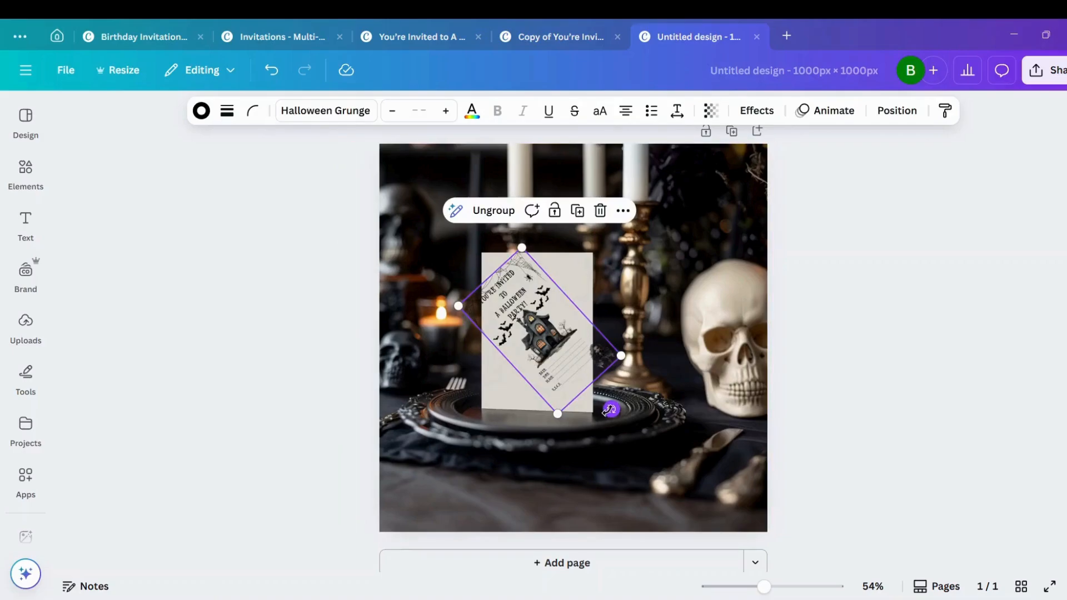
left_click_drag(610, 410, 521, 426)
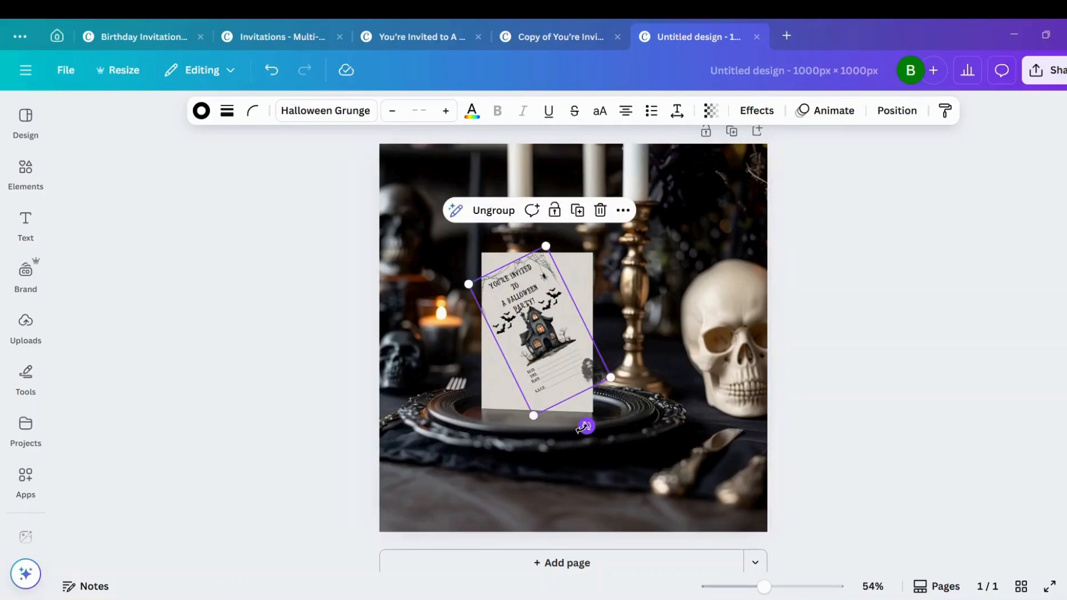
left_click_drag(545, 415, 519, 385)
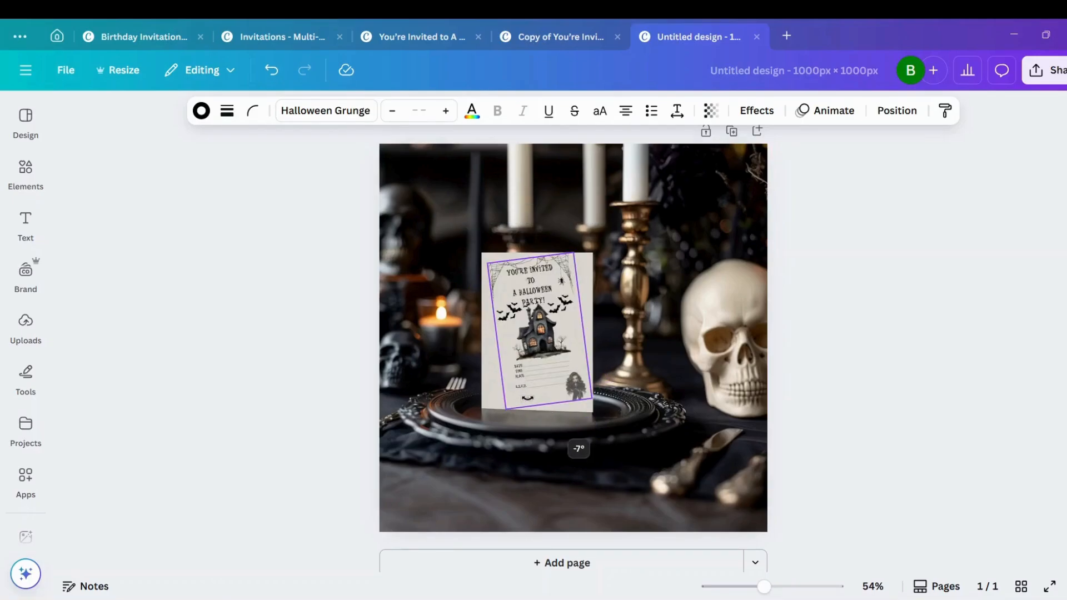
left_click_drag(565, 429, 555, 452)
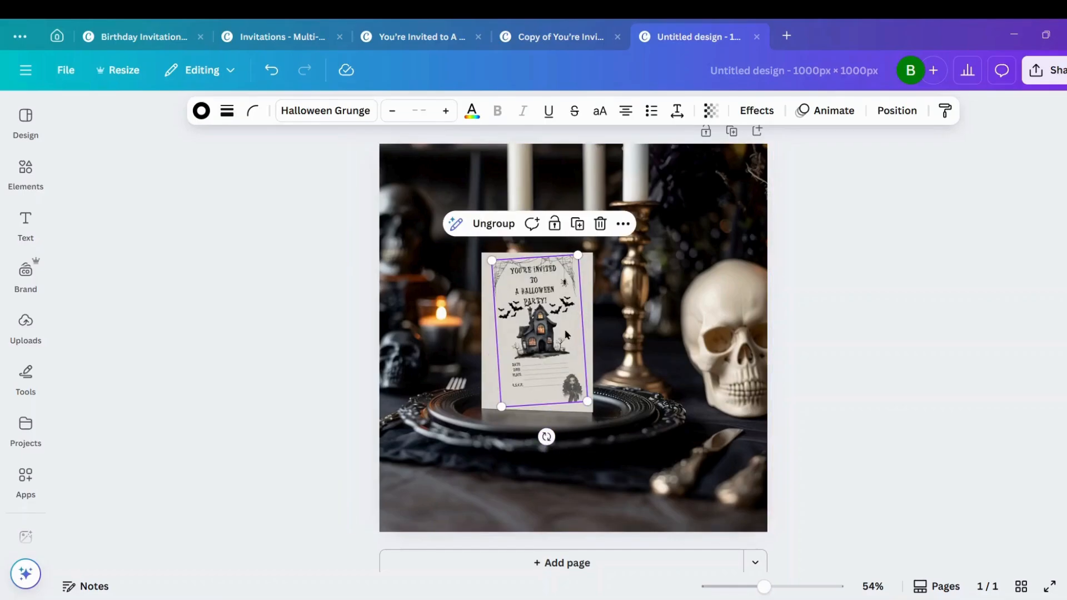
Delete the tilted invitation group and paste a fresh, unrotated copy onto the blank card
left_click(600, 224)
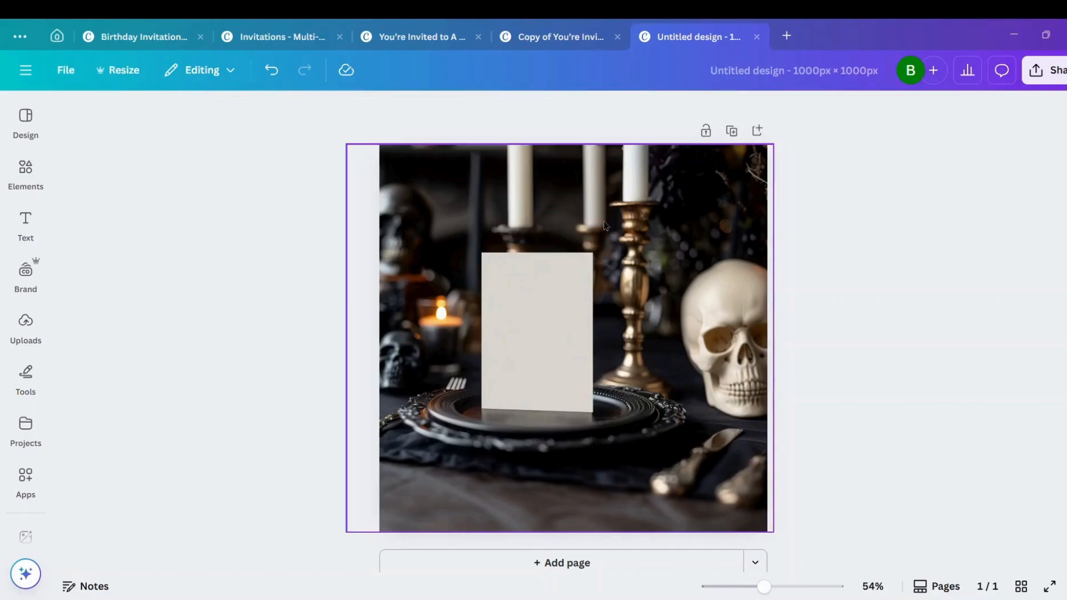
right_click(524, 293)
left_click(556, 225)
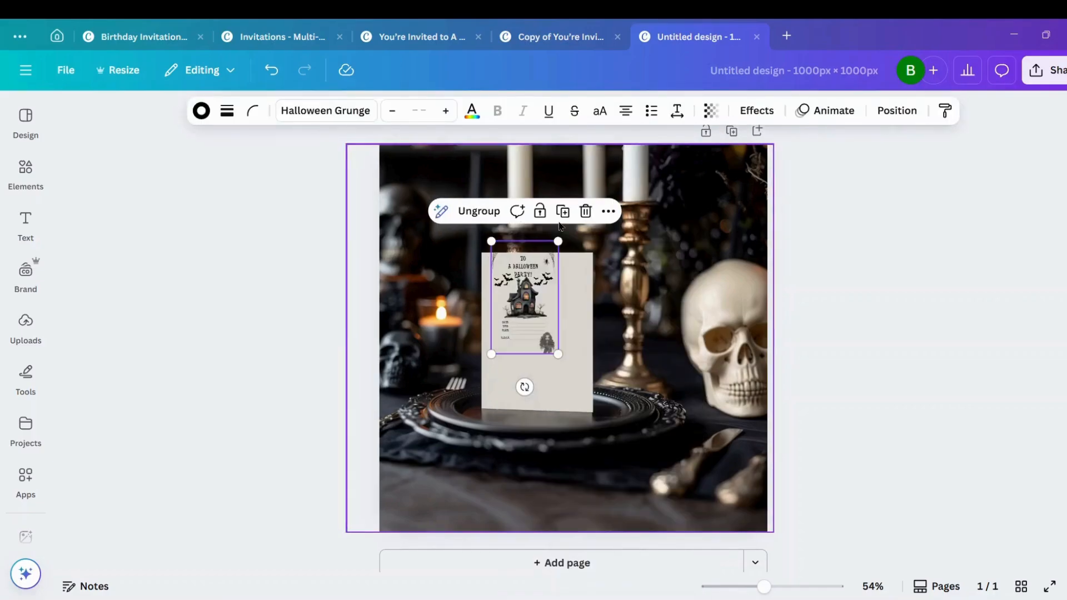
Enlarge the pasted invitation group to the blank card's full height and centre it on the card
left_click_drag(524, 318, 514, 330)
left_click_drag(546, 367, 566, 412)
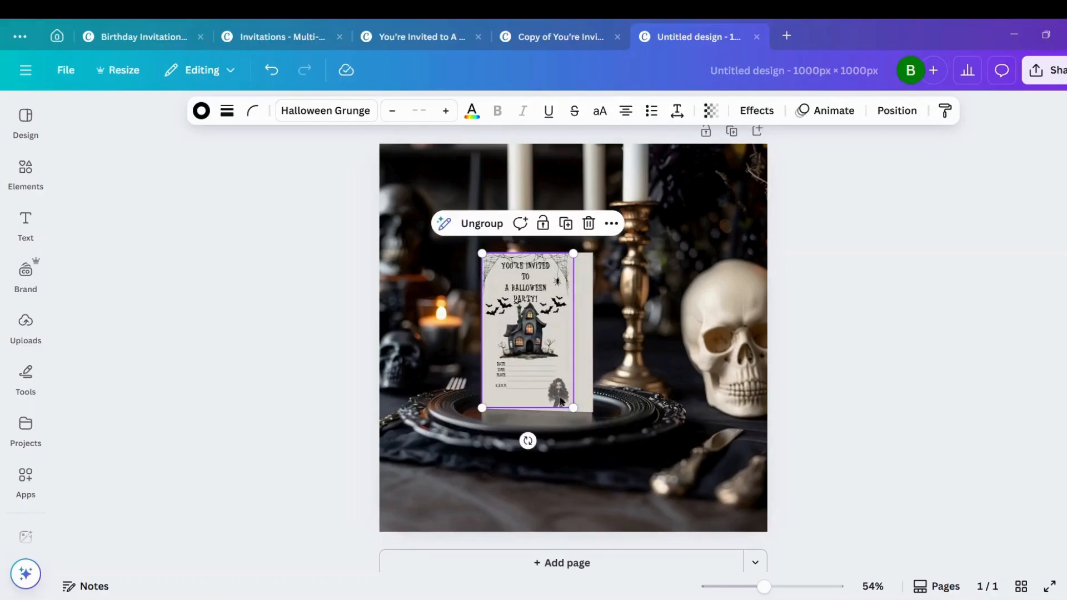
mouse_move(536, 346)
left_mouse_down()
mouse_move(552, 351)
mouse_move(539, 342)
left_mouse_up()
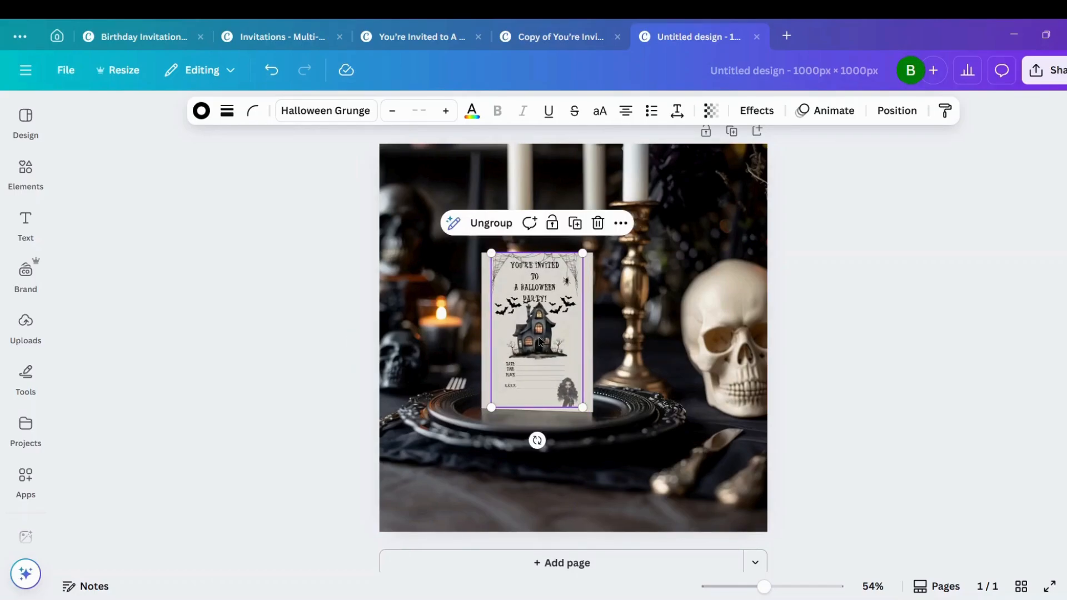
left_click_drag(582, 403, 585, 409)
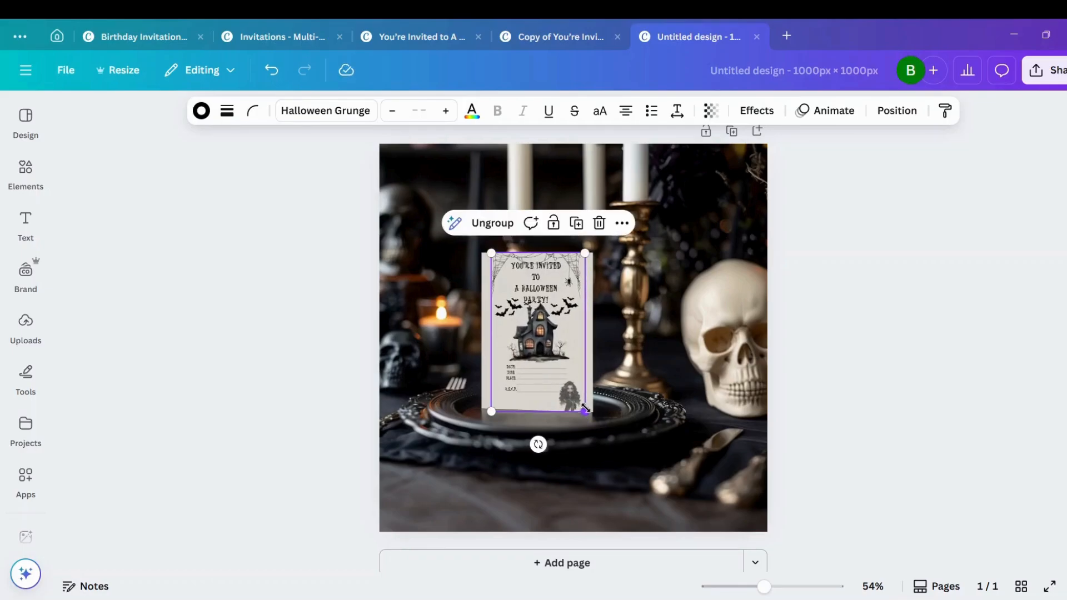
left_click(644, 376)
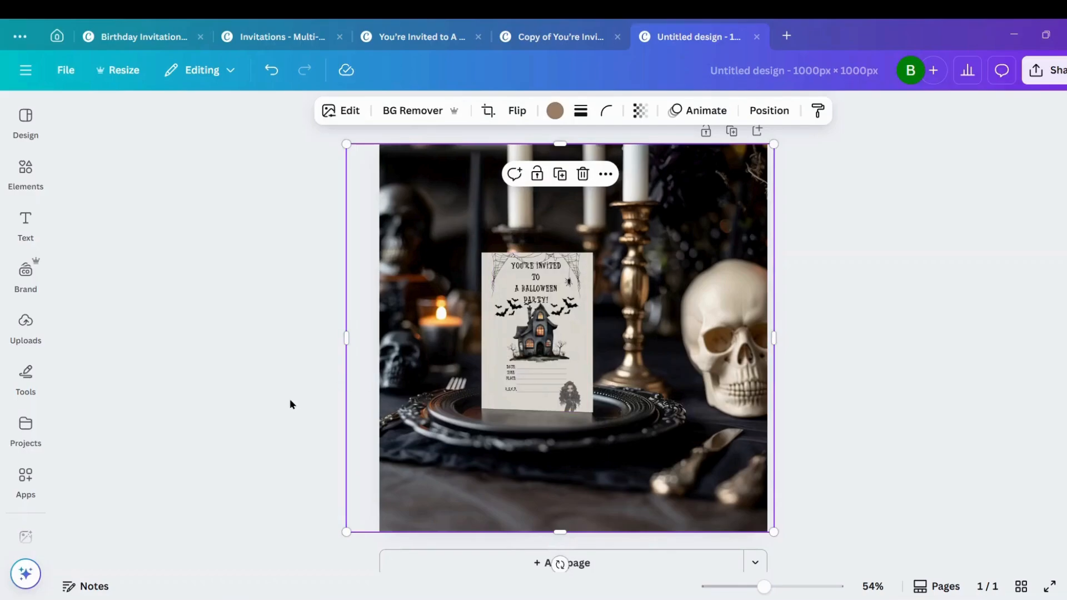
Add a square shape and stretch it over the card to about 284 × 410 px
left_click(26, 271)
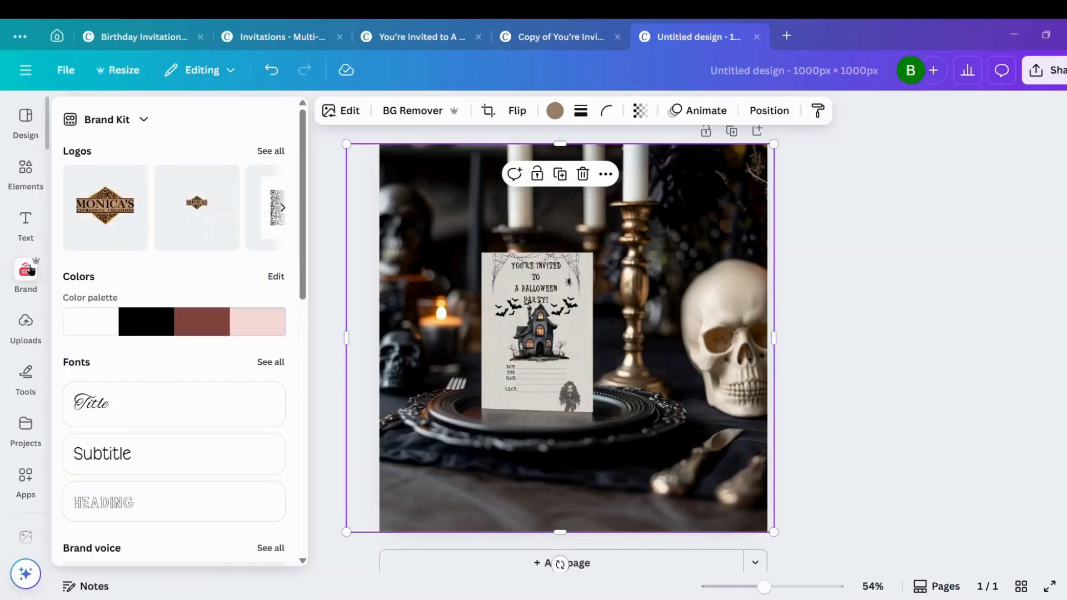
left_click(22, 177)
left_click(82, 327)
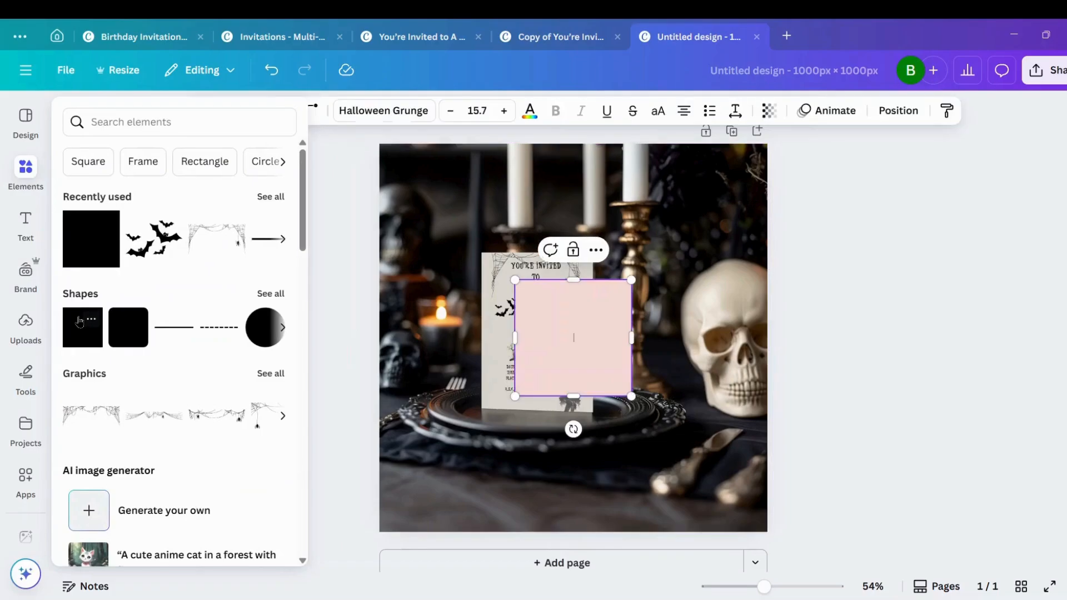
left_click_drag(593, 356, 589, 308)
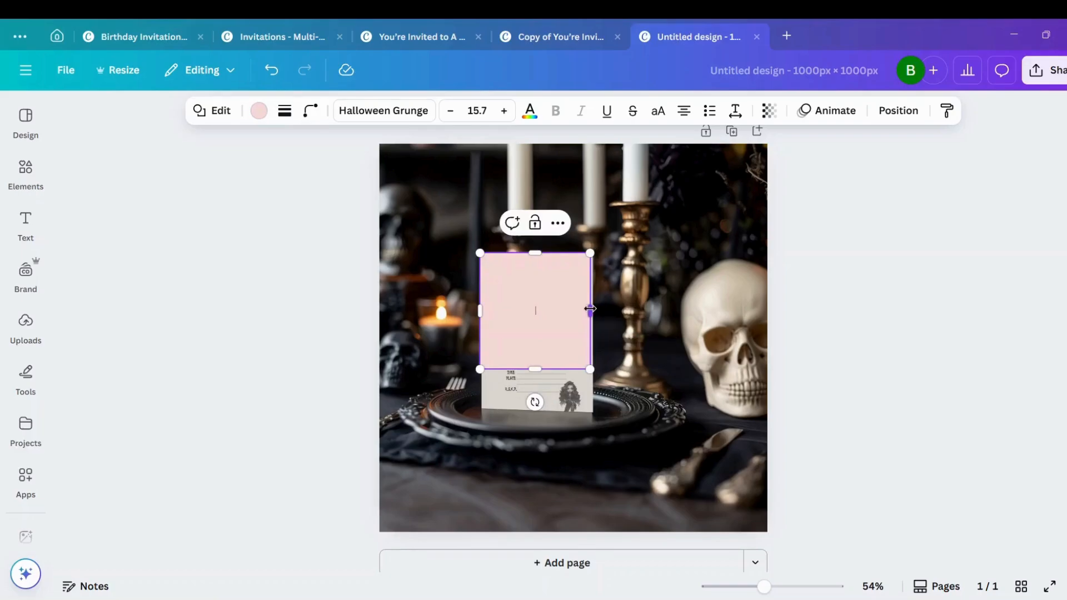
left_click_drag(534, 369, 529, 411)
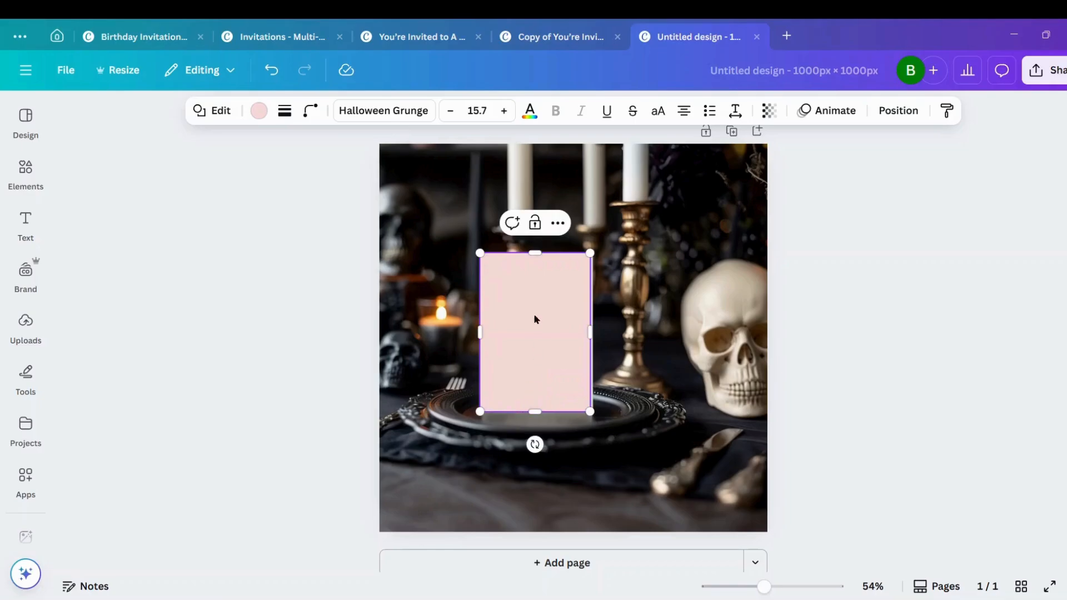
Fill the rectangle with the light orange document colour and send it one layer backward, behind the invitation group
left_click(258, 111)
left_click(204, 257)
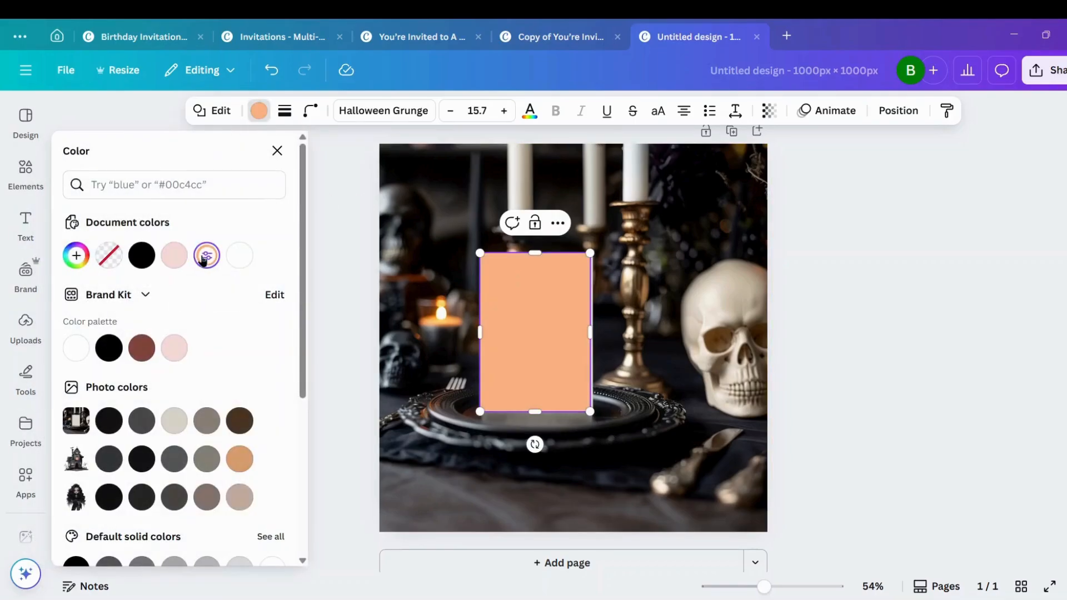
left_click(898, 111)
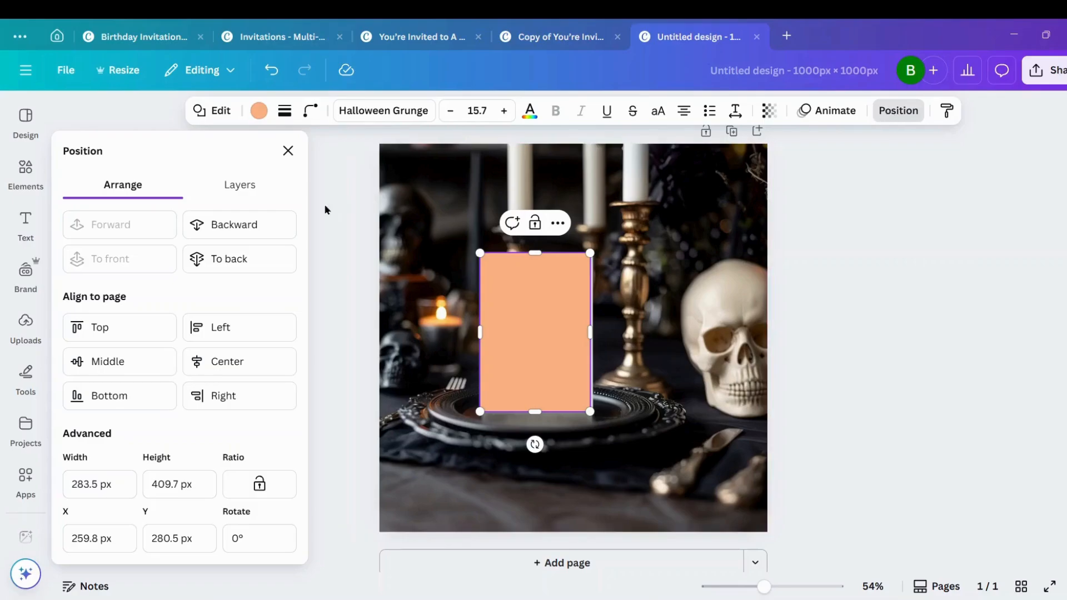
left_click(253, 224)
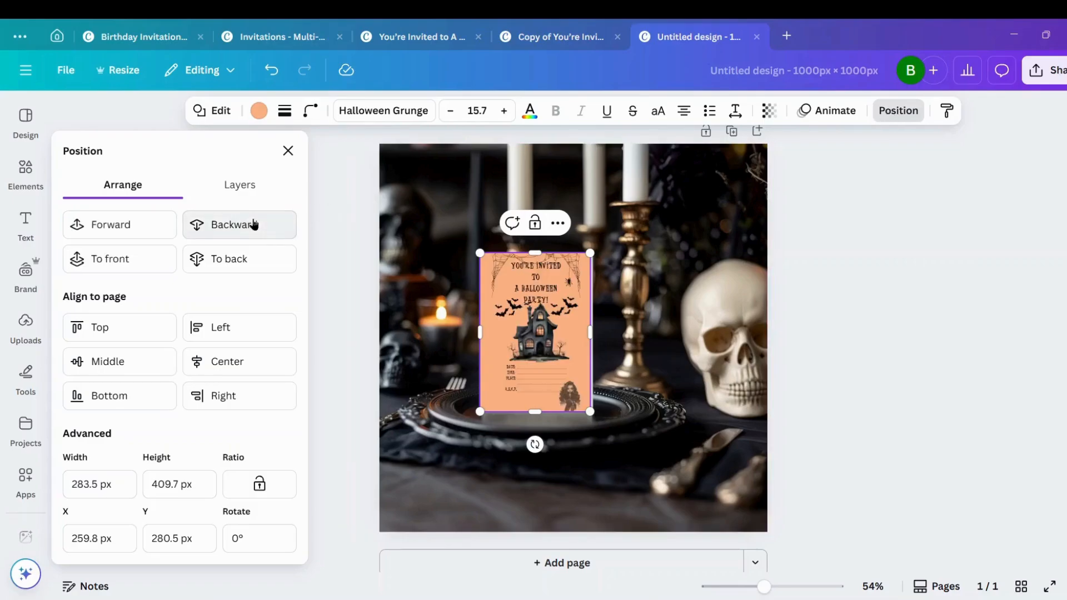
Widen the orange rectangle slightly past the card's right edge so it covers the whole card
left_click(644, 314)
left_click(585, 332)
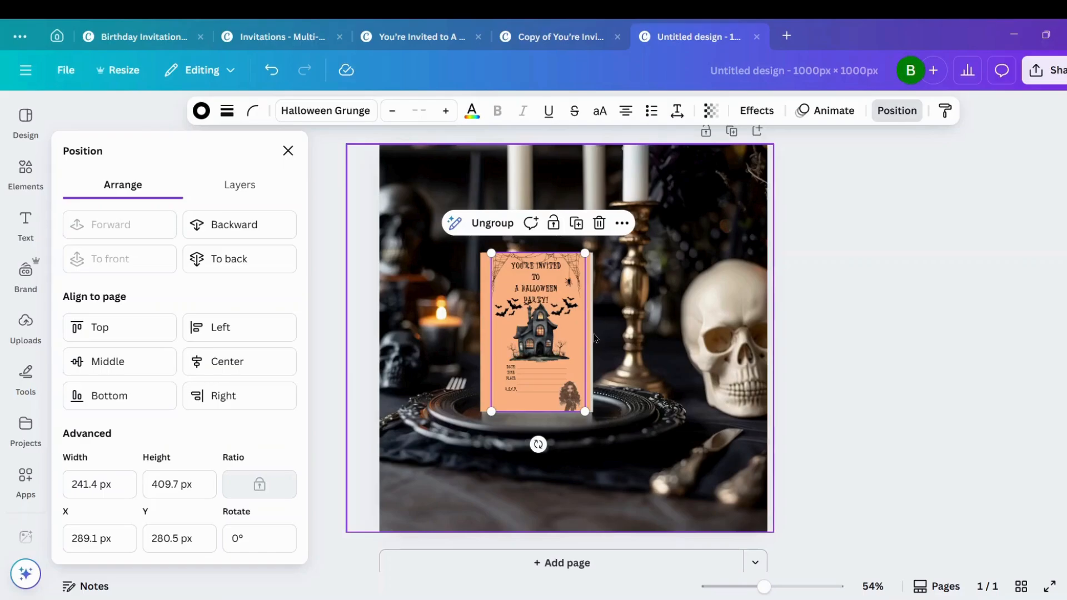
left_click(588, 338)
left_click_drag(591, 335, 595, 336)
left_click(655, 350)
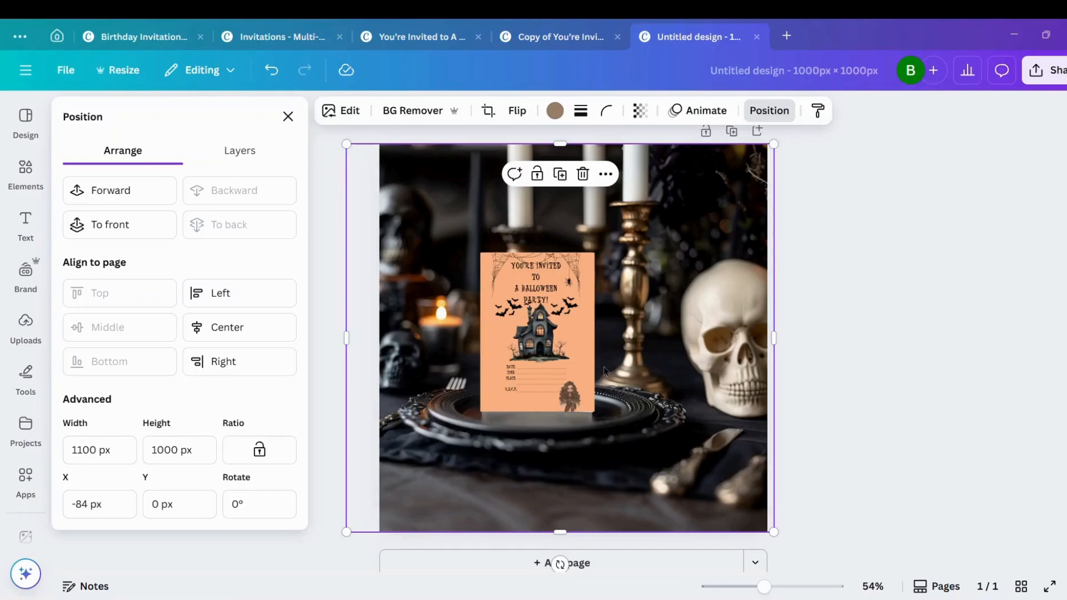
Add a second page to the design and insert a Subtitle-style text box on it
left_click(616, 564)
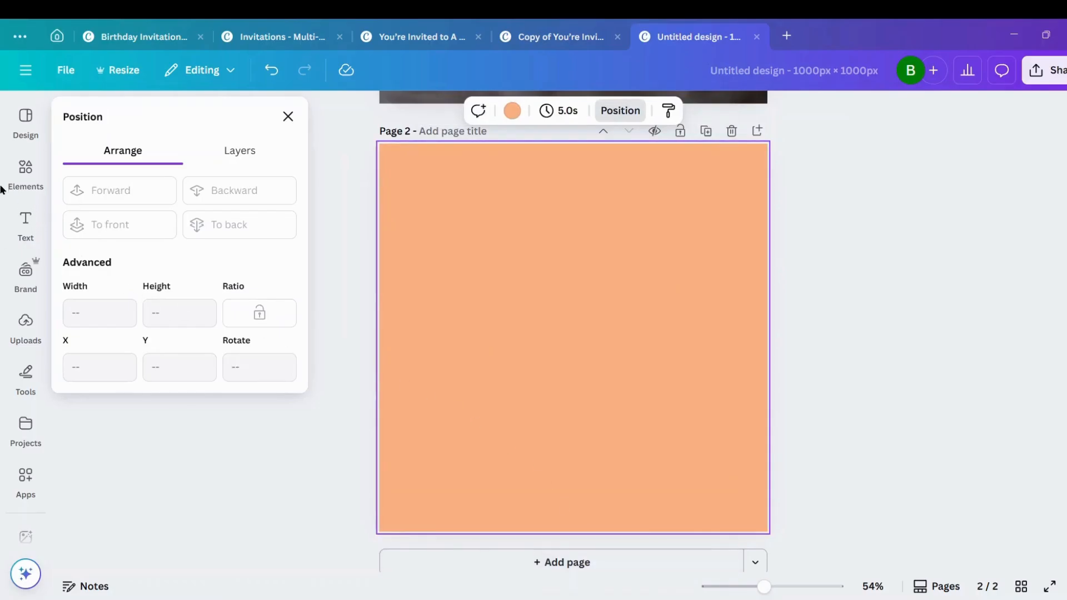
left_click(22, 174)
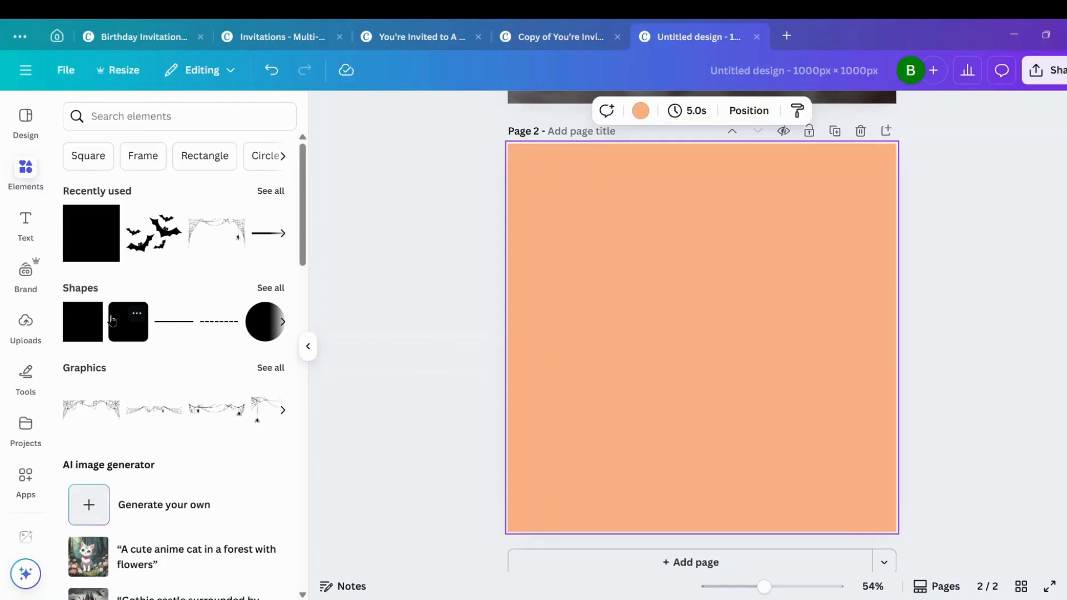
left_click(30, 219)
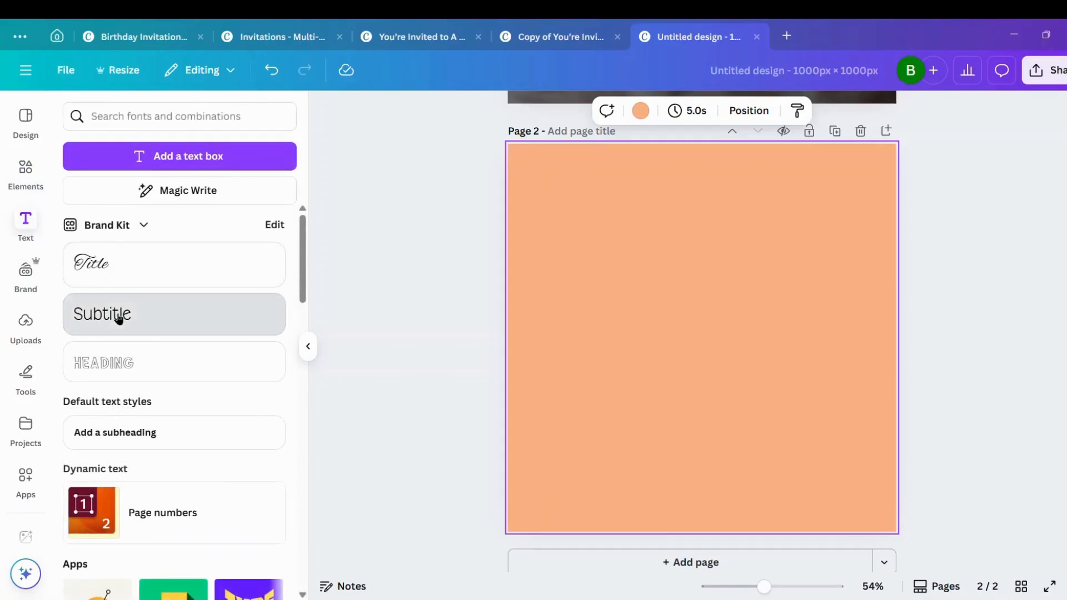
left_click(118, 317)
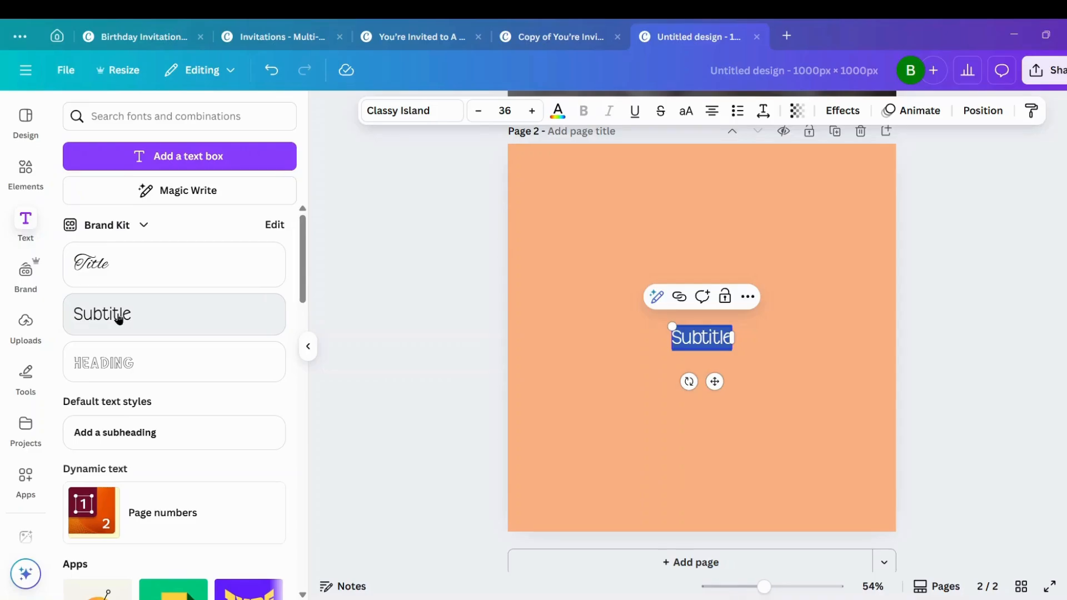
Replace the subtitle placeholder text with "Edit With Canva for Free"
type("Edit fo")
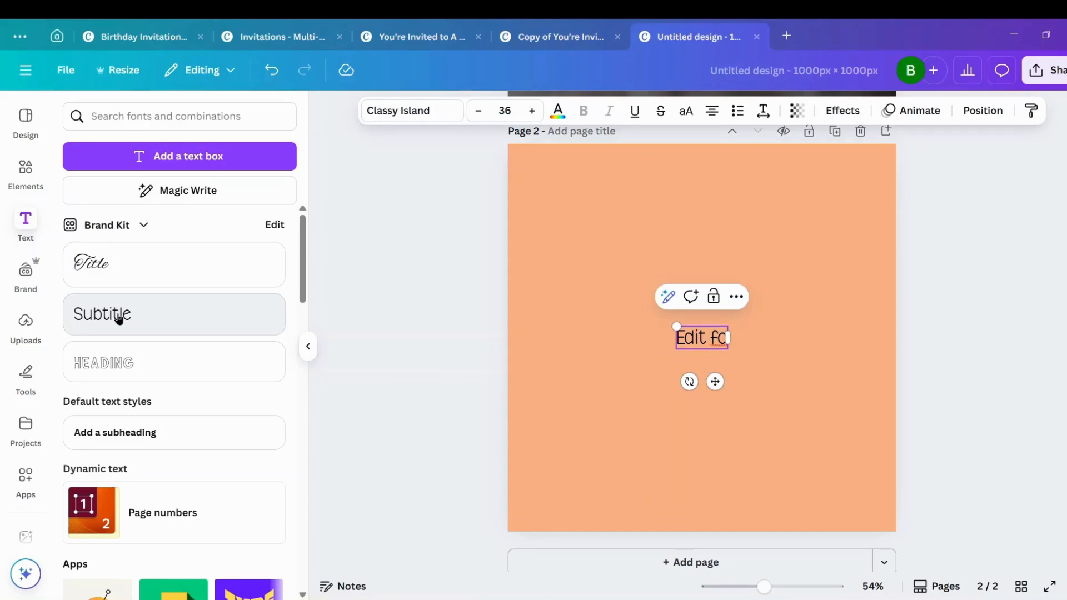
key("BackSpace")
key("BackSpace")
type("With C")
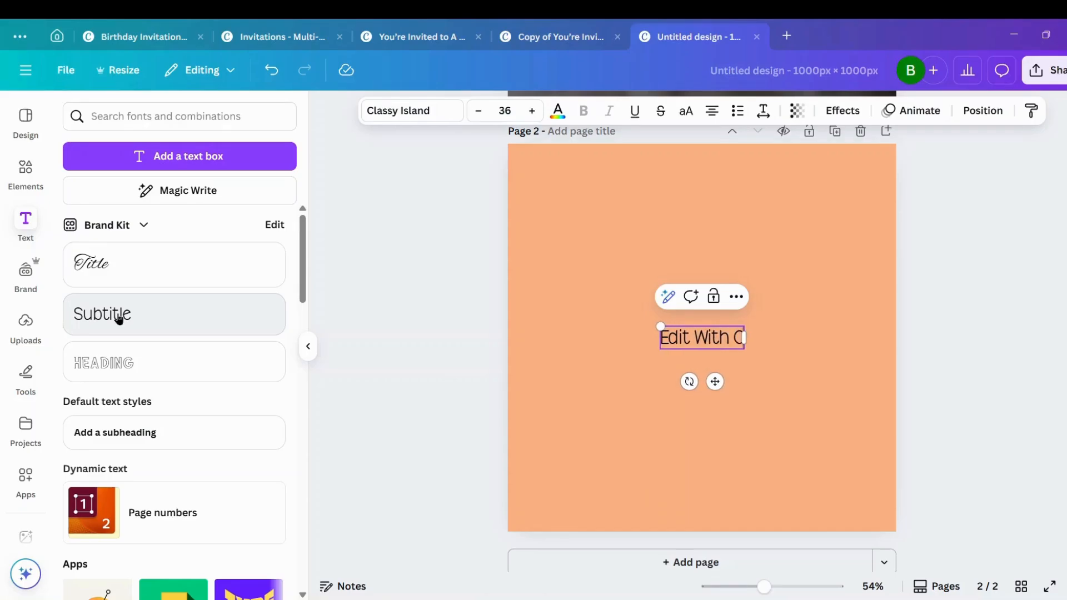
type("anva F")
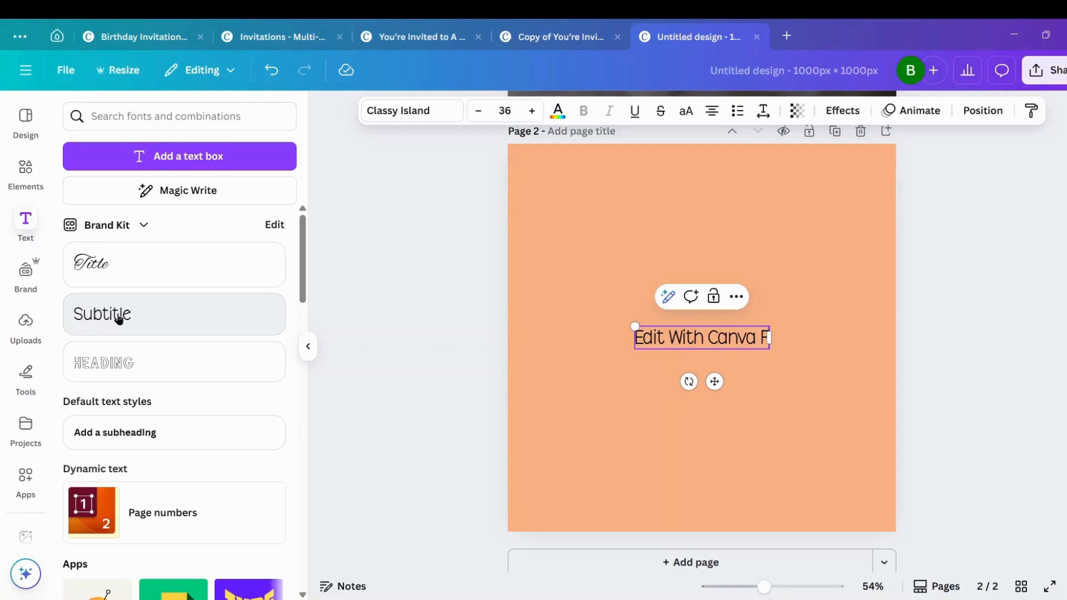
type("or Free")
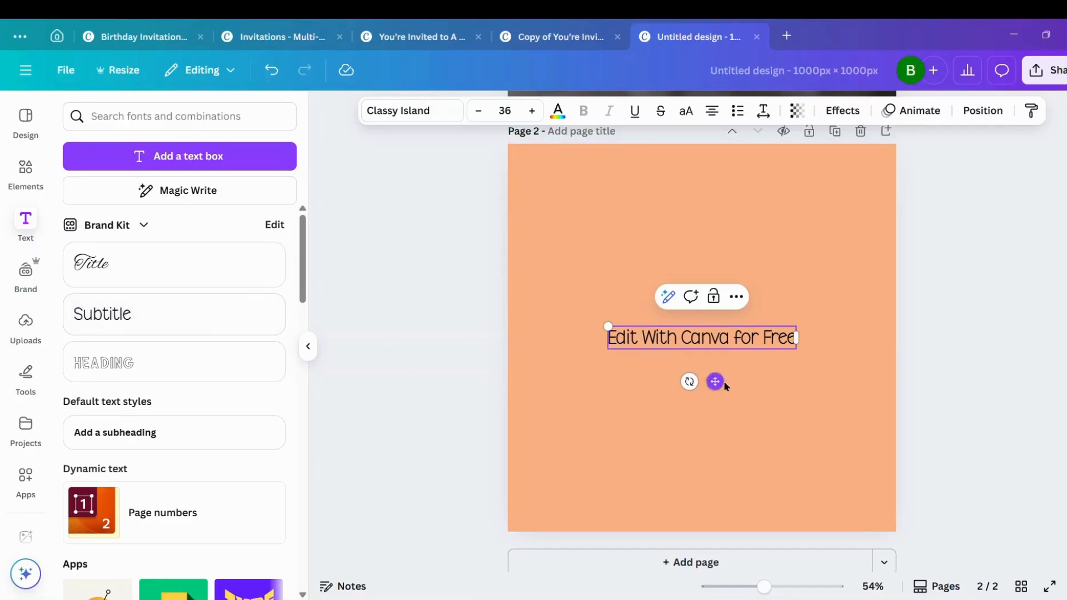
Move the "Edit With Canva for Free" text to the upper left of page 2 and widen its text box
left_click_drag(715, 381, 640, 256)
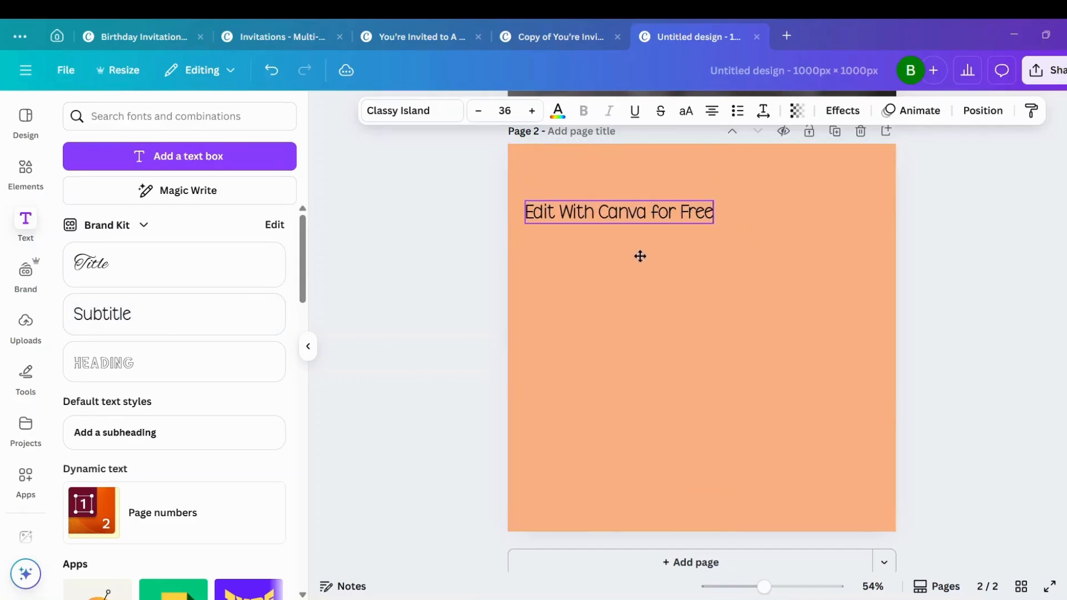
left_click(711, 229)
left_click(709, 213)
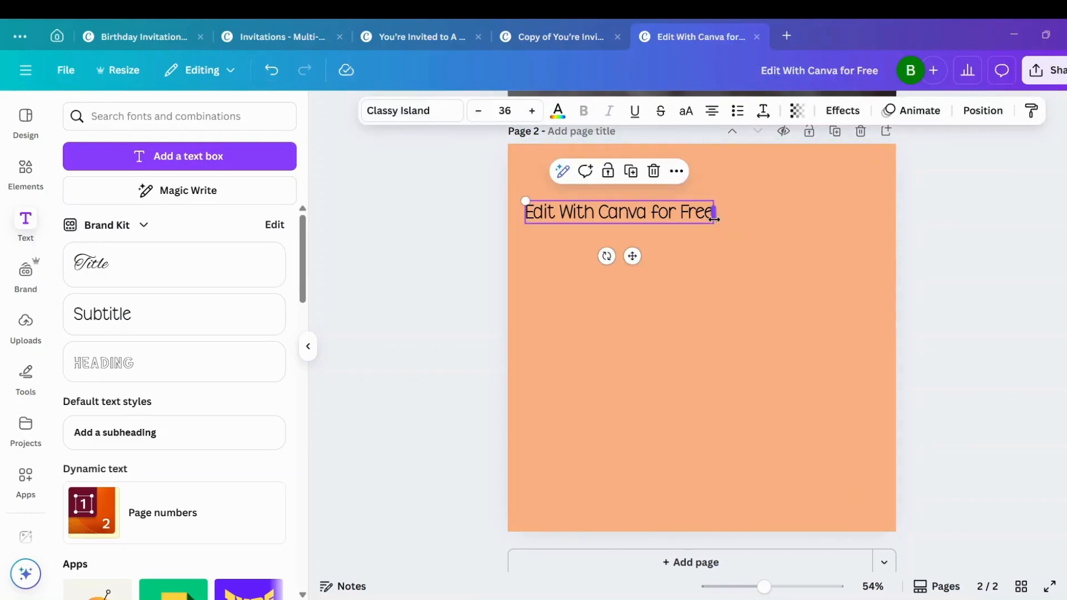
left_click_drag(717, 224, 792, 256)
Set the "Edit With Canva for Free" text to font size 46 and shift it toward the page's horizontal center
left_click(535, 112)
left_click(535, 112)
left_click(535, 112)
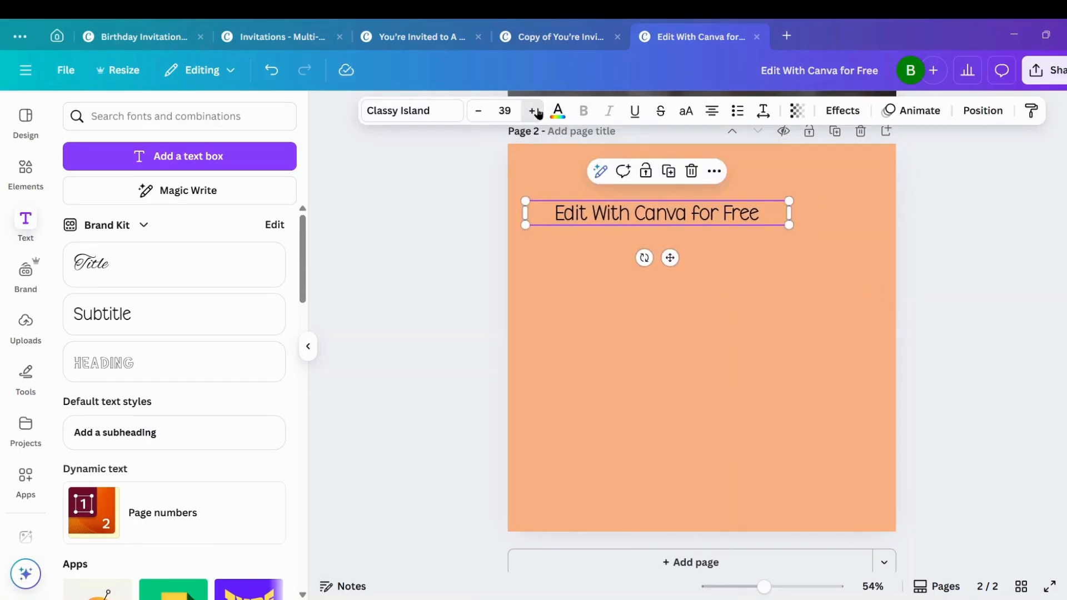
left_click(534, 112)
left_click(535, 112)
left_click(534, 112)
left_click(534, 112)
left_click(535, 112)
left_click(535, 112)
left_click(535, 111)
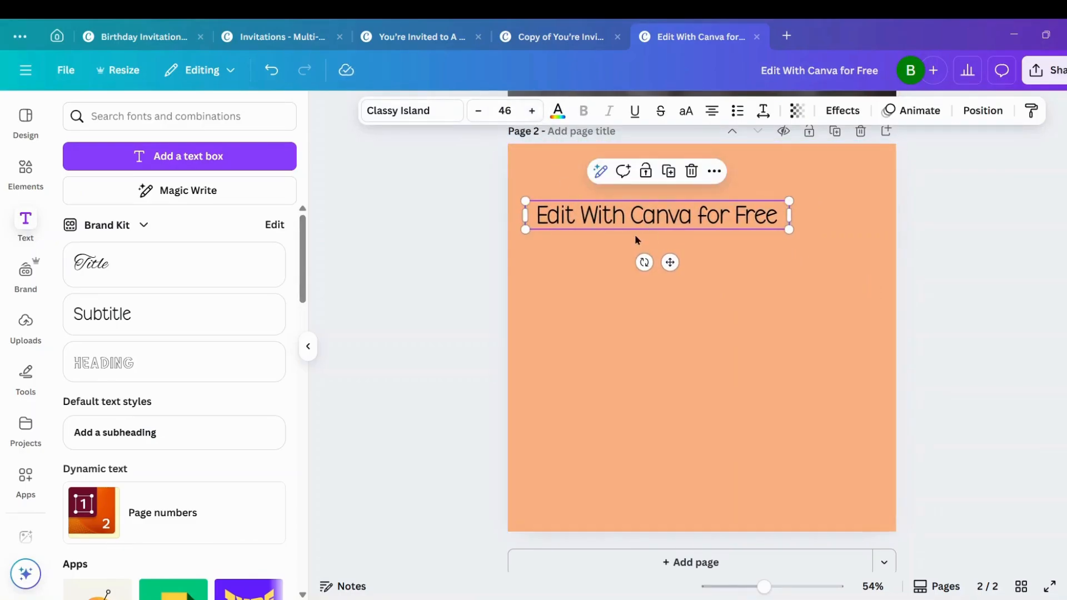
left_click_drag(671, 262, 707, 276)
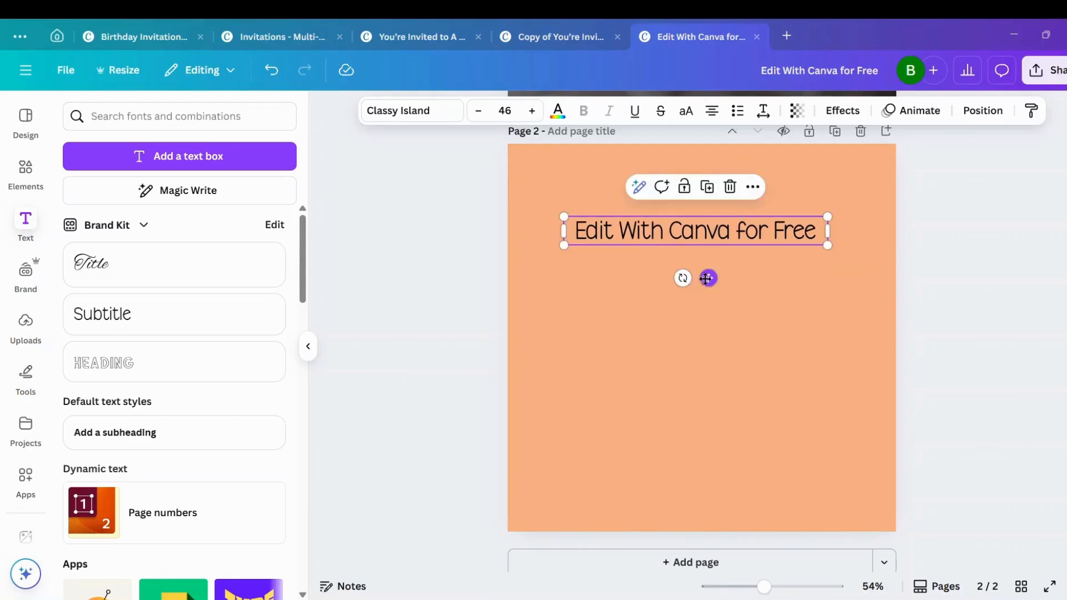
Search the elements for "canva logo" and insert the round blue-purple Canva logo graphic on page 2
left_click(31, 174)
left_click(162, 117)
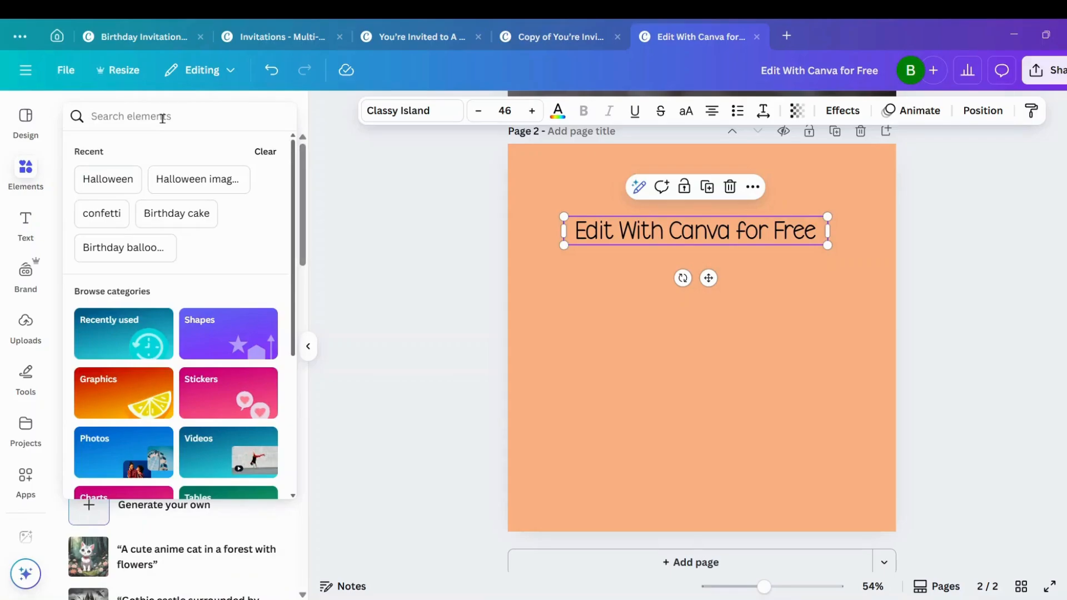
type("canva logo")
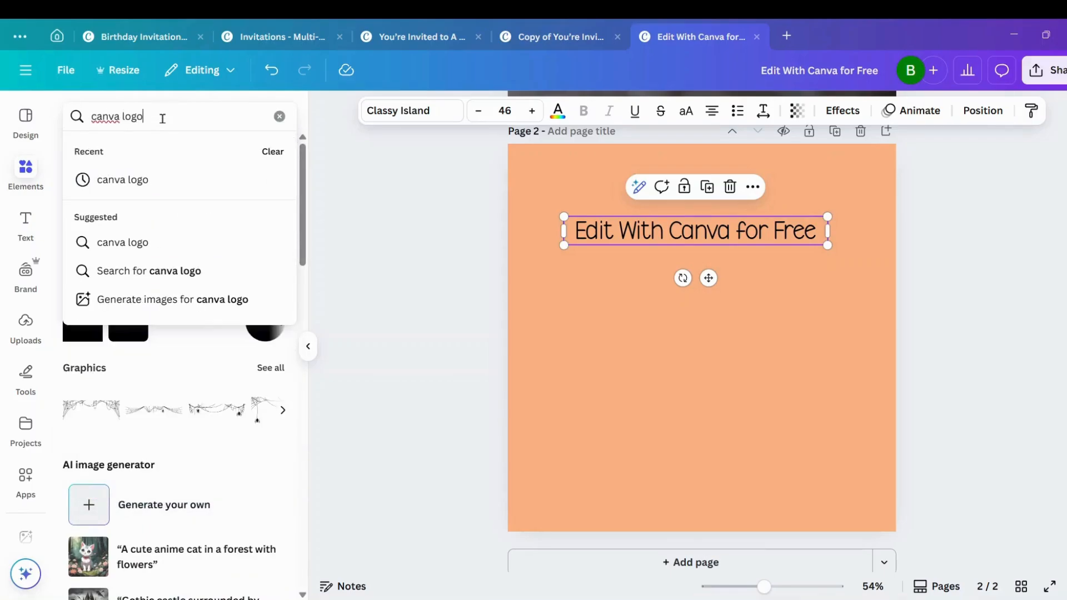
key("Return")
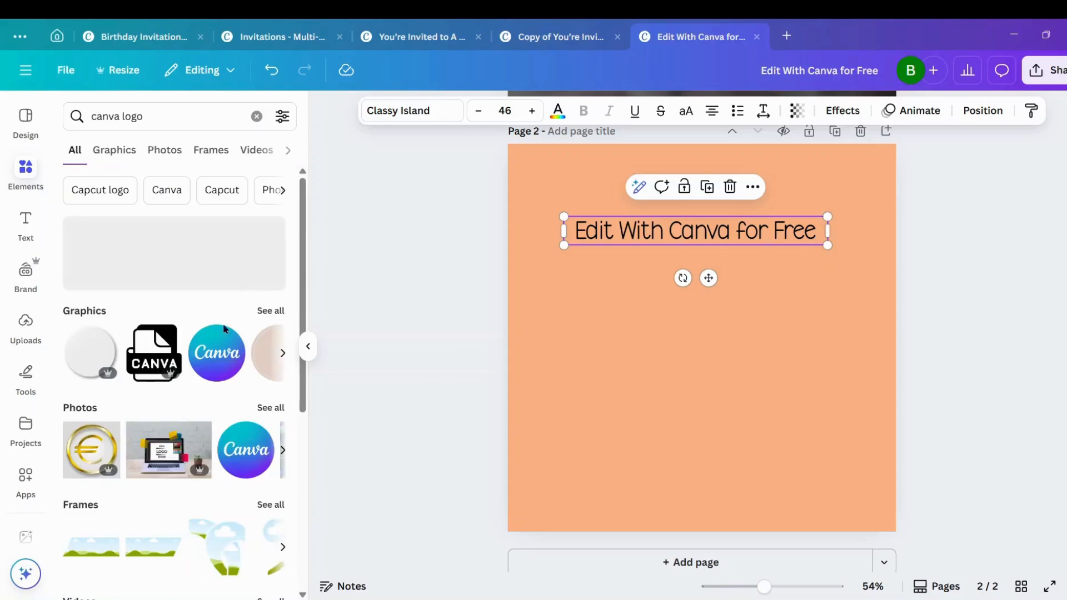
left_click(214, 360)
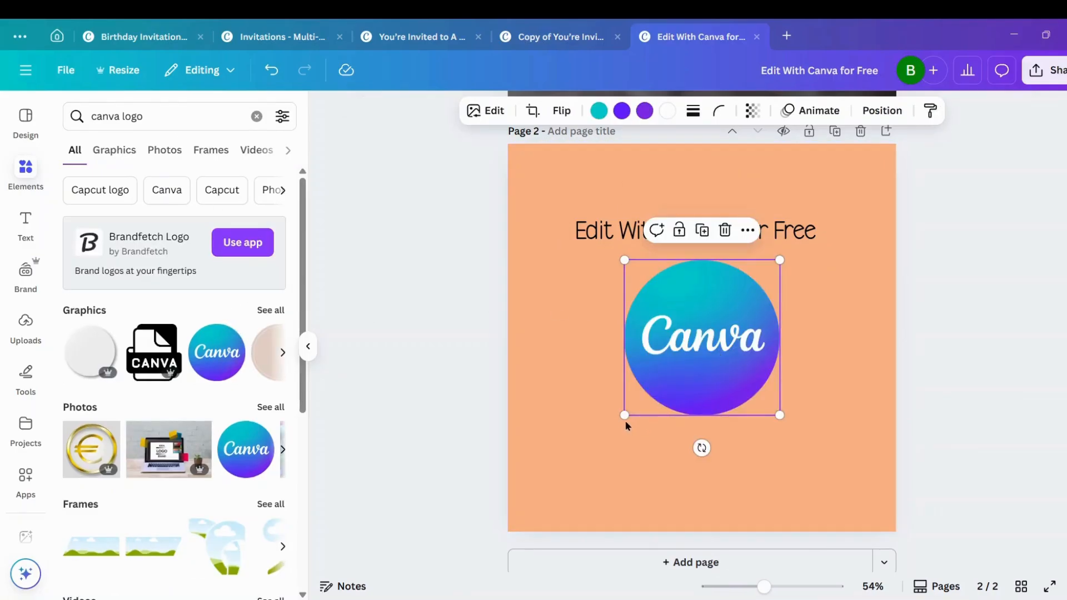
Shrink the Canva logo and line it up with the heading text, logo to its right, near the page's upper edge
left_click_drag(626, 416, 851, 225)
left_click_drag(707, 243, 671, 204)
left_click(843, 199)
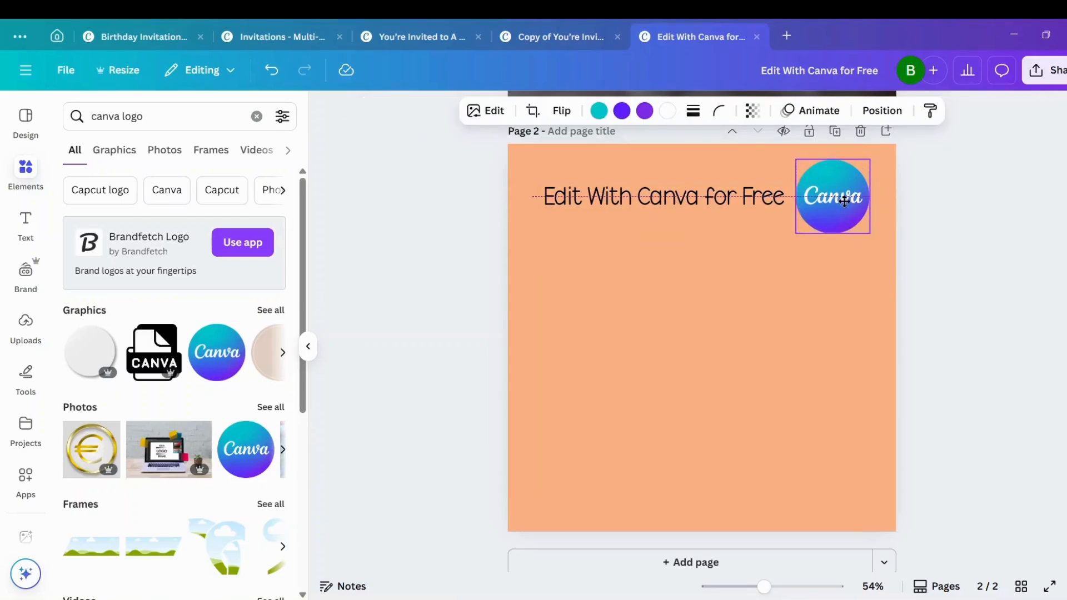
Paste the copied Halloween invitation onto page 2, enlarge it, and position it centrally below the heading
left_click(698, 360)
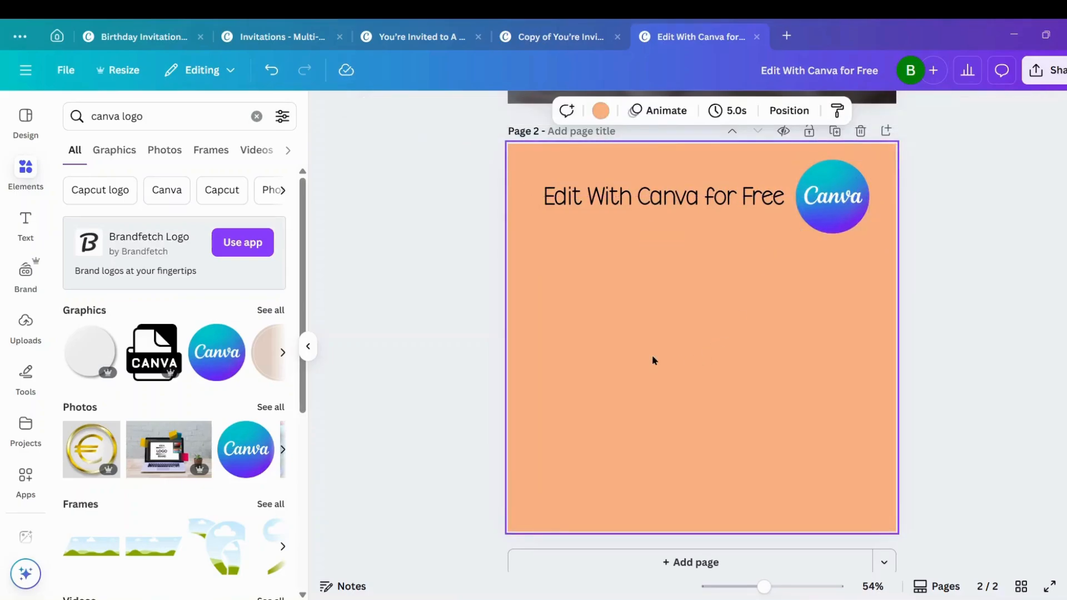
right_click(674, 333)
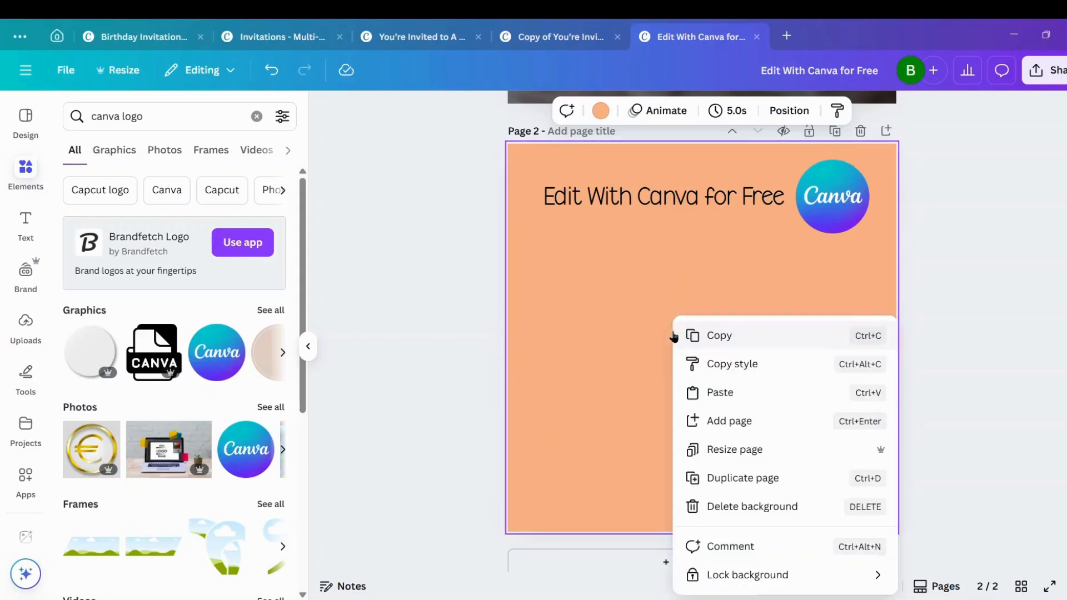
left_click(734, 399)
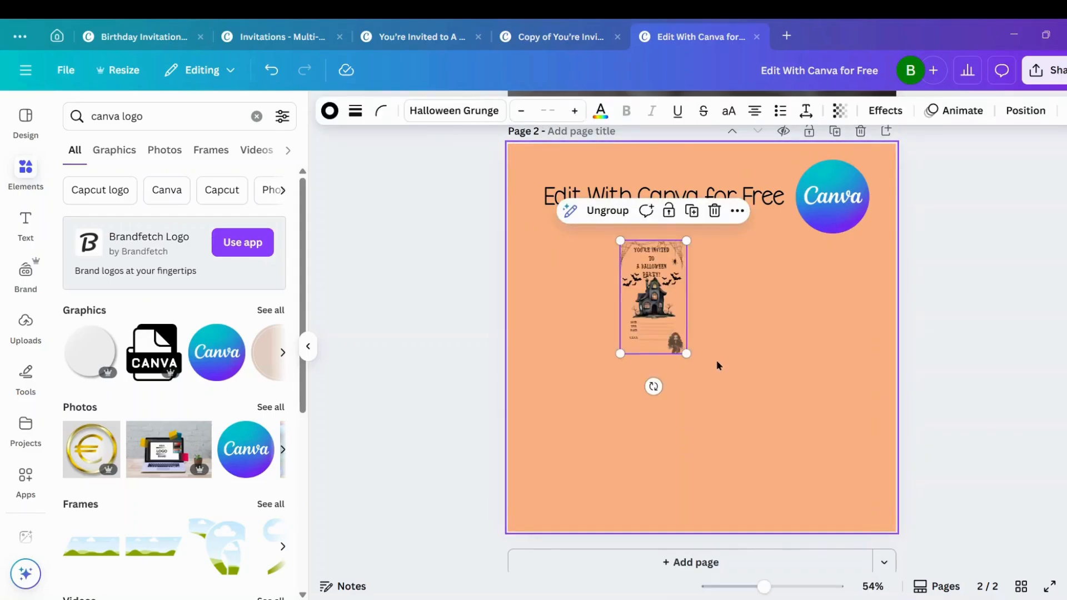
left_click_drag(686, 353, 784, 464)
left_click_drag(736, 430, 732, 421)
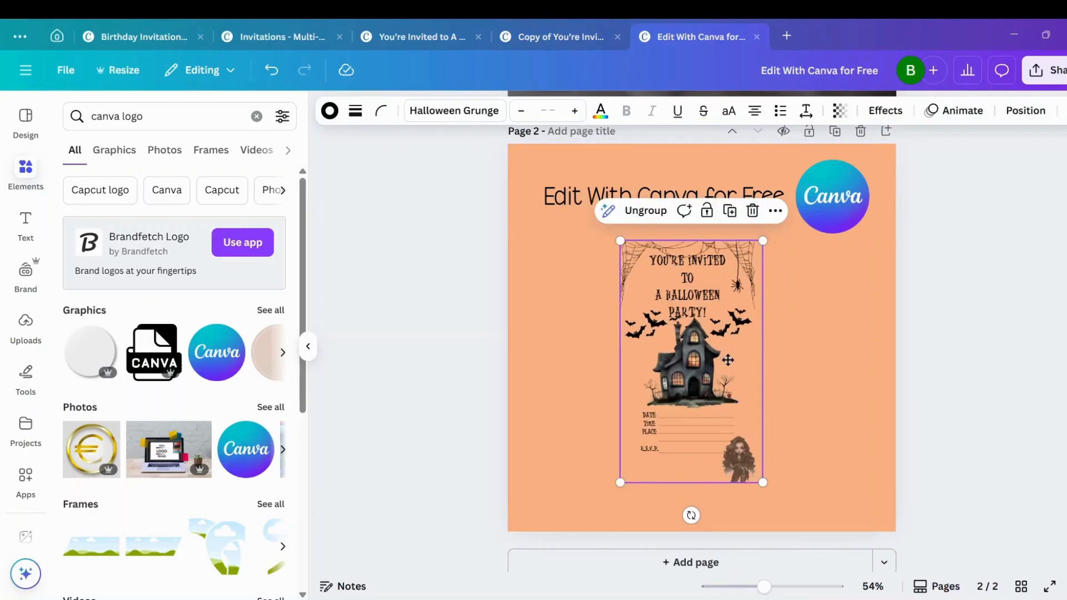
left_click(827, 366)
left_click_drag(712, 366, 734, 365)
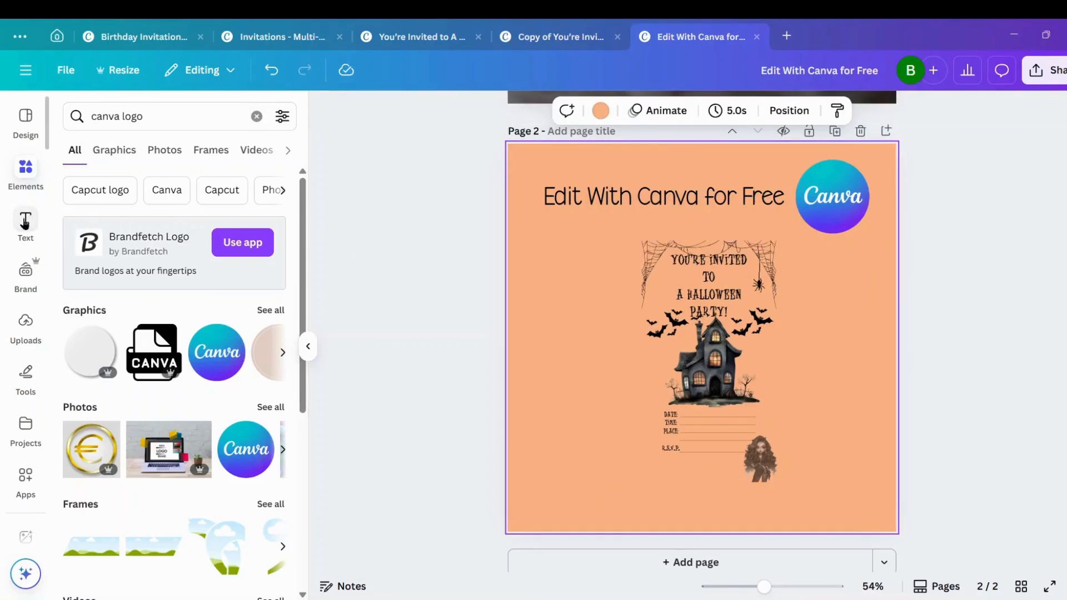
Look through the uploaded images for a mockup suited to the invitation on page 2
left_click(25, 222)
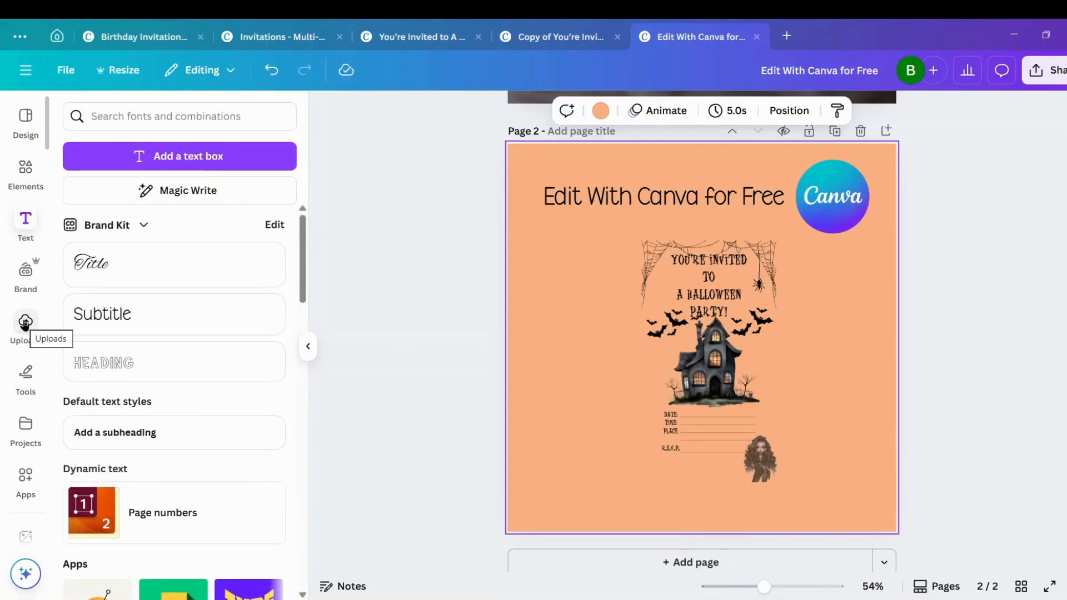
left_click(25, 170)
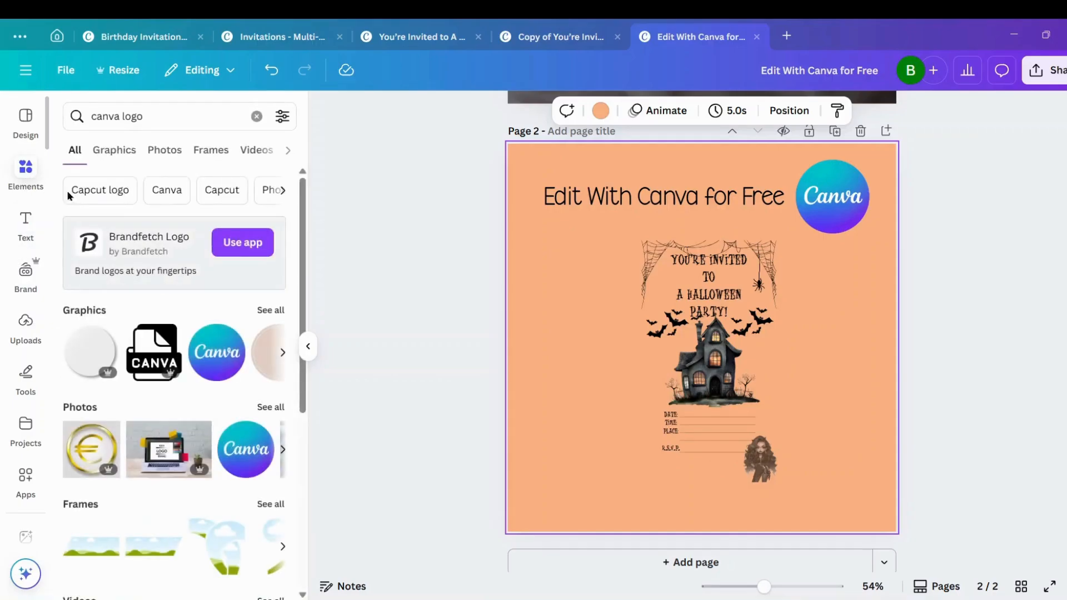
left_click(26, 326)
scroll(165, 342, "down", 5)
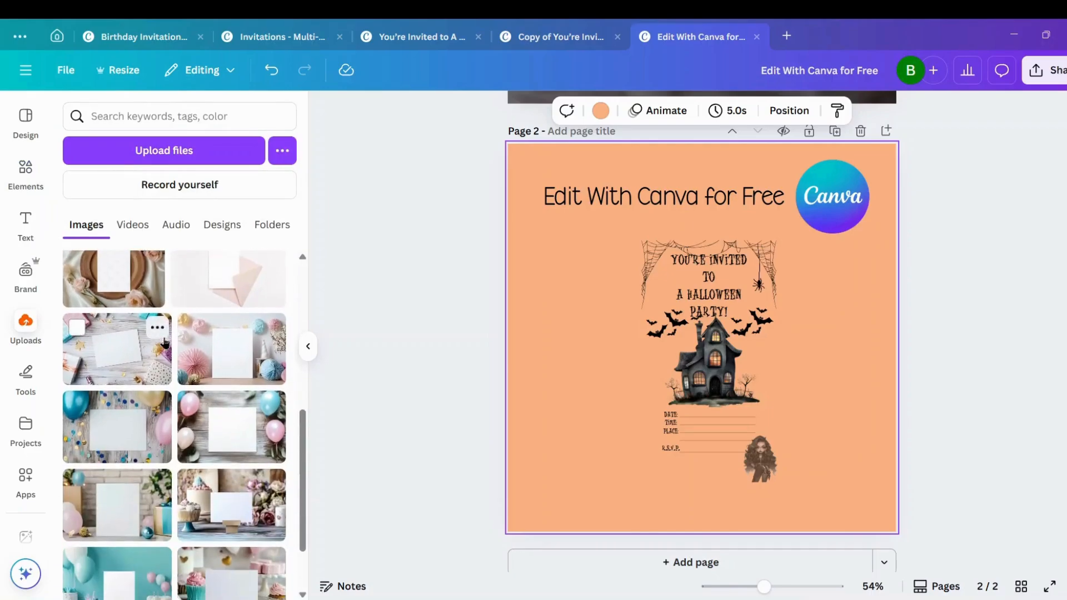
scroll(164, 342, "down", 2)
scroll(173, 341, "down", 5)
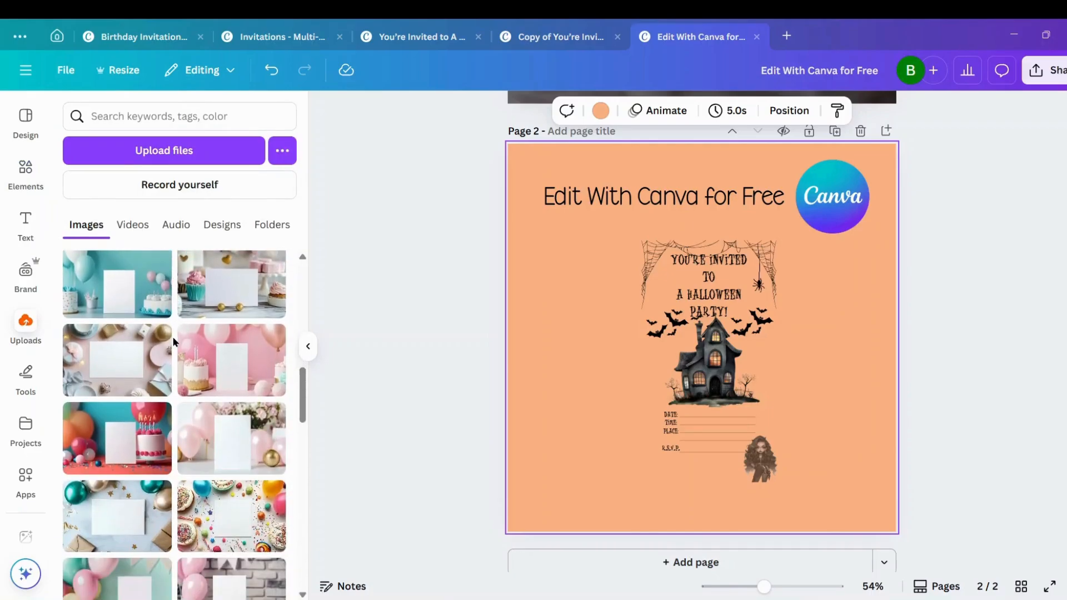
scroll(173, 341, "down", 2)
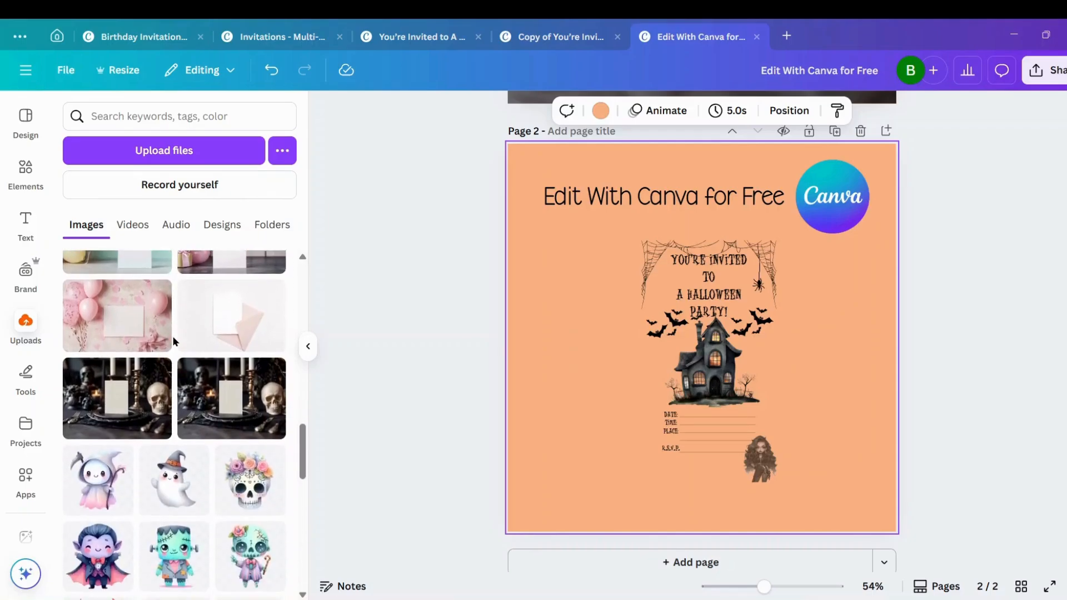
scroll(174, 342, "up", 4)
scroll(173, 342, "up", 5)
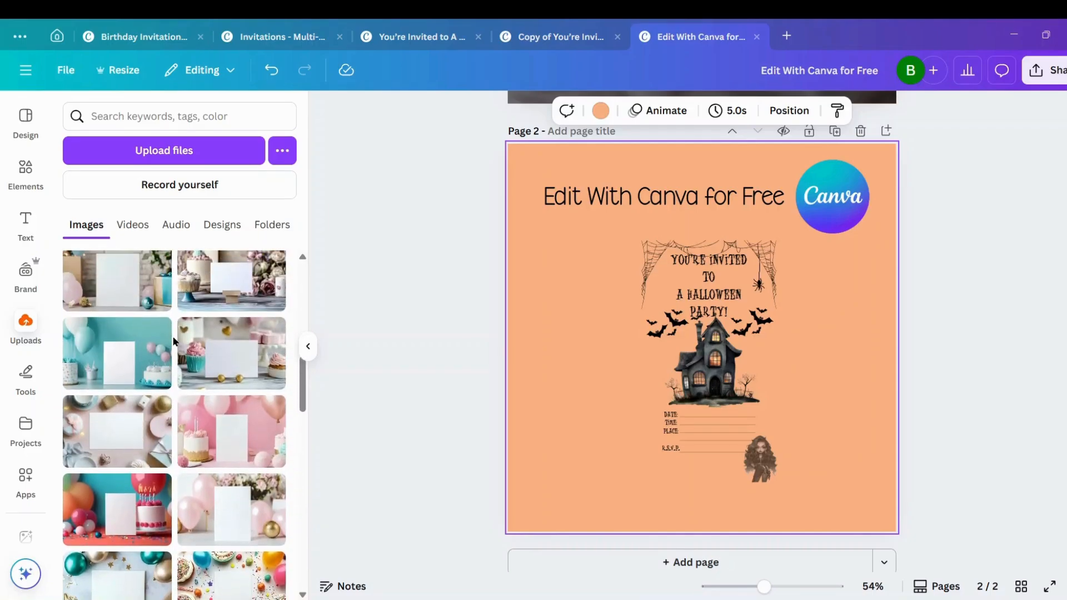
scroll(173, 341, "up", 1)
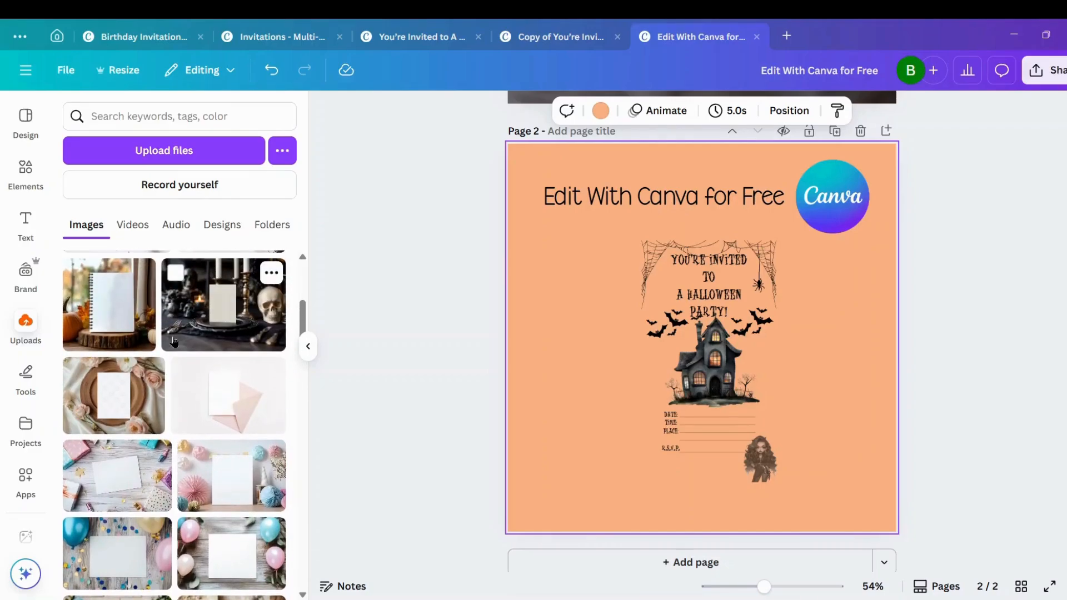
scroll(173, 341, "down", 3)
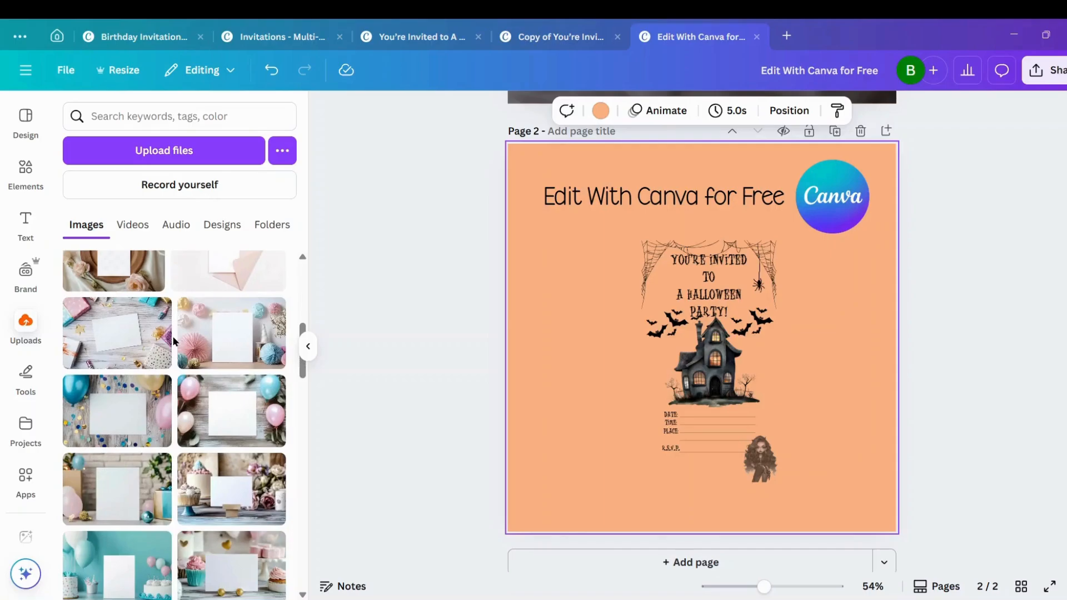
scroll(173, 341, "down", 6)
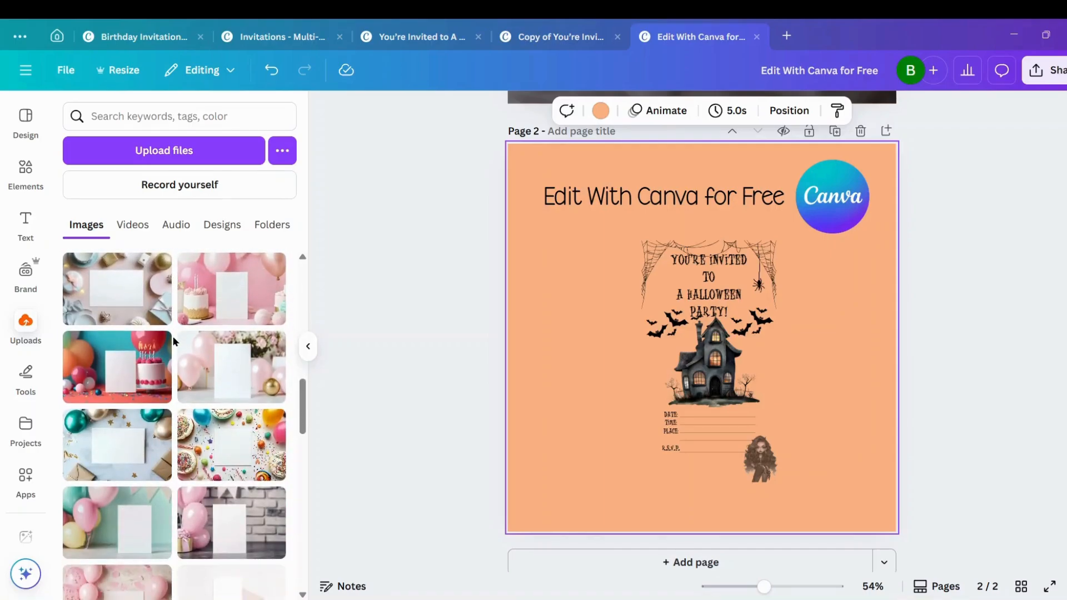
scroll(174, 342, "down", 5)
scroll(173, 342, "down", 8)
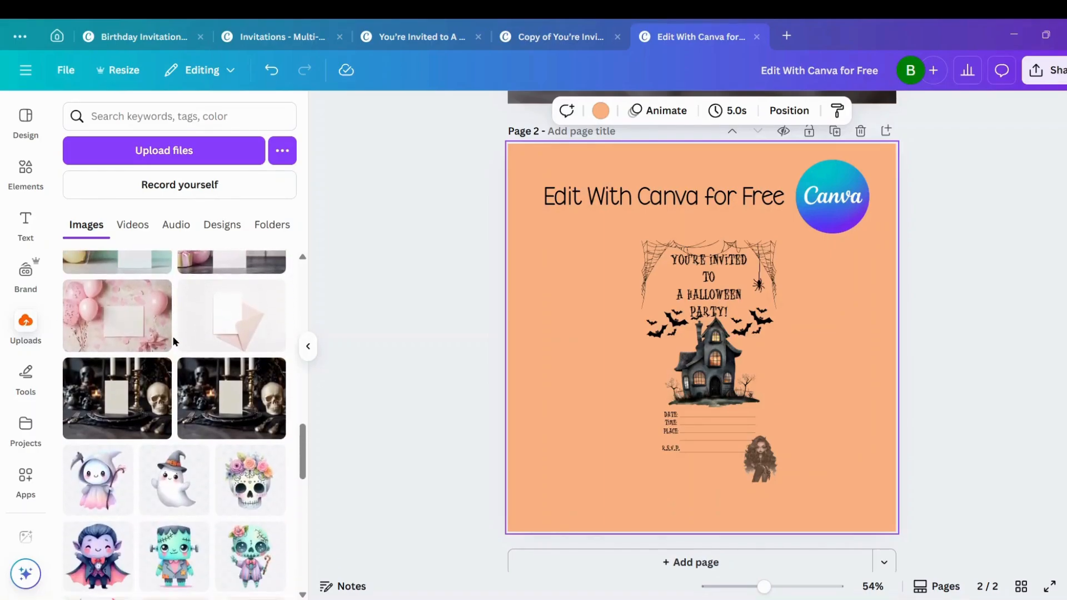
scroll(173, 341, "up", 6)
scroll(172, 335, "up", 5)
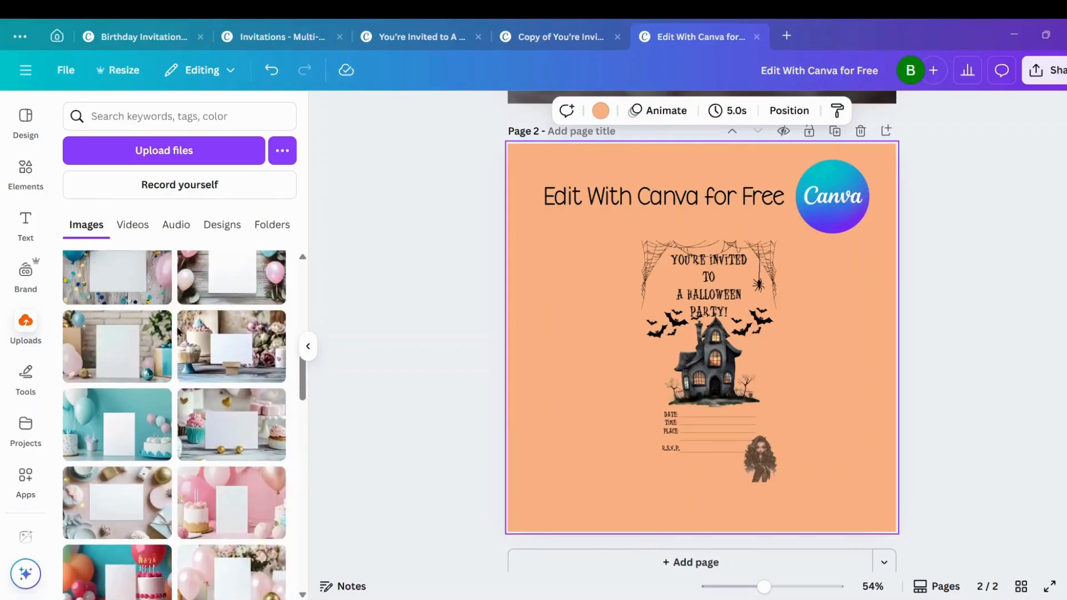
Search the elements for "invitation mockup" and insert the black phone frame with the pill-shaped notch from the graphics results
left_click(35, 159)
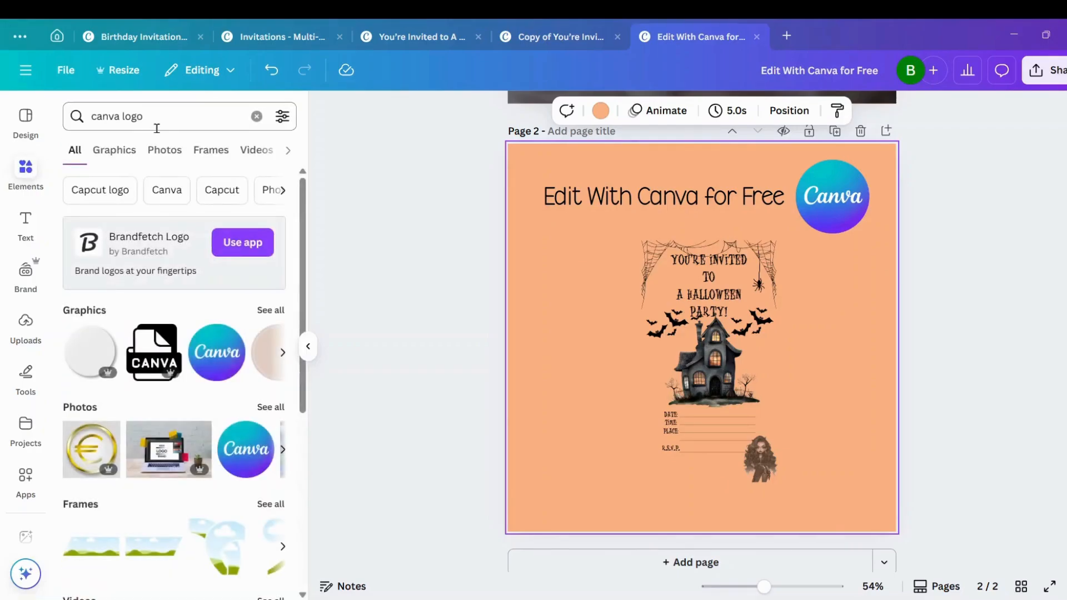
left_click(257, 116)
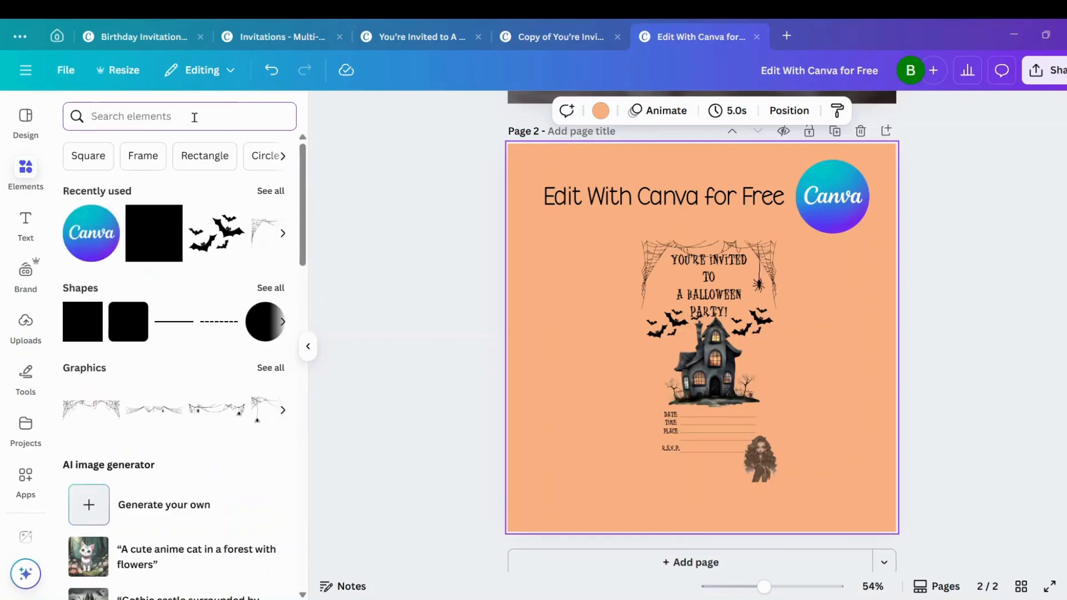
type("invitation m")
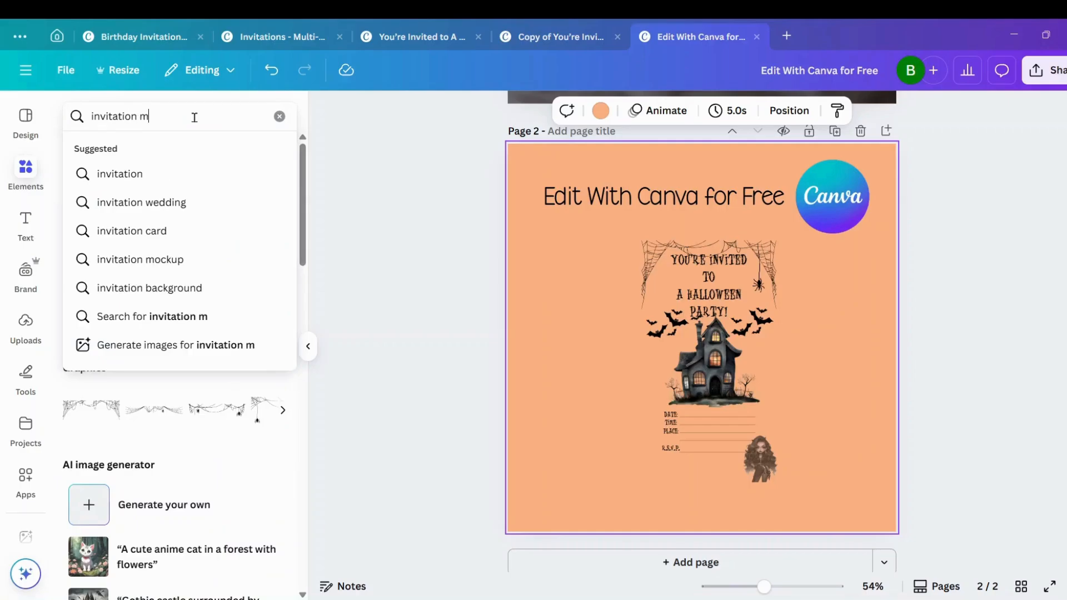
type("ockup")
key("Return")
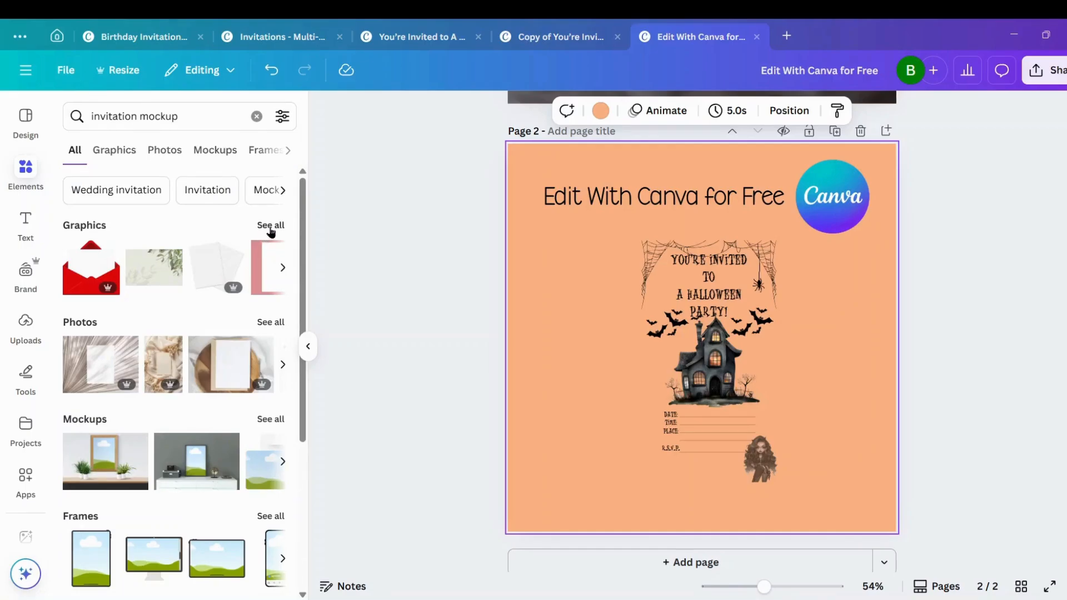
left_click(271, 227)
scroll(263, 254, "down", 1)
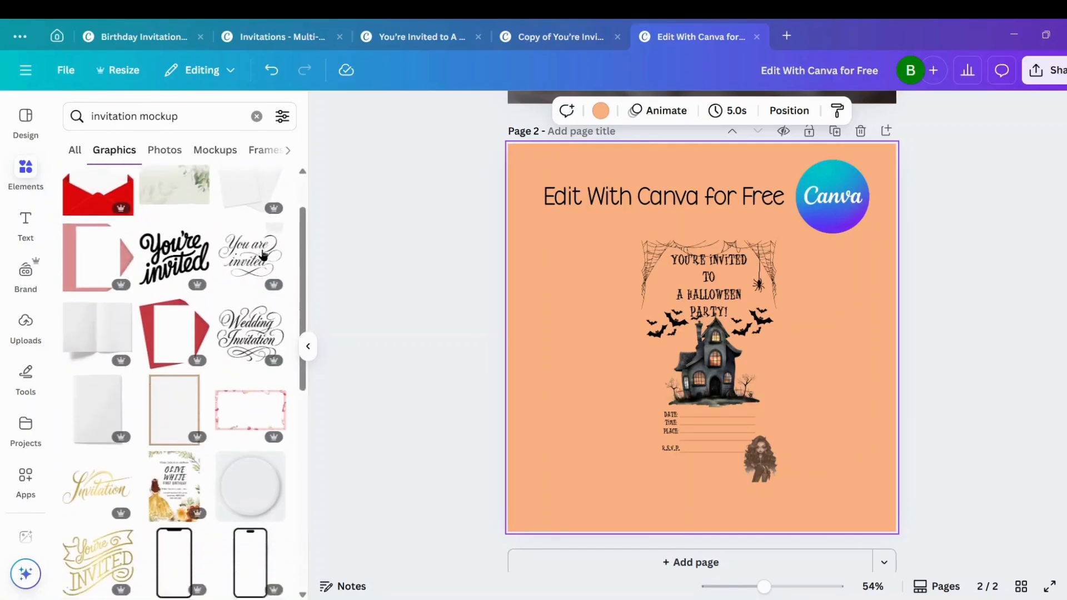
scroll(264, 254, "down", 5)
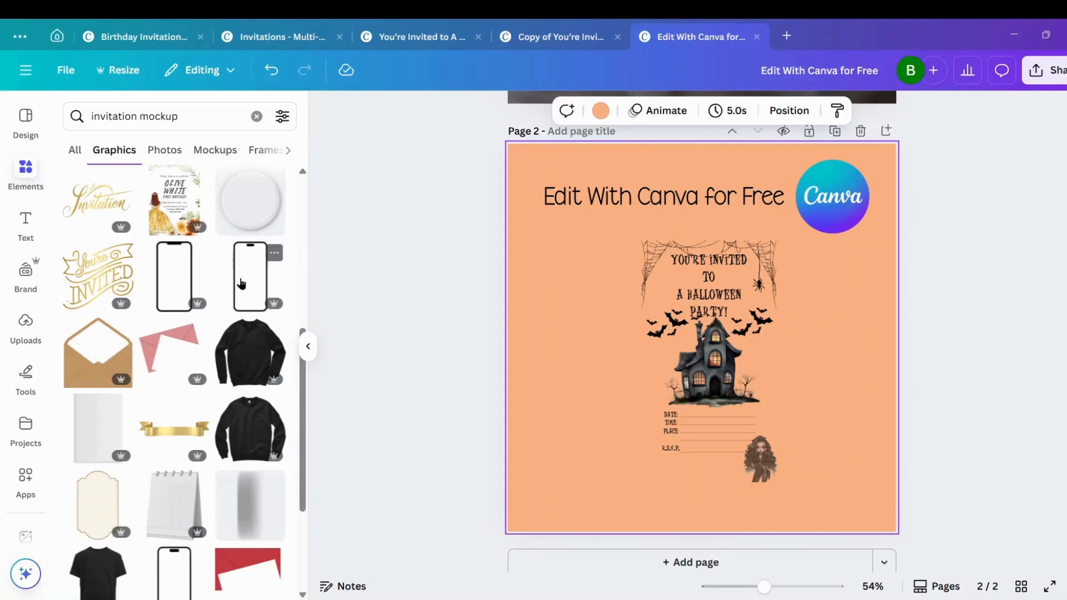
left_click(240, 283)
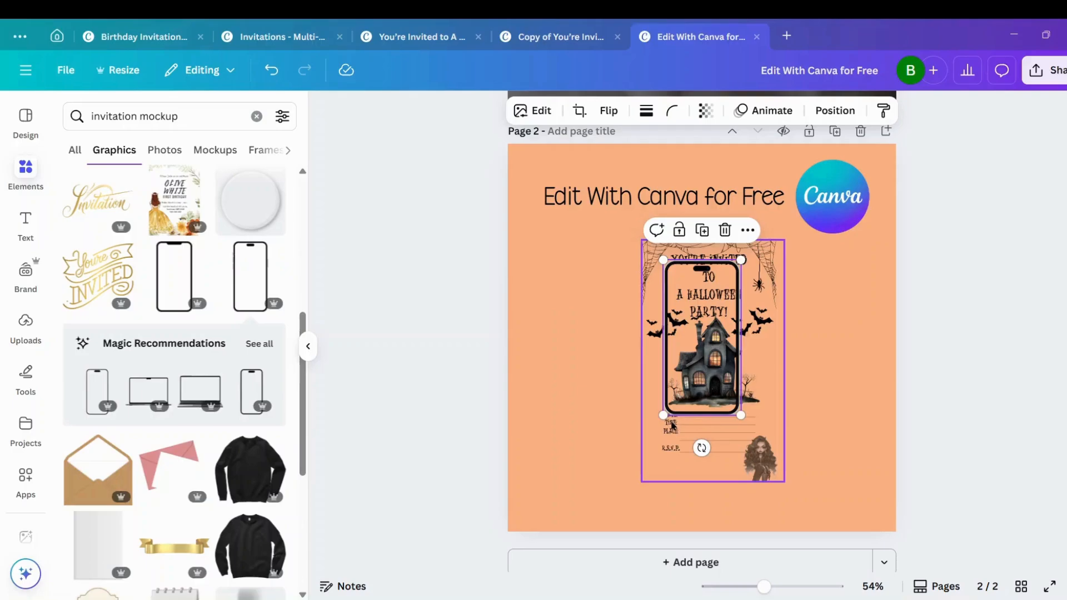
Enlarge the phone frame and position it around the Halloween invitation
left_click_drag(663, 416, 607, 497)
left_click_drag(740, 261, 773, 228)
left_click_drag(684, 376, 711, 376)
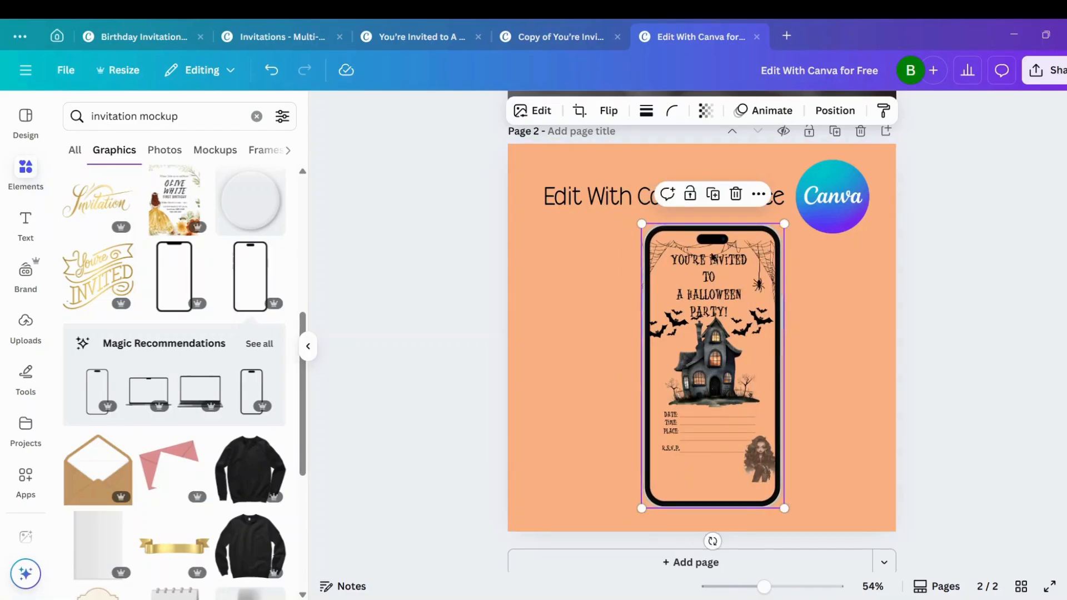
Move the phone frame slightly lower and enlarge it until it reaches the page's bottom edge
mouse_move(641, 223)
left_mouse_down()
mouse_move(635, 215)
mouse_move(641, 222)
left_mouse_up()
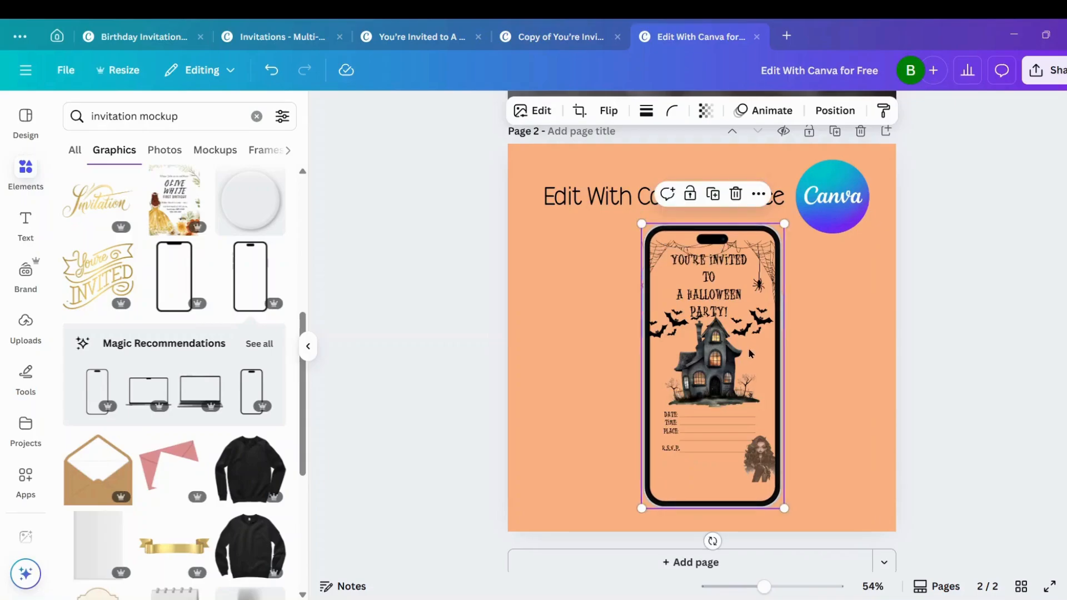
left_click_drag(750, 353, 751, 358)
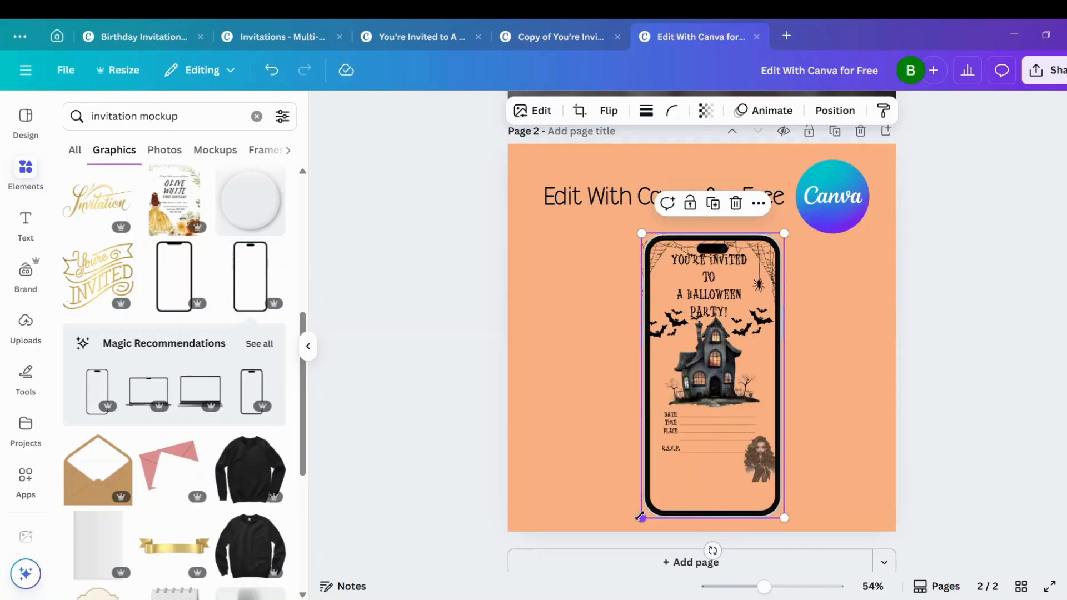
mouse_move(640, 516)
left_mouse_down()
mouse_move(659, 493)
mouse_move(643, 507)
mouse_move(640, 537)
left_mouse_up()
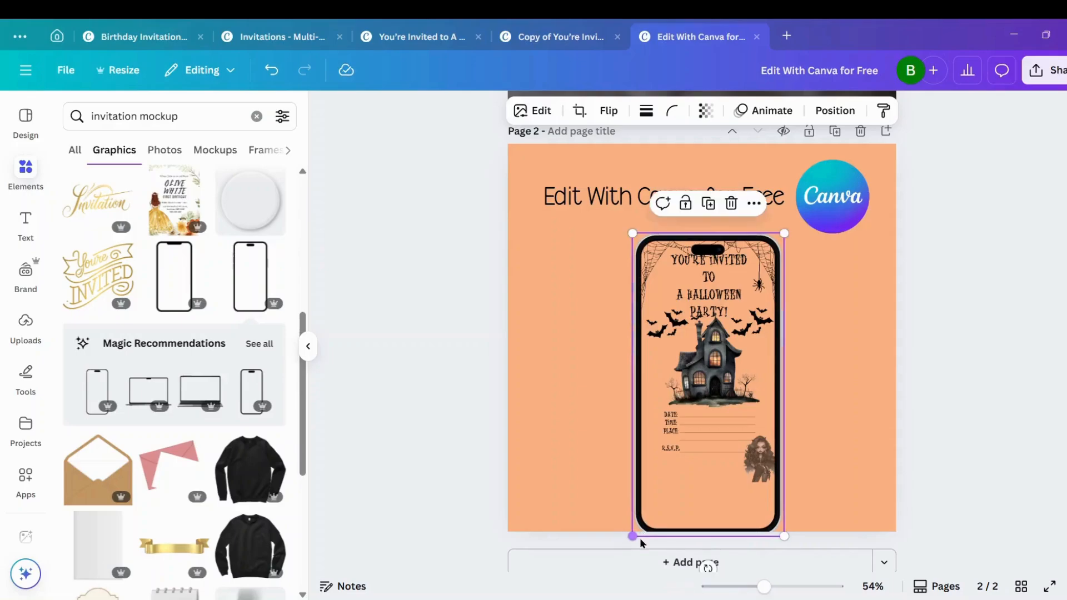
Move the phone frame slightly up around the Halloween invitation and shrink it a little from its upper-left corner
left_click(881, 437)
left_click_drag(778, 379, 777, 368)
left_click(844, 383)
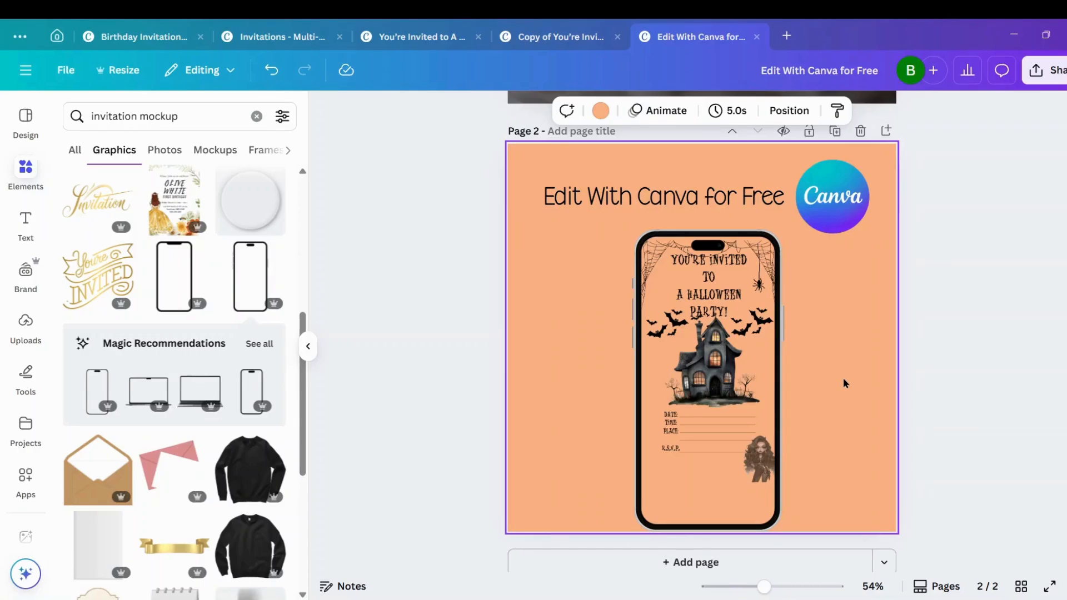
left_click(643, 382)
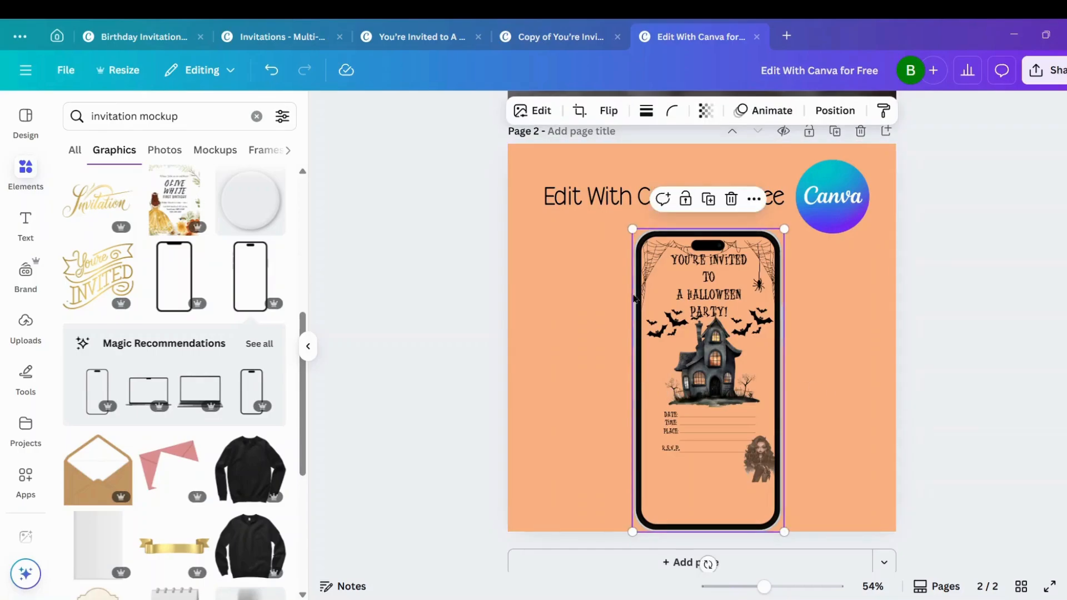
mouse_move(631, 228)
left_mouse_down()
mouse_move(626, 214)
mouse_move(625, 235)
left_mouse_up()
left_click(569, 339)
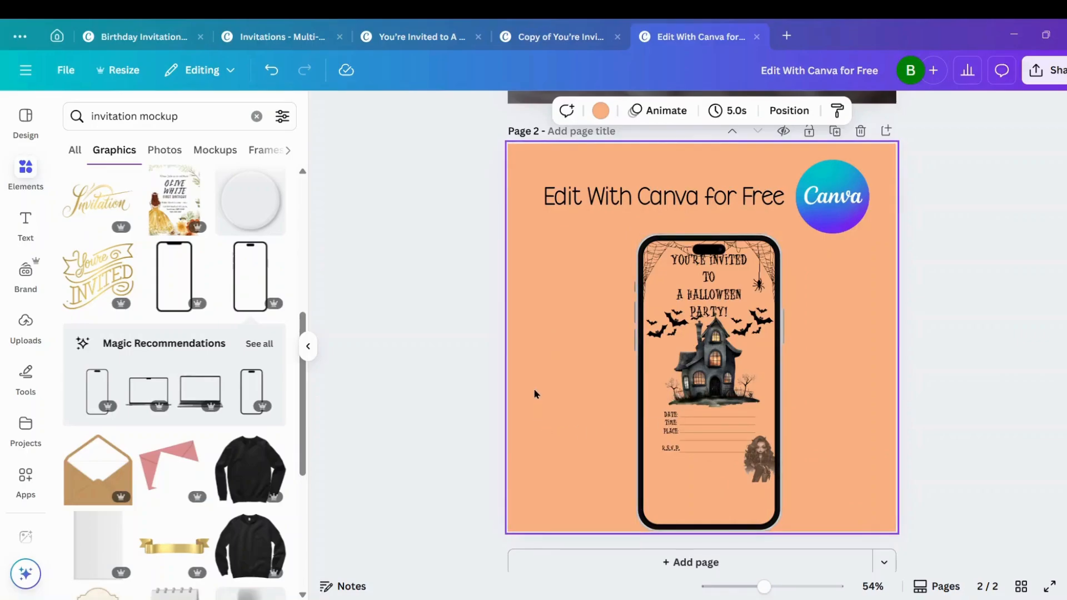
Duplicate the "Edit With Canva for Free" heading, place the copy directly below it and change its text to "Instructions Included"
scroll(535, 393, "down", 1)
scroll(534, 392, "up", 3)
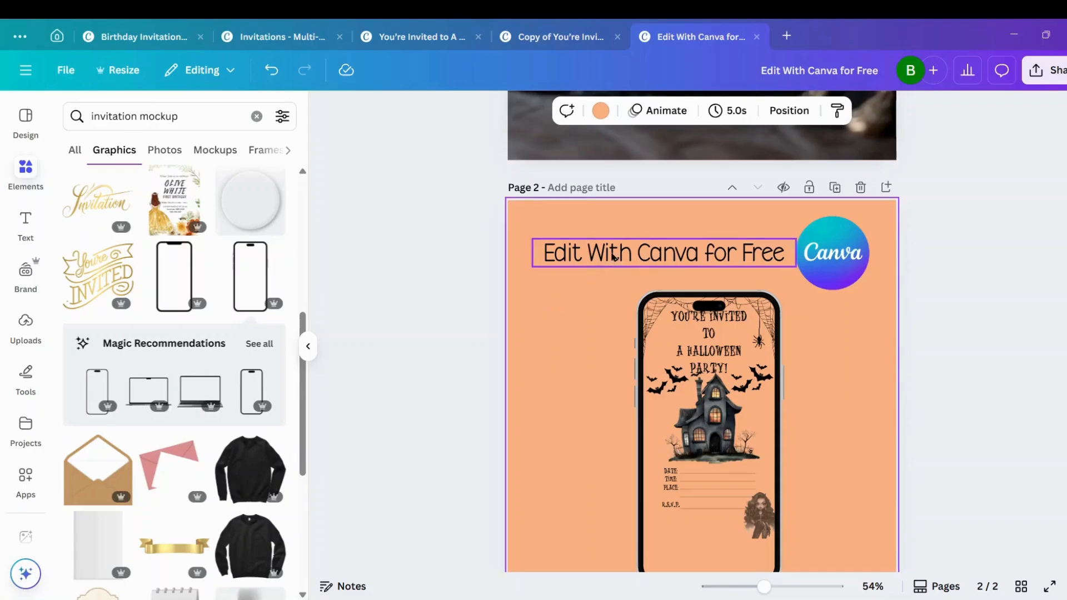
left_click(611, 257)
left_click(676, 210)
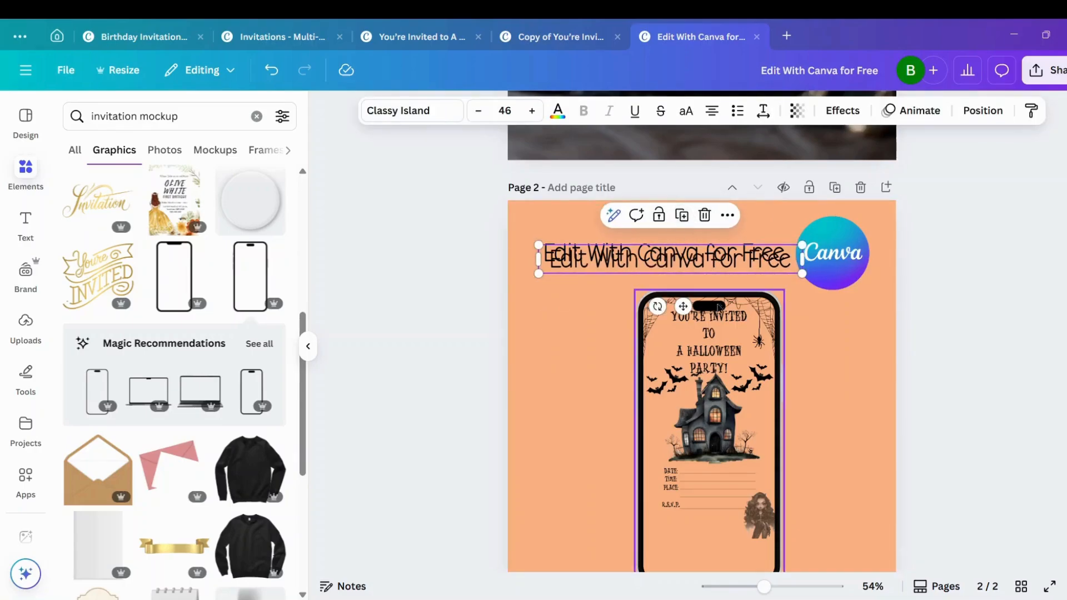
left_click_drag(685, 306, 676, 328)
double_click(709, 280)
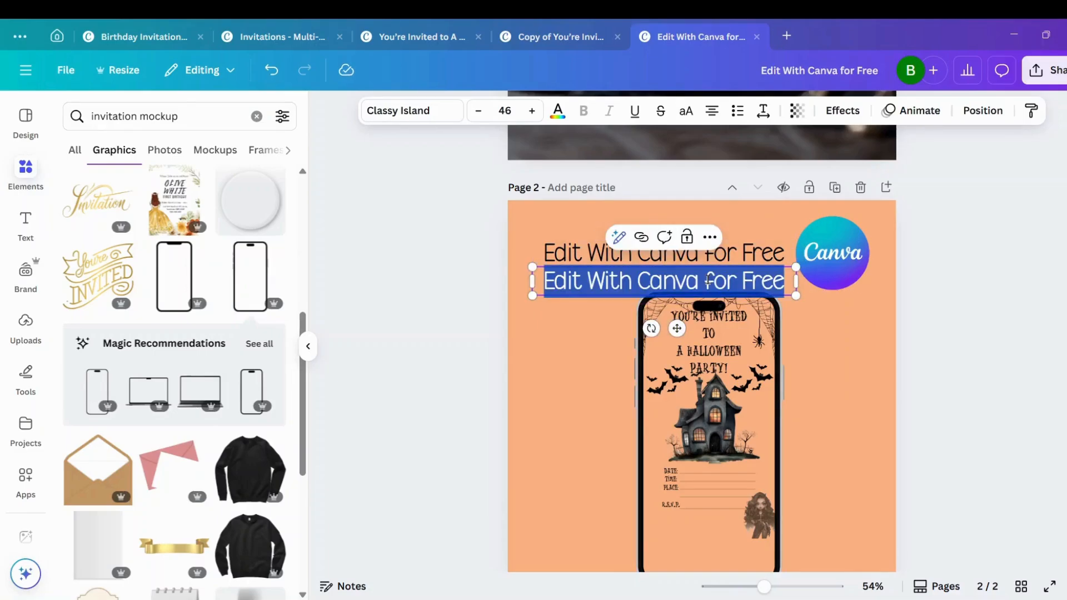
type("Instruc")
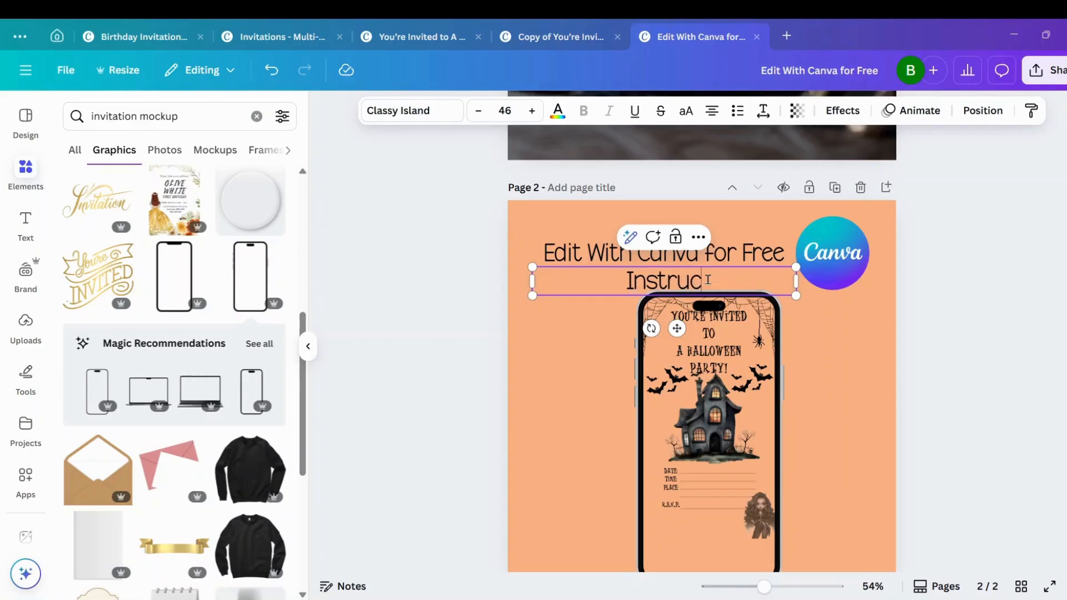
type("tions In")
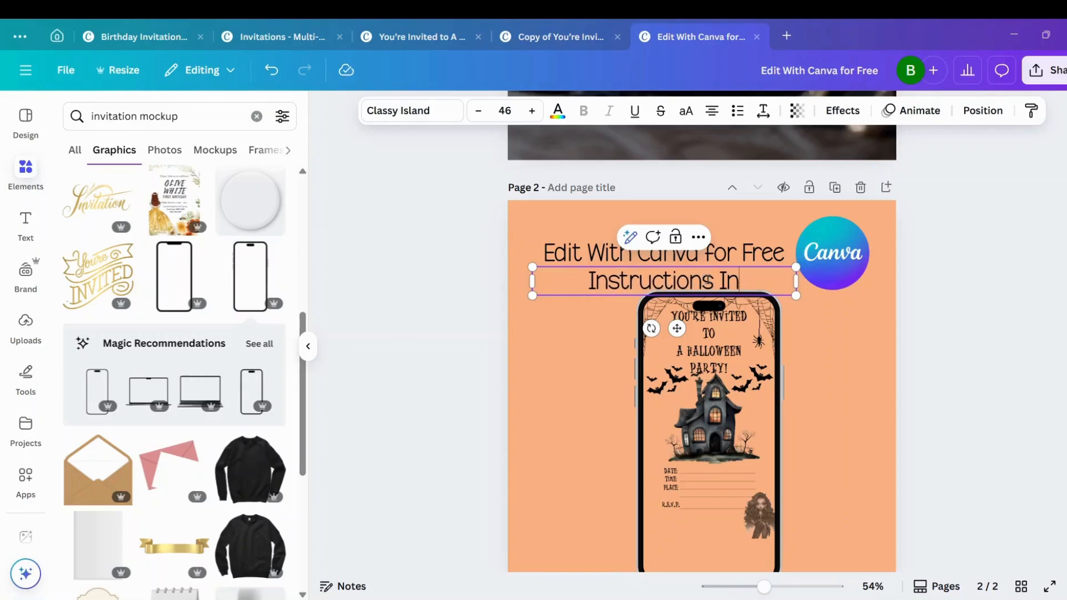
type("cluded")
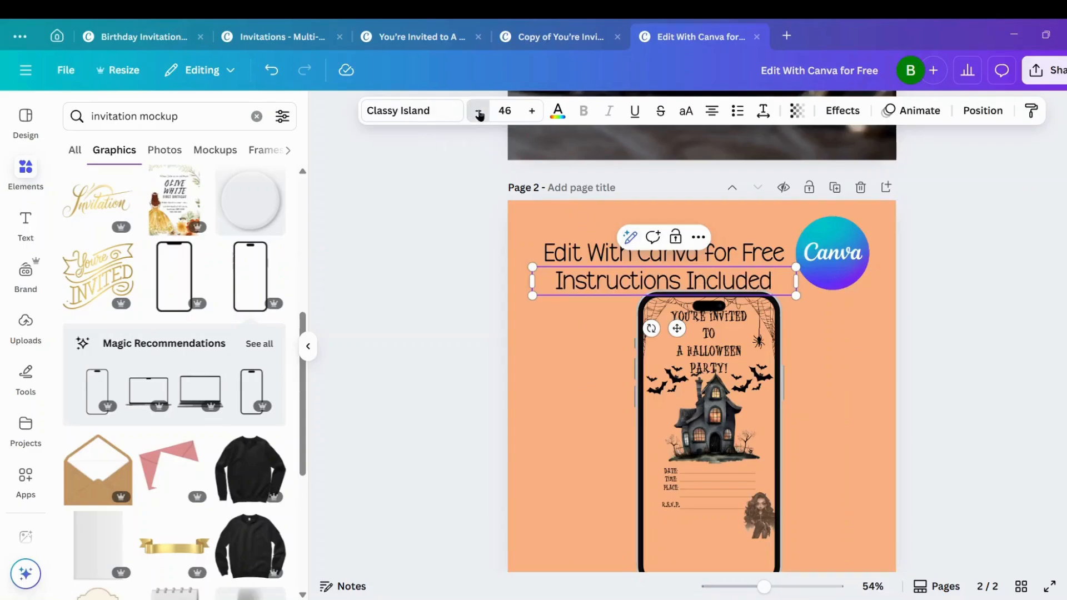
Reduce the font size of "Instructions Included" well below the heading's size and shift the line slightly right under the heading
left_click(478, 111)
left_click(478, 110)
left_click(478, 110)
left_click(478, 110)
left_click(478, 111)
left_click(478, 111)
left_click(478, 110)
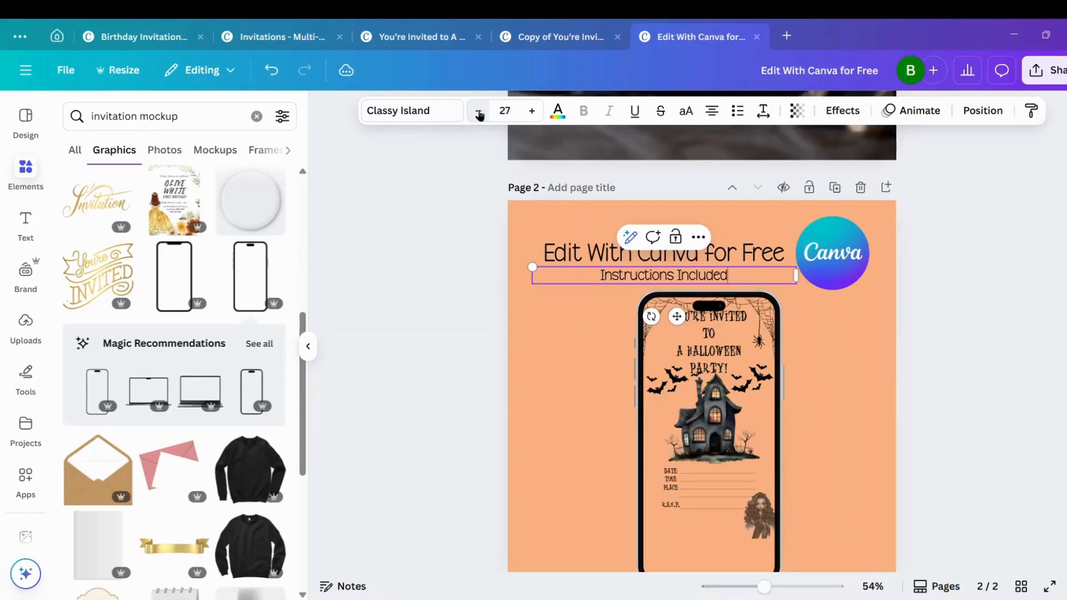
left_click(478, 111)
left_click(823, 369)
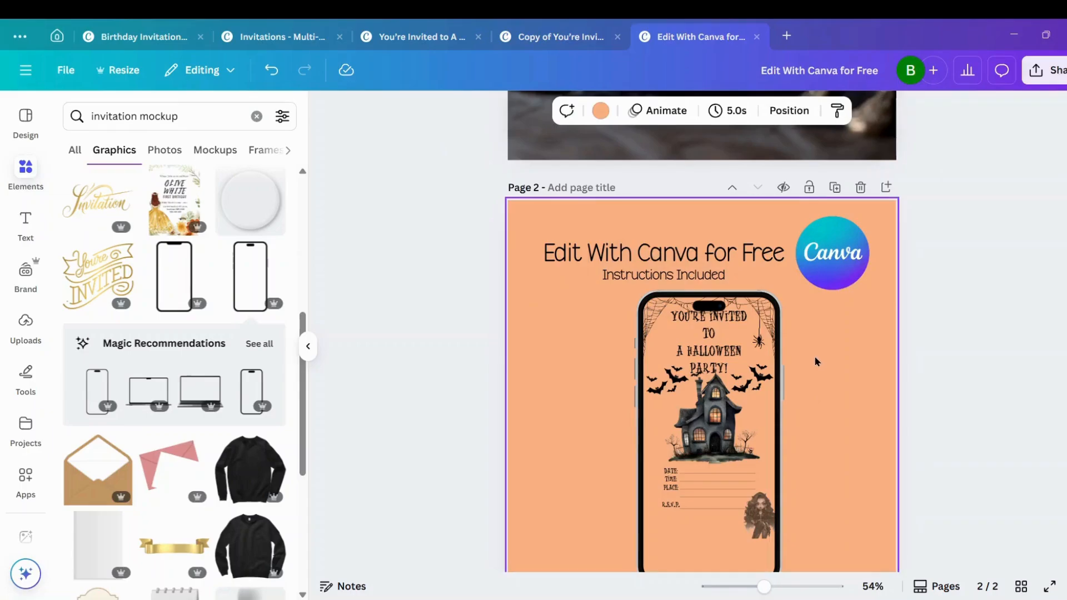
left_click_drag(694, 274, 701, 272)
left_click(860, 378)
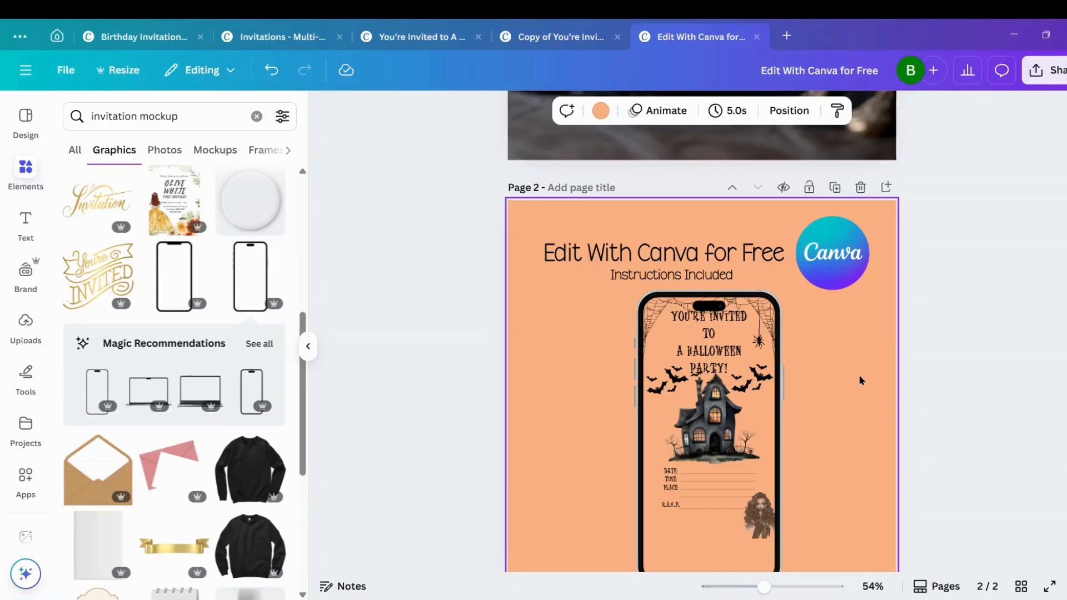
Add a Subtitle-style text box to page 2 with the lines "Digital Product" and "No Physical product will be shipped"
scroll(860, 381, "down", 2)
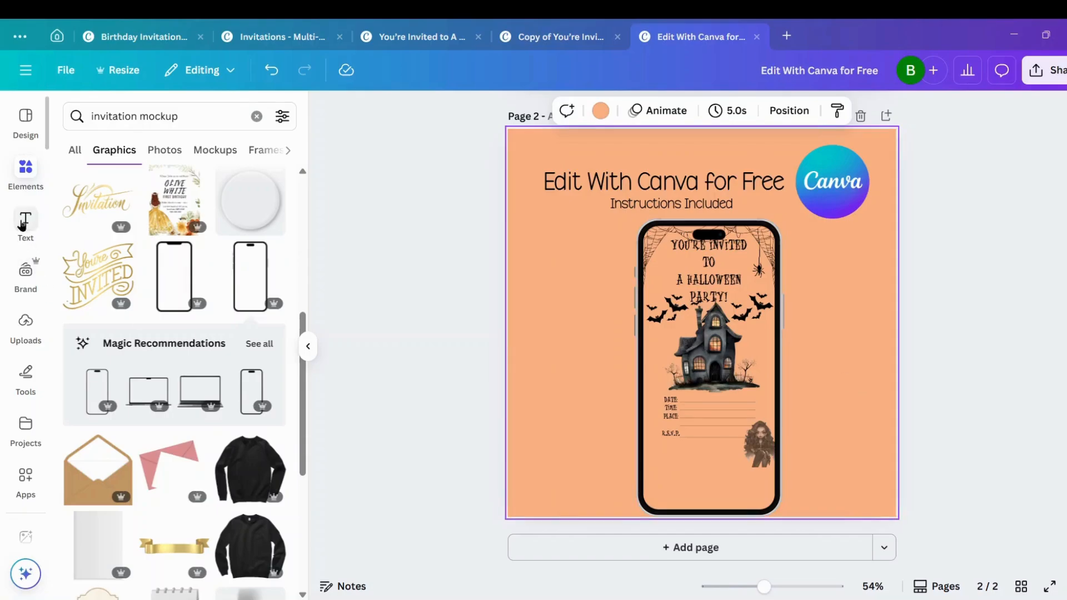
left_click(24, 221)
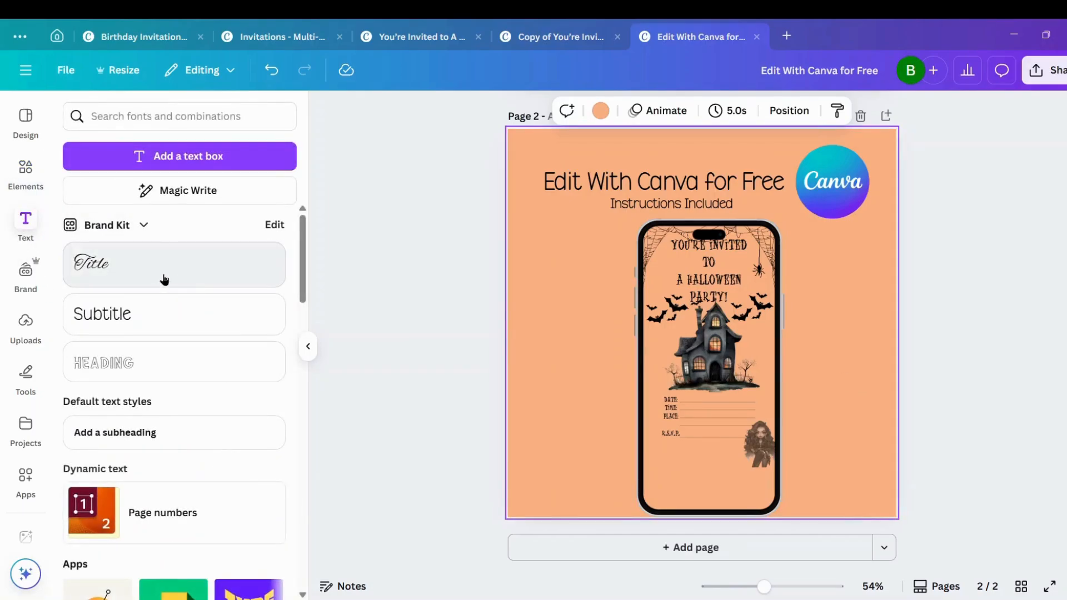
left_click(165, 312)
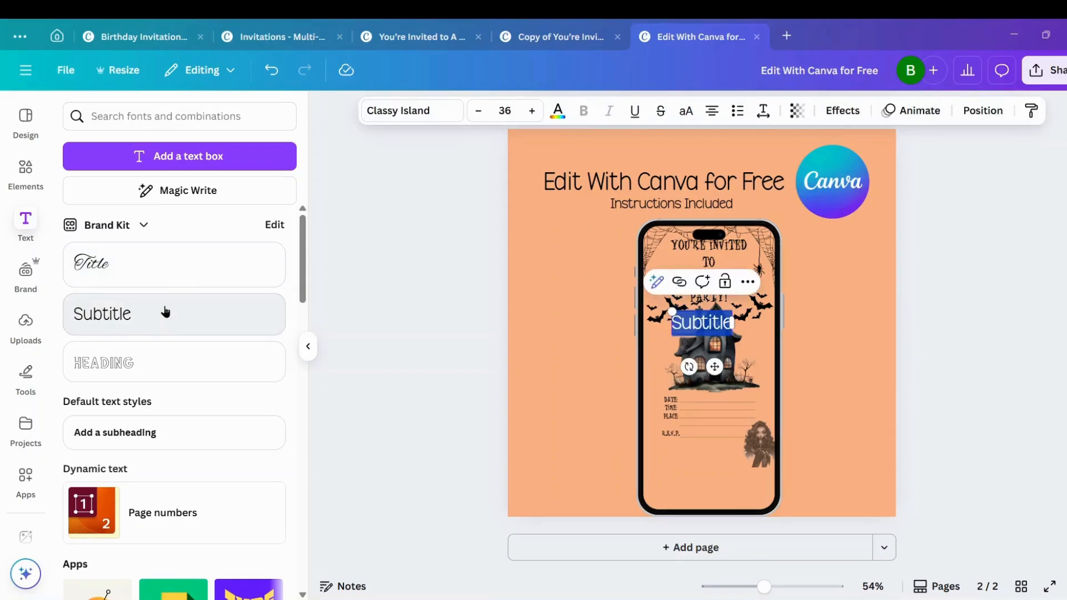
type("Digita")
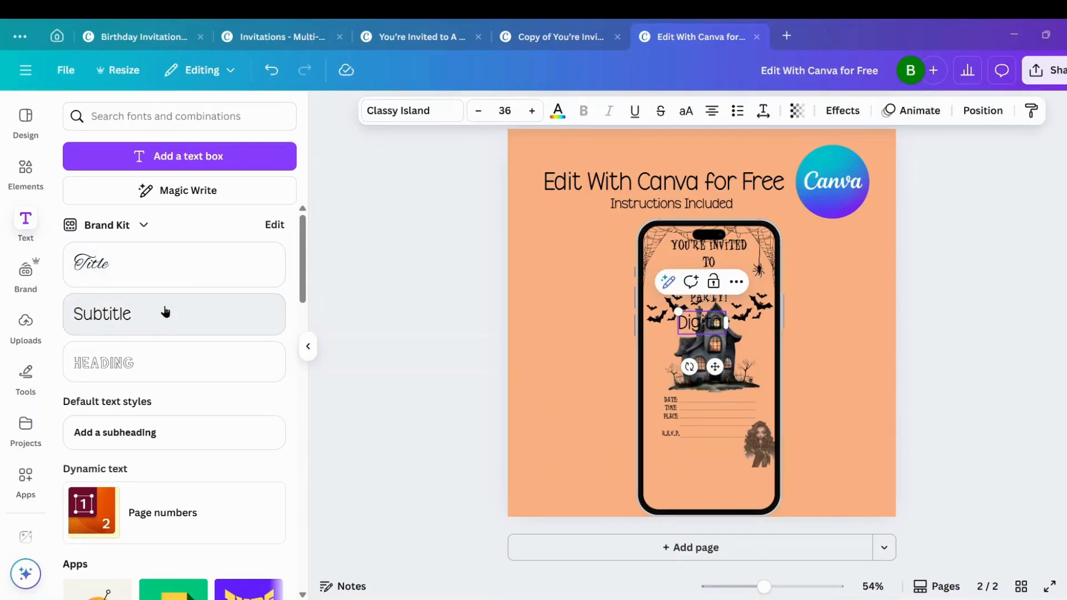
type("l Product")
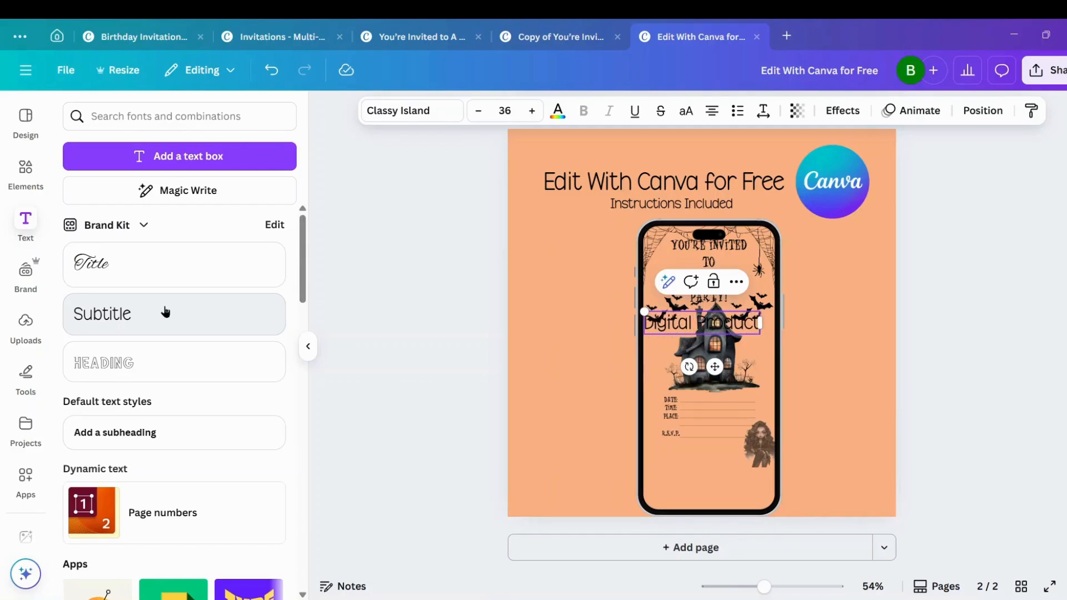
key("Return")
type("No P")
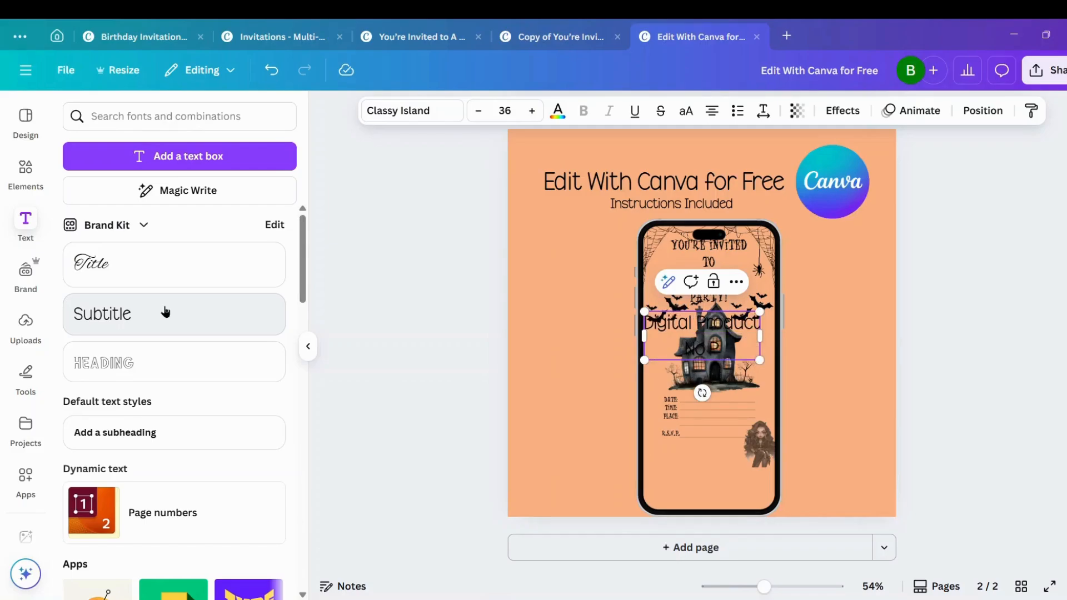
type("hysical")
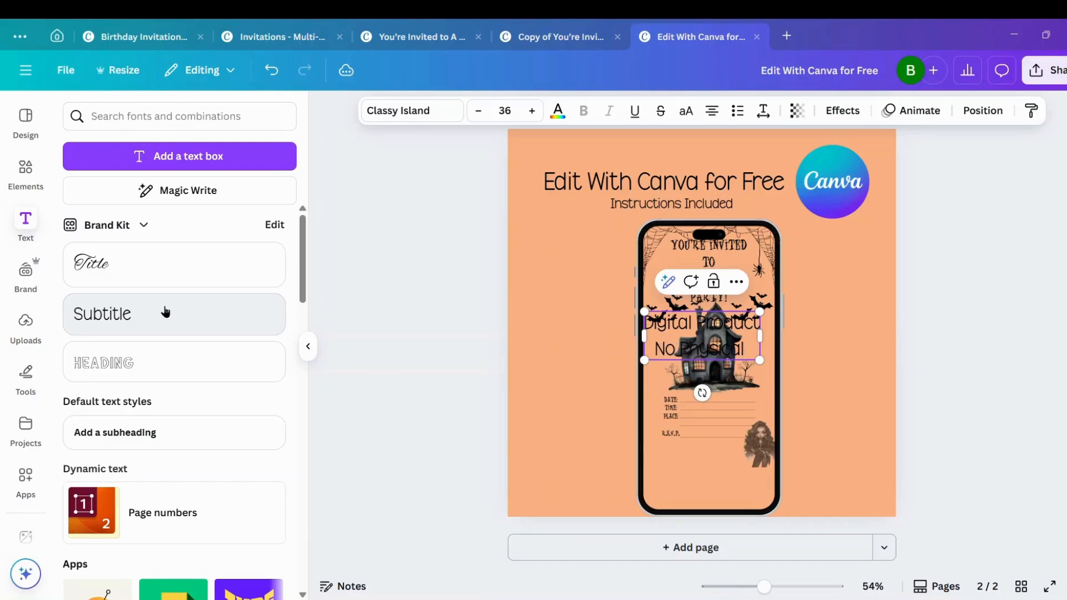
type(" produ")
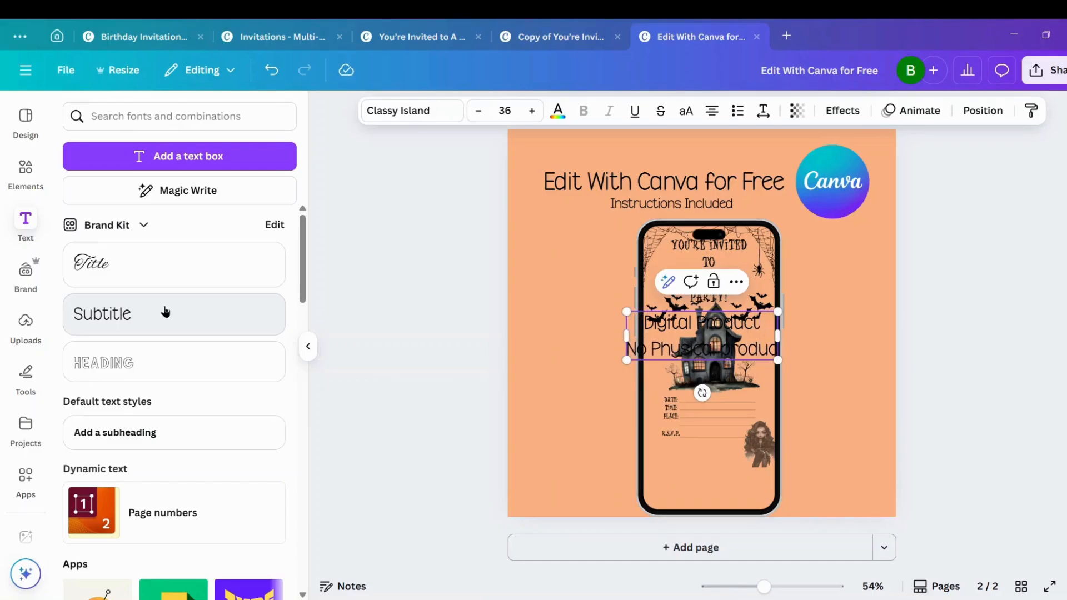
type("ct will be sh")
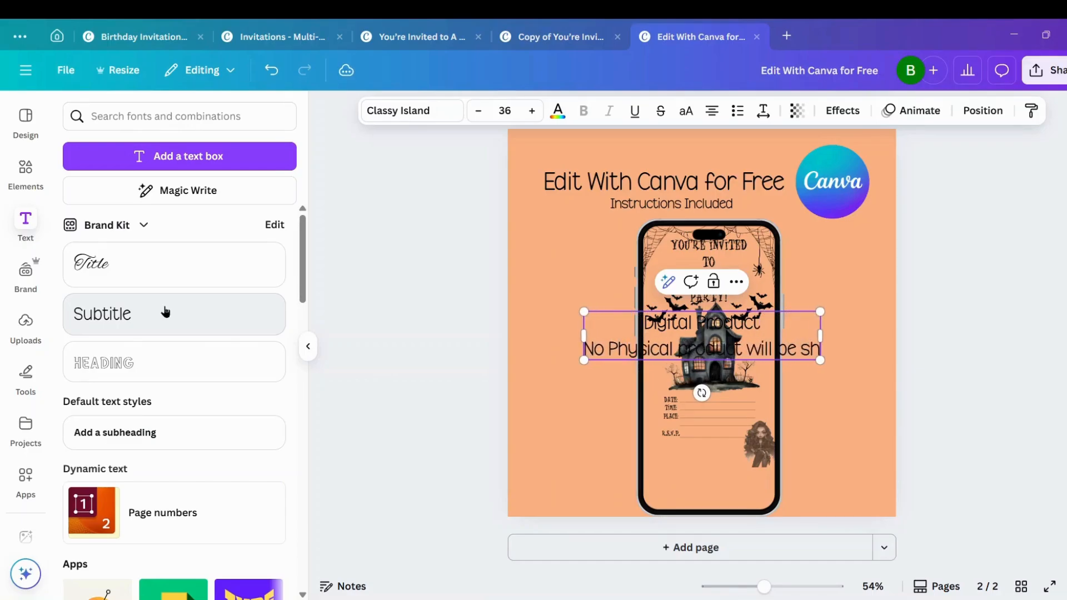
type("ipped")
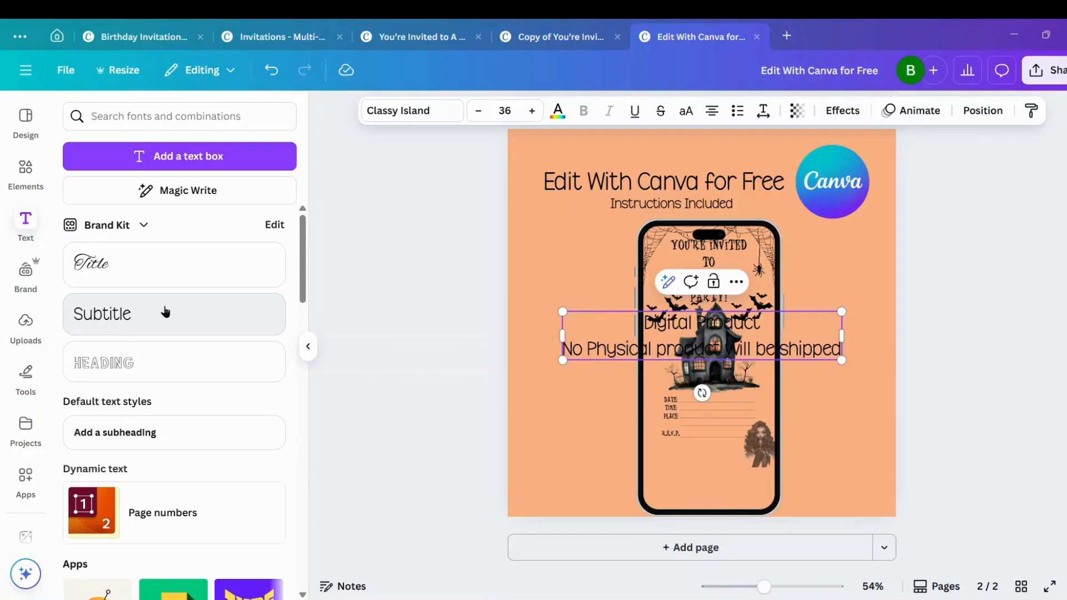
Add a third line to the text box reading "Check email spam file if you haven't received your download"
key("Return")
type("Check")
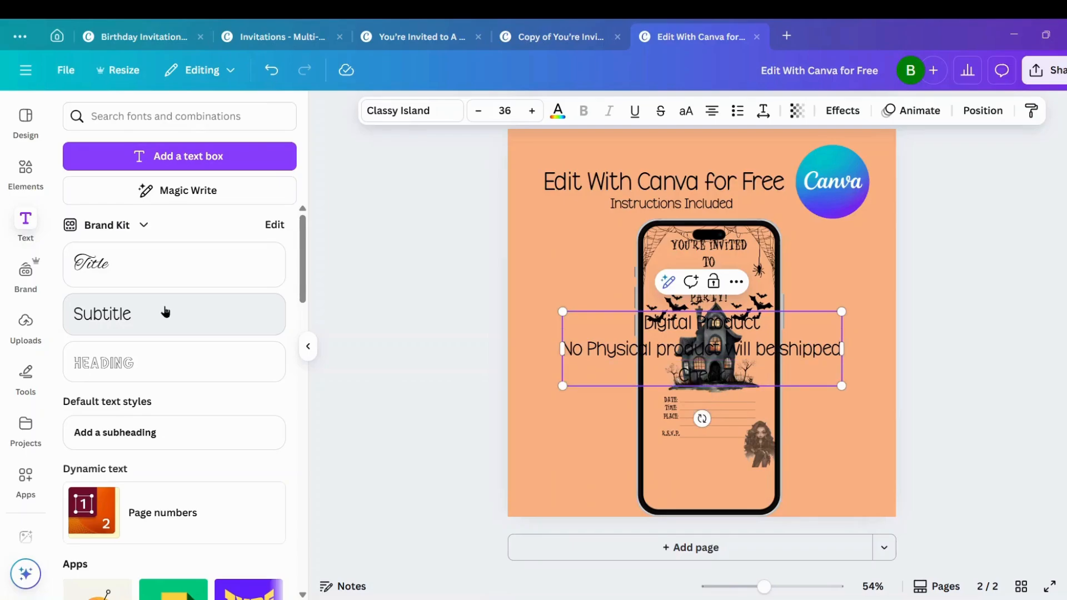
type(" email for")
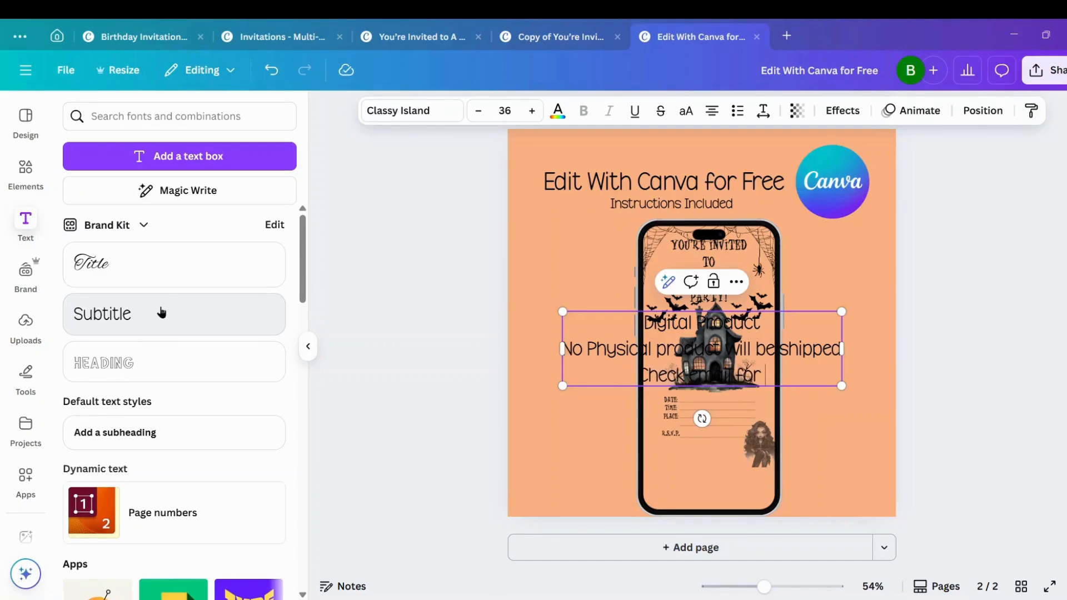
key("BackSpace")
key("BackSpace")
key("BackSpace")
type("us")
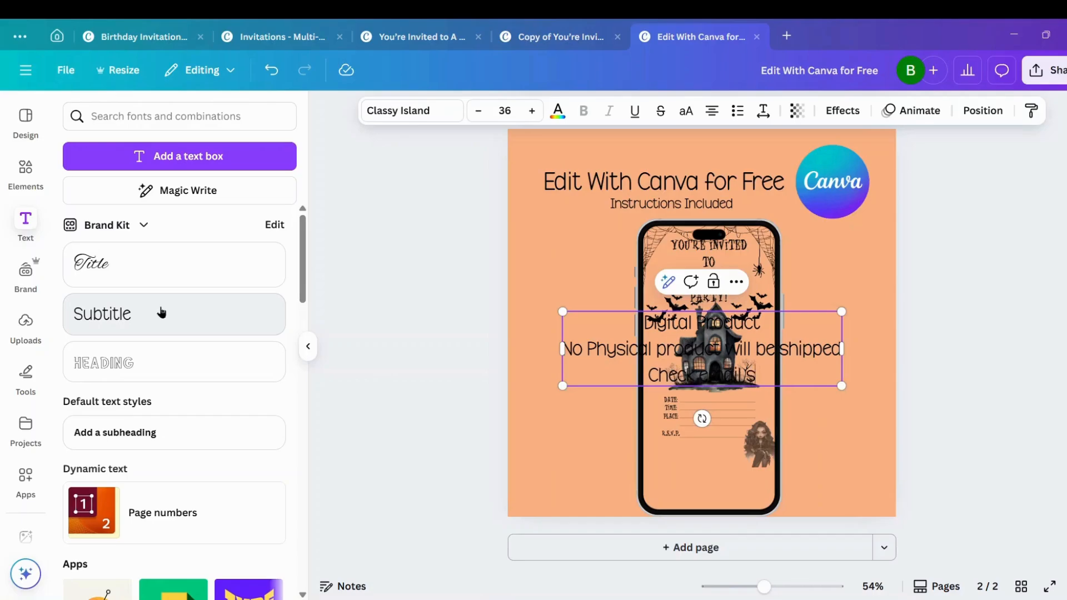
type("pam file")
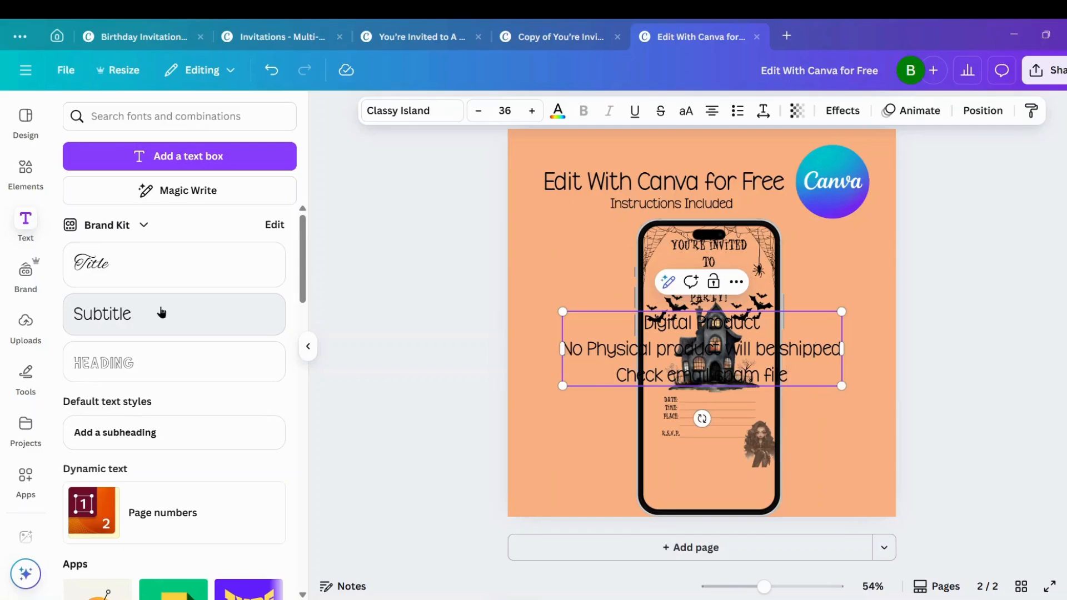
type(" if you hav")
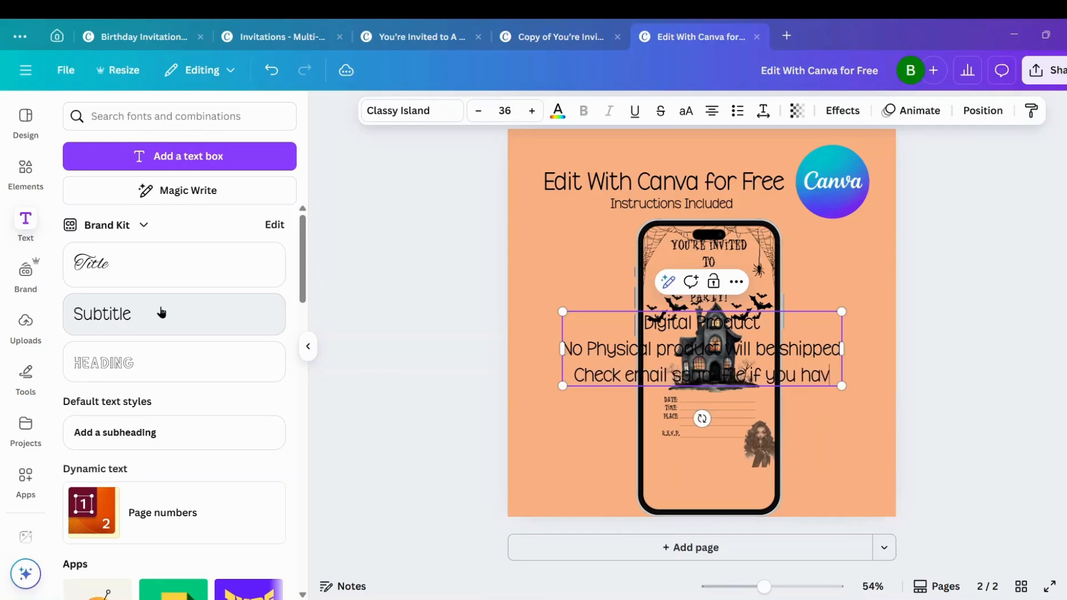
type("en't recei")
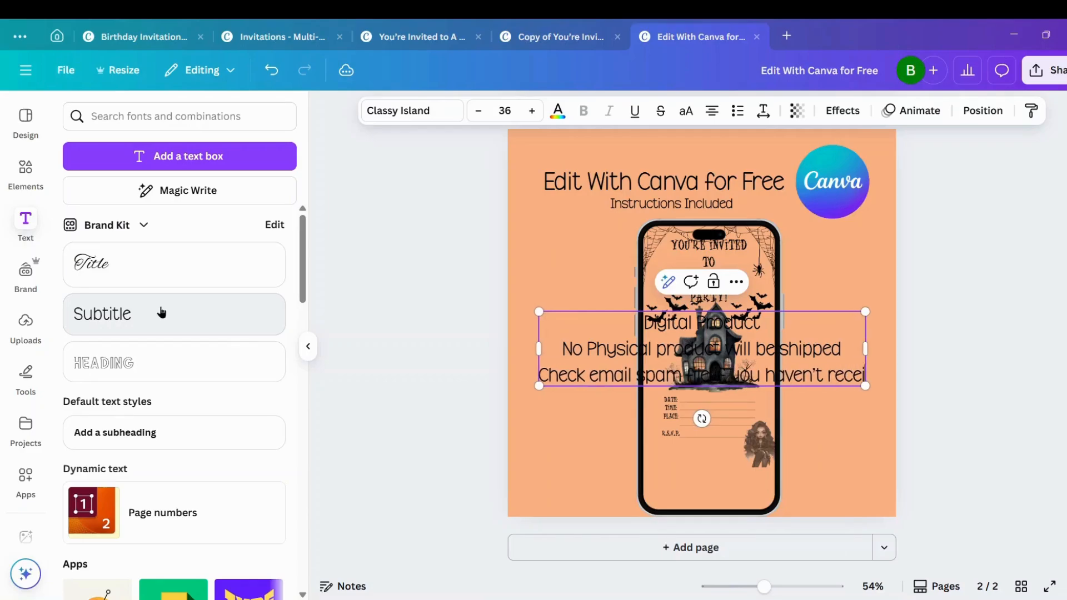
type("ved your")
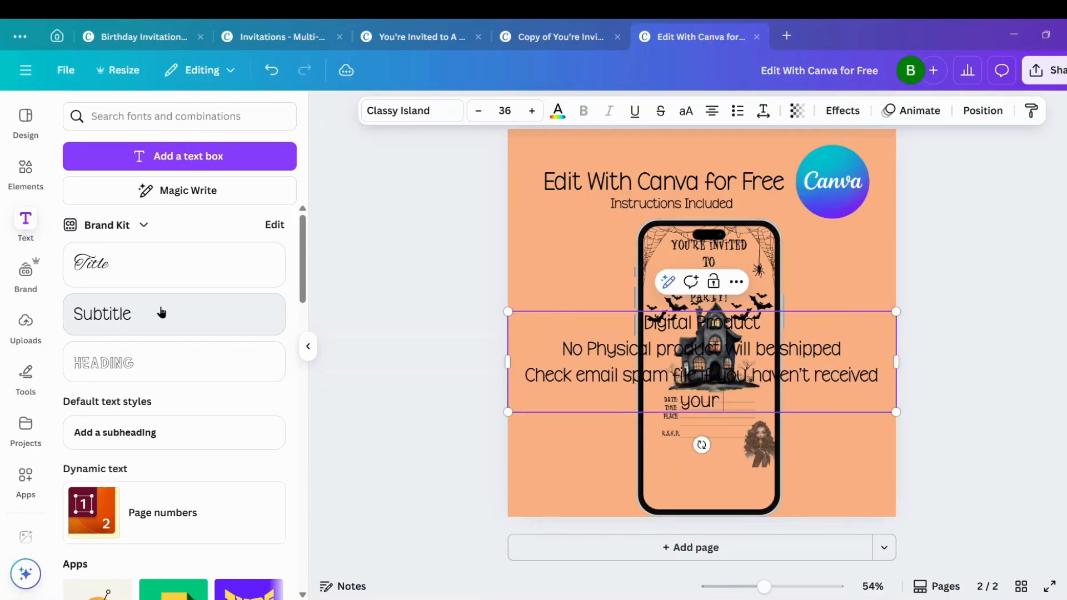
type(" downloa")
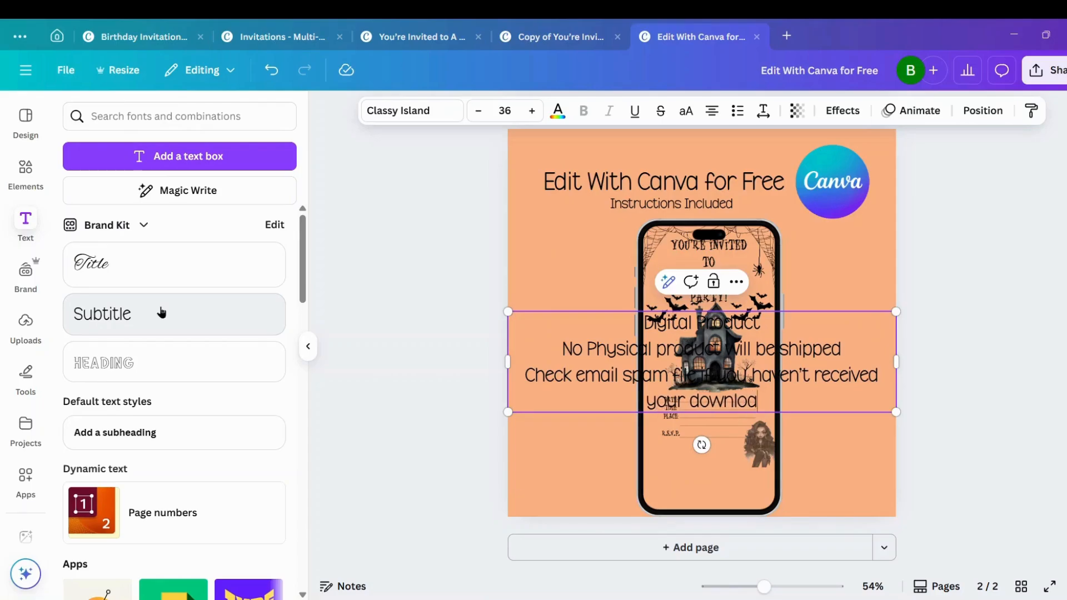
type("dd")
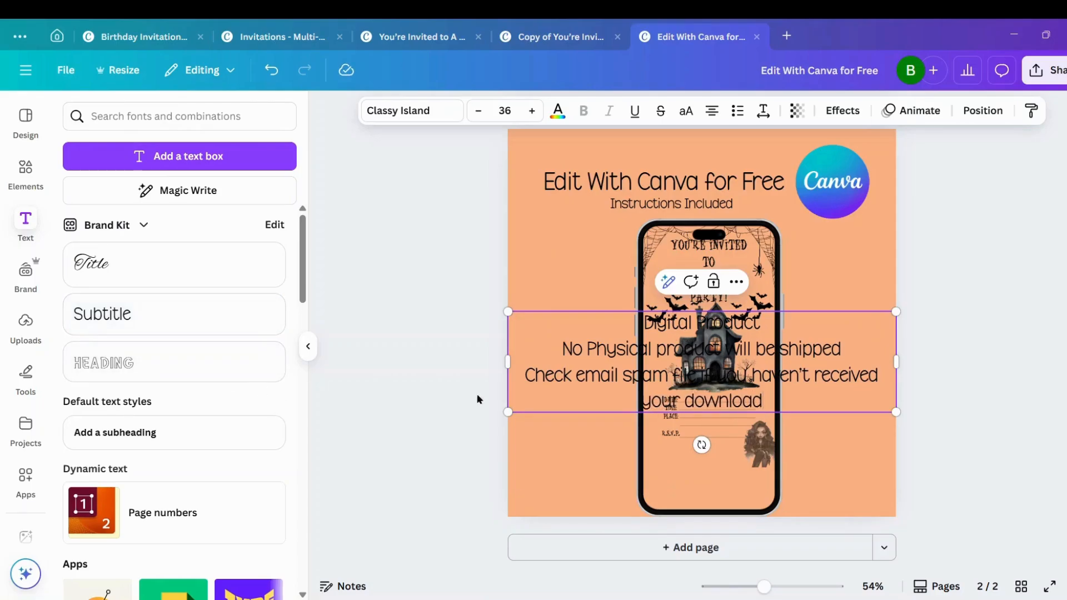
Shrink the digital product note so it clears the mockup, and move the phone frame and invitation to the page's left side
left_click_drag(508, 412, 784, 341)
left_click_drag(701, 322, 598, 314)
left_click_drag(751, 329, 645, 336)
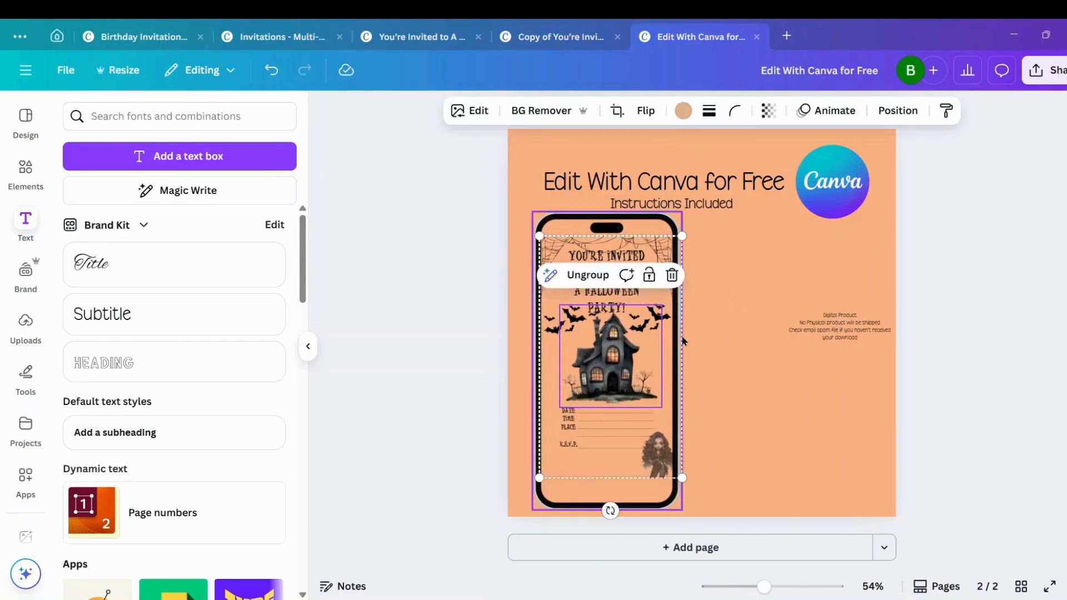
Enlarge the digital product note to font size 19.2 and place it beside the upper half of the phone mockup
left_click_drag(840, 336, 767, 273)
left_click_drag(827, 293, 864, 389)
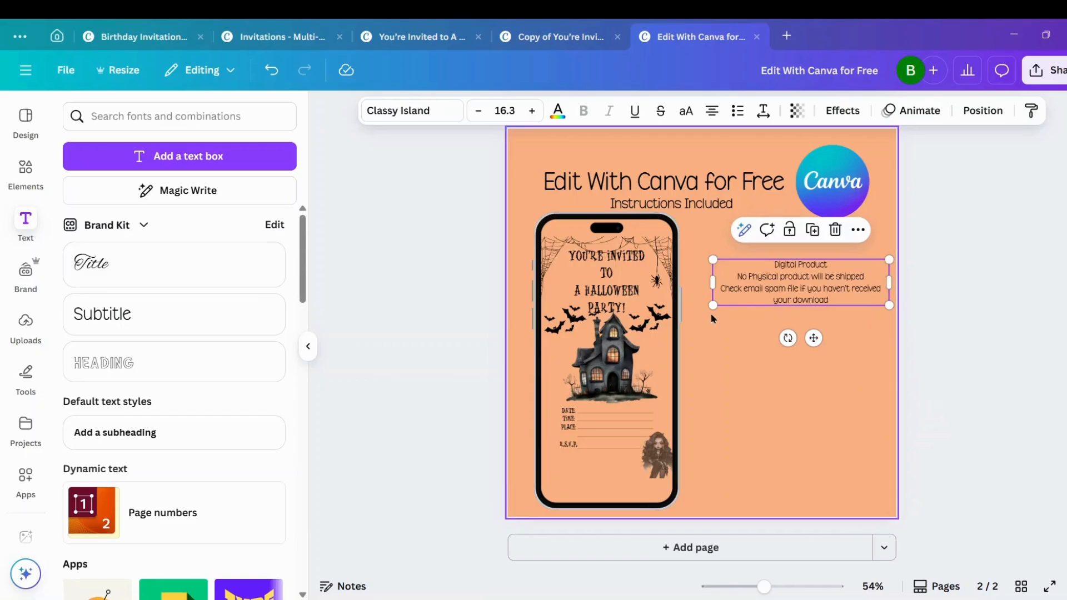
left_click_drag(707, 308, 682, 313)
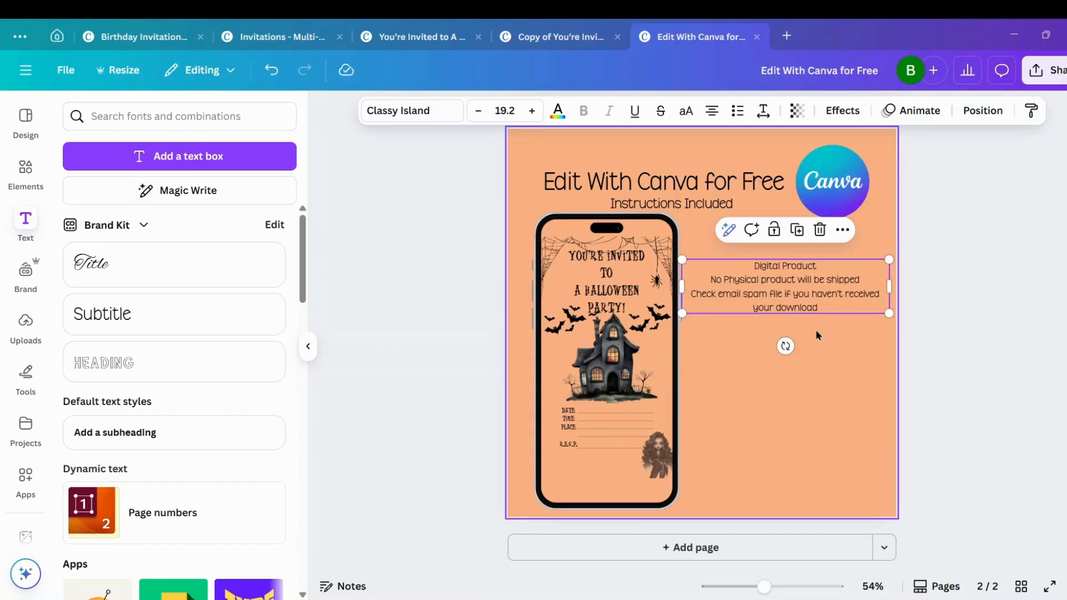
left_click(837, 349)
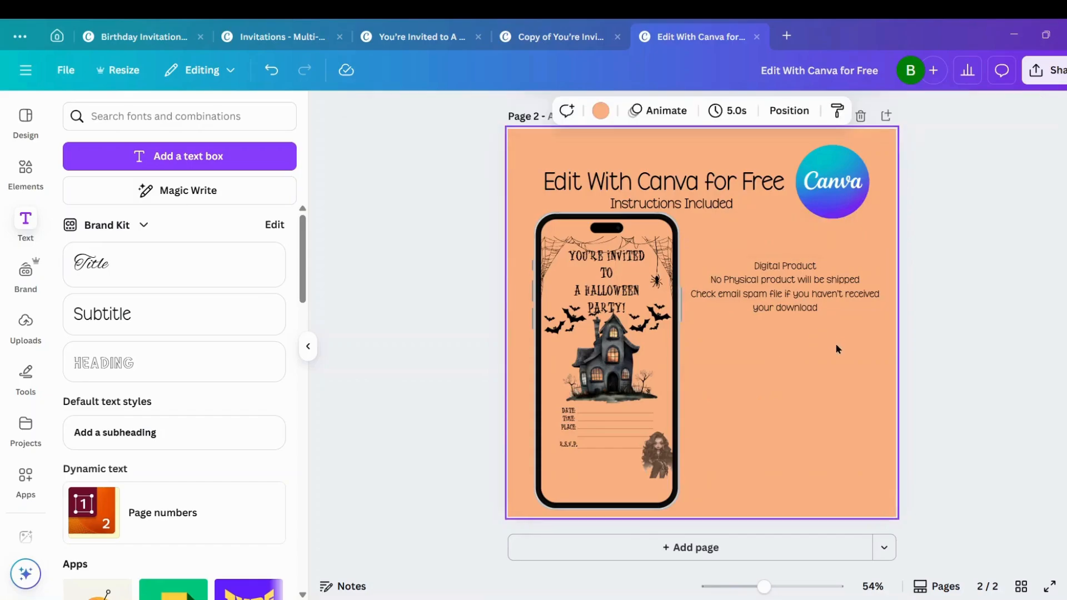
Add a square shape to page 2 and stretch it into a rectangle behind the digital product note
left_click(806, 278)
left_click(25, 225)
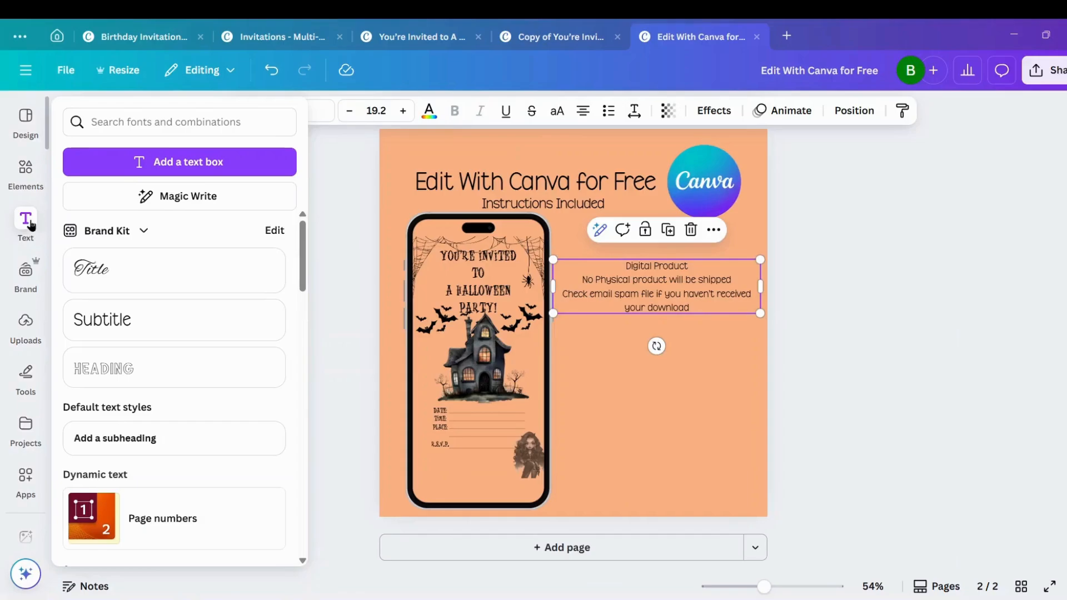
left_click(44, 194)
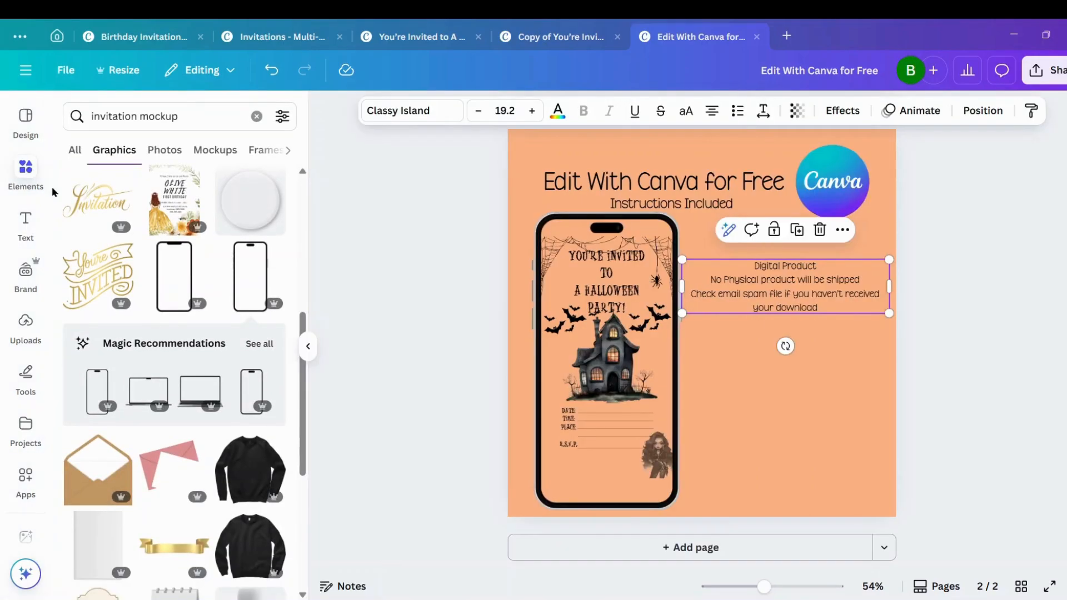
left_click(256, 116)
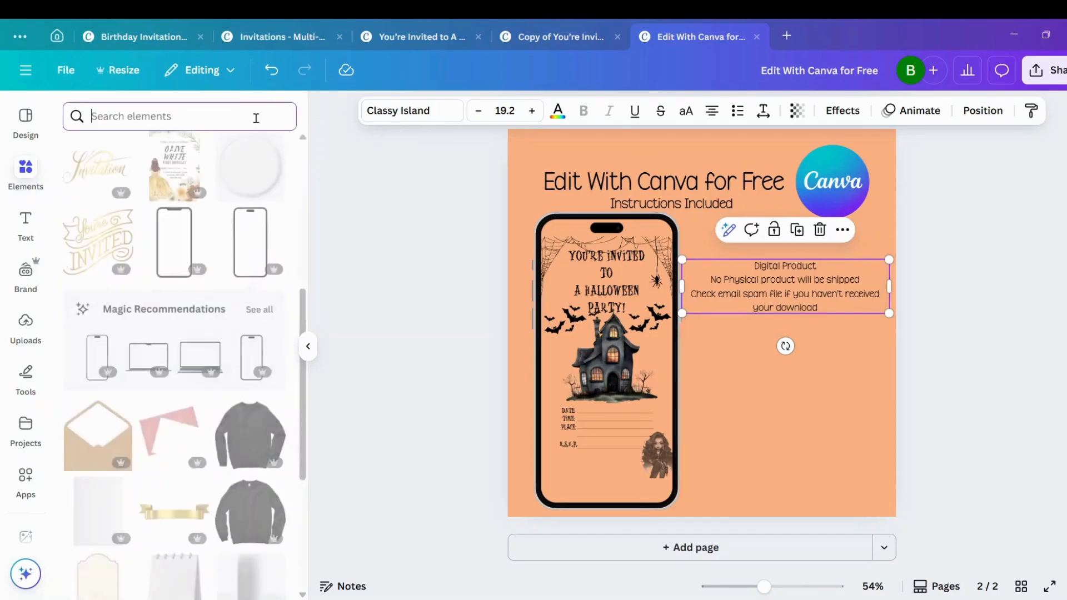
left_click(89, 334)
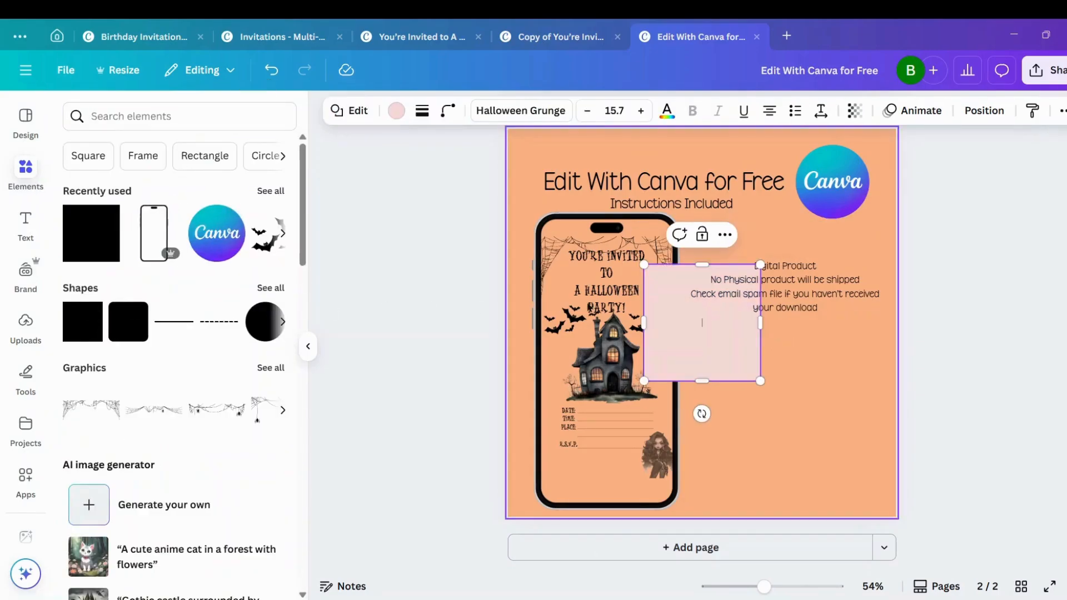
left_click_drag(695, 342, 736, 302)
left_click_drag(804, 300, 888, 309)
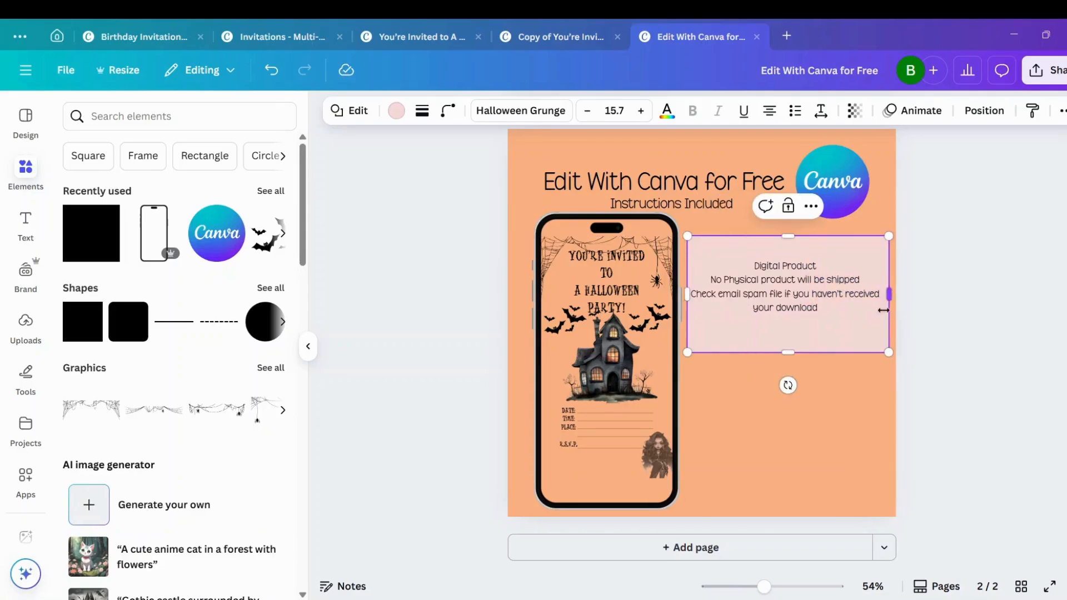
Fill the rectangle behind the digital product note with white
left_click(397, 111)
left_click(109, 247)
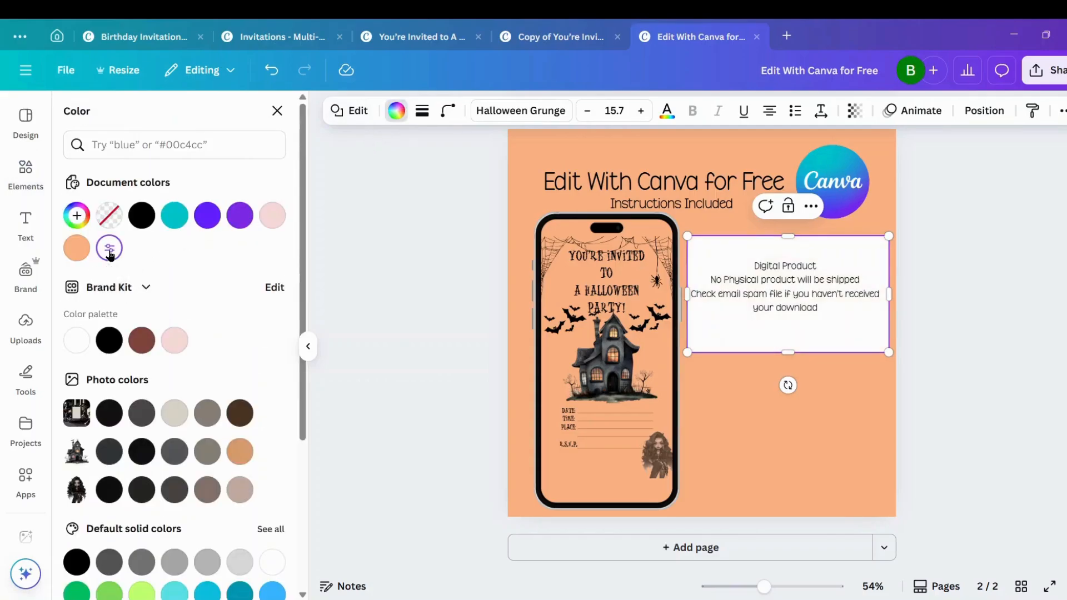
left_click(471, 298)
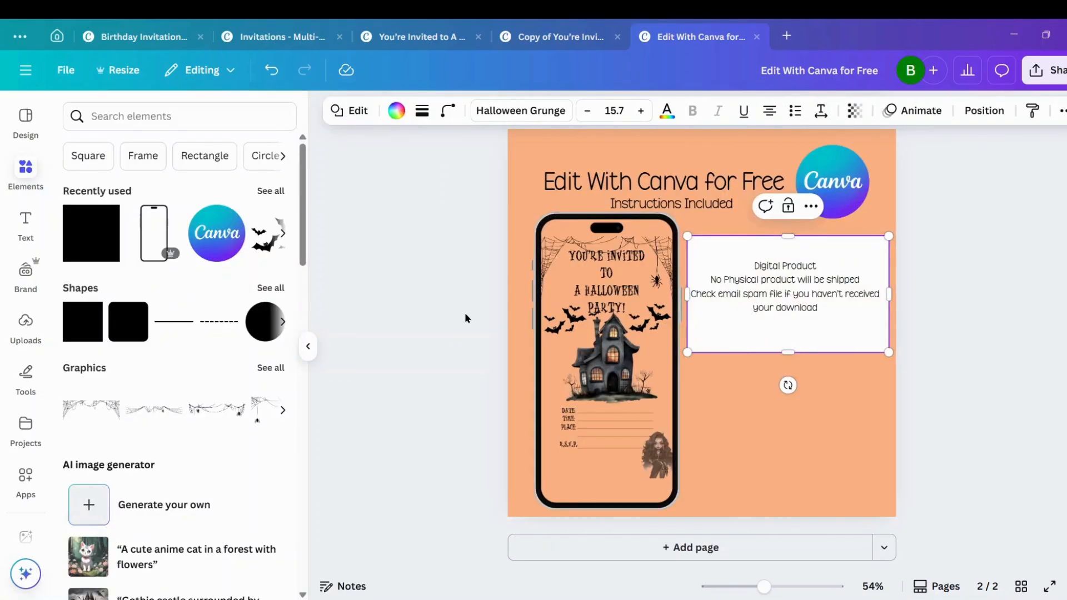
left_click(465, 314)
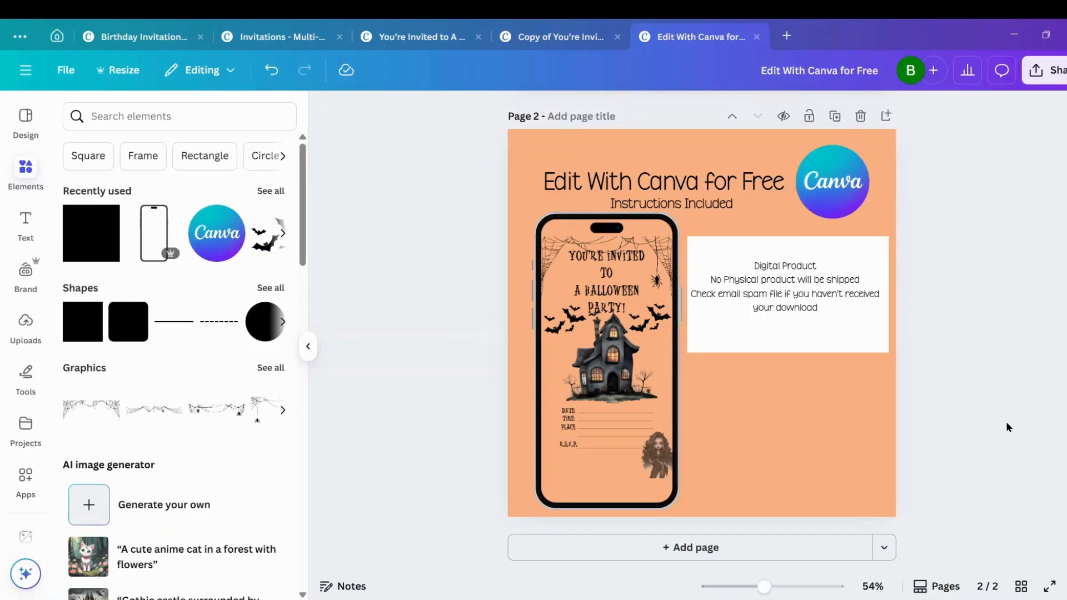
scroll(1006, 423, "up", 8)
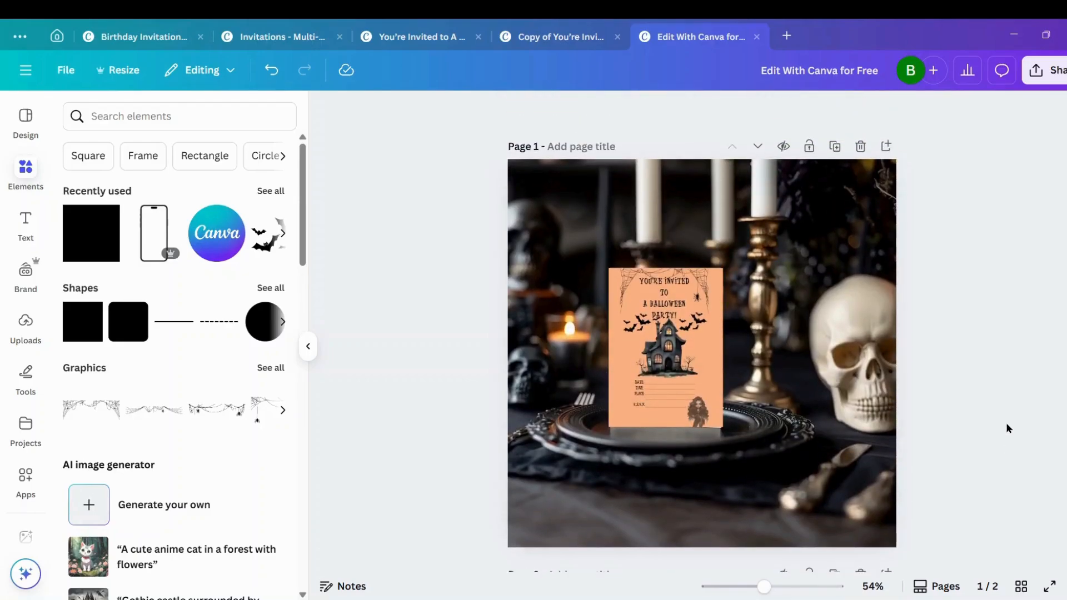
scroll(1008, 428, "down", 8)
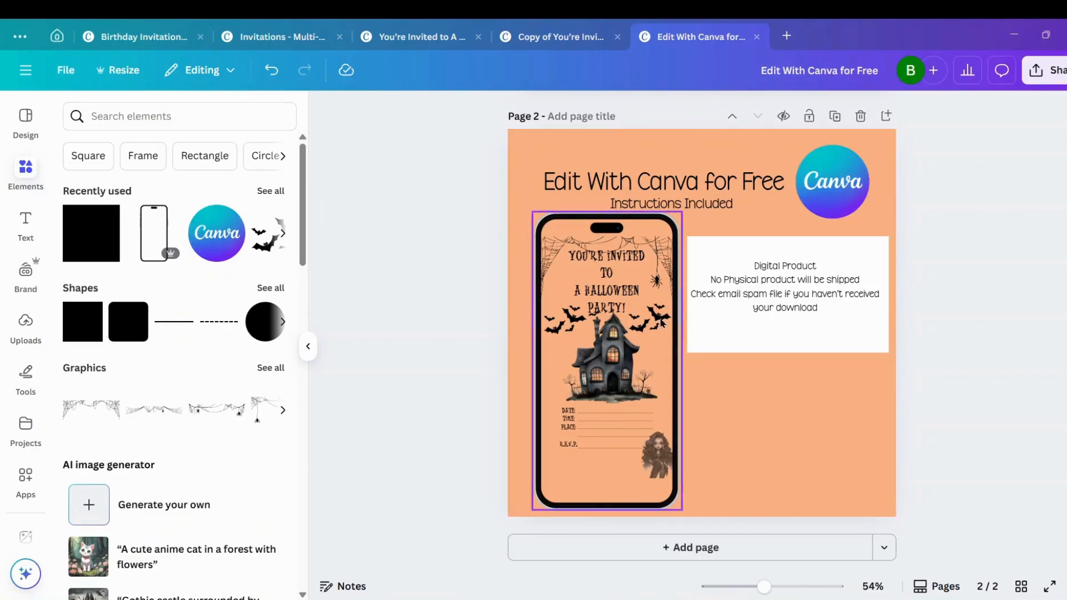
scroll(759, 305, "up", 6)
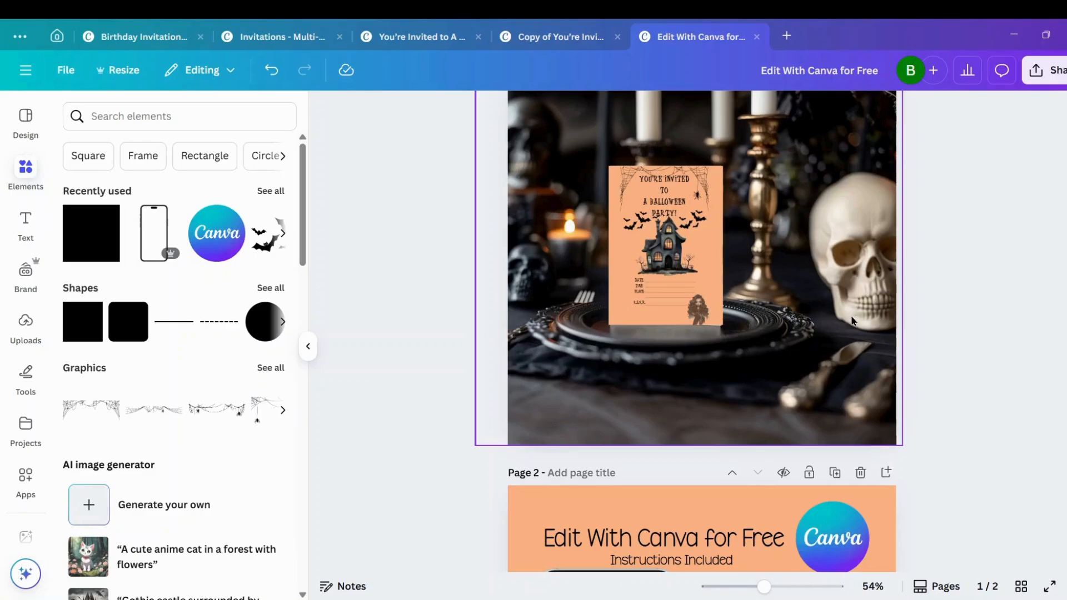
scroll(853, 321, "down", 6)
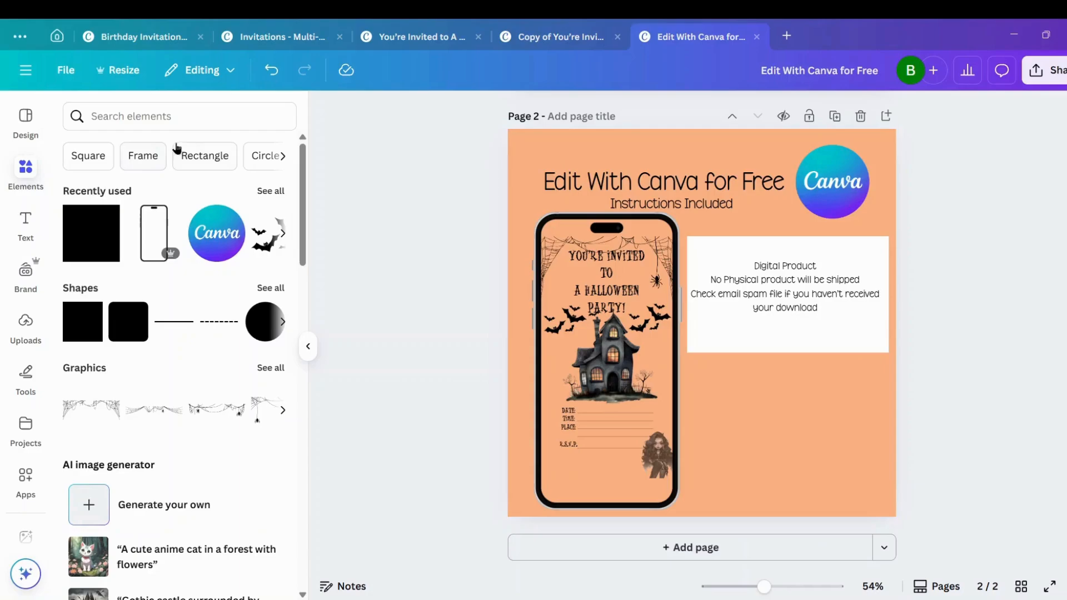
Search the elements for "button" and browse the full set of graphics for a suitable blank button
left_click(247, 119)
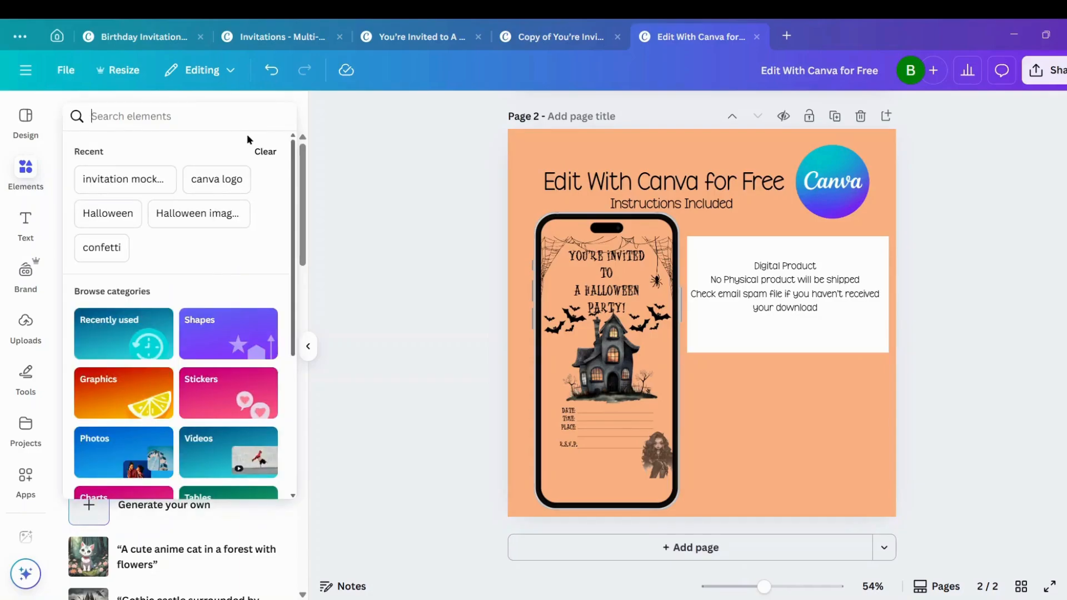
type("button")
key("Return")
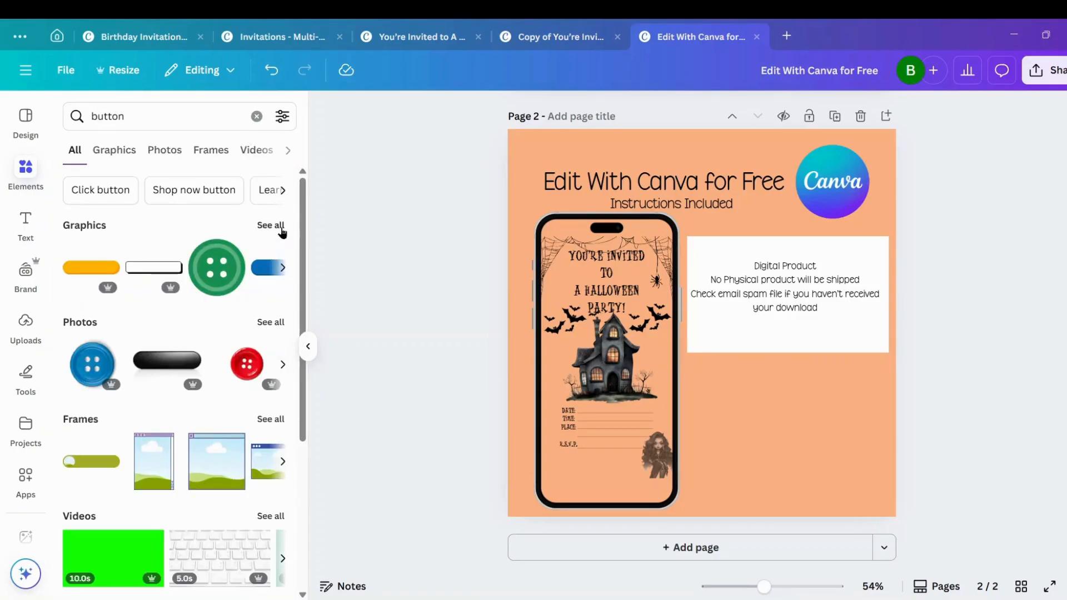
left_click(280, 227)
scroll(244, 372, "down", 5)
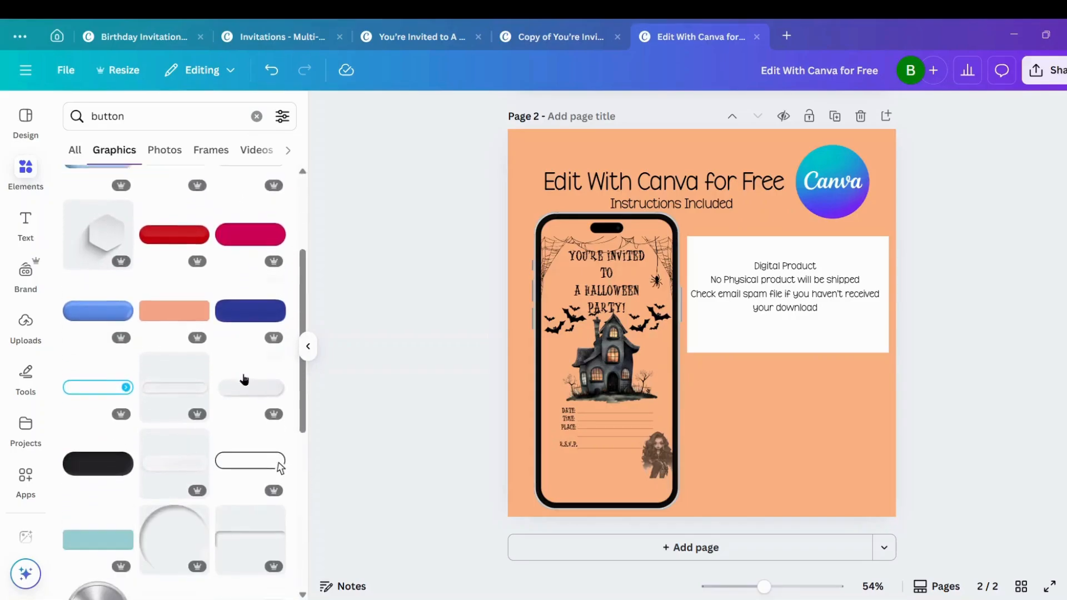
scroll(244, 379, "down", 5)
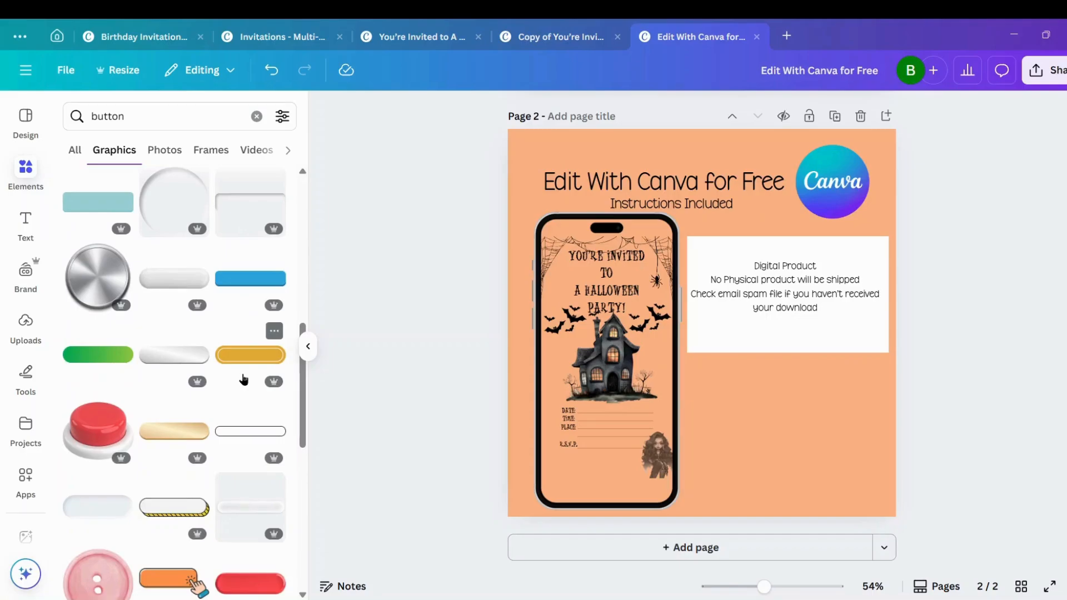
scroll(243, 379, "down", 8)
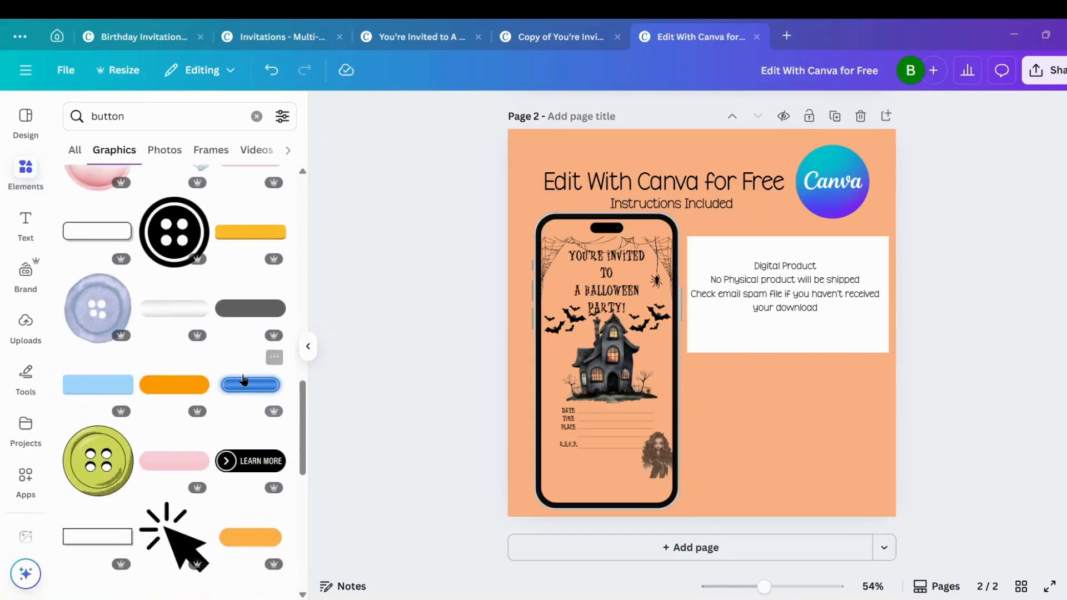
scroll(243, 380, "down", 4)
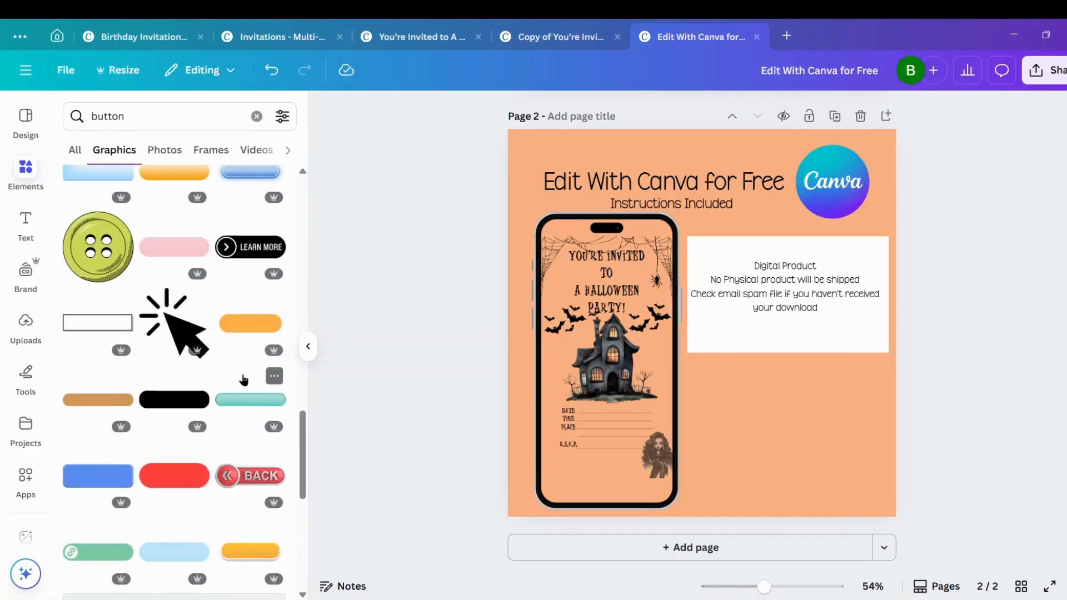
scroll(244, 380, "down", 3)
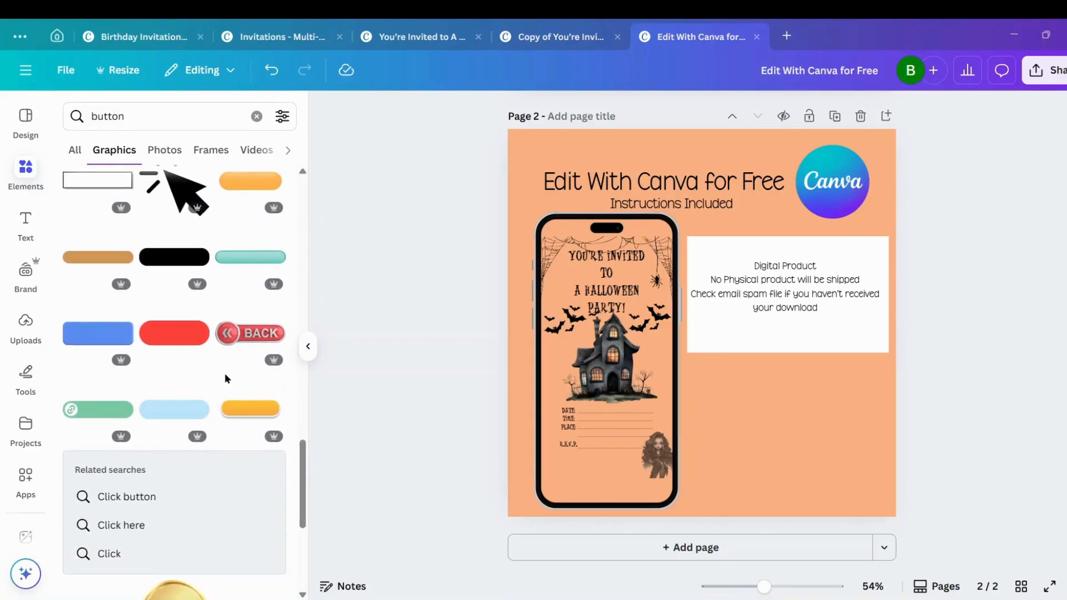
scroll(224, 375, "down", 4)
scroll(222, 368, "up", 9)
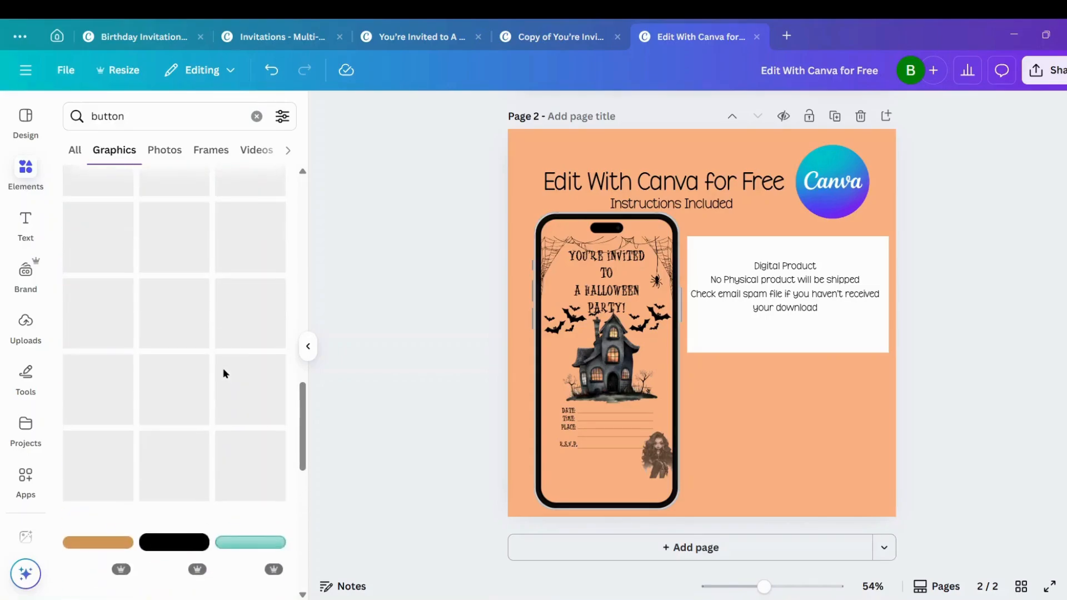
Limit the button graphics to free ones and place the pale grey pill-shaped button, shrunk, below the white note box
left_click(281, 117)
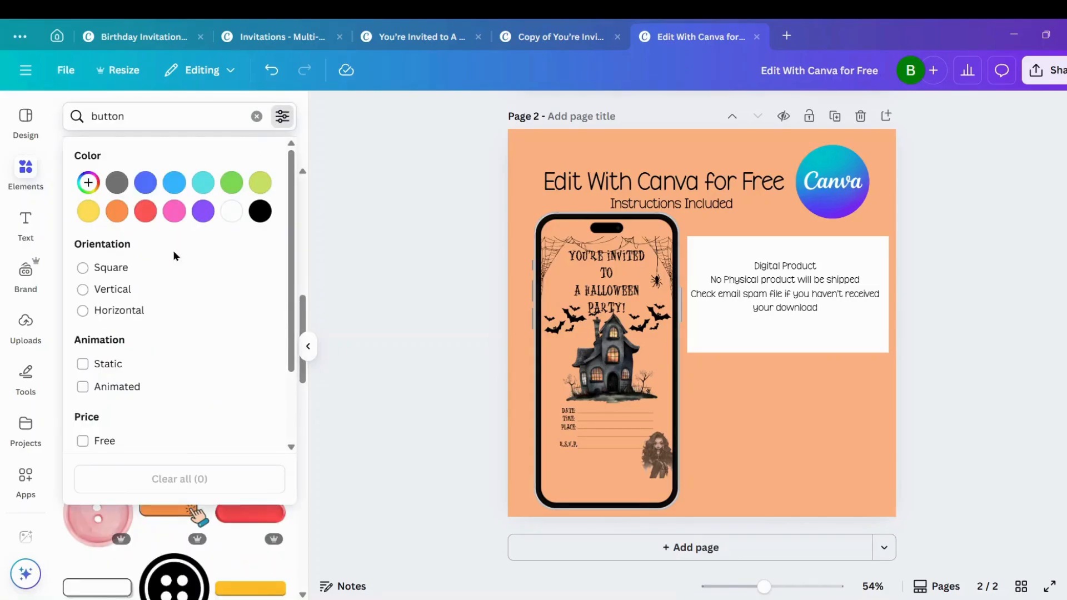
left_click(82, 441)
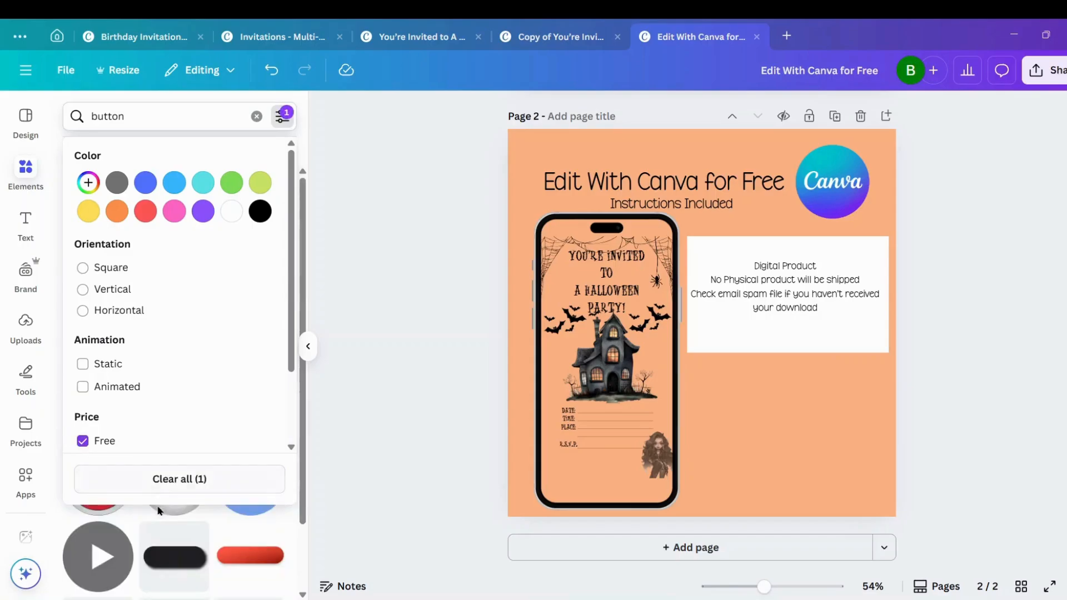
left_click(470, 465)
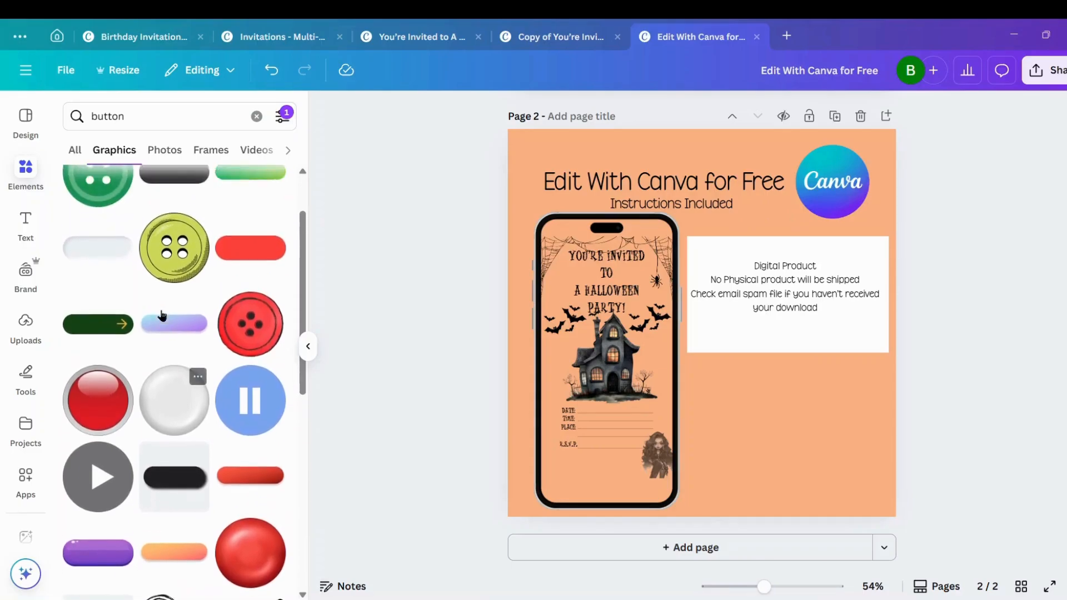
left_click(90, 258)
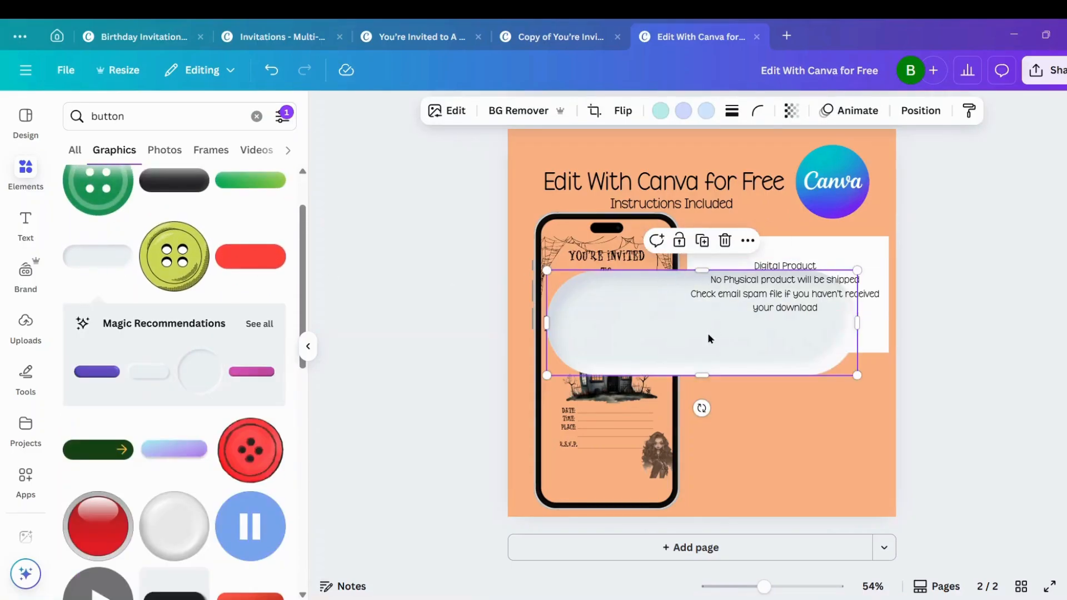
left_click_drag(712, 338, 774, 437)
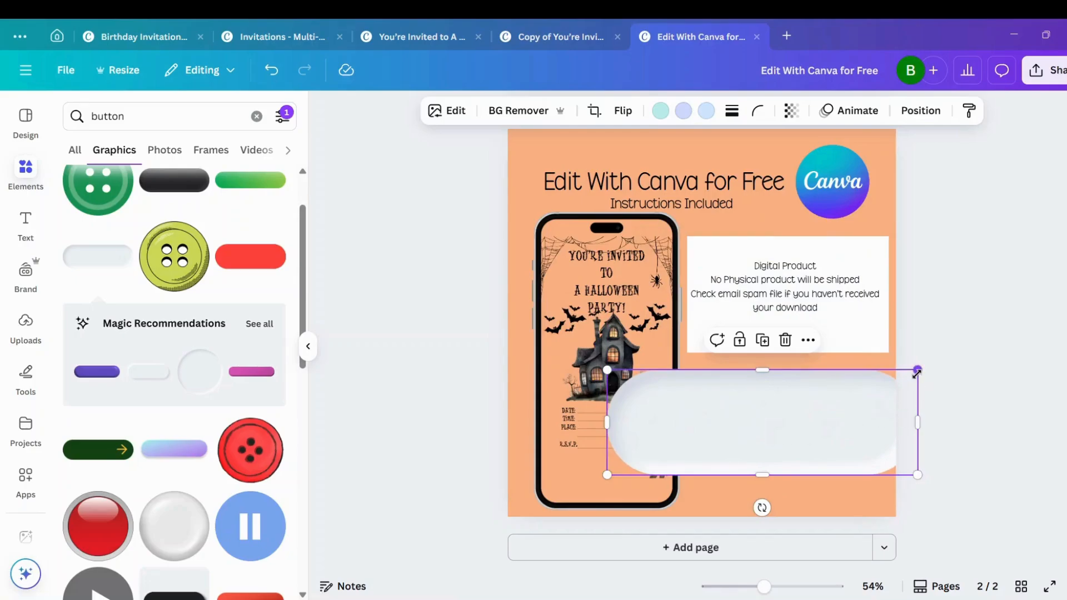
left_click_drag(917, 370, 870, 409)
Add a Subtitle-style text box reading "Click here for File" and place it on the pale grey button
left_click(24, 222)
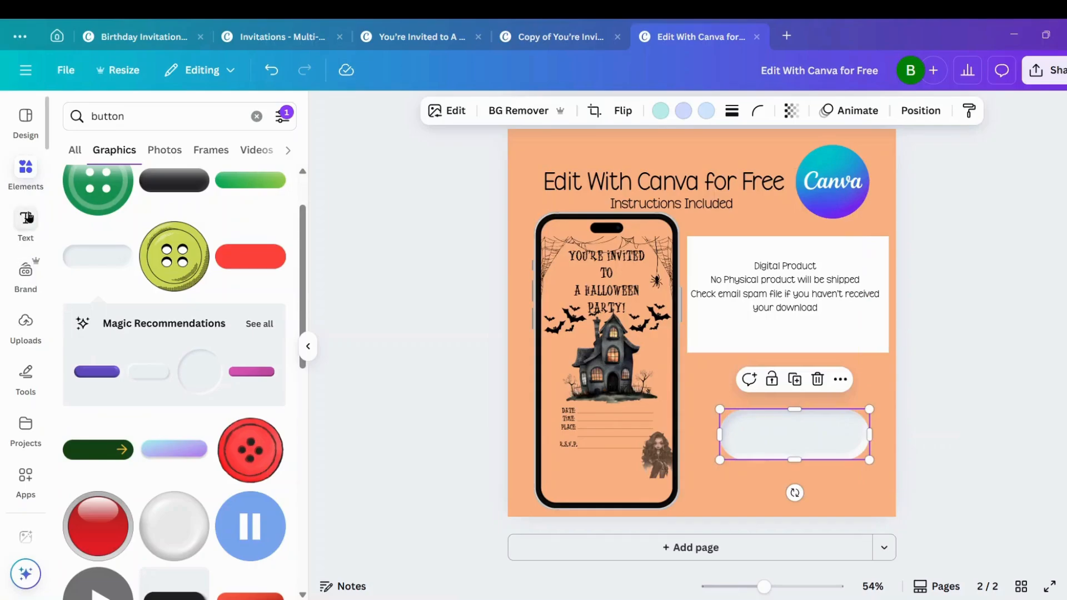
left_click(147, 316)
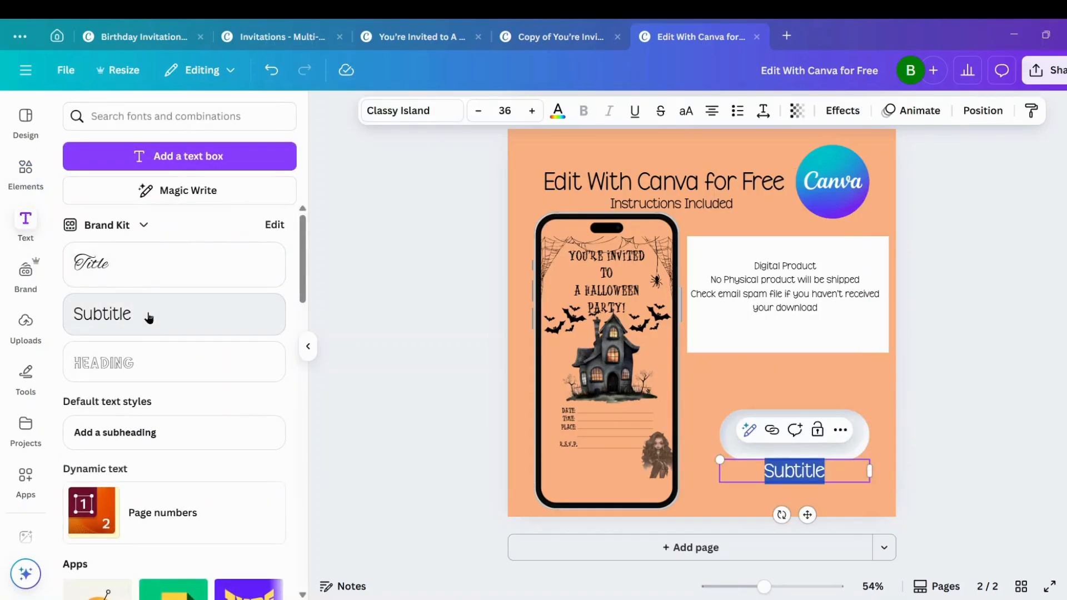
type("Clic")
type("k here for ")
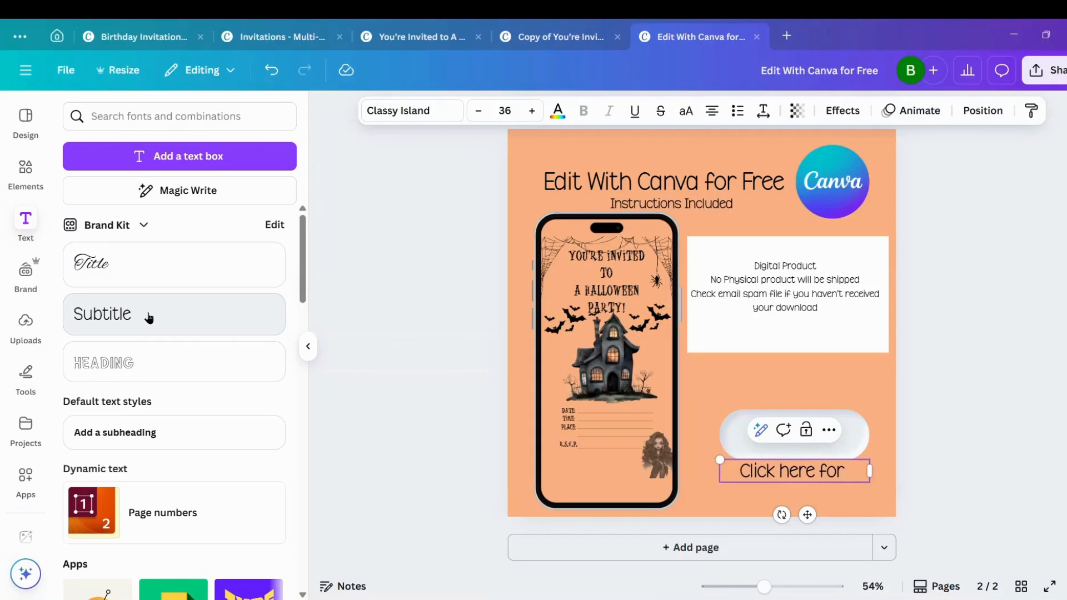
type("File")
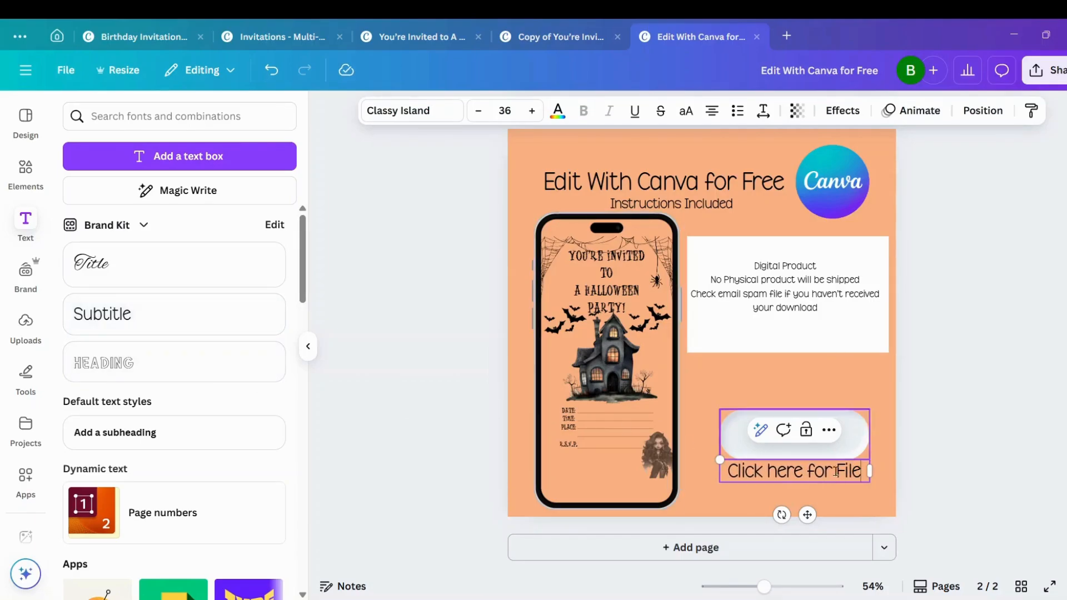
left_click_drag(807, 515, 812, 476)
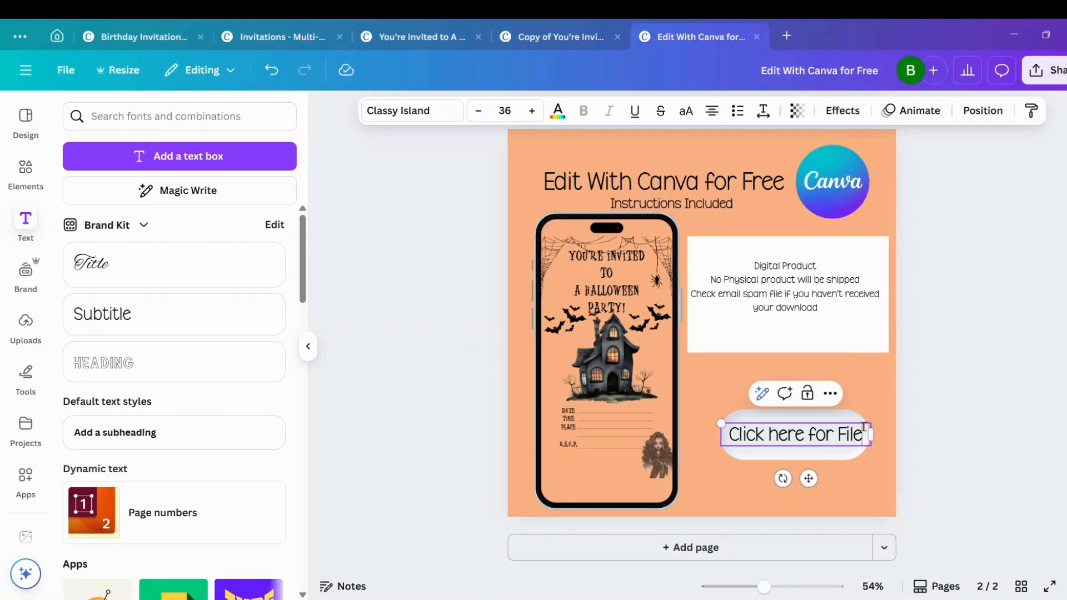
left_click(878, 466)
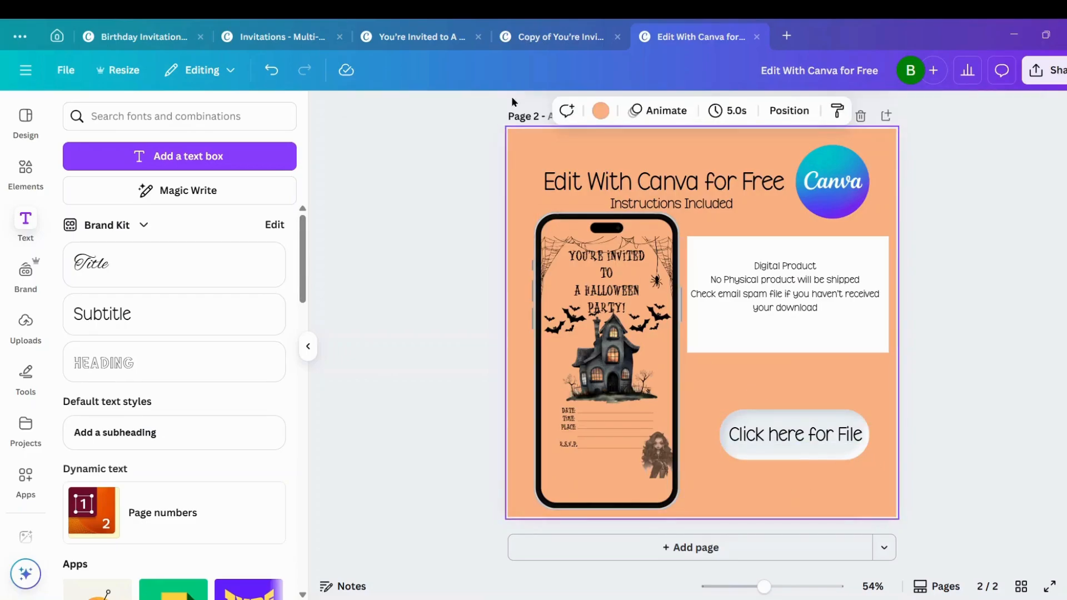
left_click(443, 39)
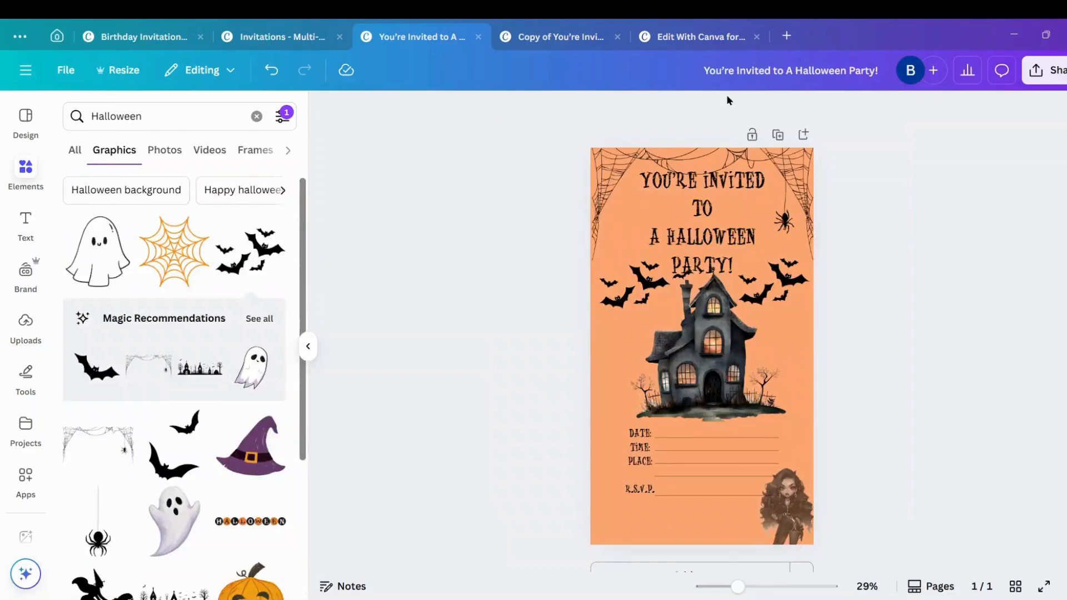
left_click(1038, 71)
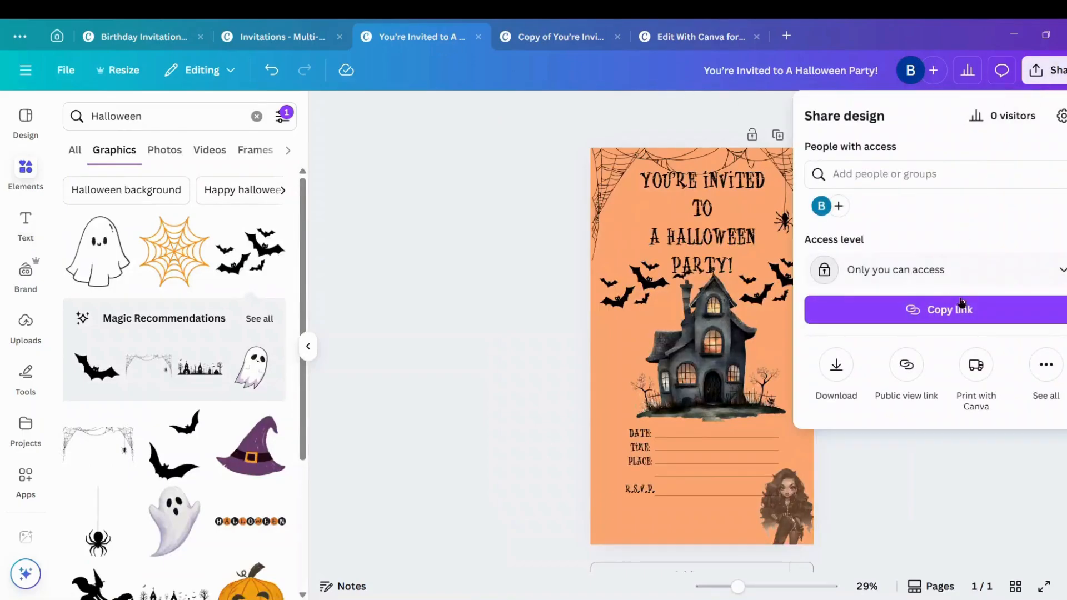
left_click(1045, 364)
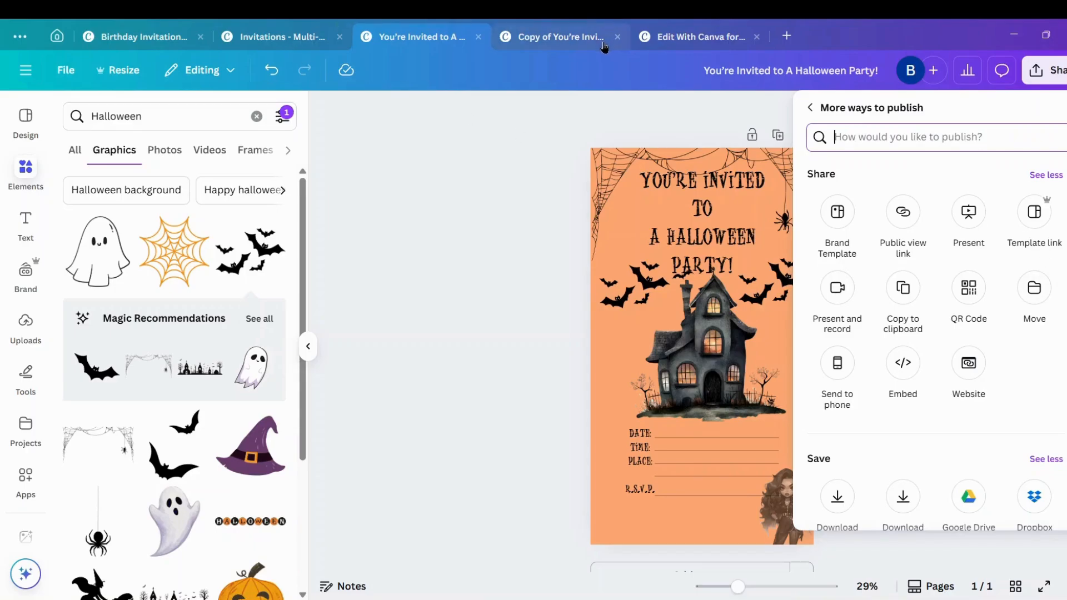
Copy the live template link of the "Copy of You're Invited to A Halloween Party!" design
left_click(559, 37)
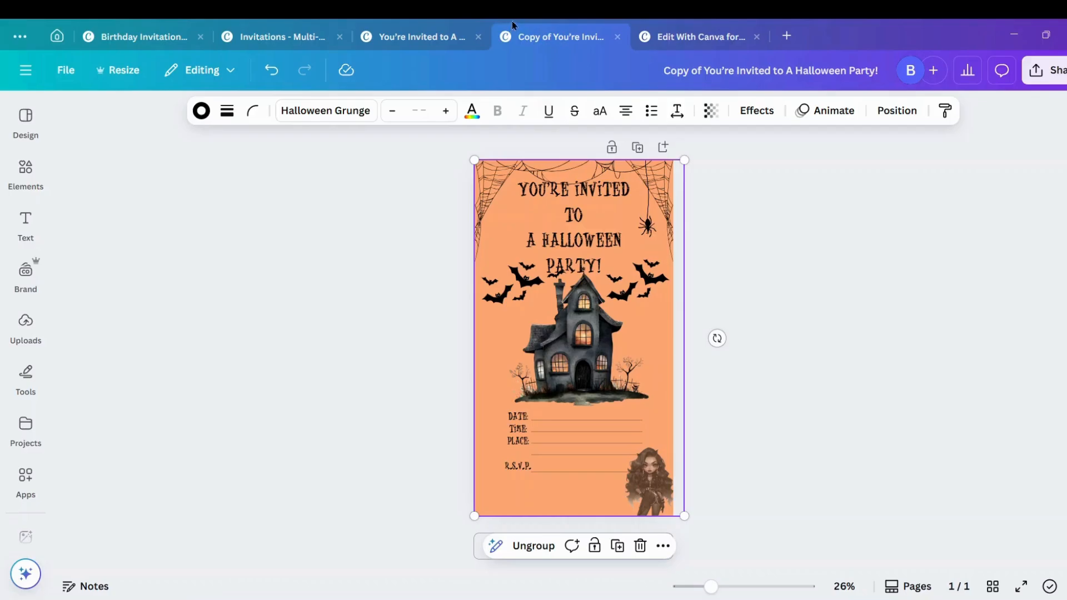
left_click(1045, 70)
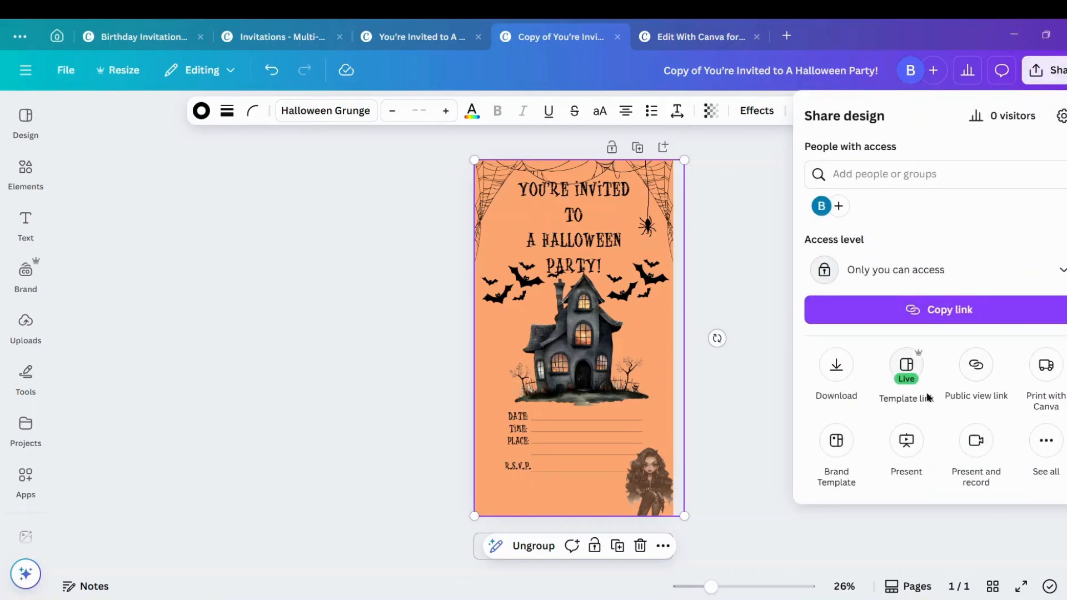
left_click(906, 373)
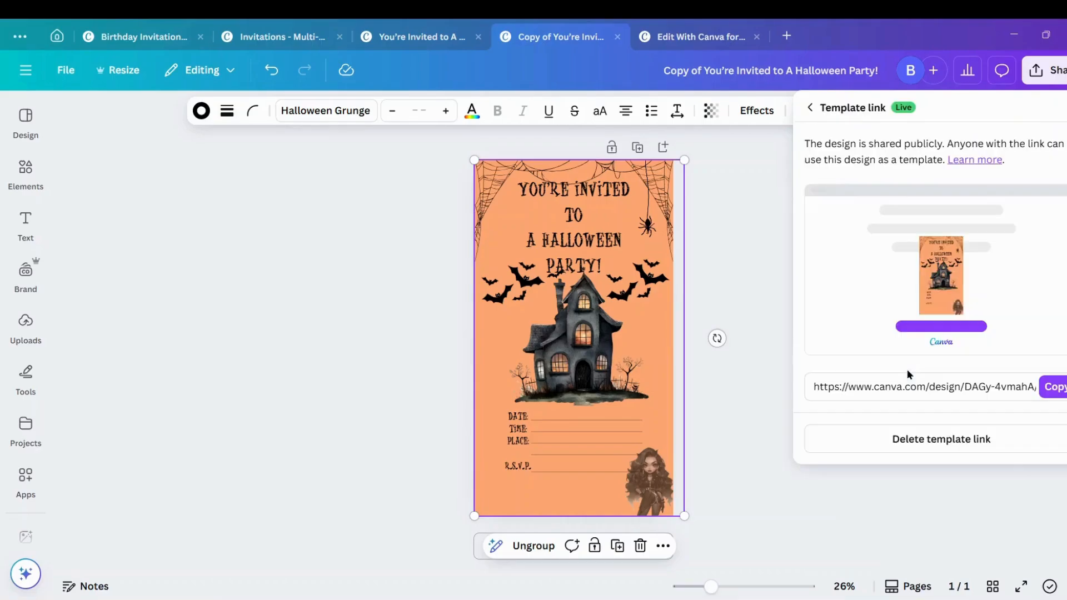
left_click(1054, 383)
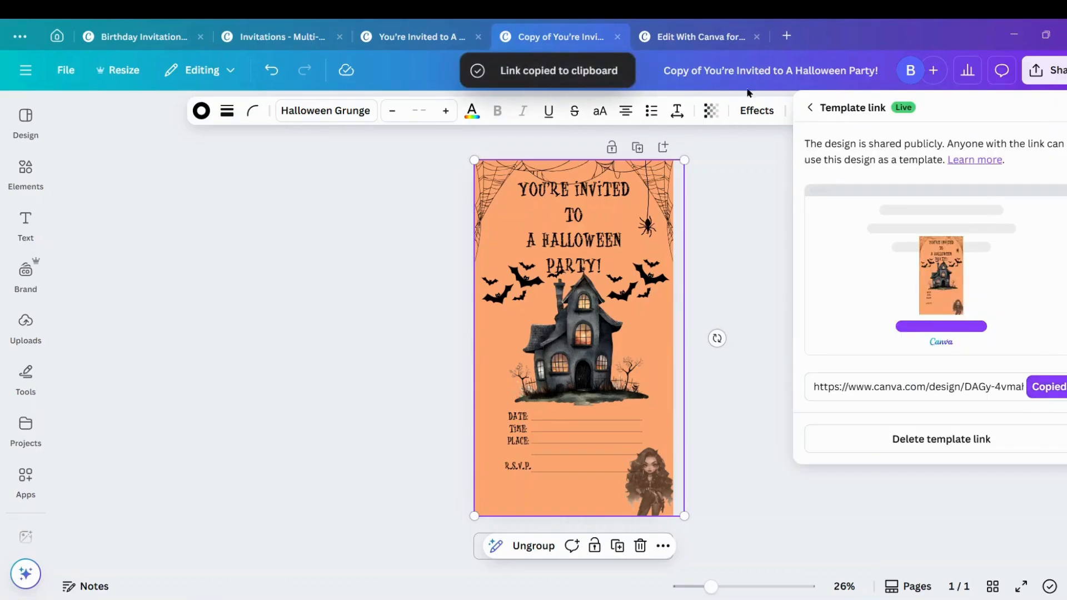
In the "Edit With Canva for Free" design, link the "Click here for File" text to "Copy of You're Invited to A Halloween Party!"
left_click(672, 39)
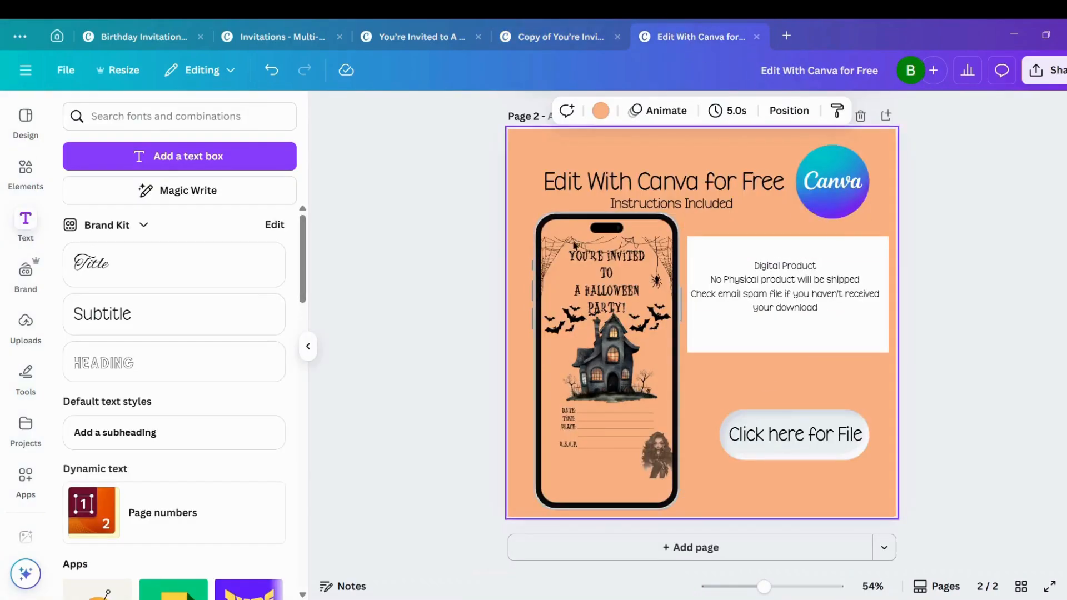
left_click(785, 440)
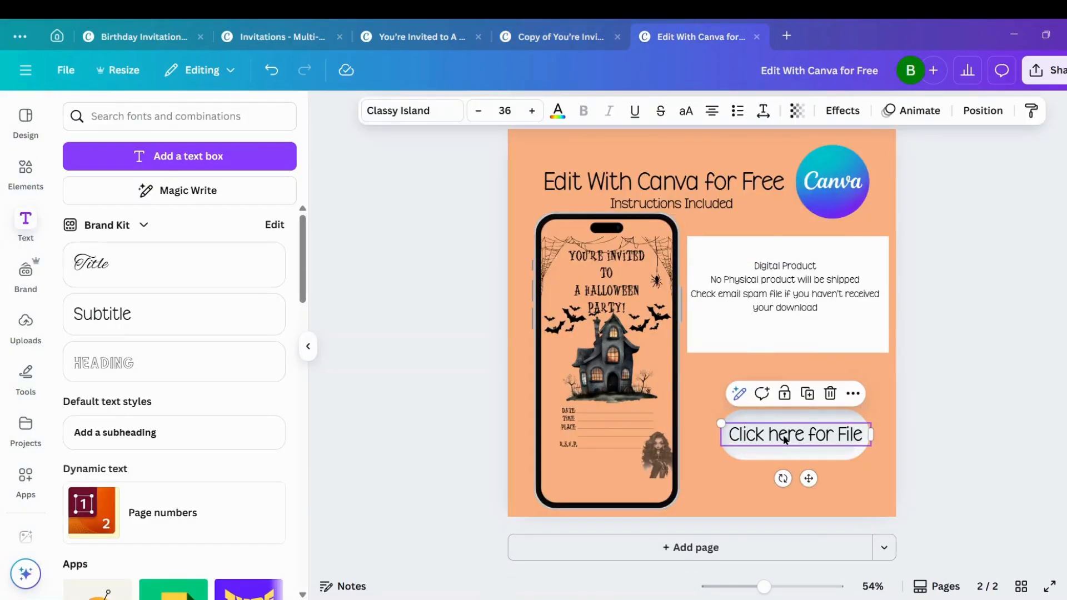
right_click(784, 440)
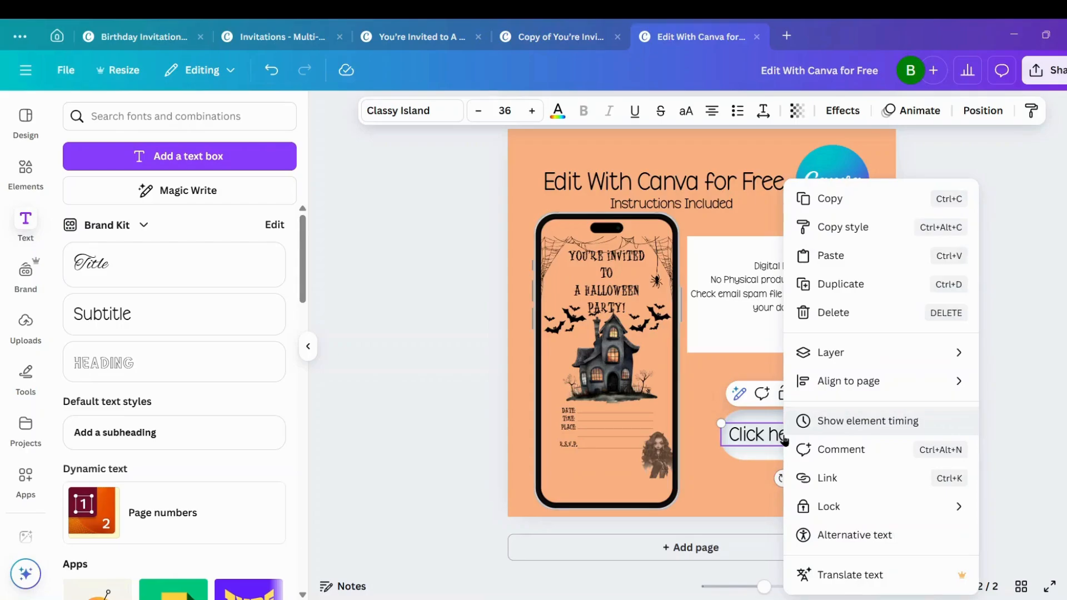
left_click(820, 478)
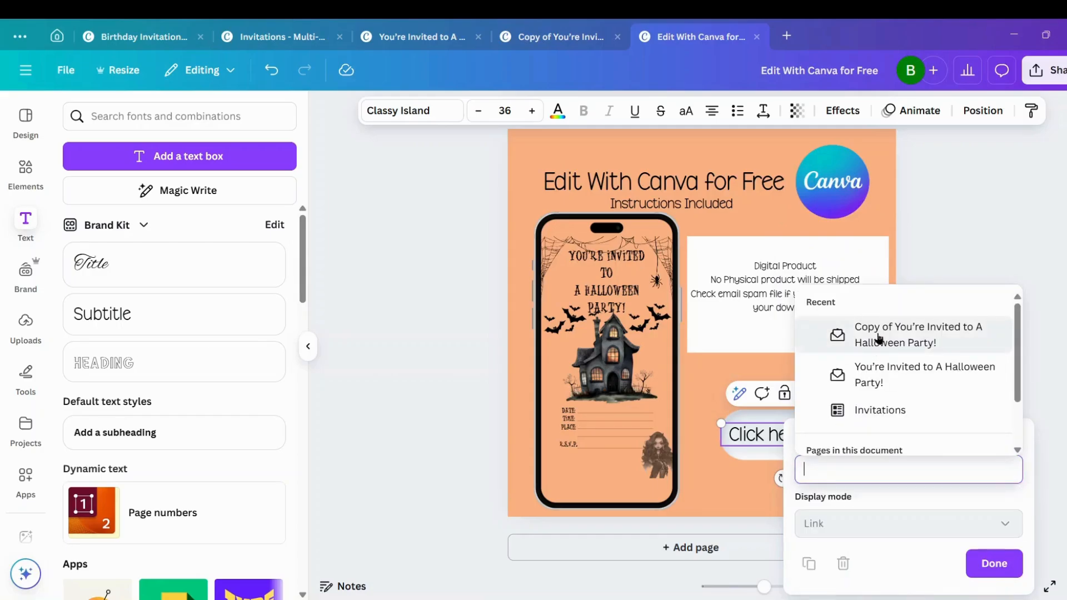
left_click(878, 338)
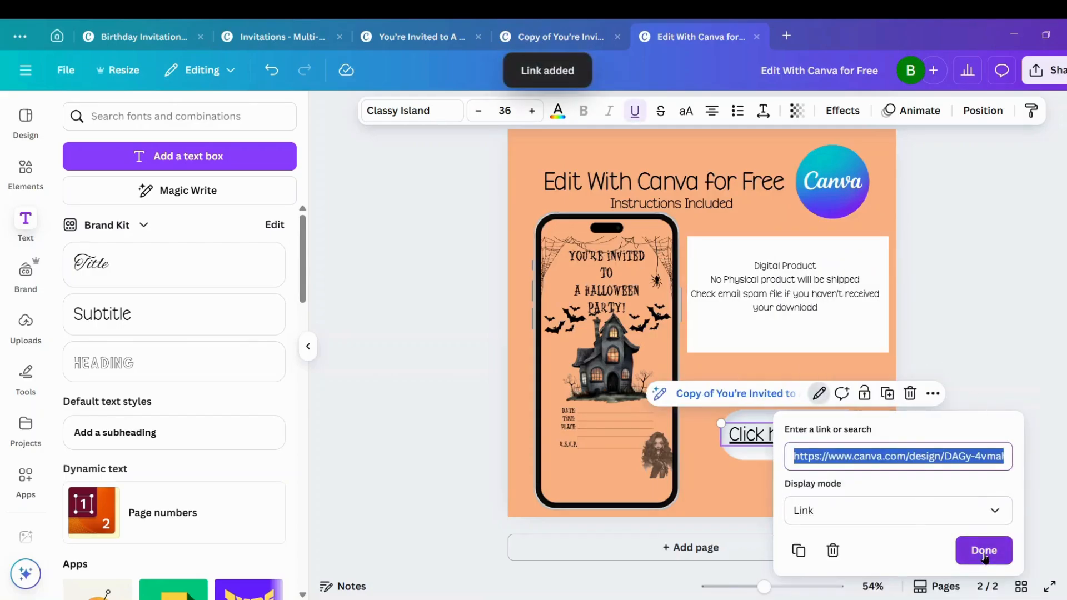
left_click(984, 551)
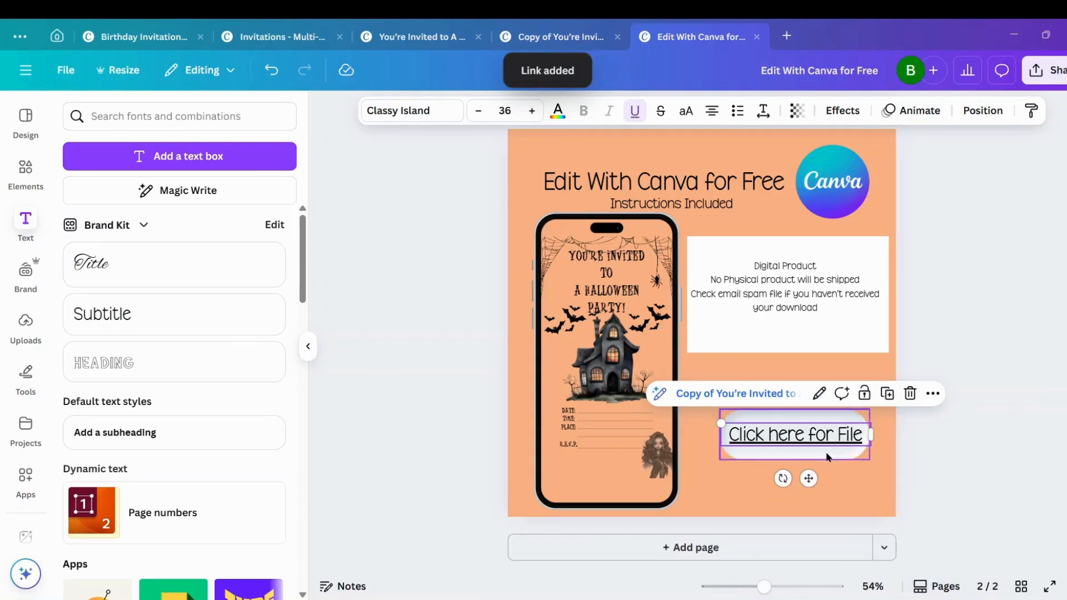
Link the pale grey button graphic behind the text to "Copy of You're Invited to A Halloween Party!" as well
left_click(828, 457)
right_click(829, 457)
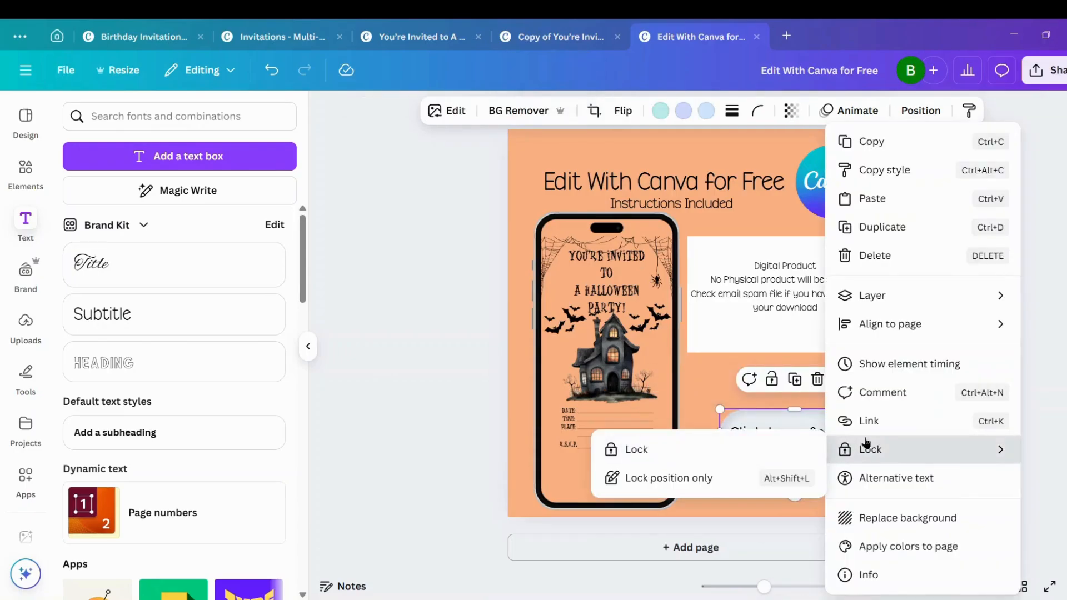
left_click(876, 421)
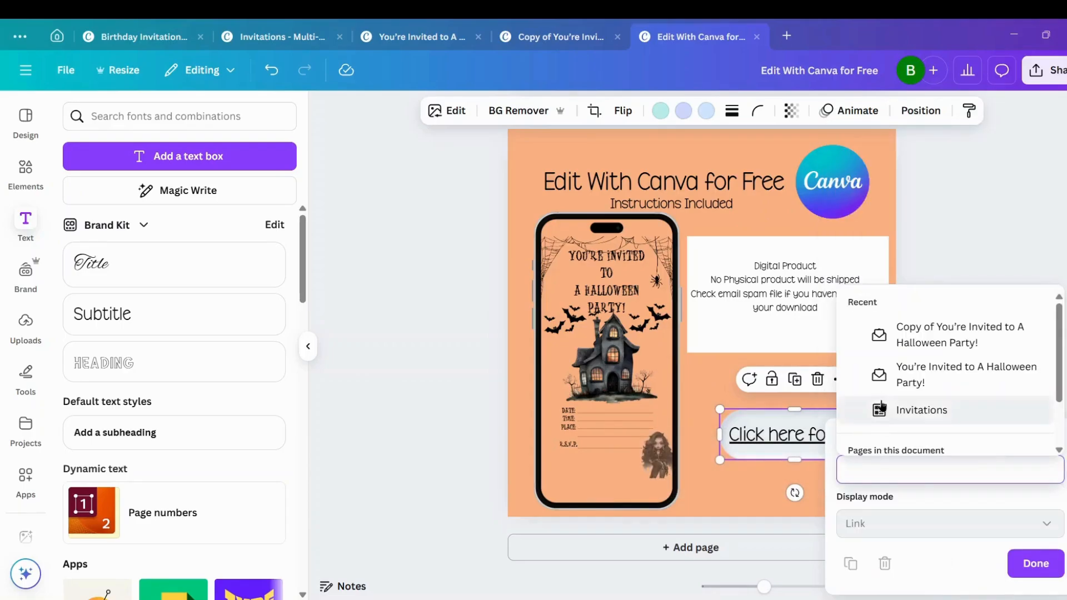
left_click(907, 333)
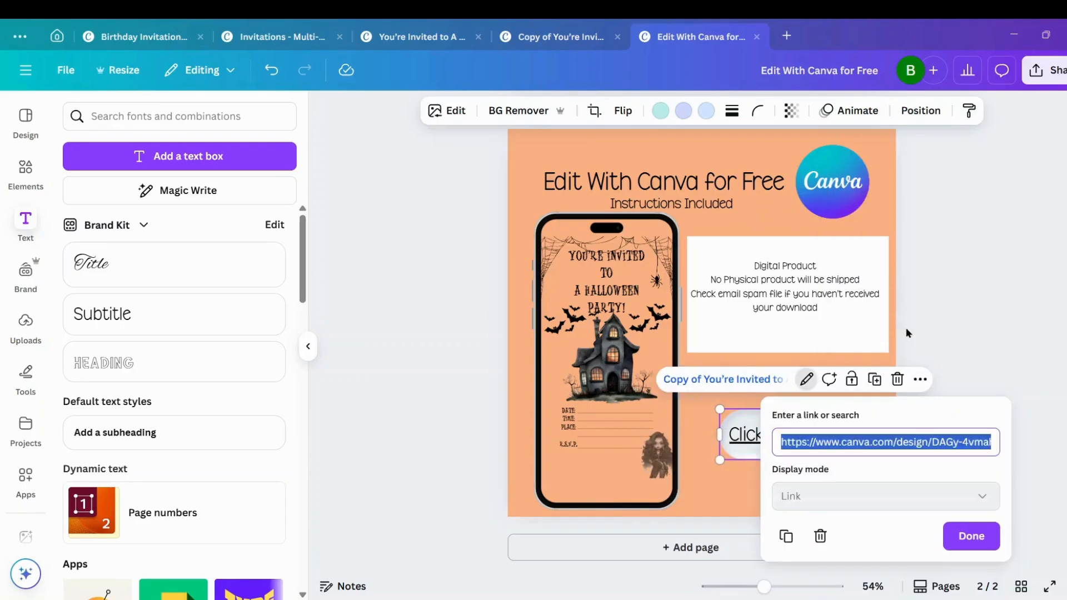
left_click(981, 542)
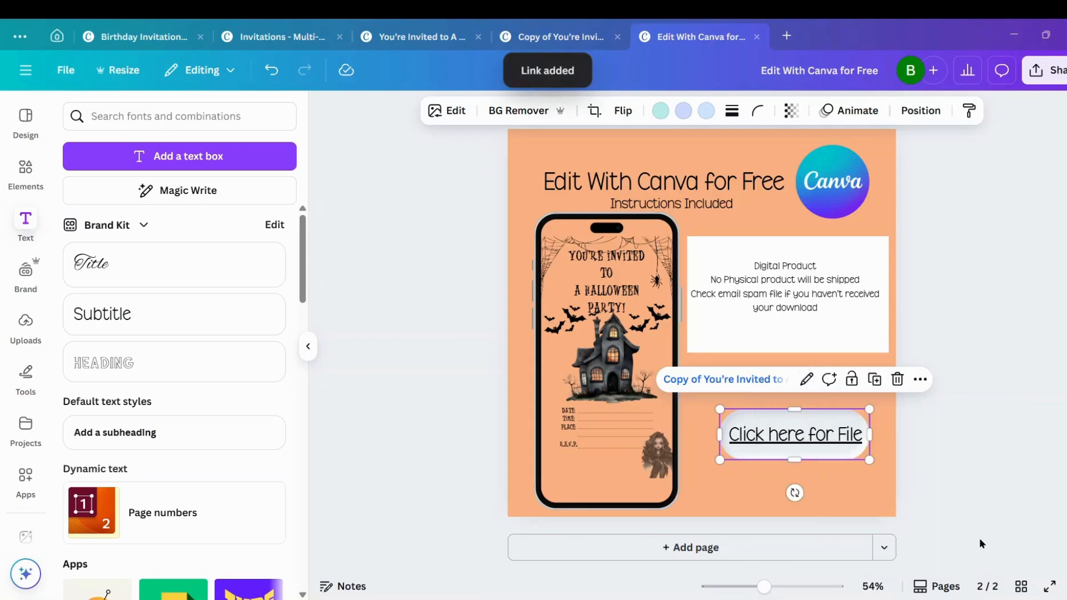
left_click(988, 428)
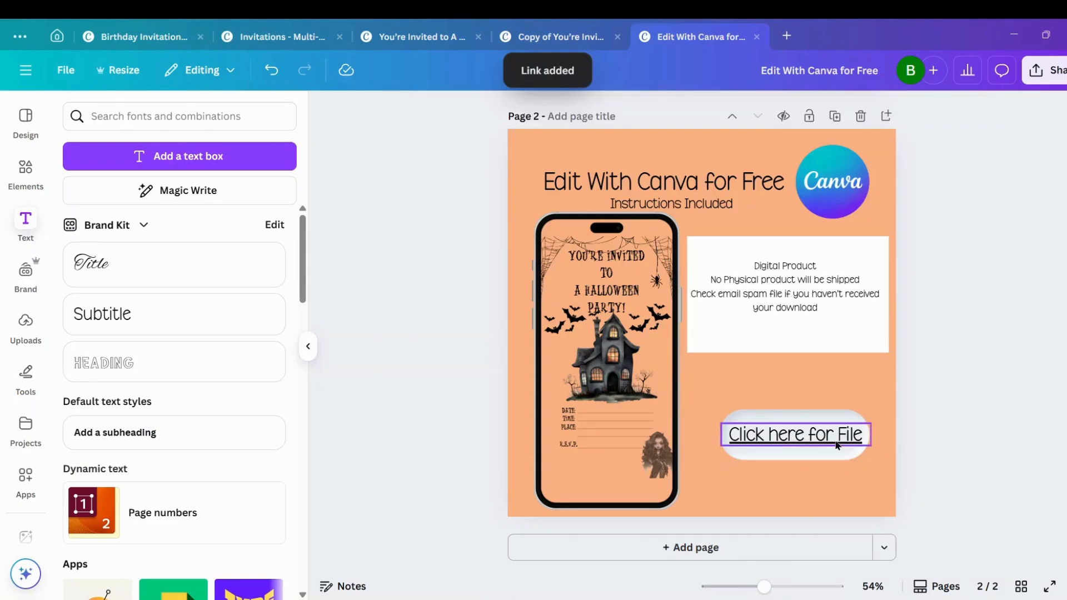
Test the link on the "Click here for File" text by opening its target design
left_click(822, 439)
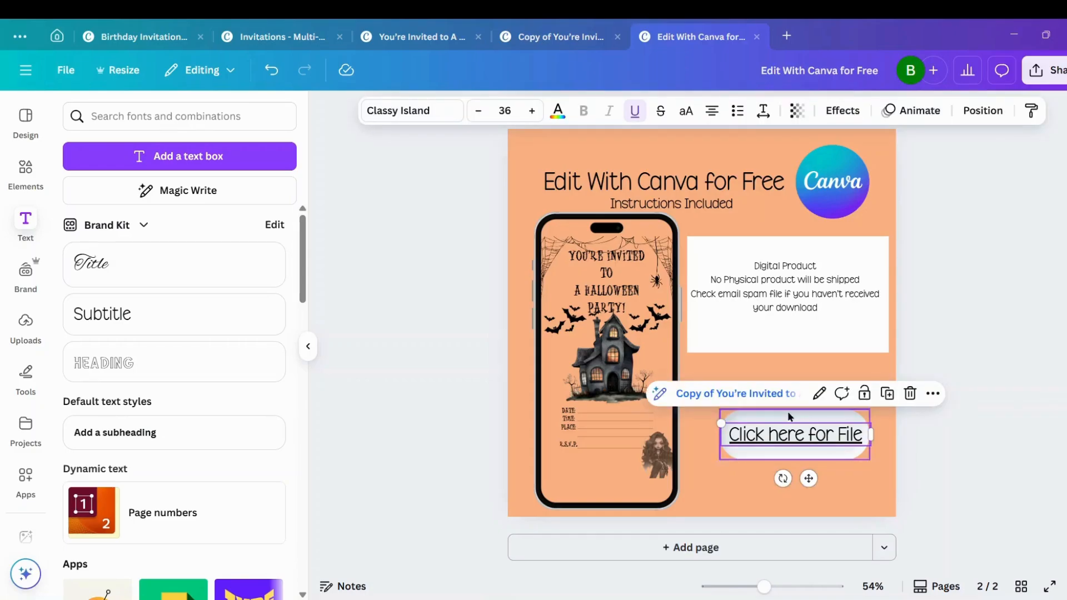
left_click(759, 394)
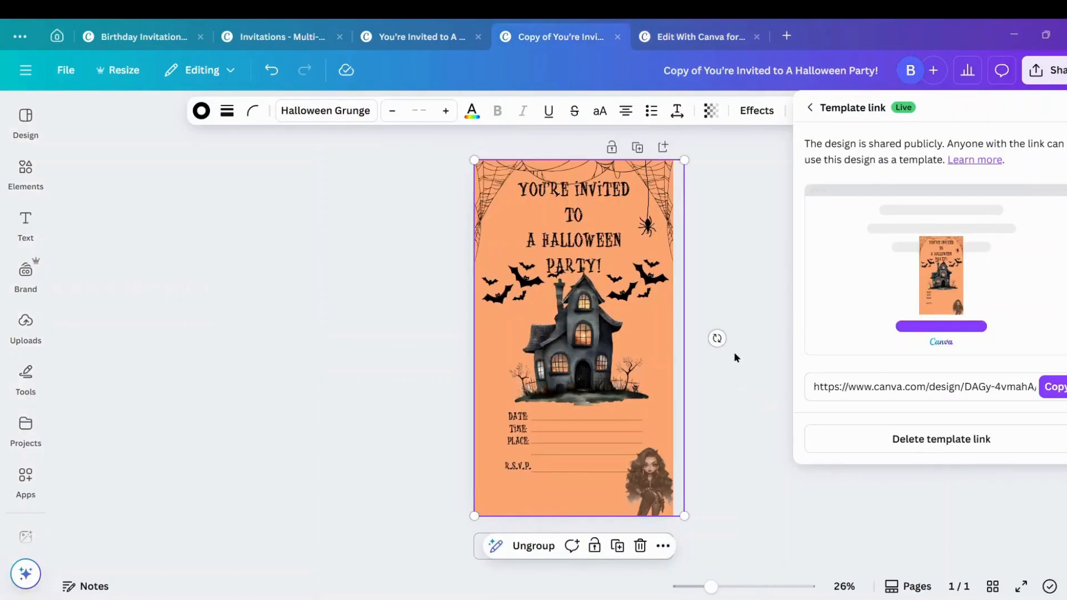
left_click(348, 357)
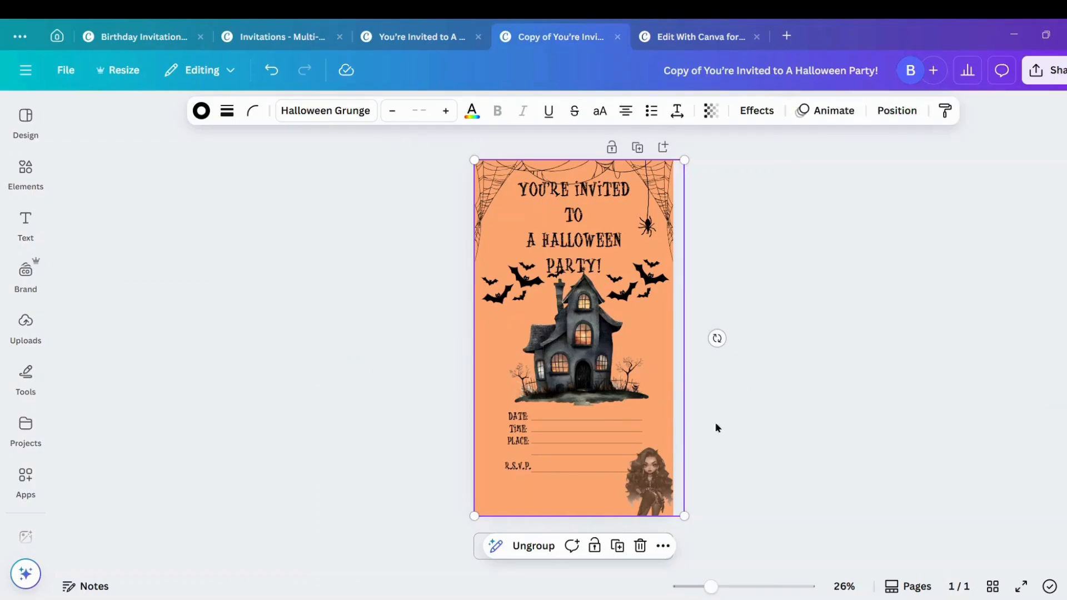